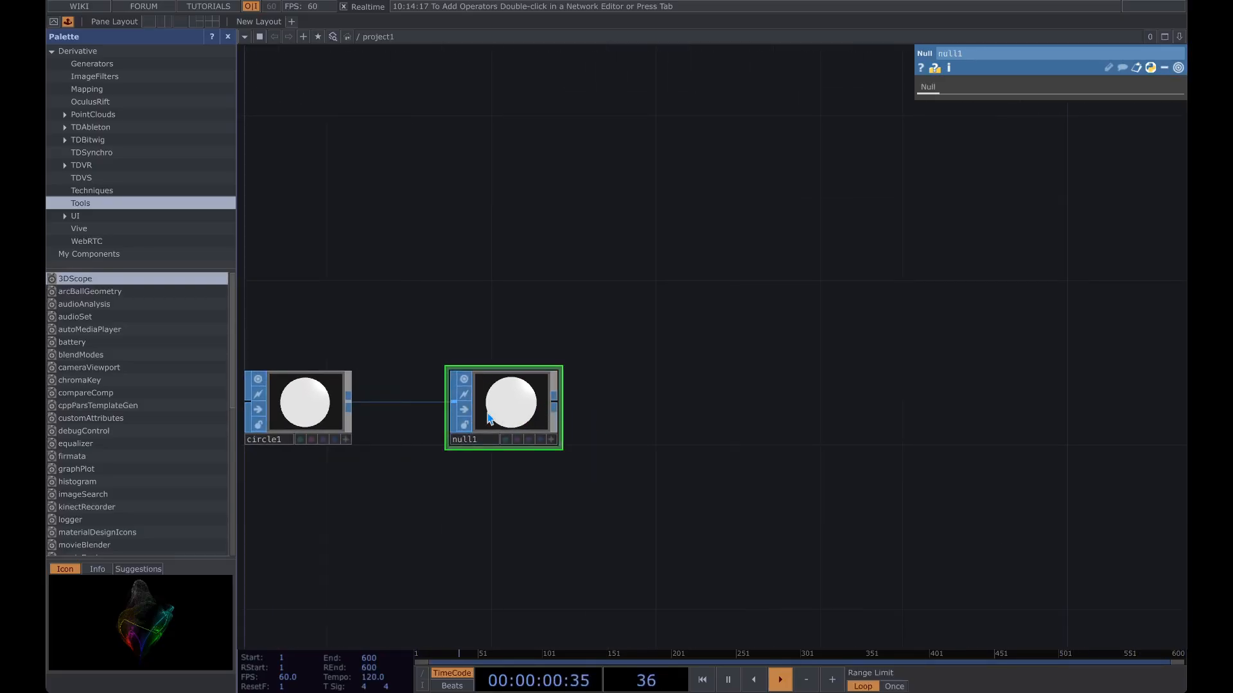
Add a SOP to CHOP that references null1 and place it to the right of null1
left_click(556, 408)
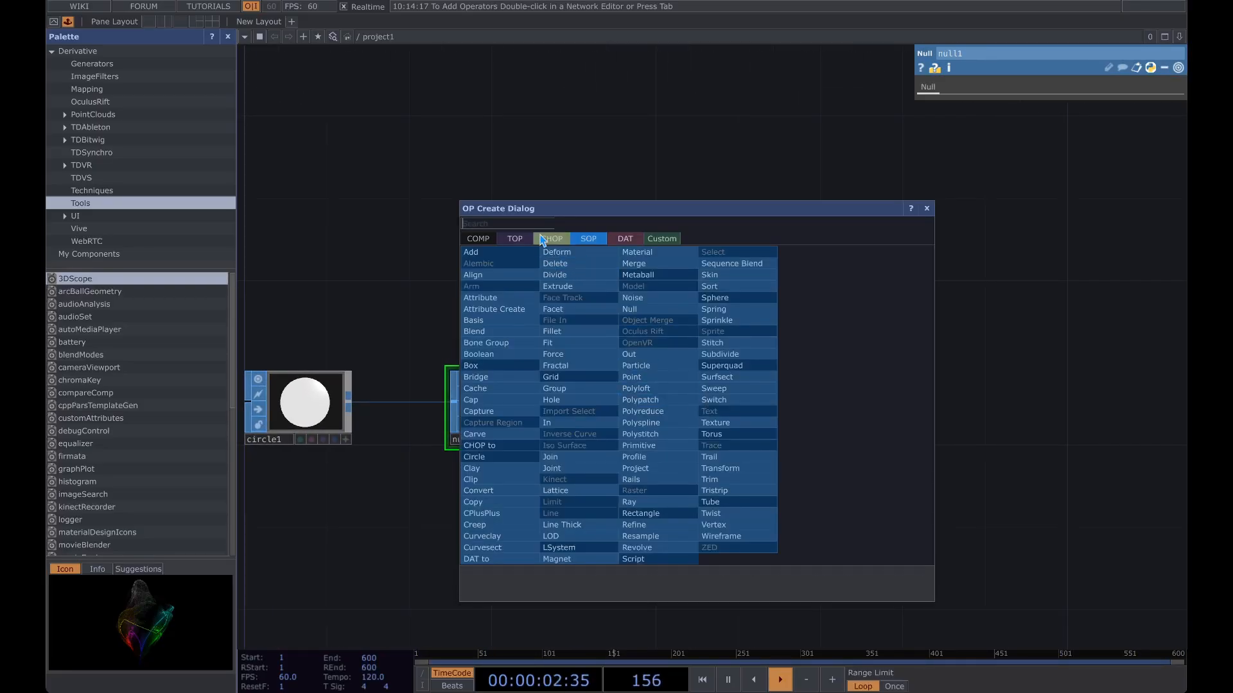
left_click(551, 238)
left_click(494, 264)
left_click(688, 408)
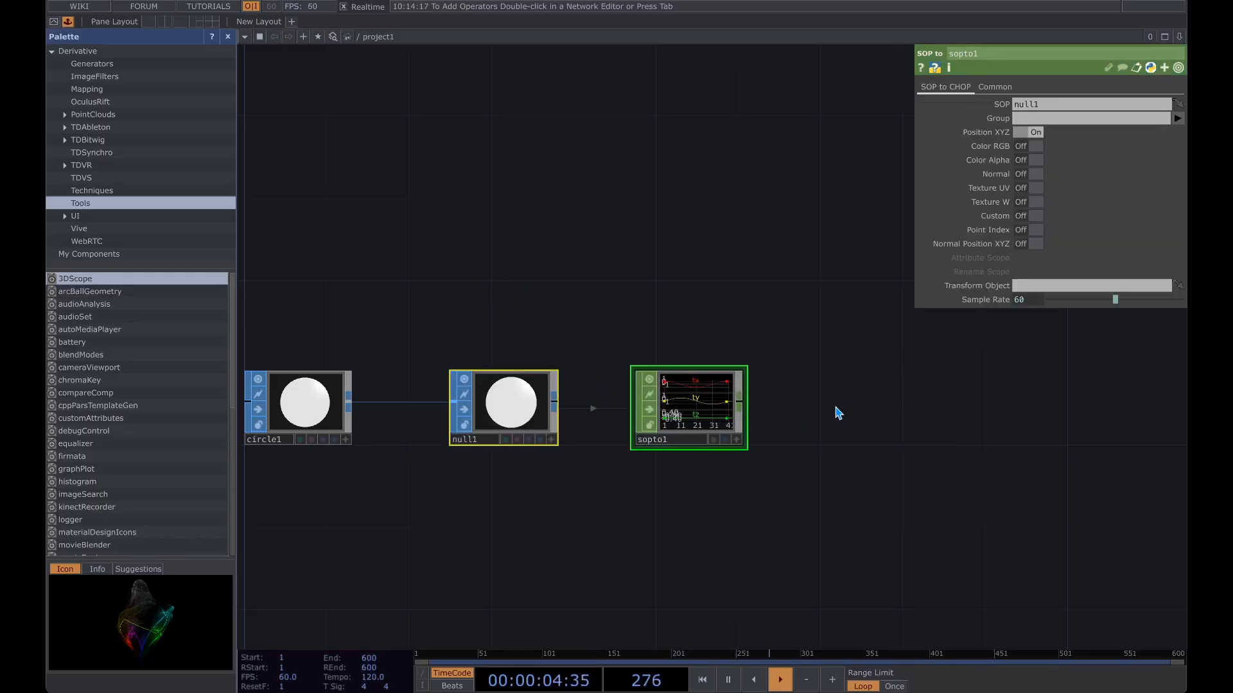
Add a Null CHOP connected to the output of sopto1
left_click_drag(833, 413, 747, 417)
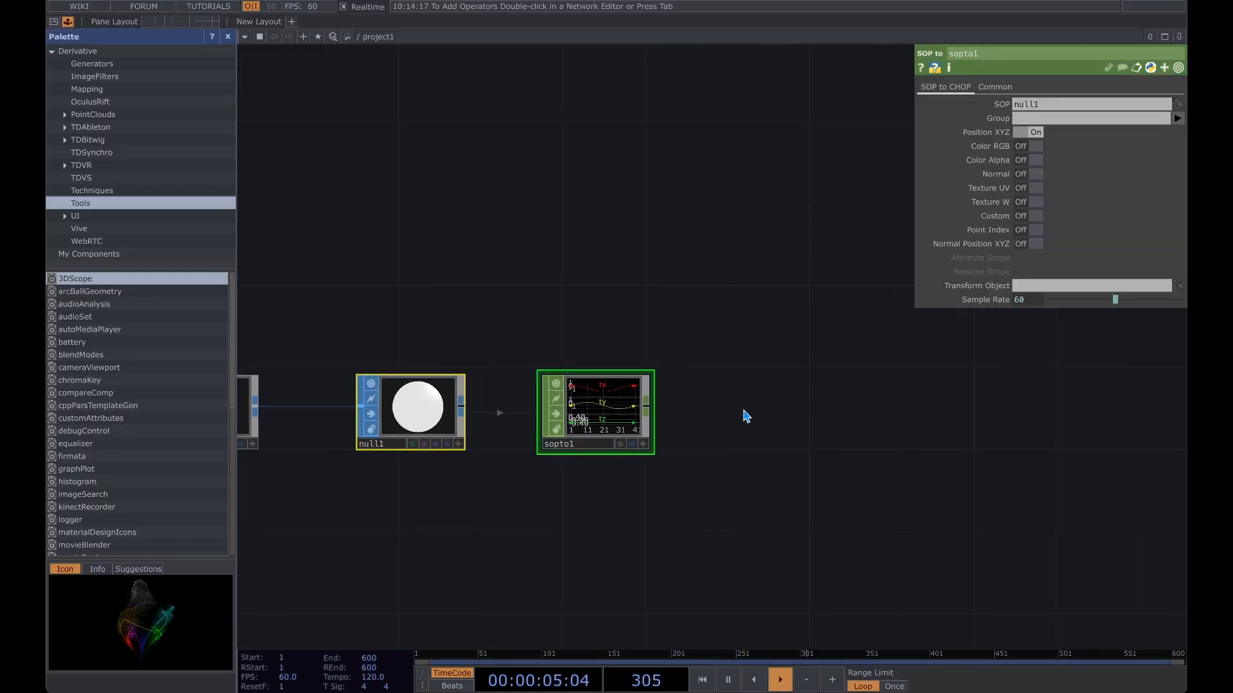
left_click(778, 416)
left_click_drag(974, 410, 787, 439)
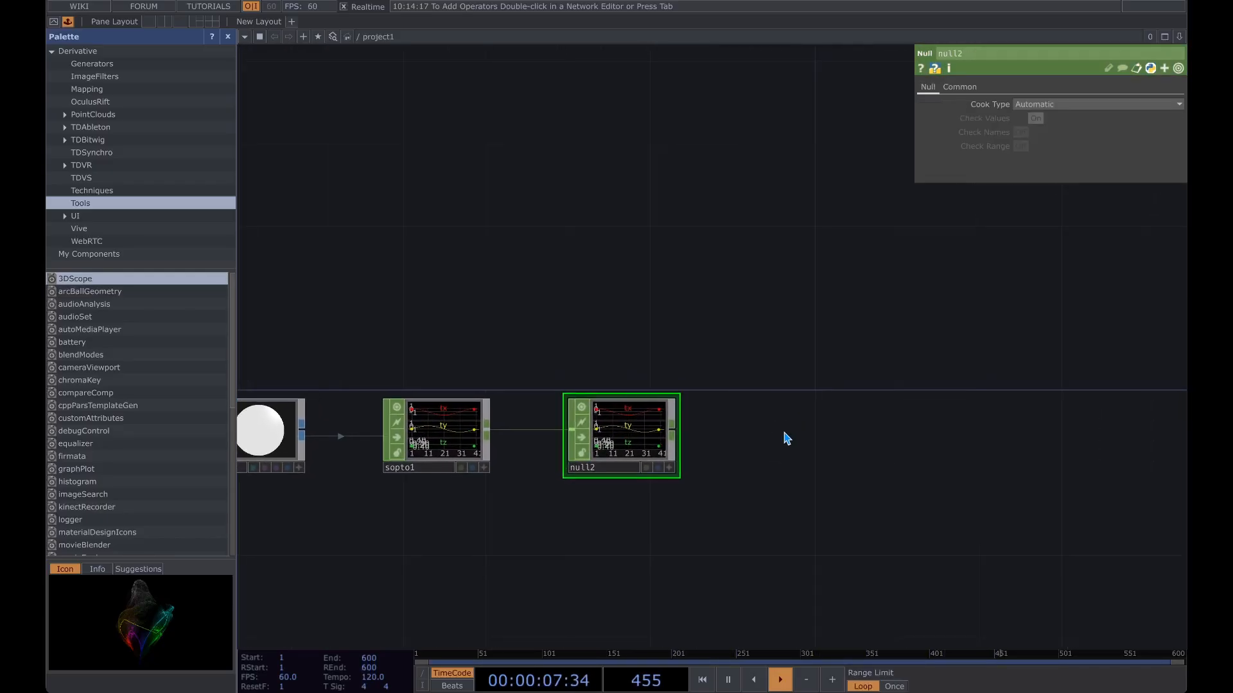
Add a CHOP to TOP that references null2 and place it to the right of null2
left_click(676, 437)
left_click(780, 434)
left_click(604, 270)
left_click(566, 283)
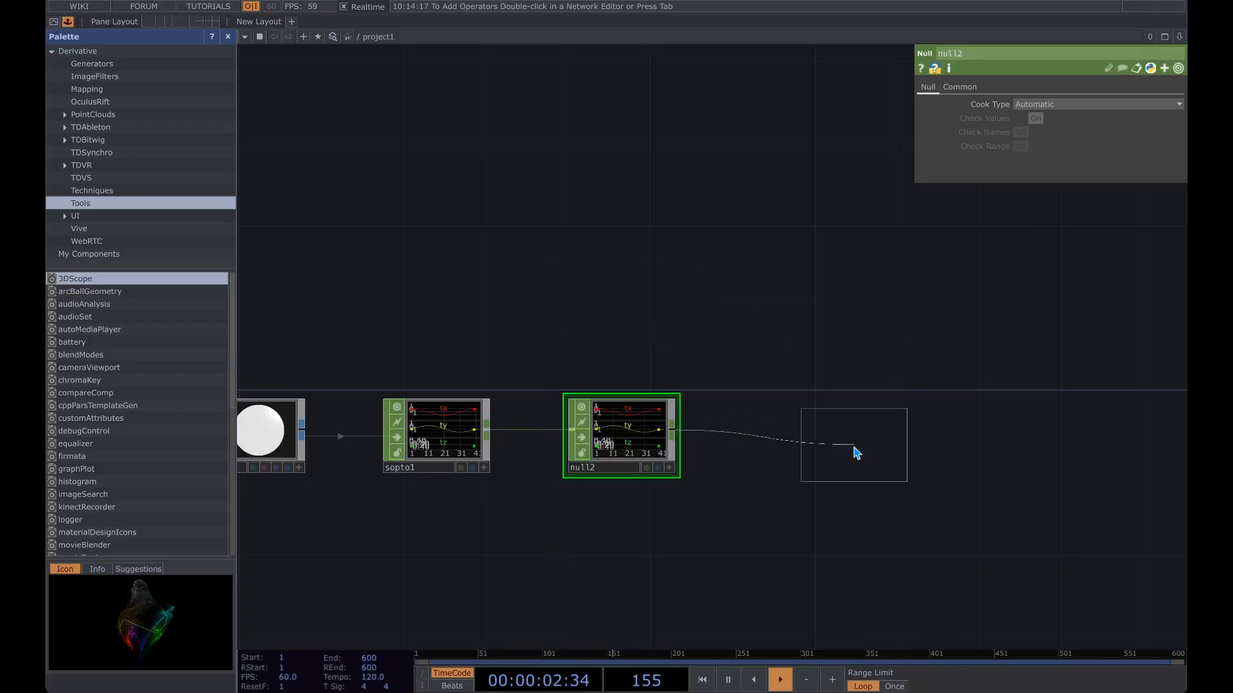
left_click(818, 441)
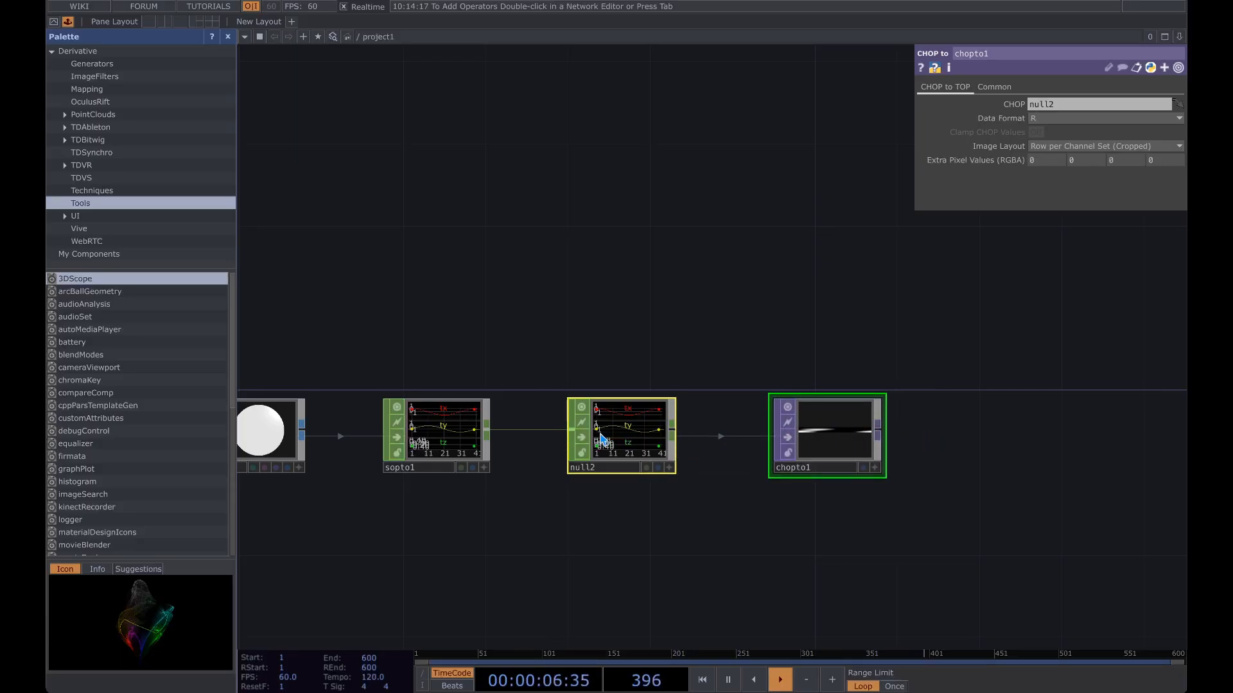
Set the Data Format of chopto1 to RGB and hide its parameters
left_click(1057, 122)
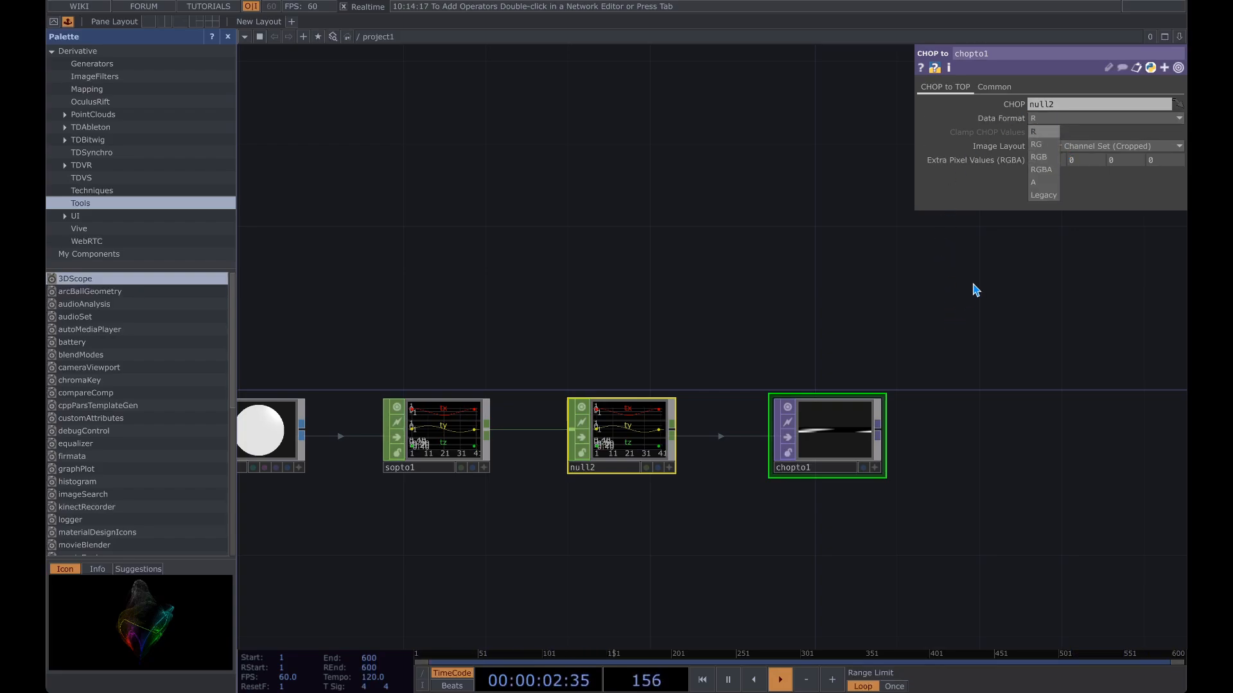
left_click(1040, 156)
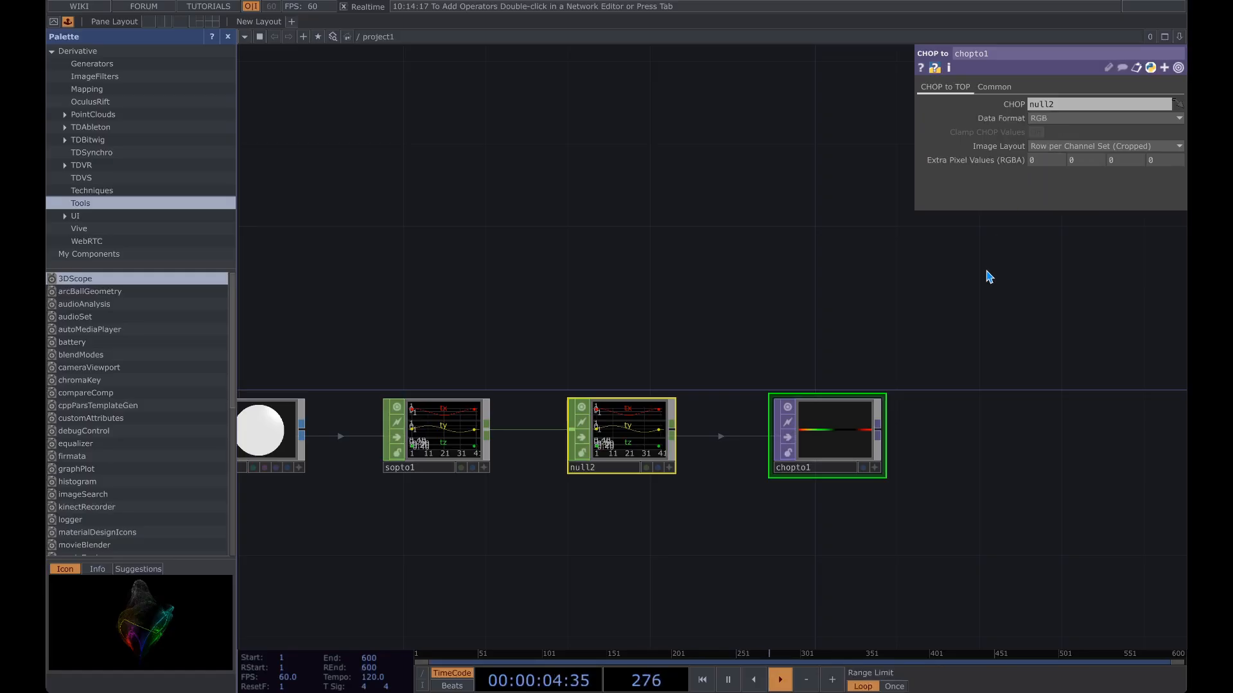
key("p")
Add a Noise TOP connected to the output of chopto1
scroll(948, 354, "down", 3)
left_click_drag(875, 353, 645, 313)
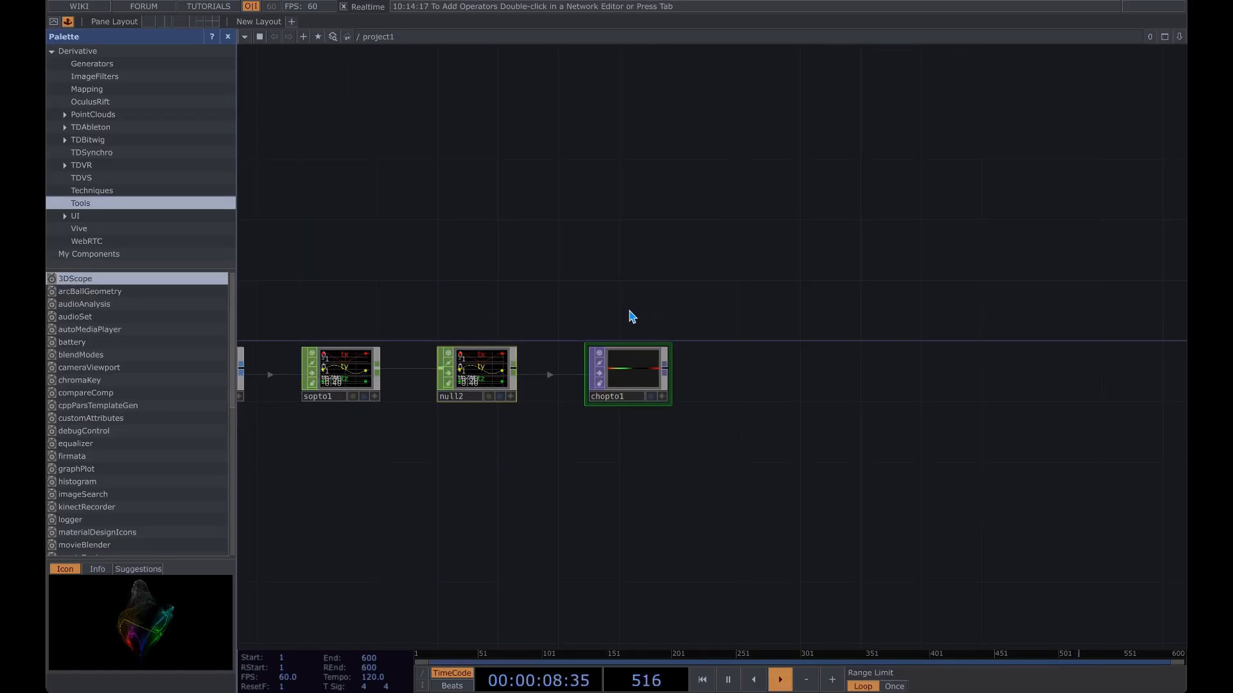
left_click_drag(515, 318, 772, 286)
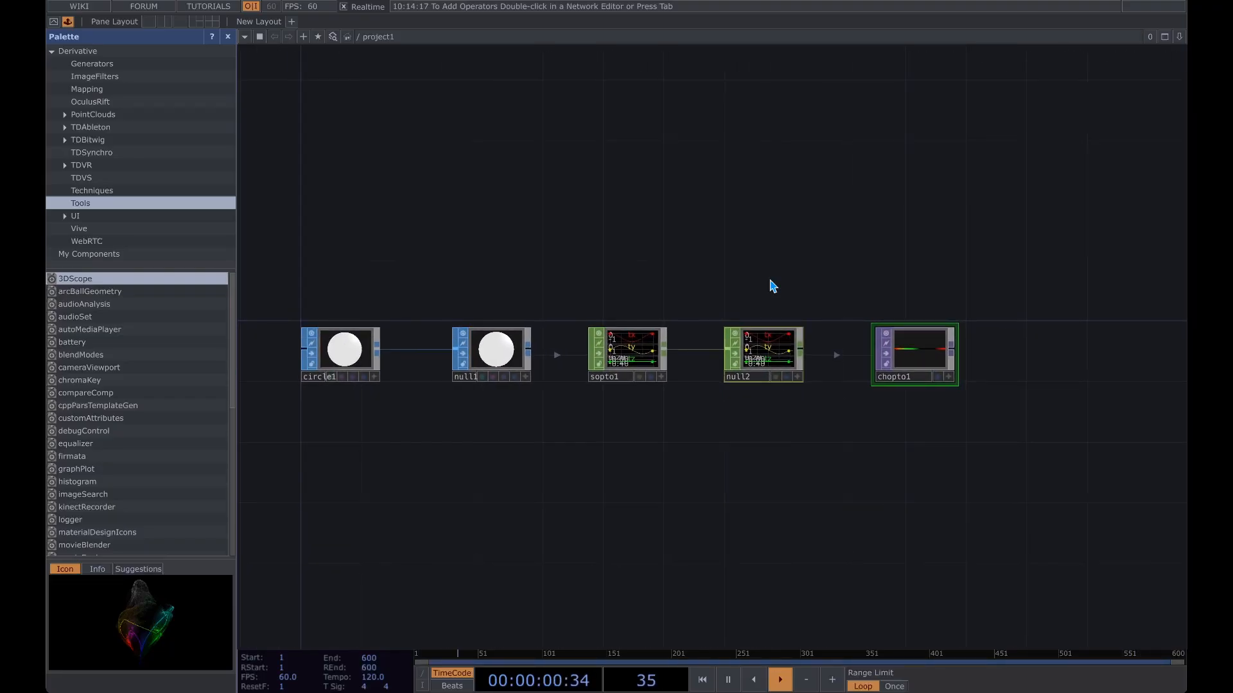
left_click_drag(944, 305, 741, 346)
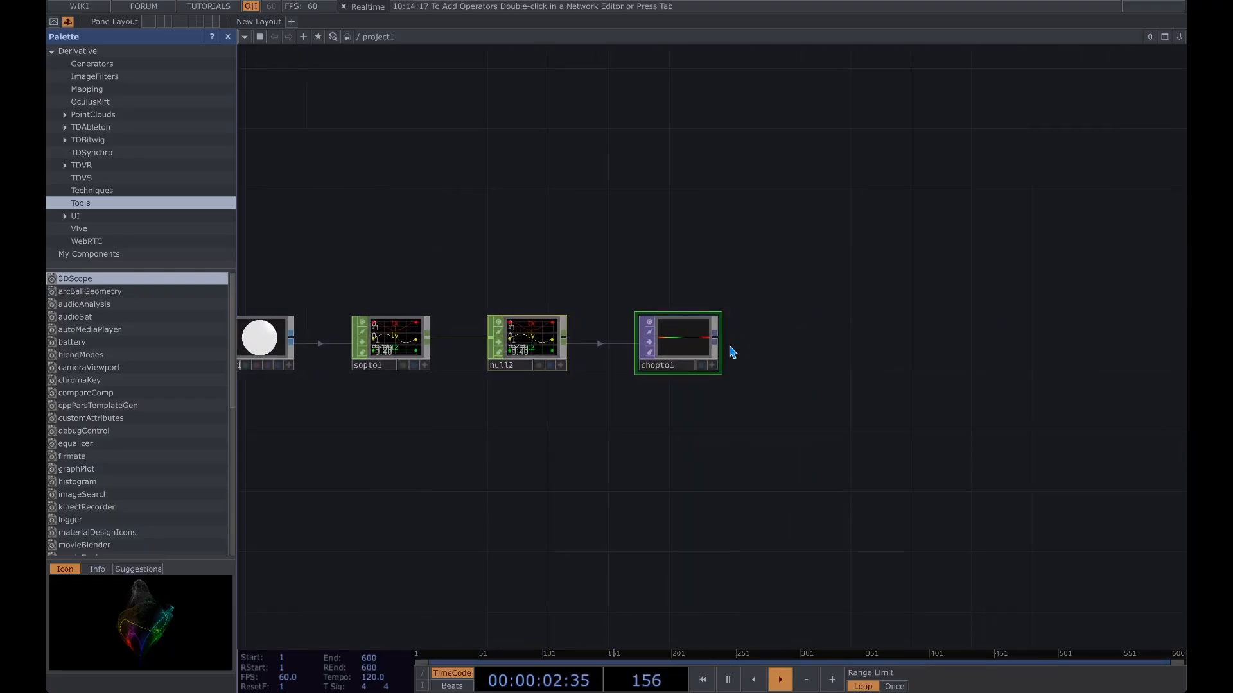
left_click(714, 338)
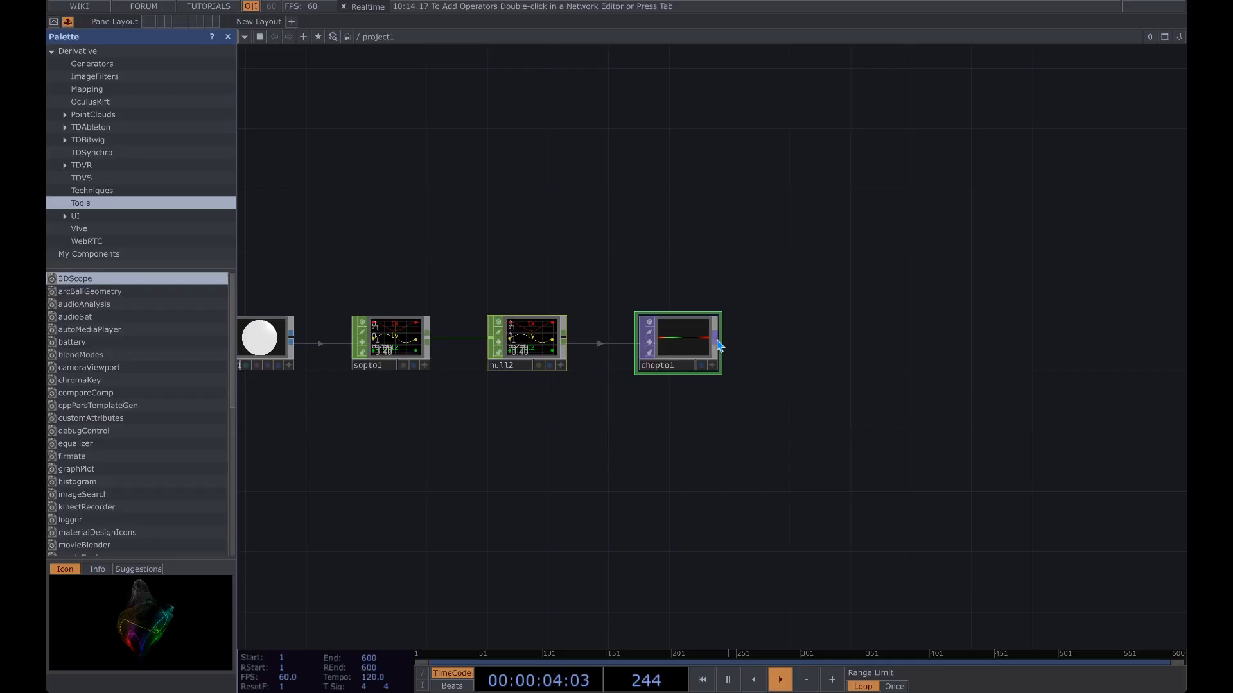
left_click(802, 340)
type("d")
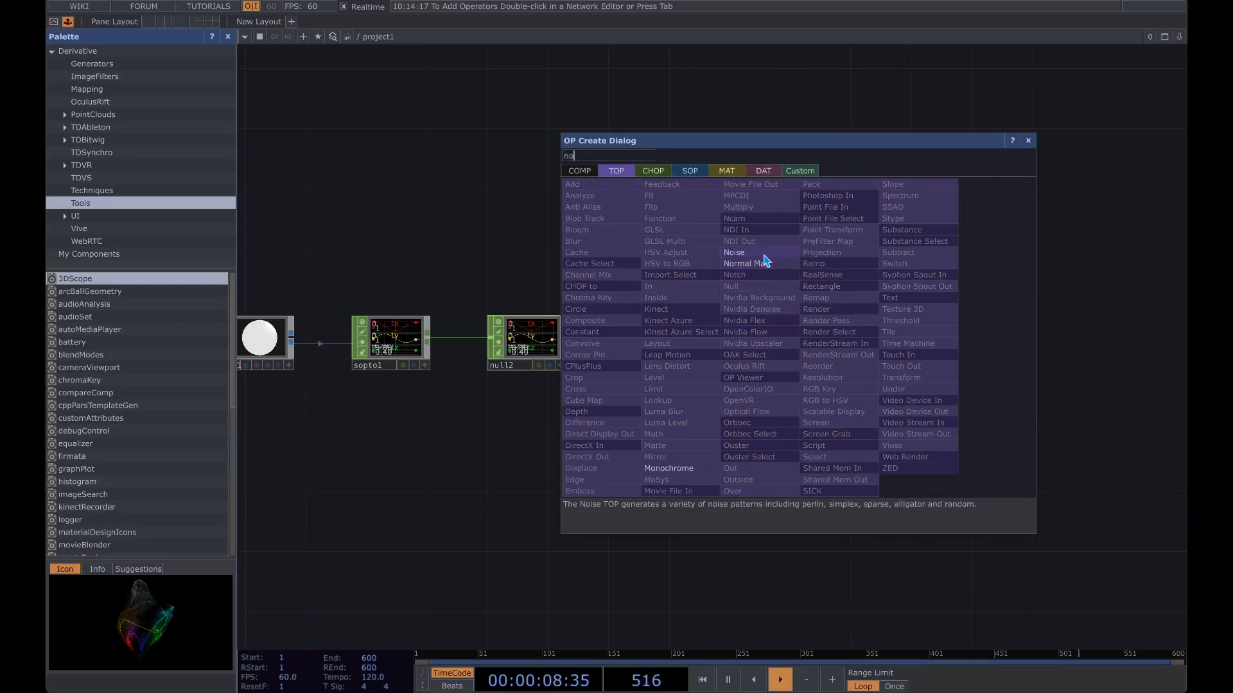
left_click(759, 254)
left_click(807, 343)
Show the parameters of noise1 and set its Offset to 0
left_click_drag(921, 377, 698, 380)
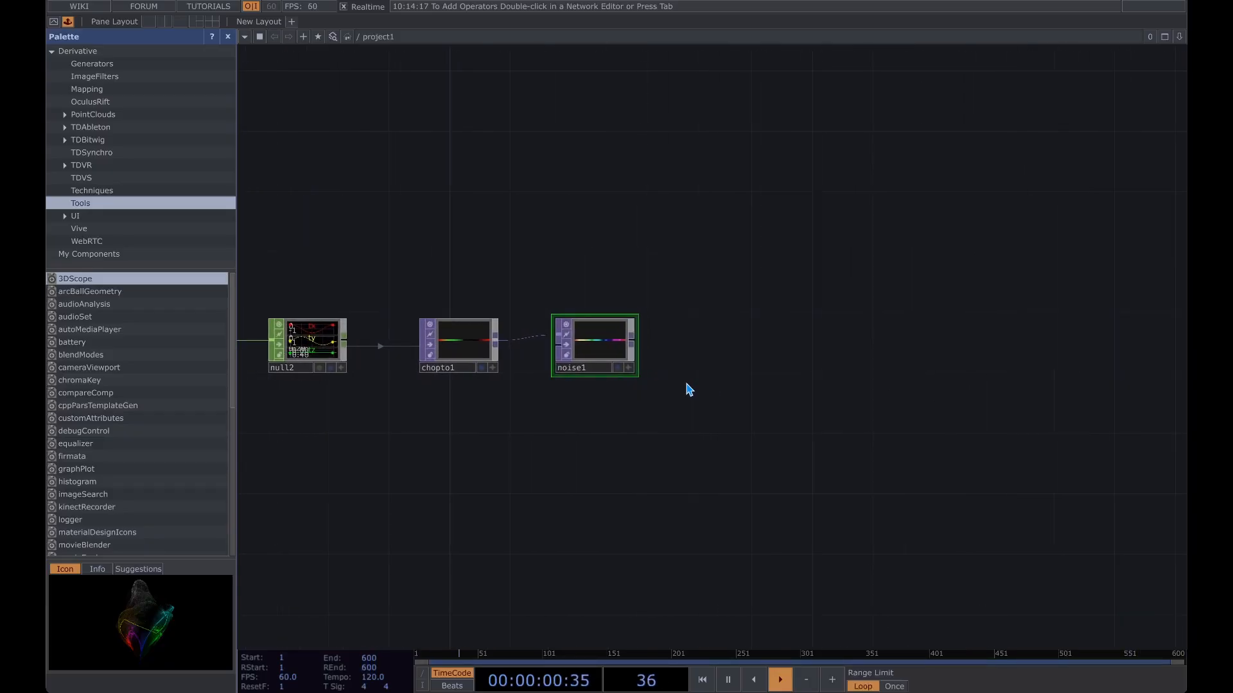
scroll(688, 381, "up", 2)
key("p")
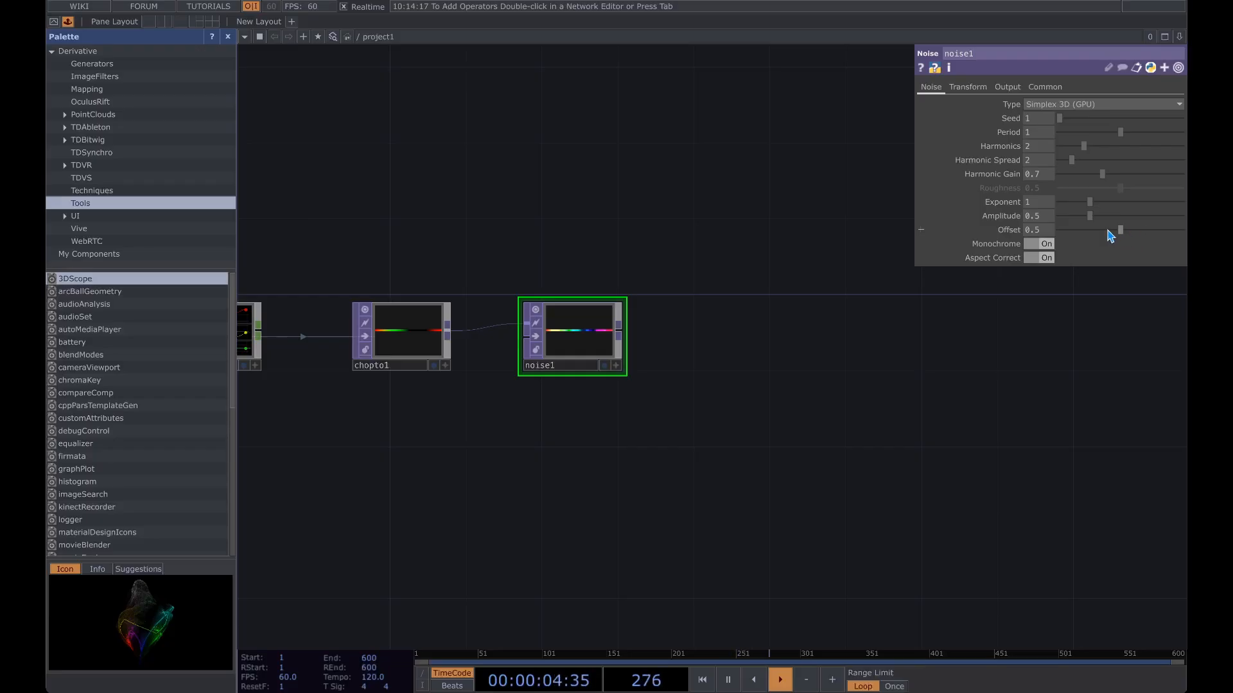
left_click_drag(1104, 231, 1065, 242)
Set the Pixel Format of chopto1 to 32-bit float (RGBA) and hide its parameters
left_click(431, 346)
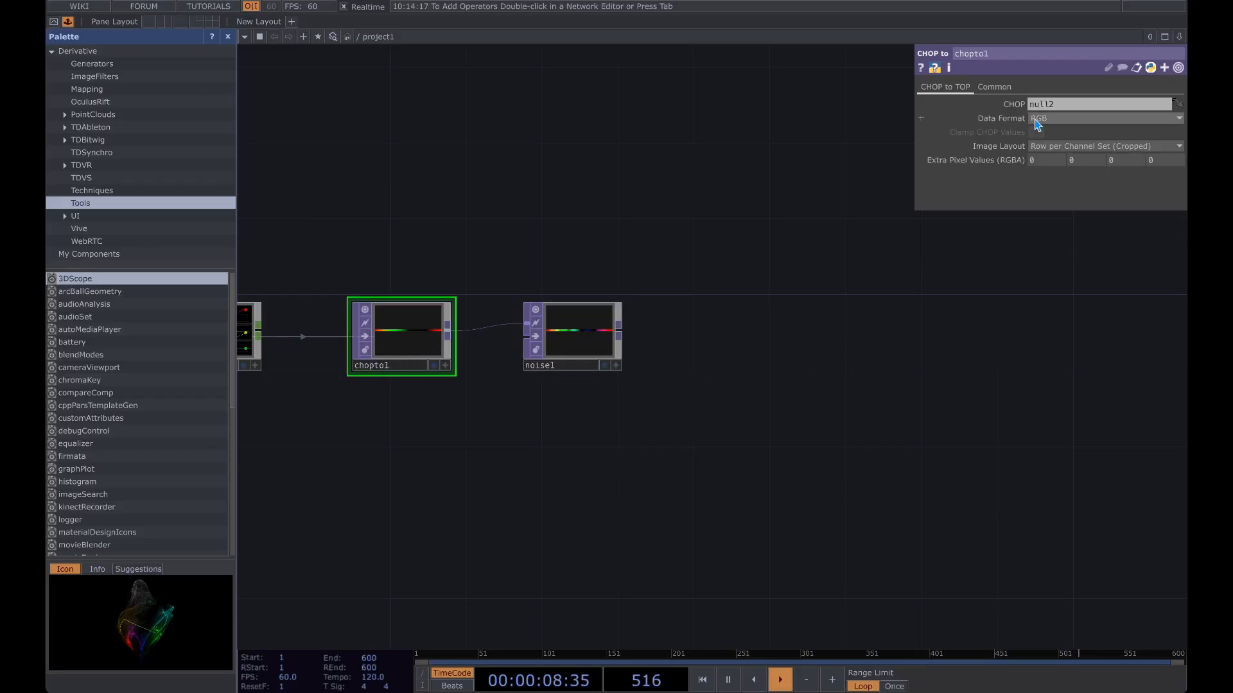
left_click(1001, 88)
left_click(1087, 203)
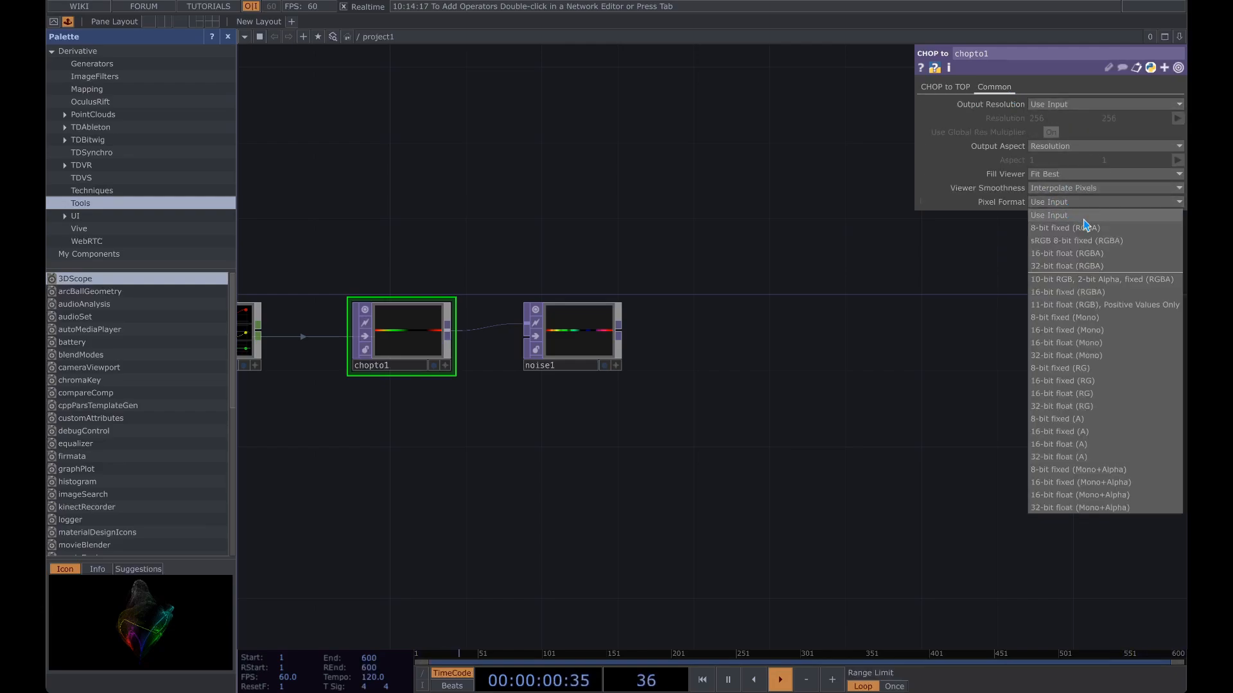
left_click(1086, 267)
key("p")
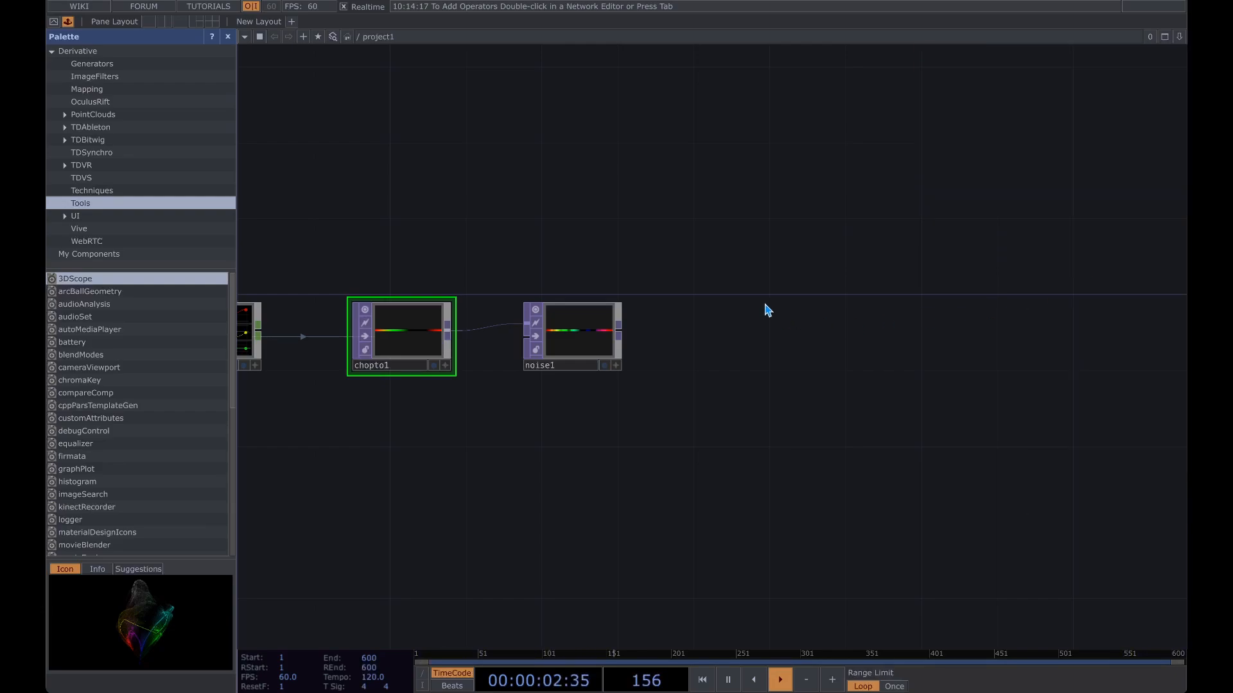
Set the Amplitude of noise1 to 1 and hide its parameters
scroll(716, 317, "down", 3)
left_click(591, 335)
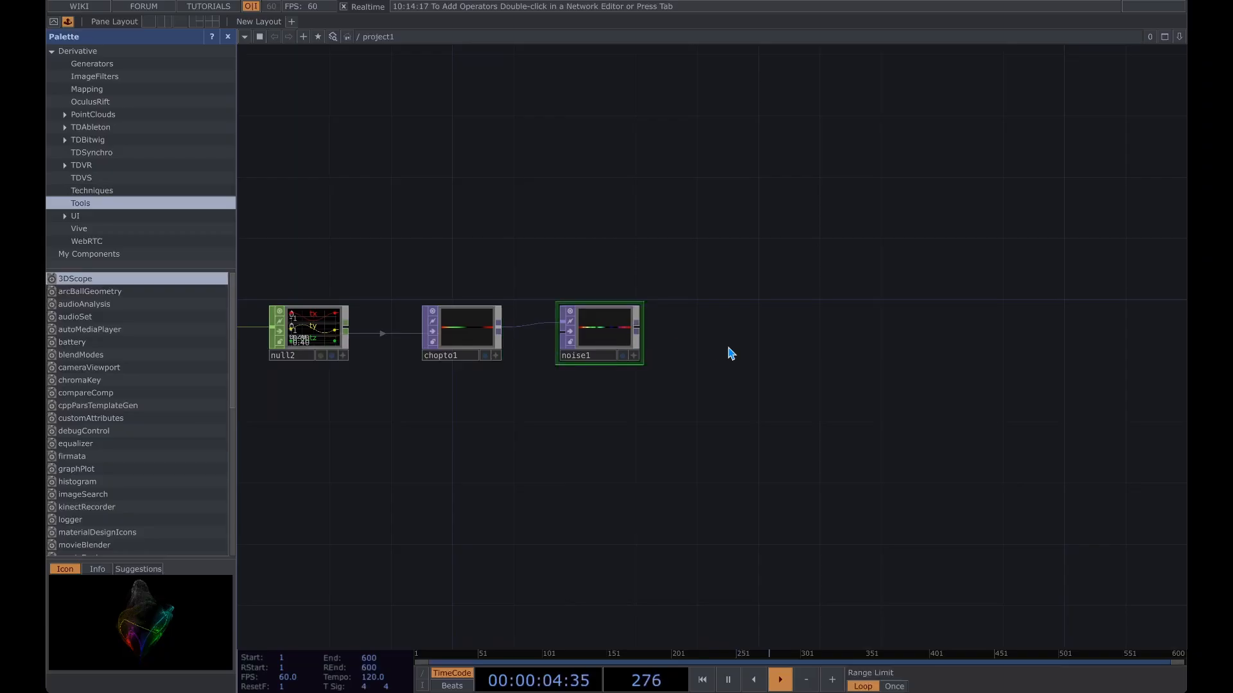
scroll(739, 341, "up", 3)
left_click_drag(704, 333, 708, 286)
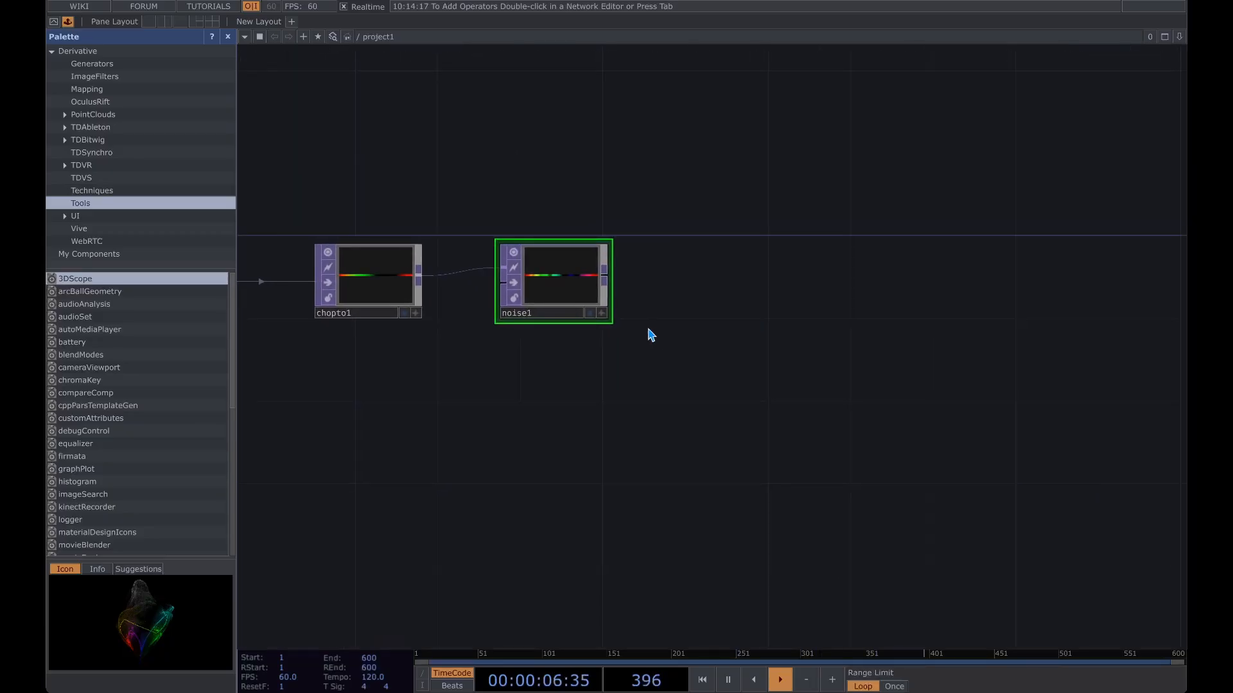
key("p")
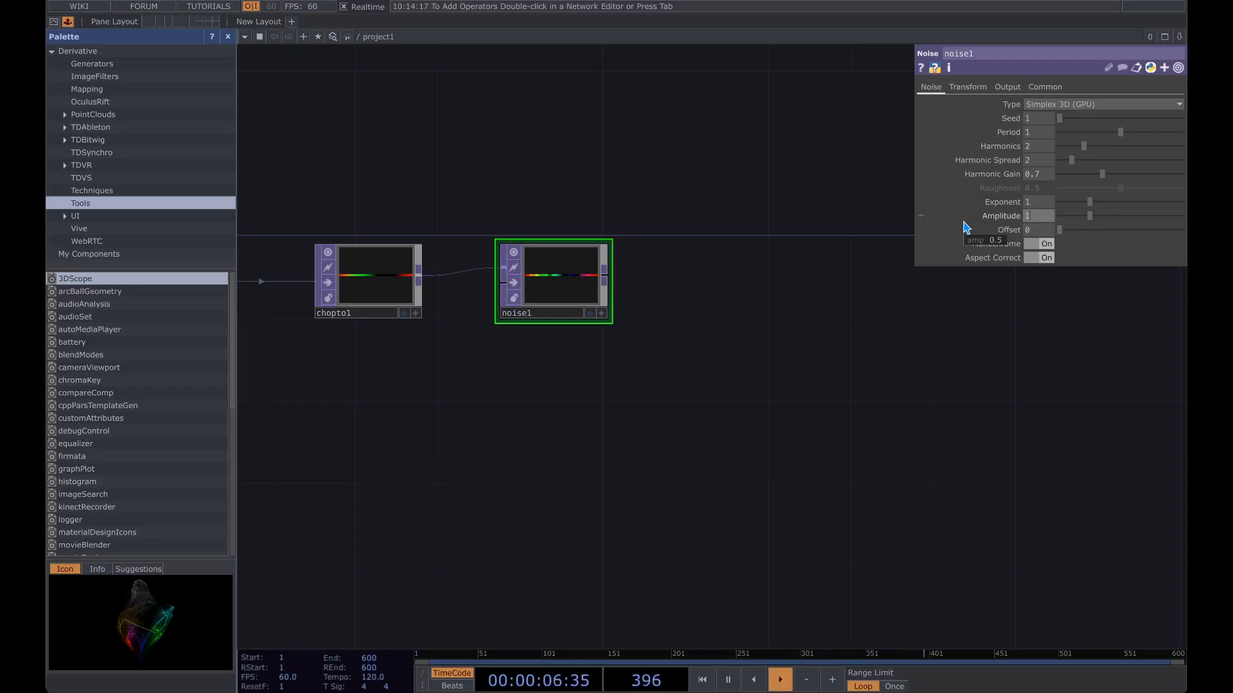
key("p")
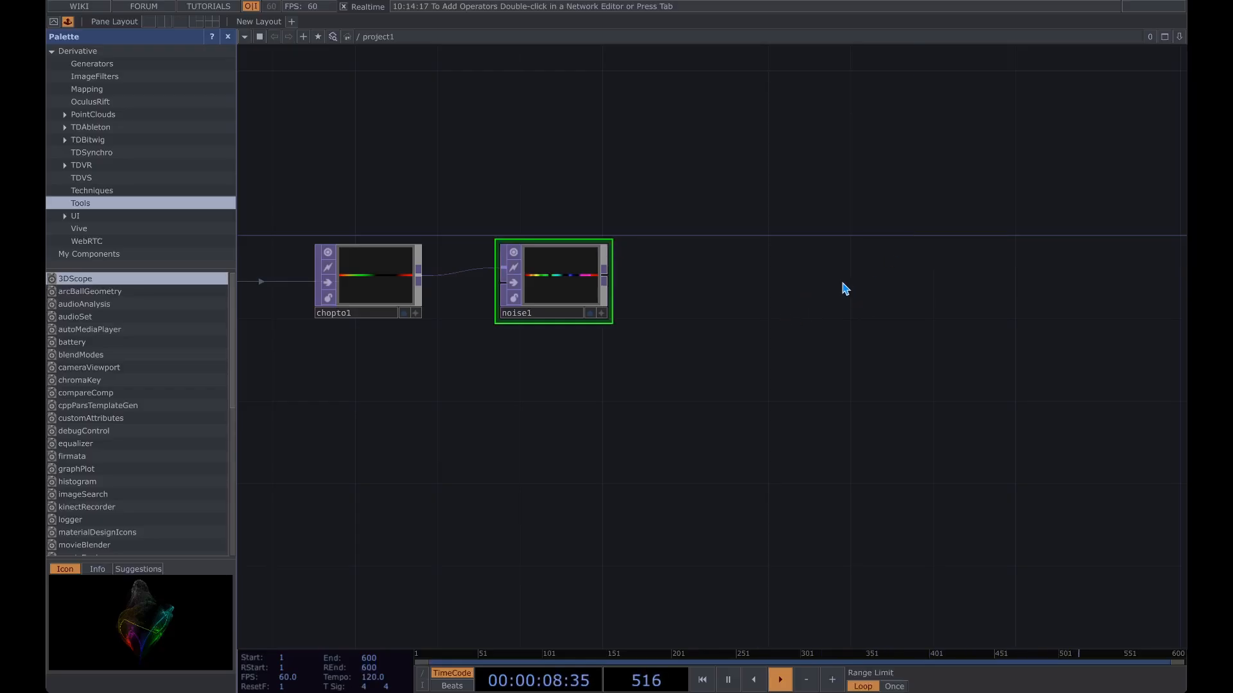
Add a Level TOP connected to the output of noise1 and show its parameters
scroll(815, 261, "down", 2)
left_click_drag(749, 276, 514, 334)
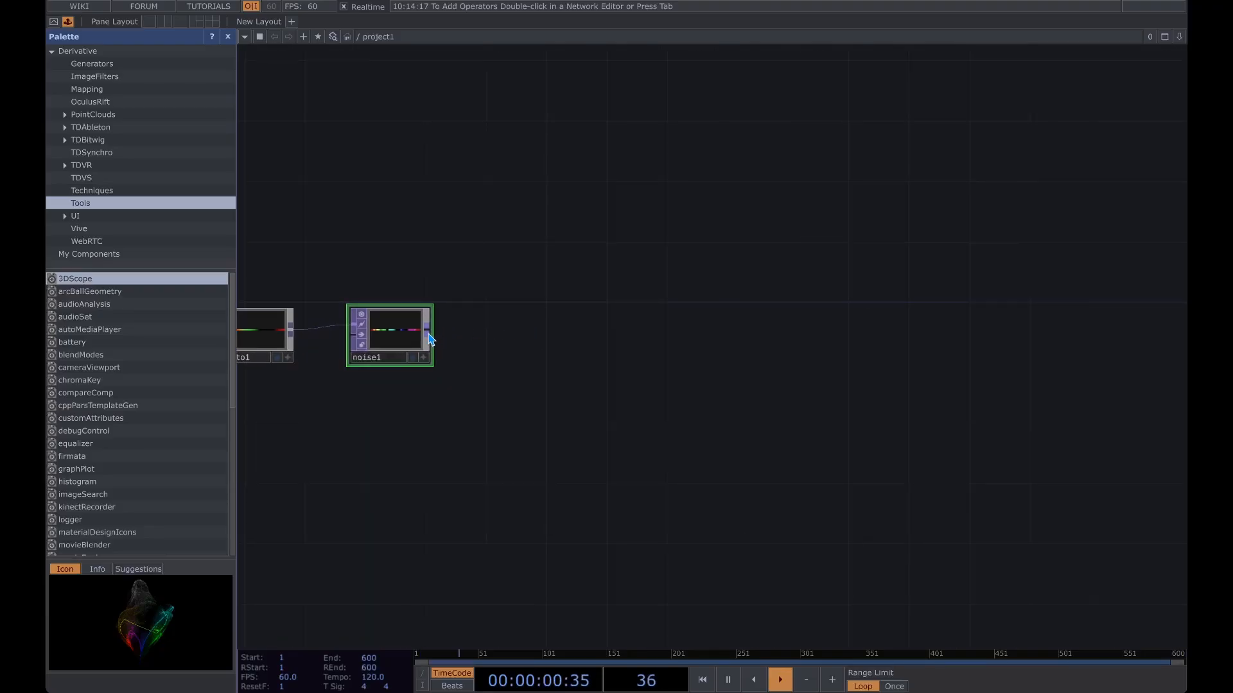
left_click(430, 339)
left_click(542, 333)
type("con")
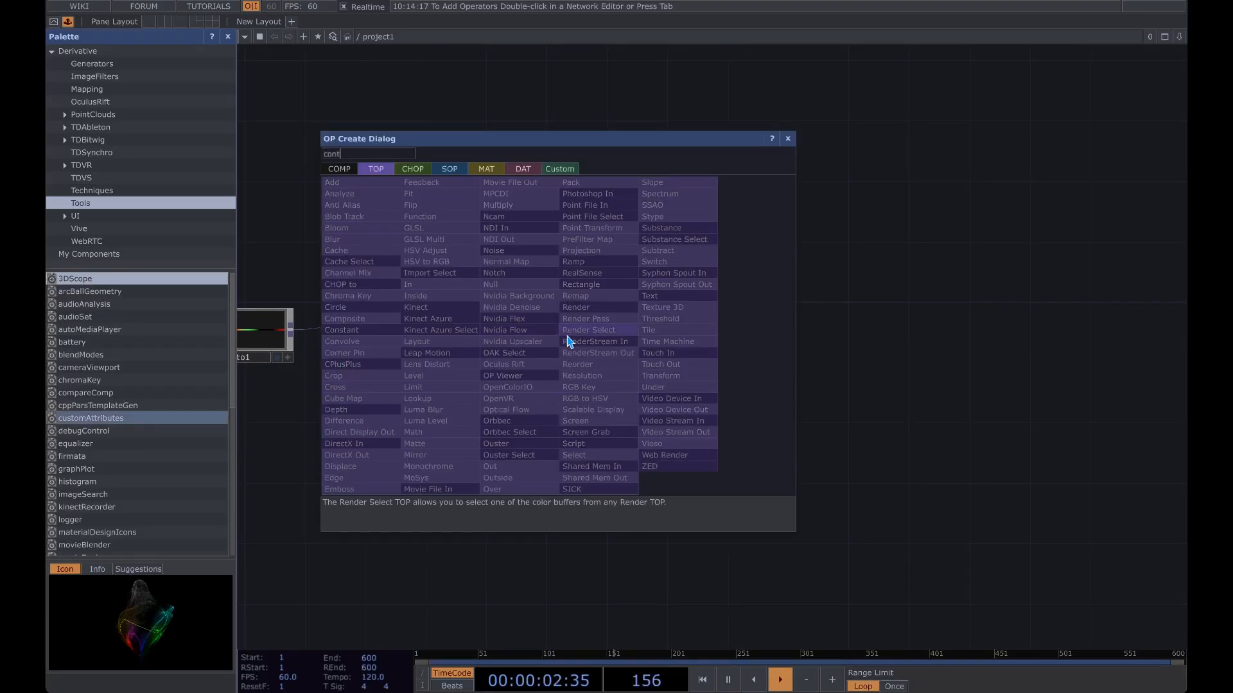
type("t")
key("BackSpace")
key("BackSpace")
key("BackSpace")
key("BackSpace")
type("leve")
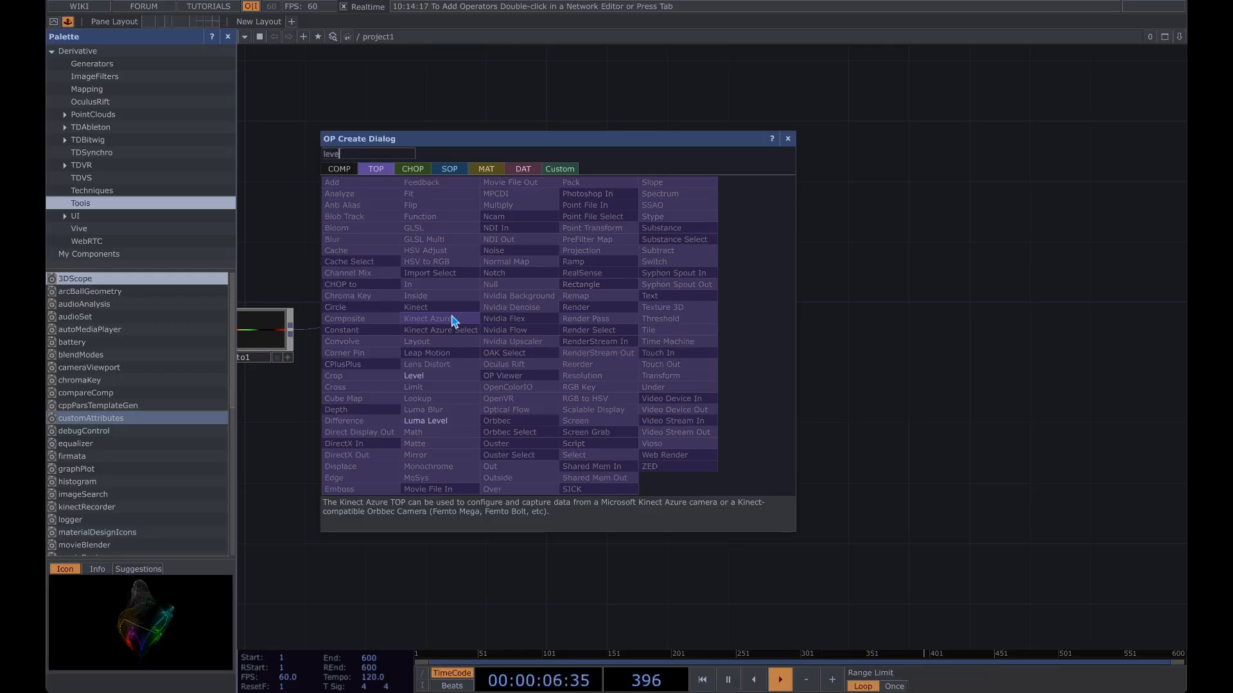
type("l")
left_click(420, 377)
left_click(605, 341)
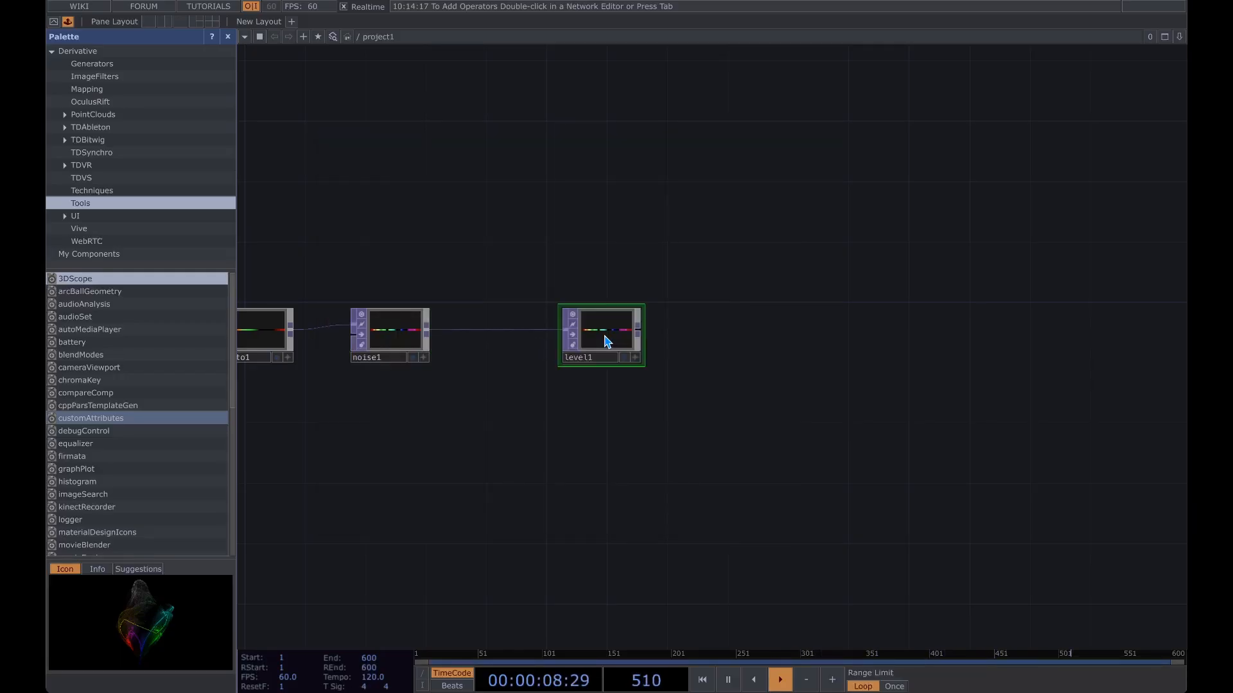
key("p")
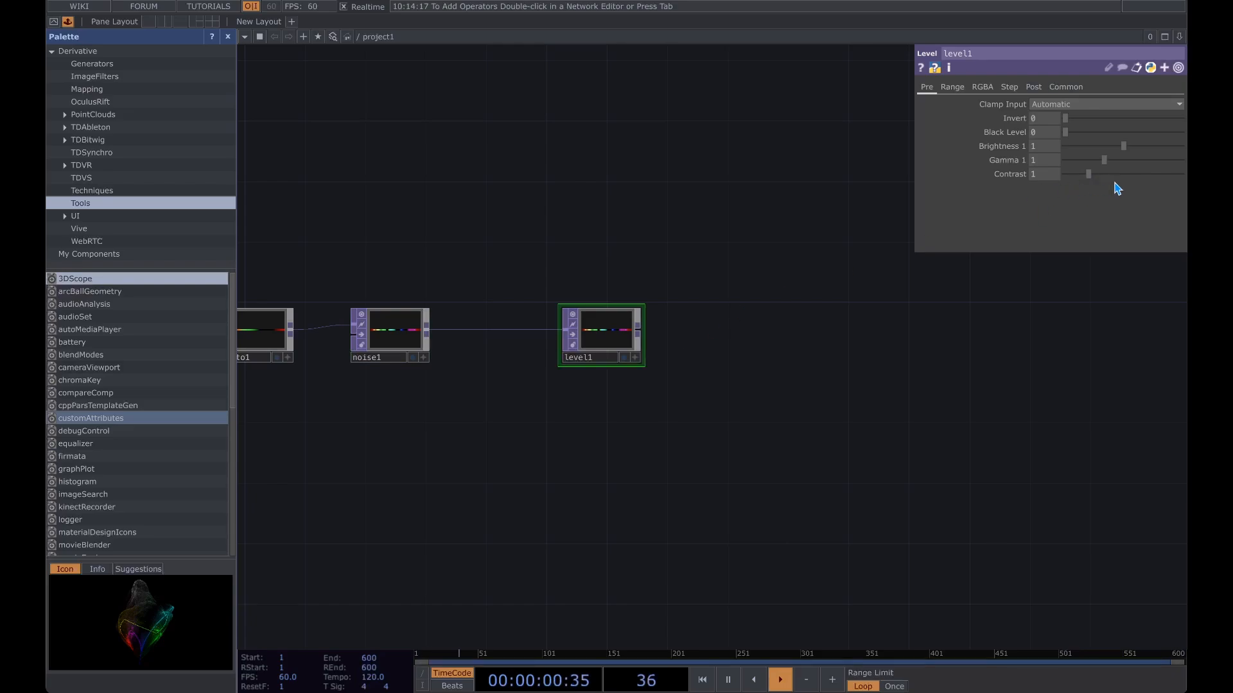
Load Simpler_Audio_Analyzer.tox from the Desktop into the network below the operator chain, and preview the audioAnalysis component in the palette
scroll(1011, 320, "down", 2)
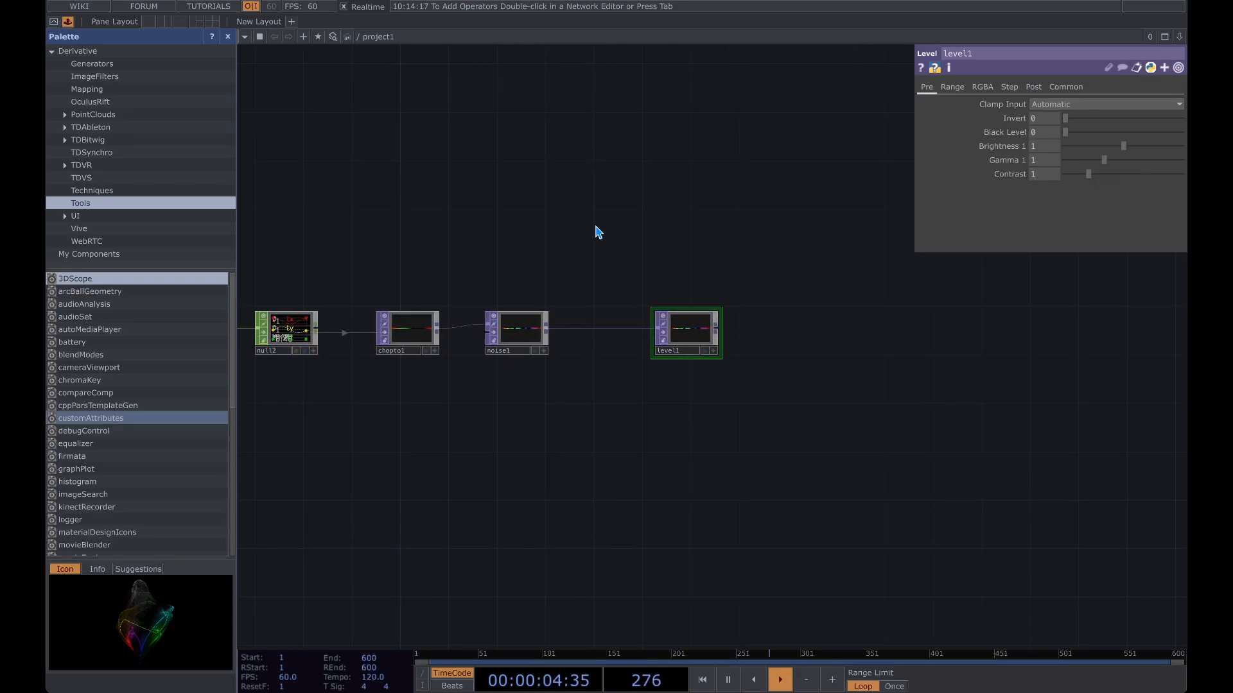
left_click_drag(553, 234, 638, 212)
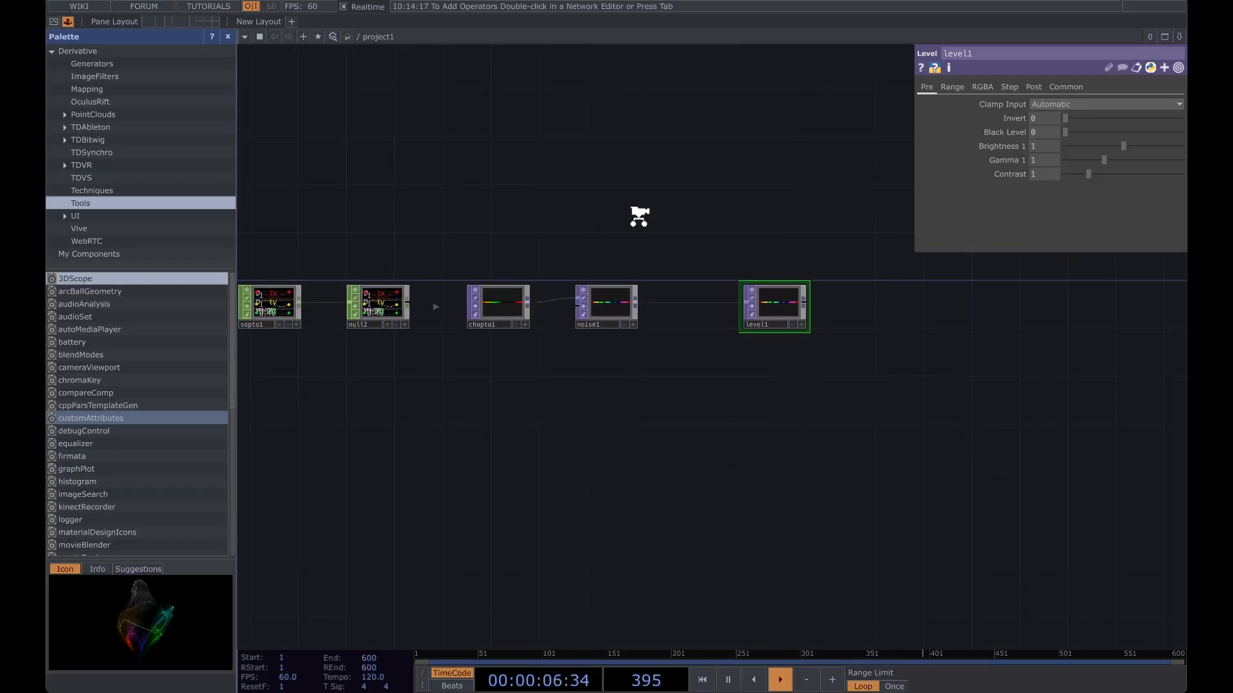
scroll(635, 226, "down", 1)
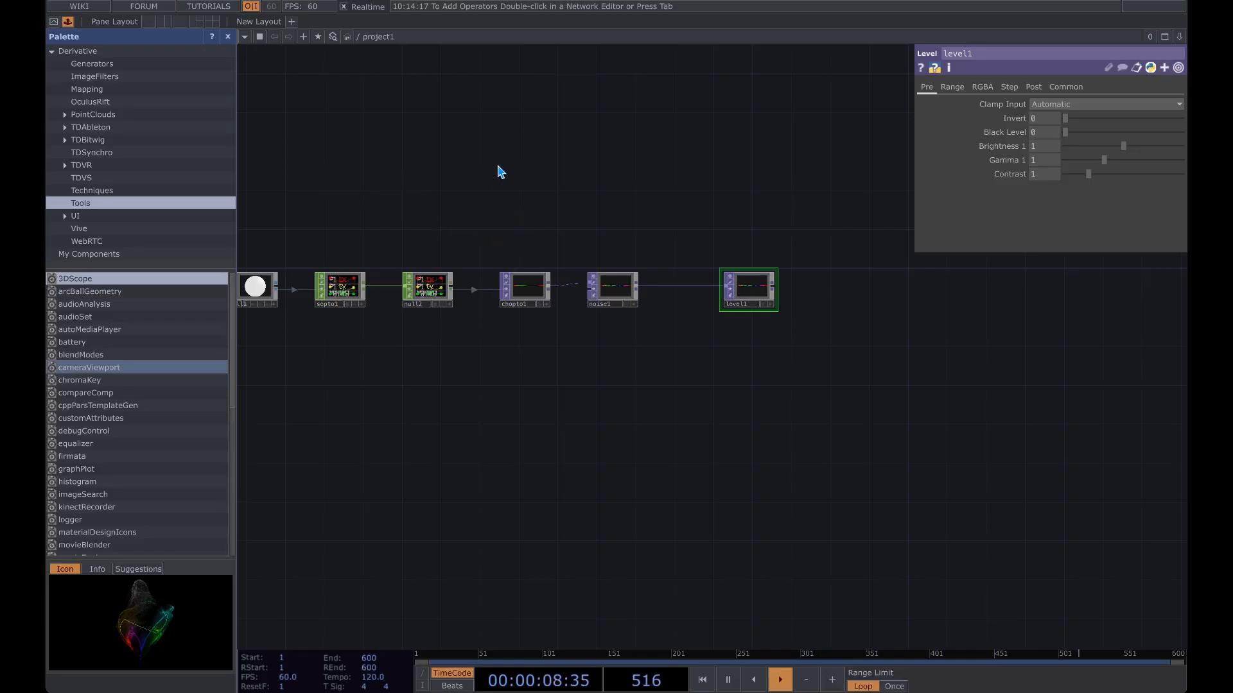
left_click_drag(488, 184, 359, 436)
left_click_drag(422, 375, 572, 369)
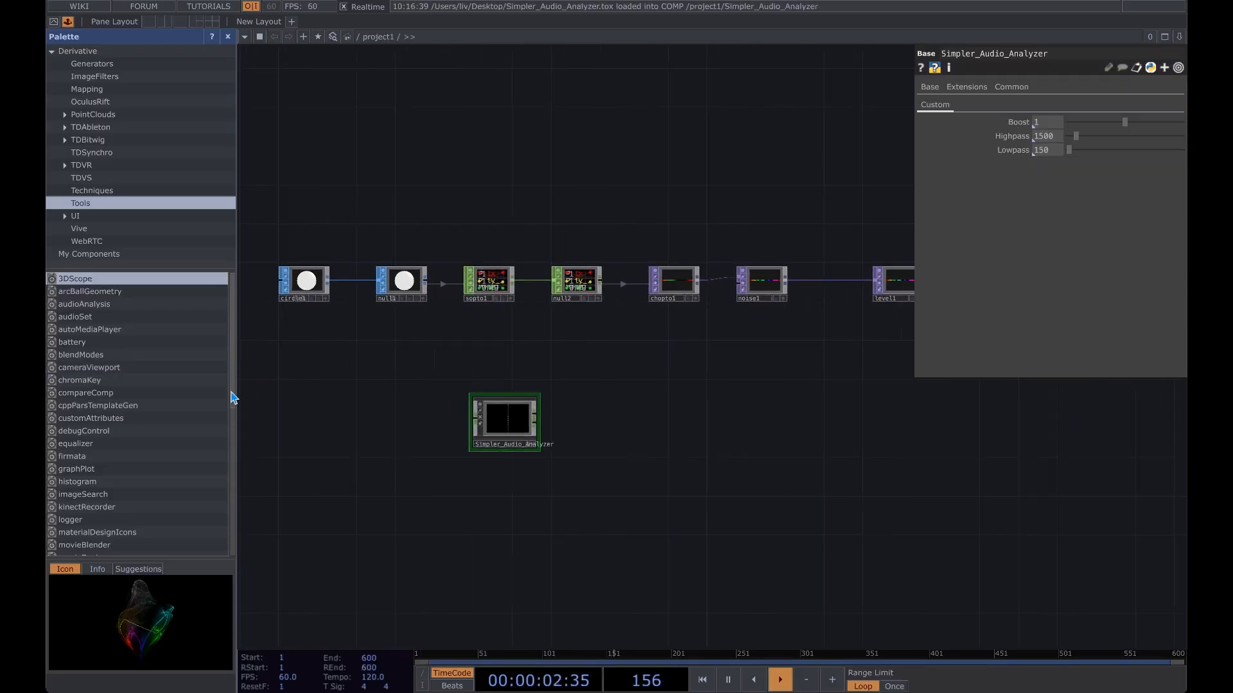
left_click(95, 307)
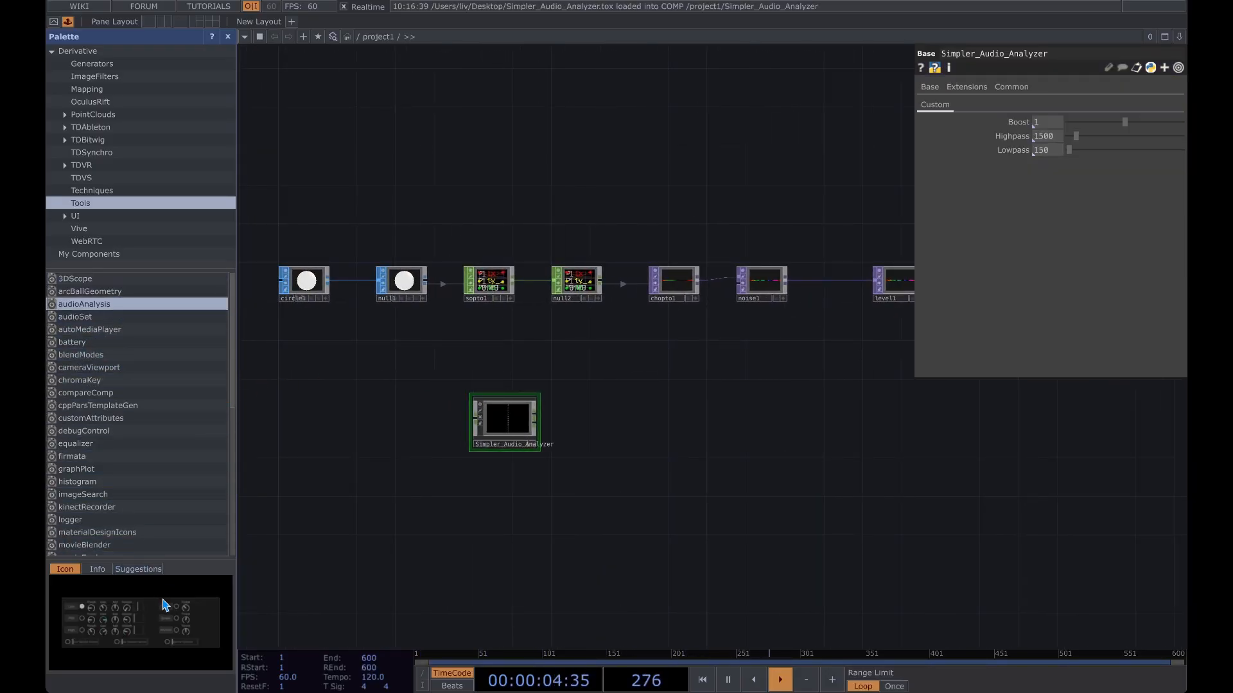
Add a Null CHOP connected to the upper output of Simpler_Audio_Analyzer
scroll(512, 385, "up", 2)
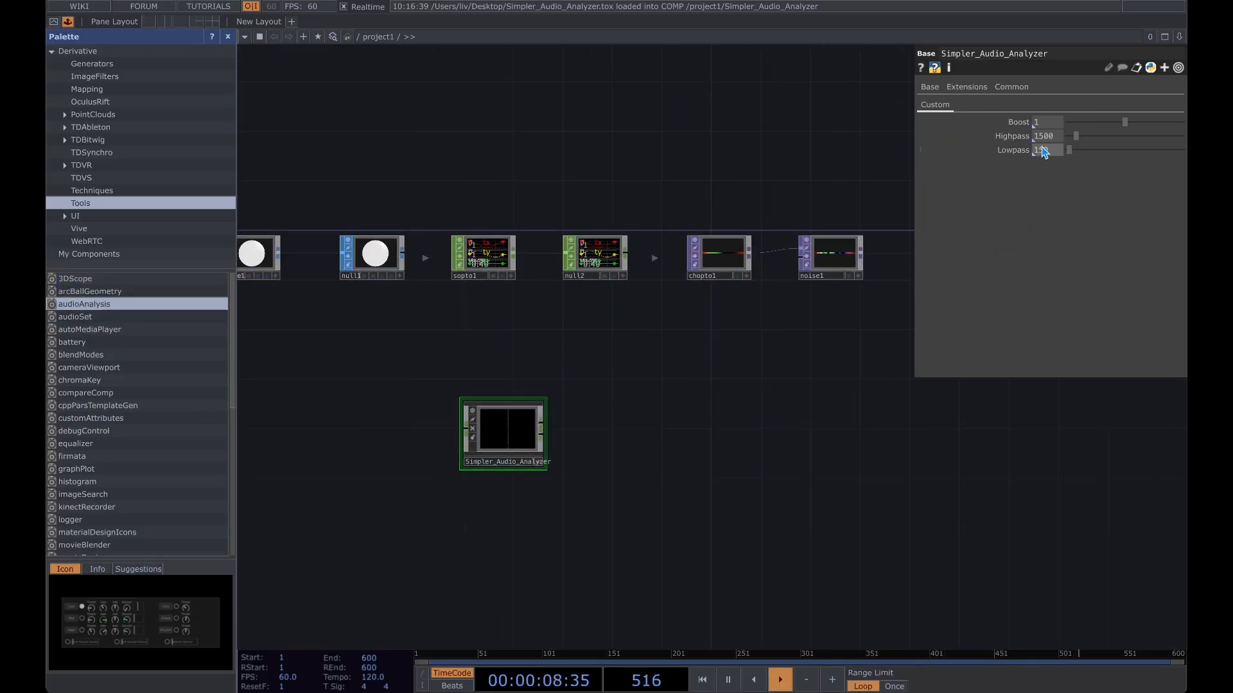
left_click(542, 427)
left_click(624, 426)
type("nu")
key("Return")
left_click(607, 408)
Connect a second Null CHOP to the lower output of Simpler_Audio_Analyzer, placed below null3
left_click(542, 429)
left_click(631, 474)
type("null")
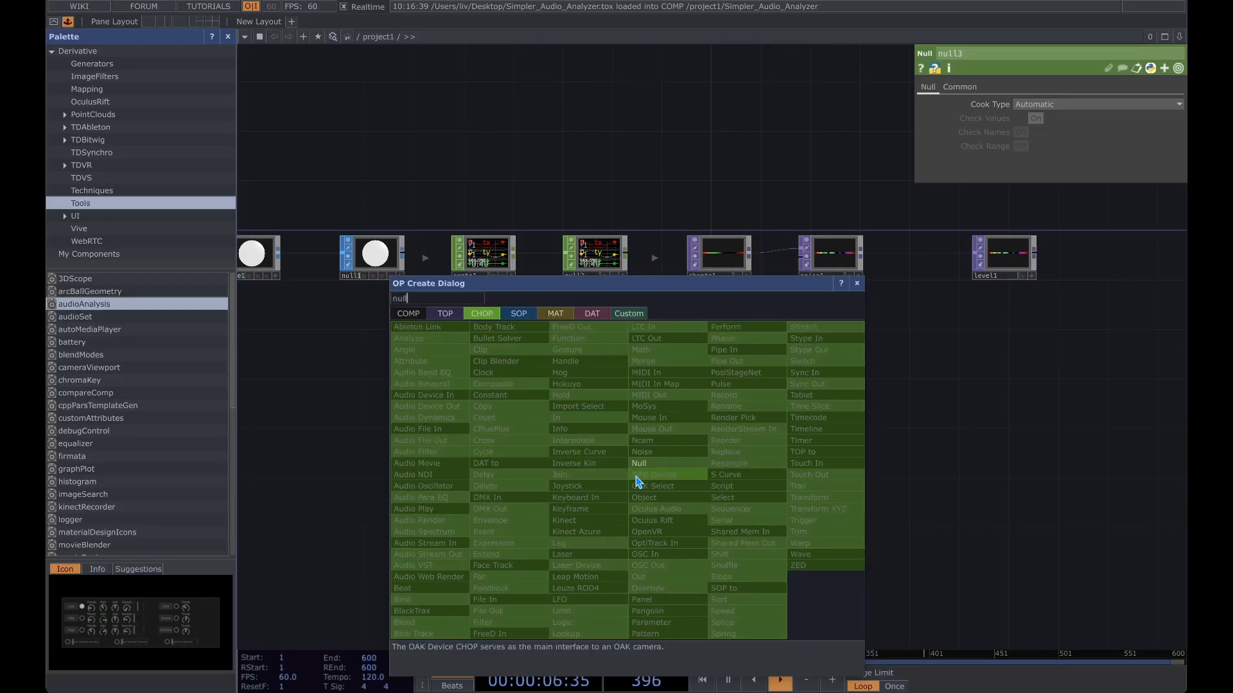
left_click(642, 463)
left_click(616, 483)
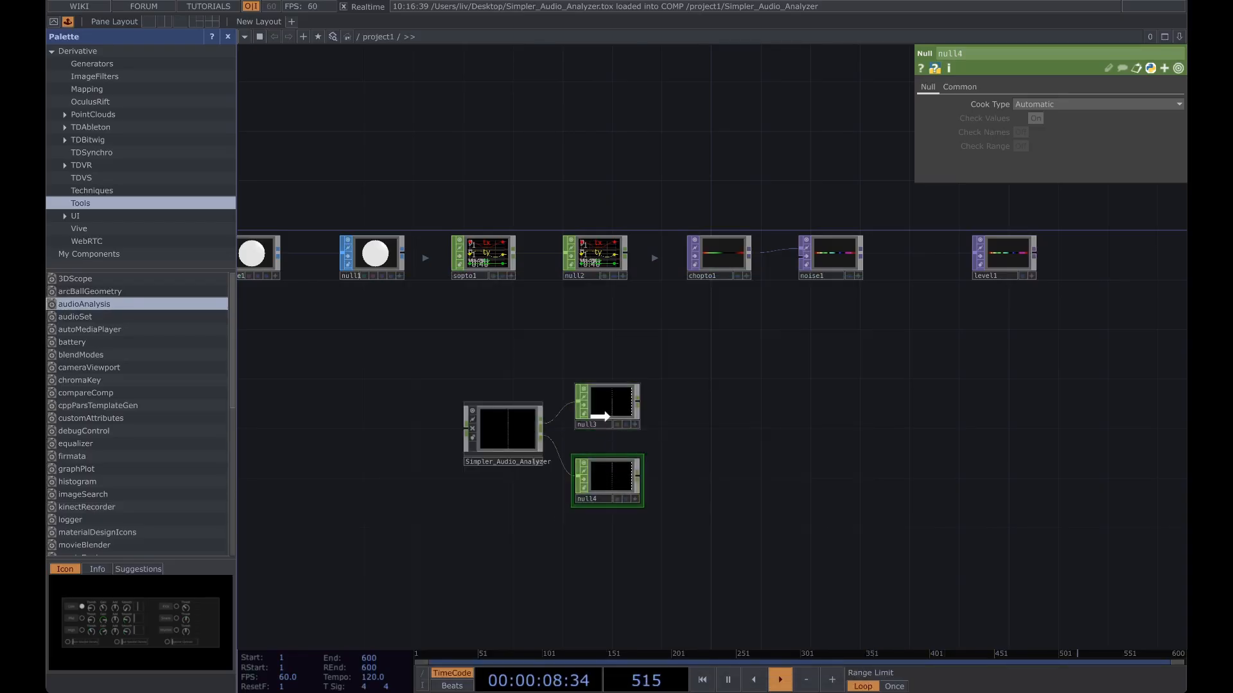
Rename the upper Null CHOP as Level and the lower Null CHOP as Speeds
scroll(601, 424, "up", 2)
left_click(611, 390)
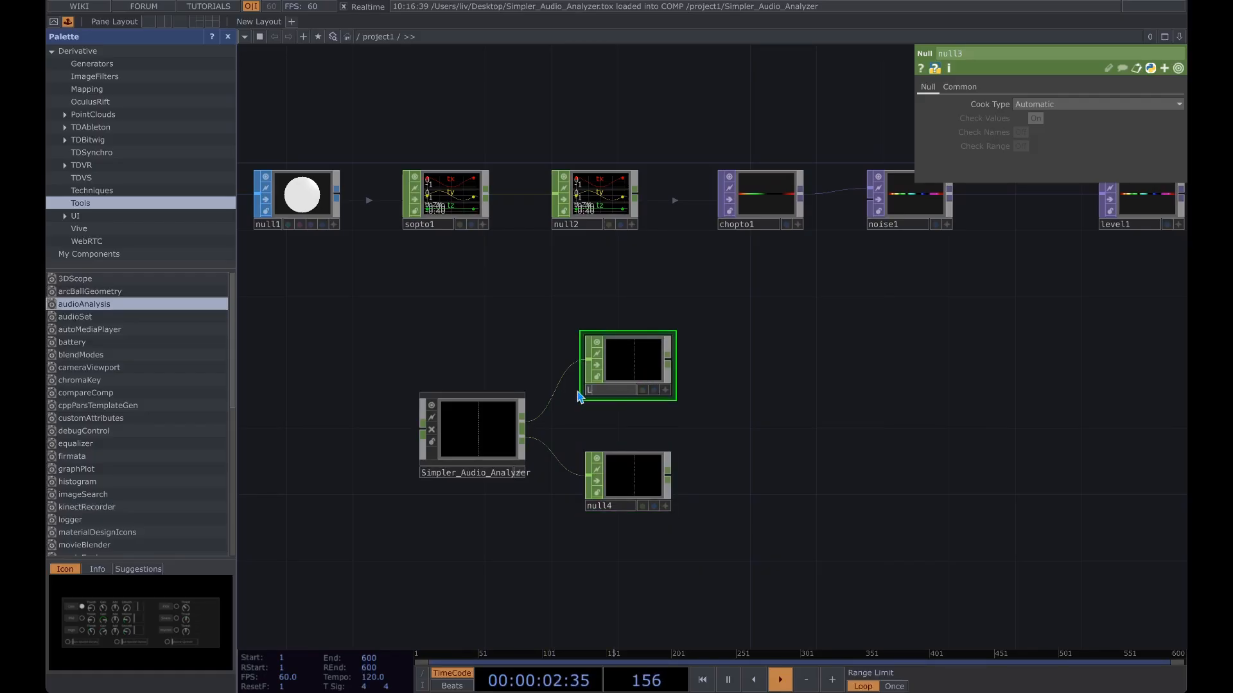
type("Level")
key("Return")
left_click(613, 507)
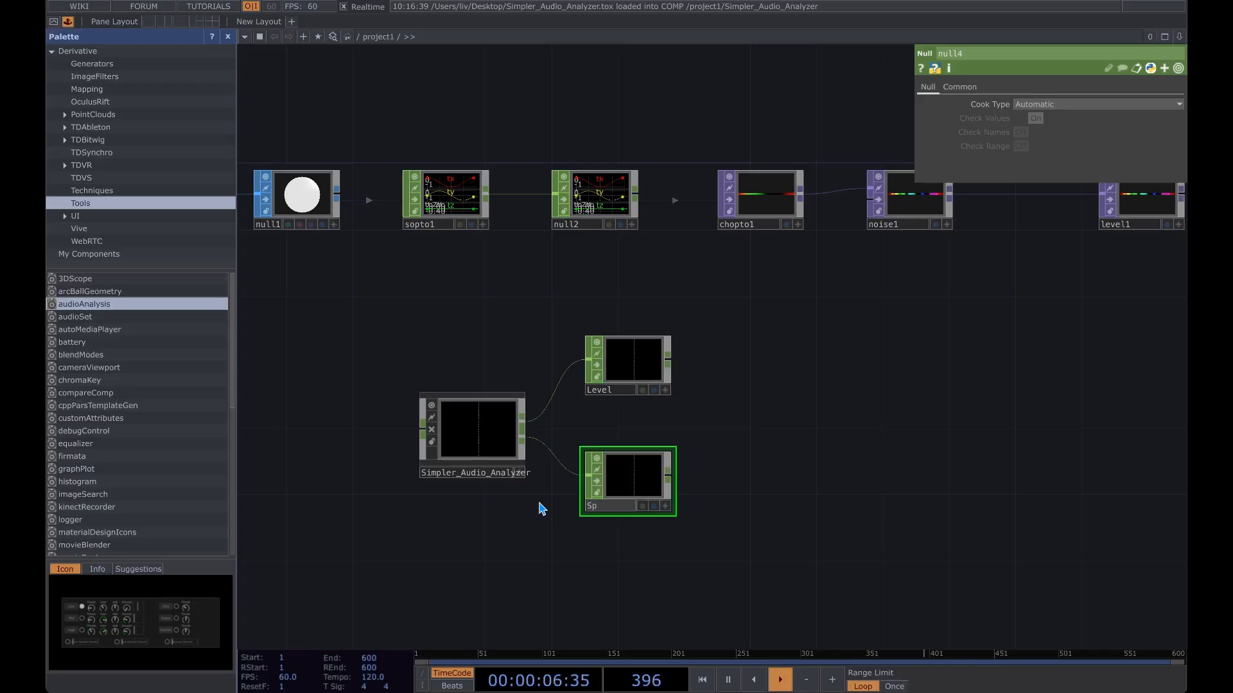
type("Speeds")
key("Return")
Add an Audio File In CHOP ahead of Simpler_Audio_Analyzer
key("Tab")
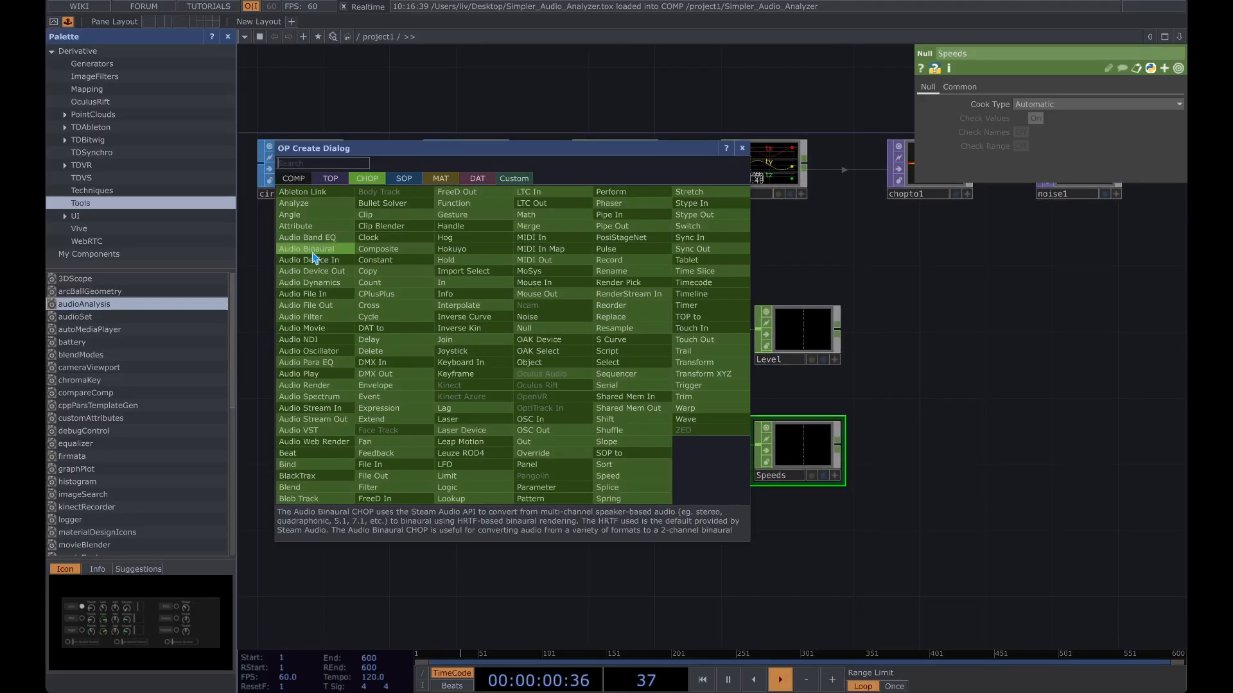
left_click(302, 294)
left_click(521, 425)
left_click_drag(514, 403, 431, 403)
Wire an Audio Device Out CHOP between audiofilein1 and Simpler_Audio_Analyzer and bypass it
left_click(432, 403)
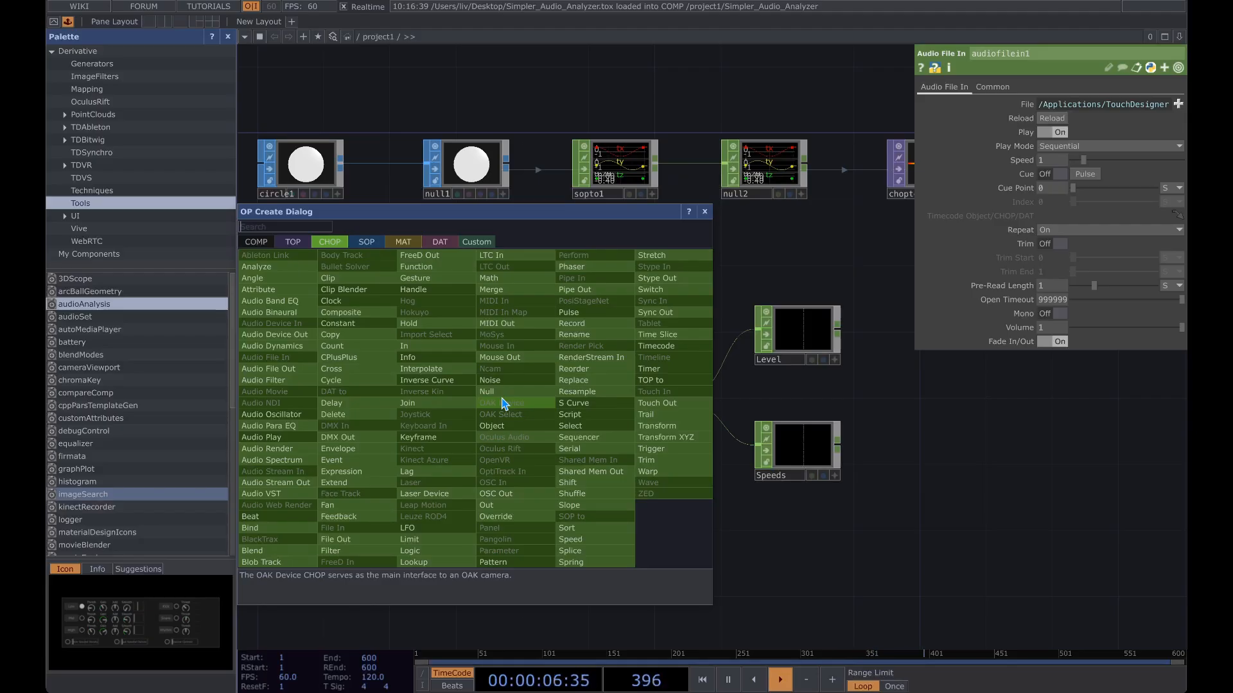
key("Escape")
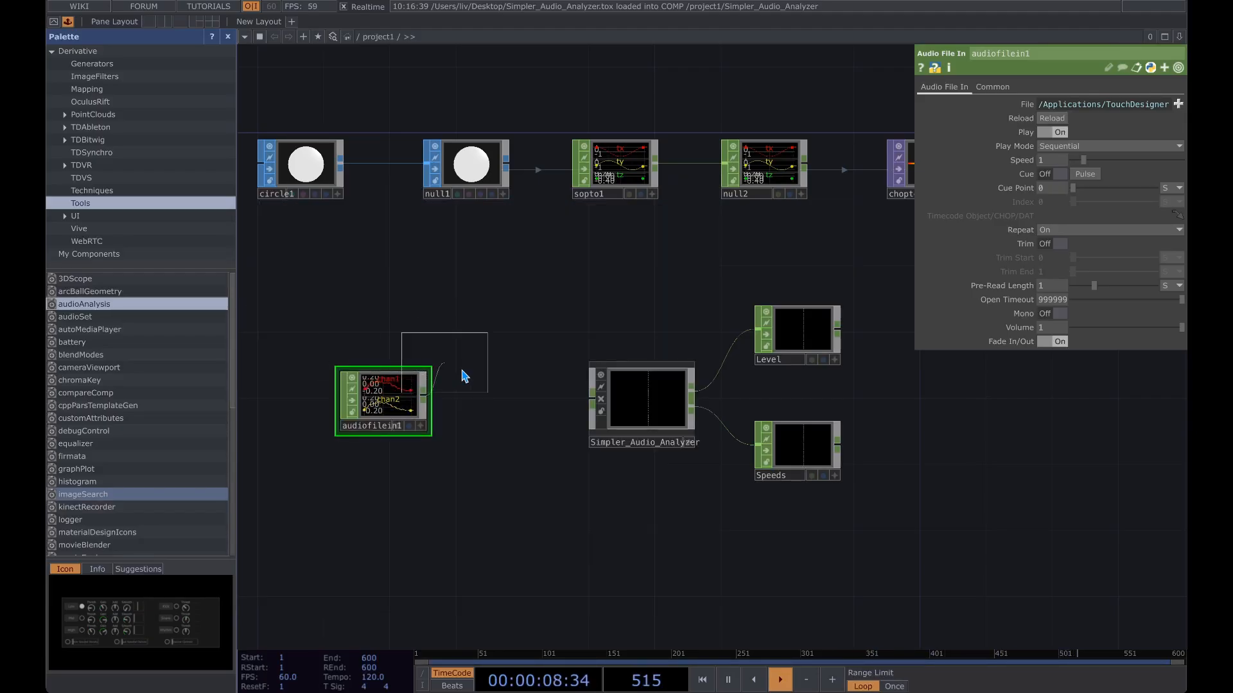
left_click(495, 401)
mouse_move(495, 400)
left_mouse_down()
mouse_move(537, 409)
mouse_move(500, 413)
left_mouse_up()
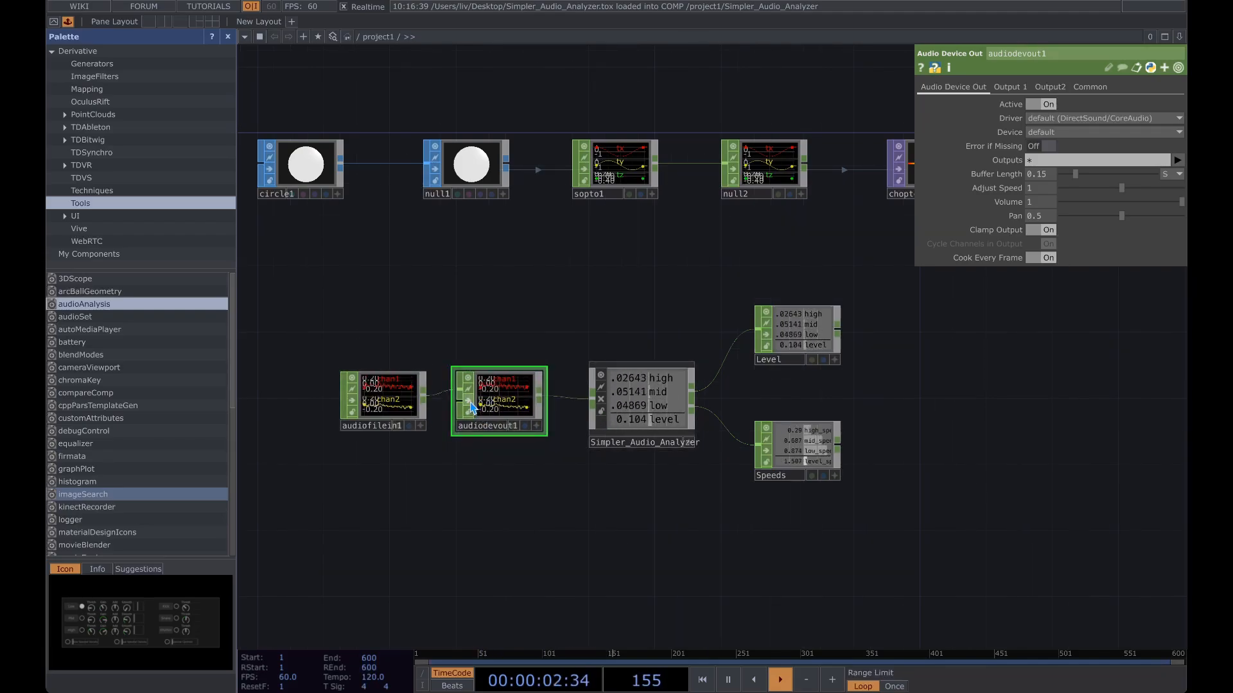
left_click(472, 406)
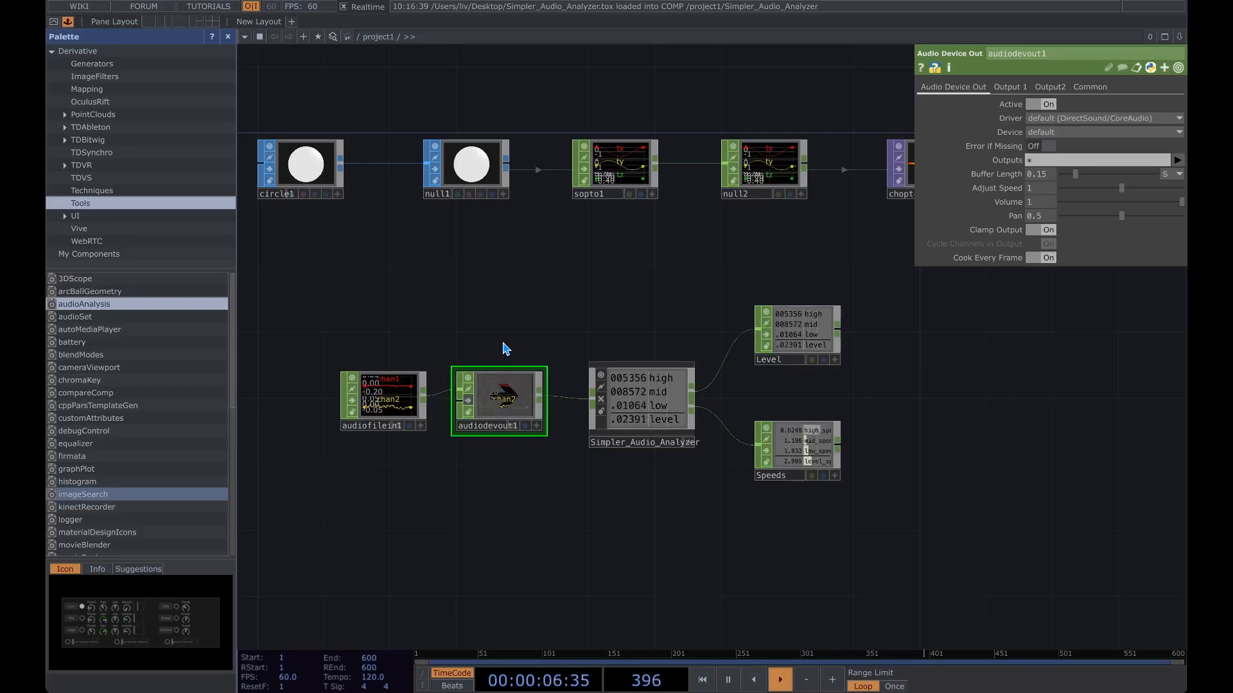
Widen the Speeds and Level nodes so their channel names fit, and move both closer to Simpler_Audio_Analyzer
scroll(627, 360, "right", 5)
scroll(627, 360, "down", 2)
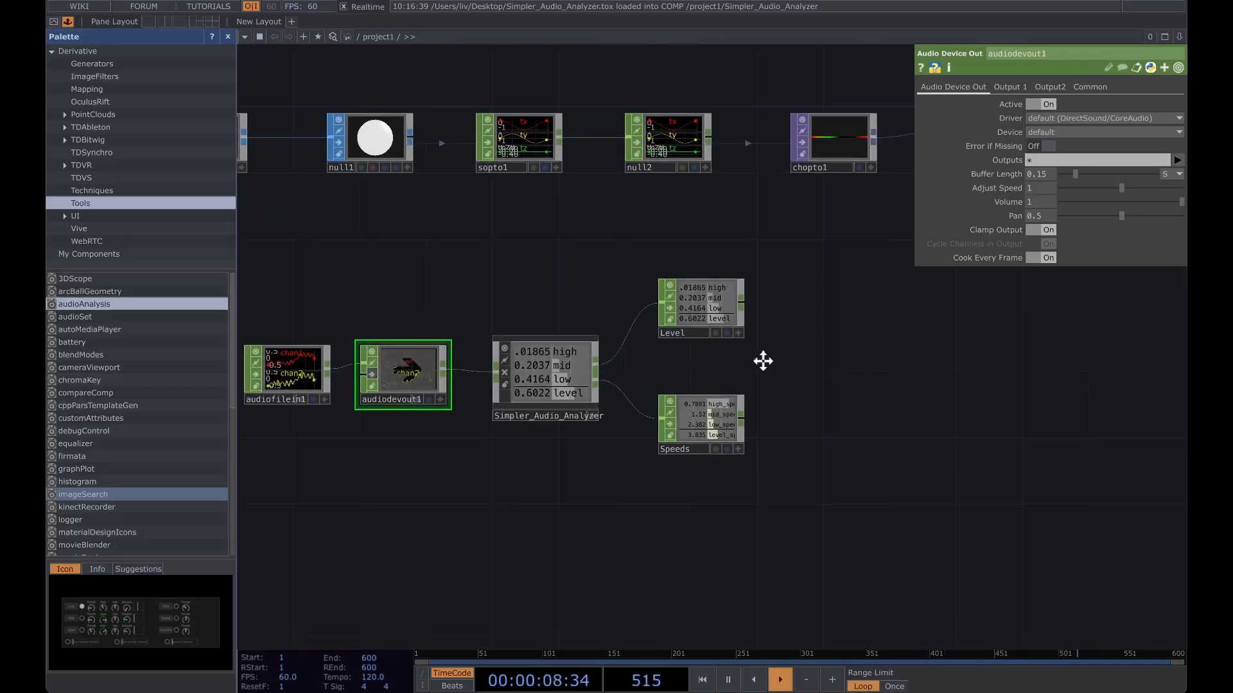
left_click(611, 401)
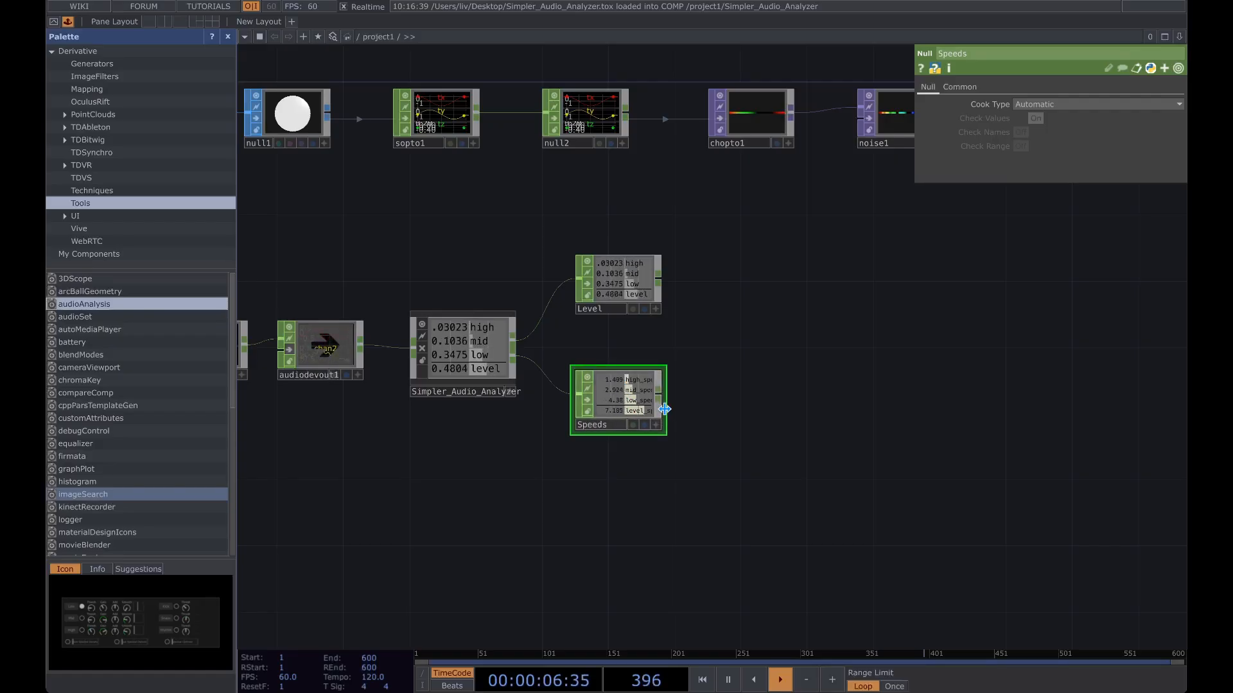
left_click_drag(665, 404, 735, 404)
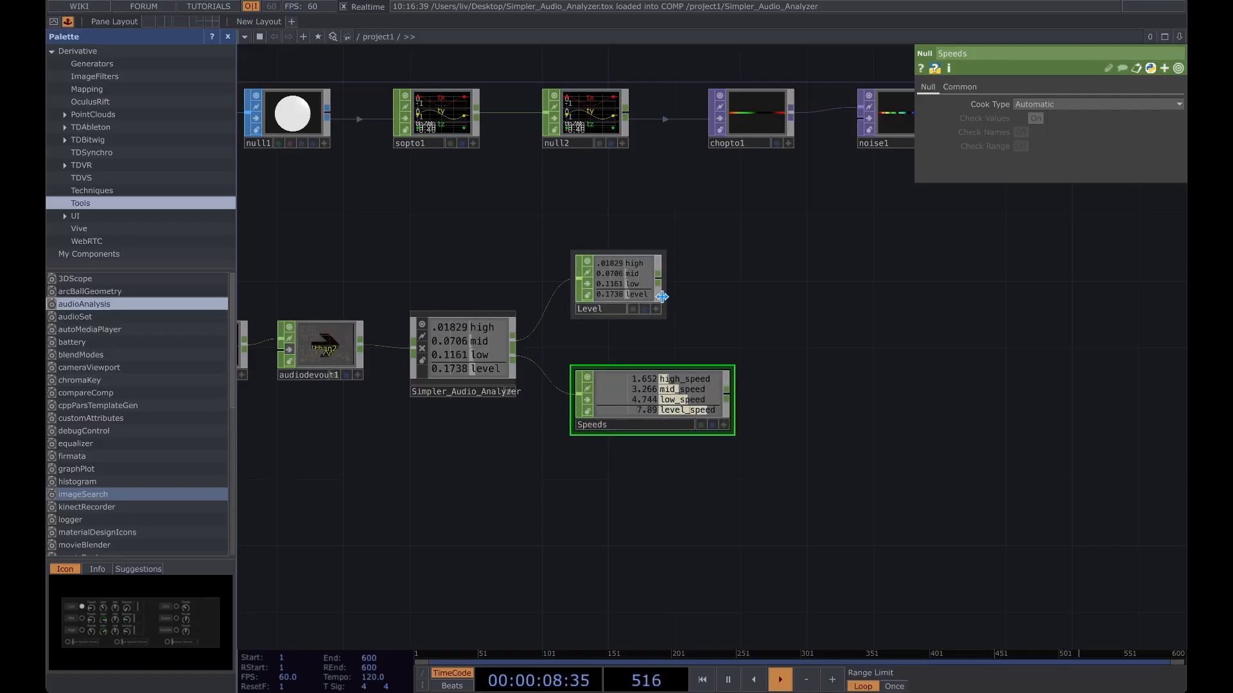
left_click_drag(661, 294, 748, 307)
left_click_drag(696, 341, 616, 345)
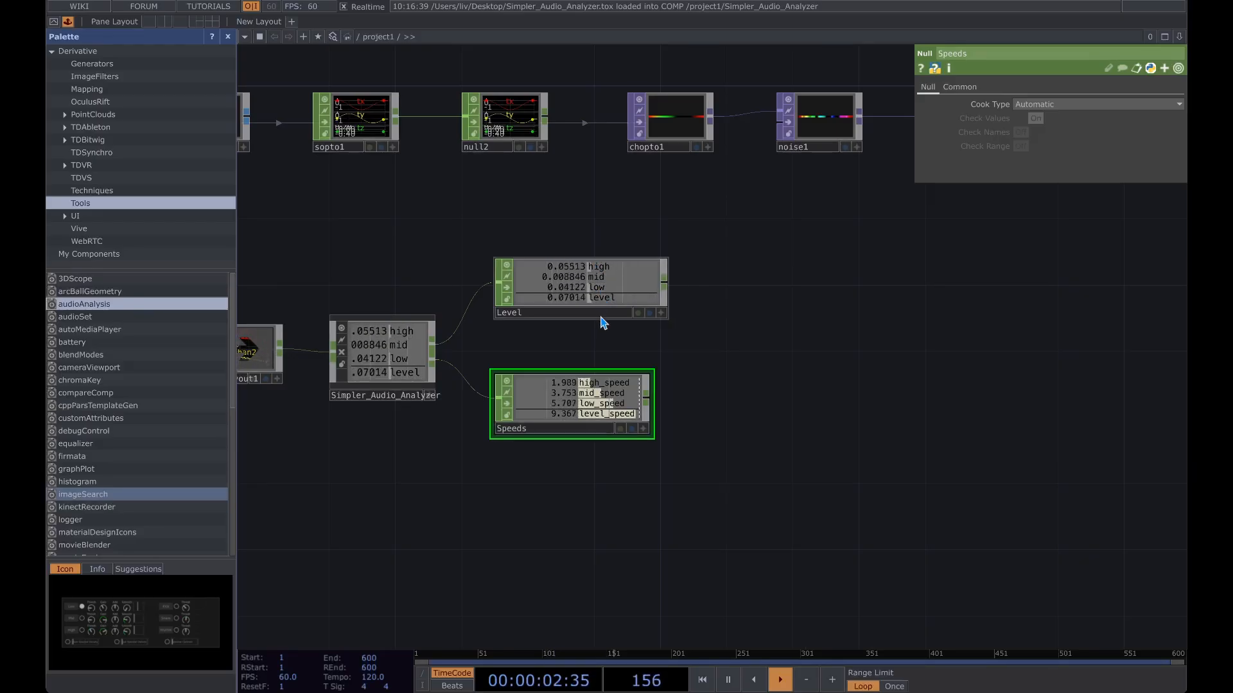
left_click_drag(603, 313, 570, 313)
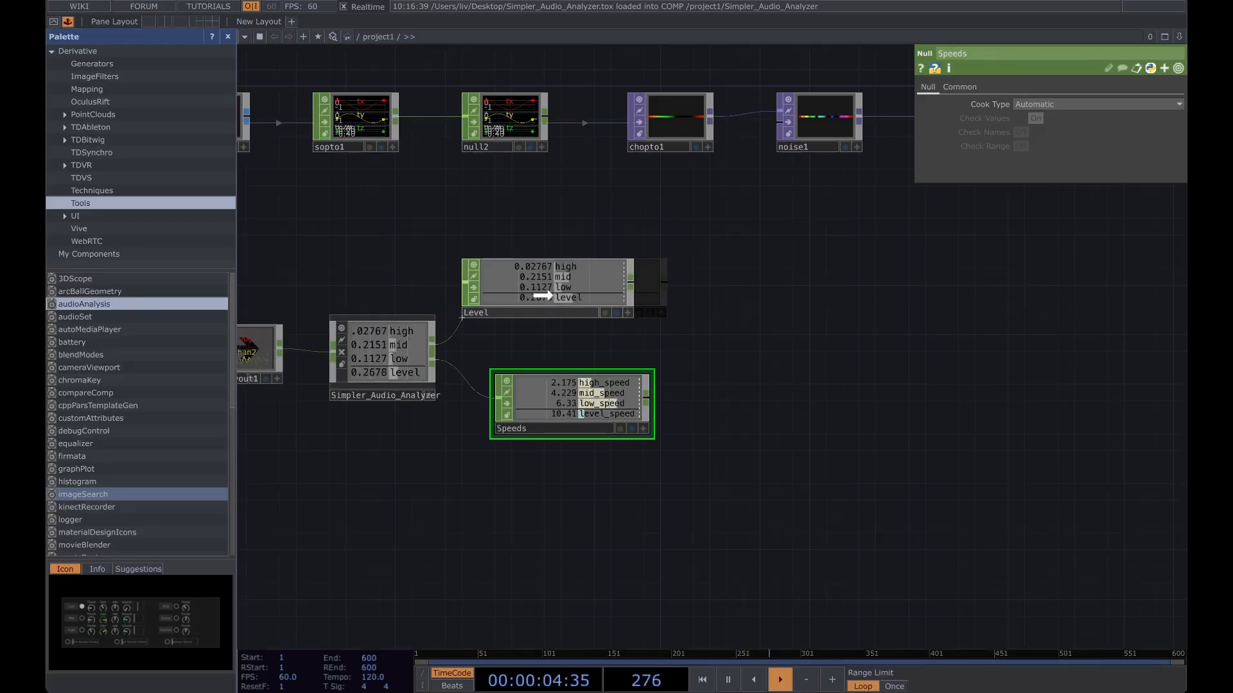
left_click_drag(587, 395, 553, 396)
Drive level1's Contrast with a CHOP reference to the high channel of the Level null
scroll(641, 358, "right", 10)
scroll(641, 358, "up", 4)
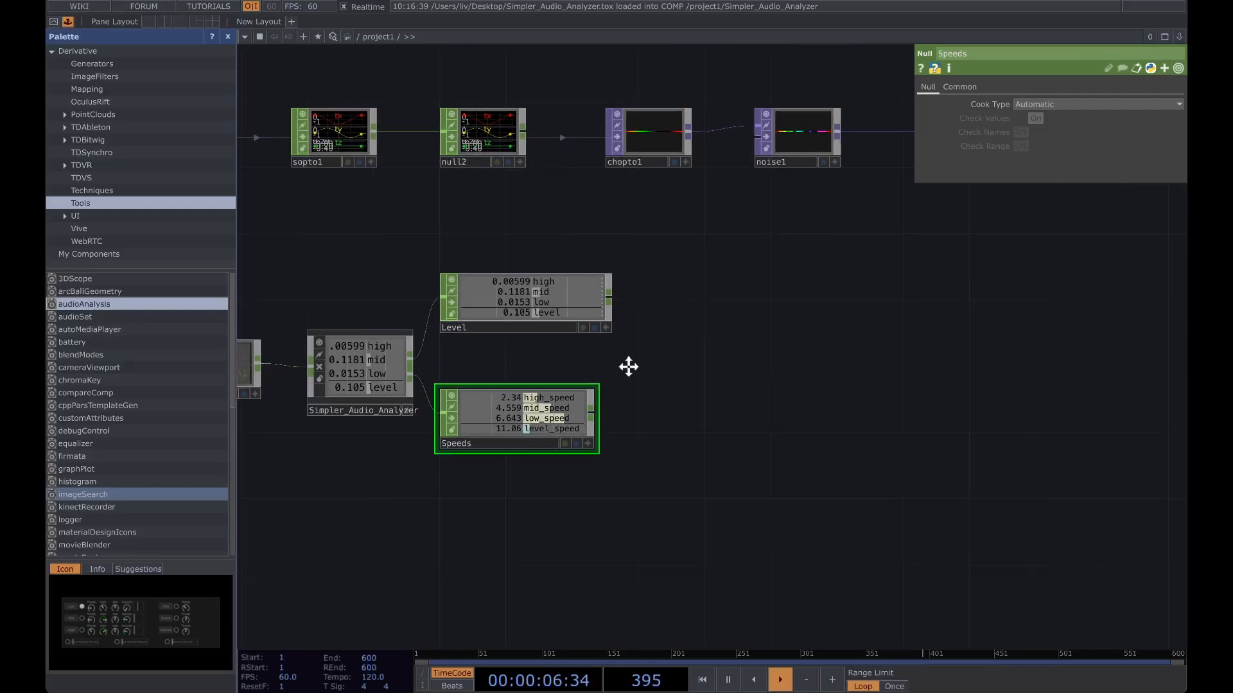
scroll(454, 393, "down", 3)
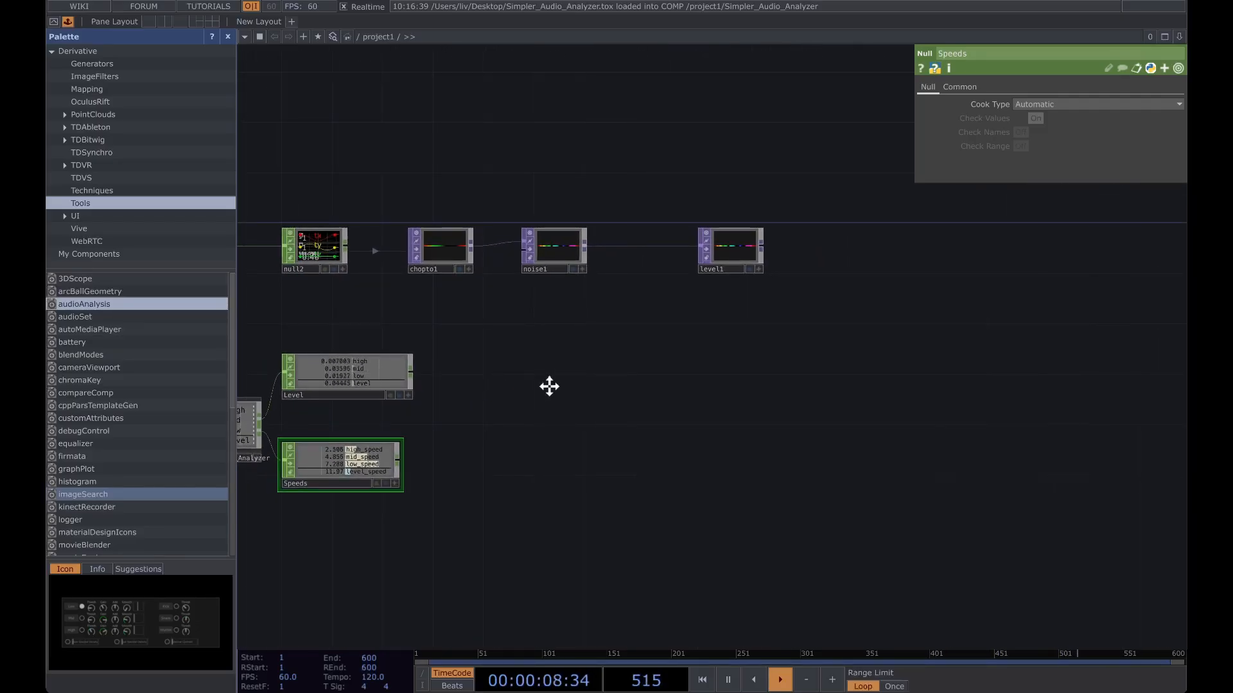
scroll(488, 384, "left", 4)
left_click(834, 240)
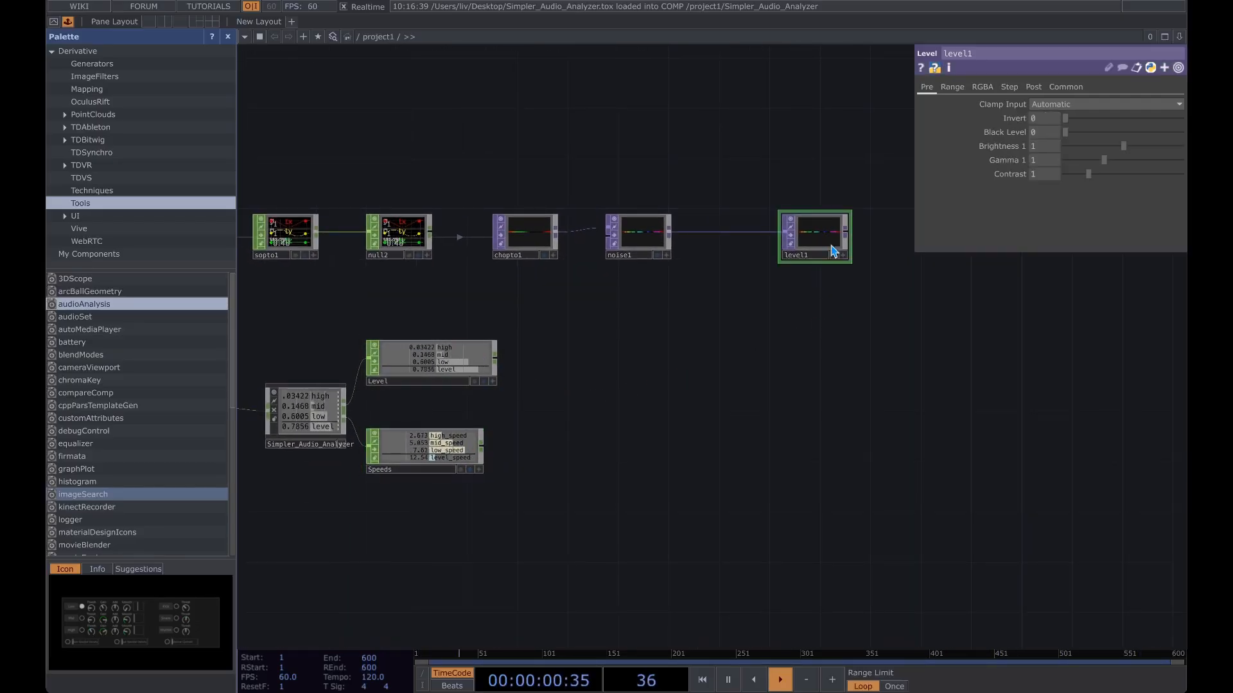
scroll(847, 276, "up", 5)
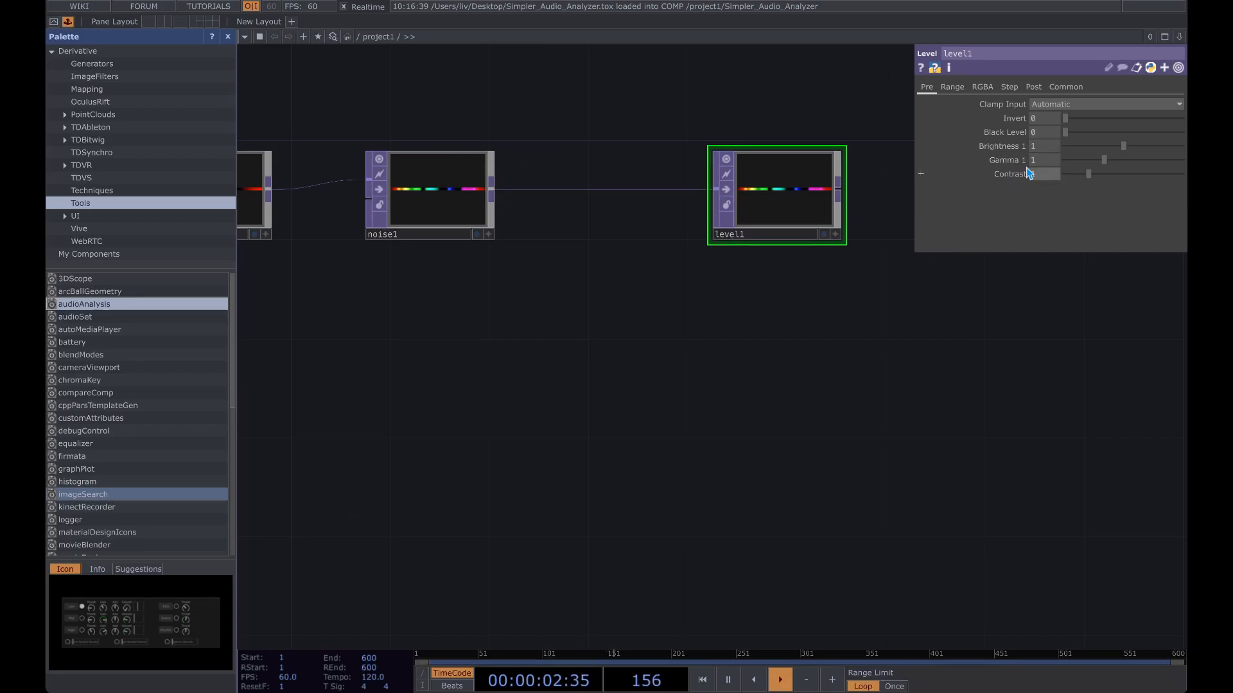
scroll(903, 338, "down", 3)
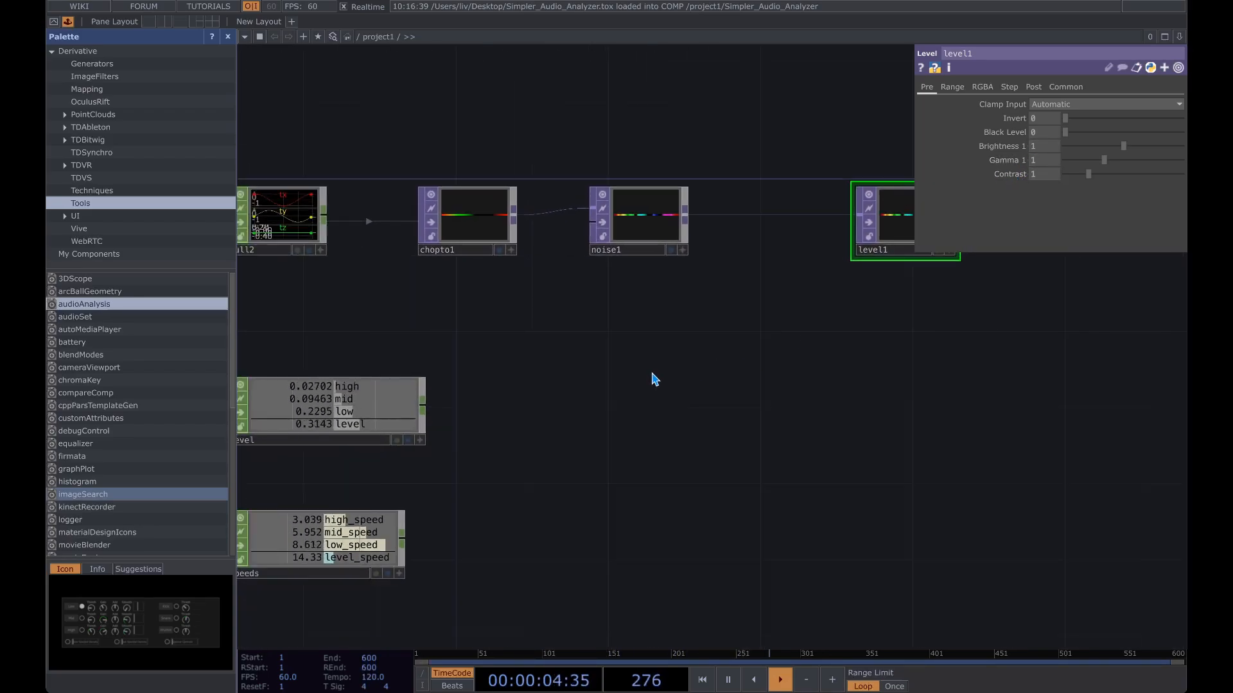
left_click(411, 439)
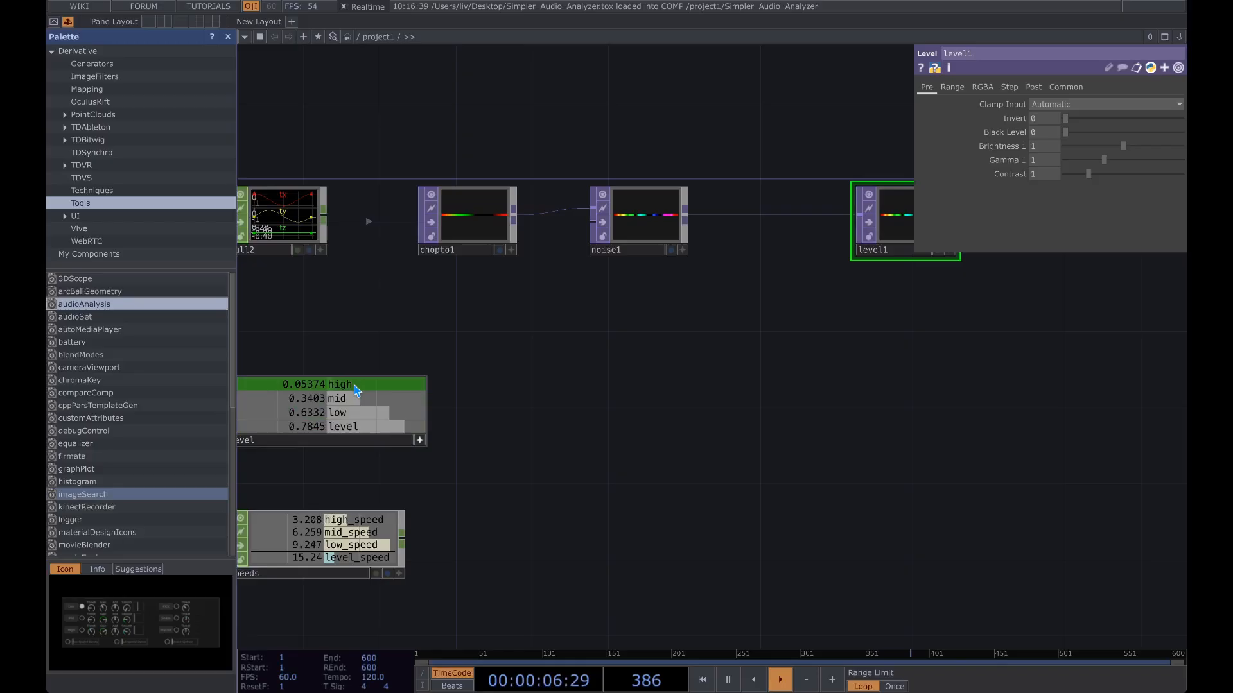
left_click_drag(319, 386, 1006, 152)
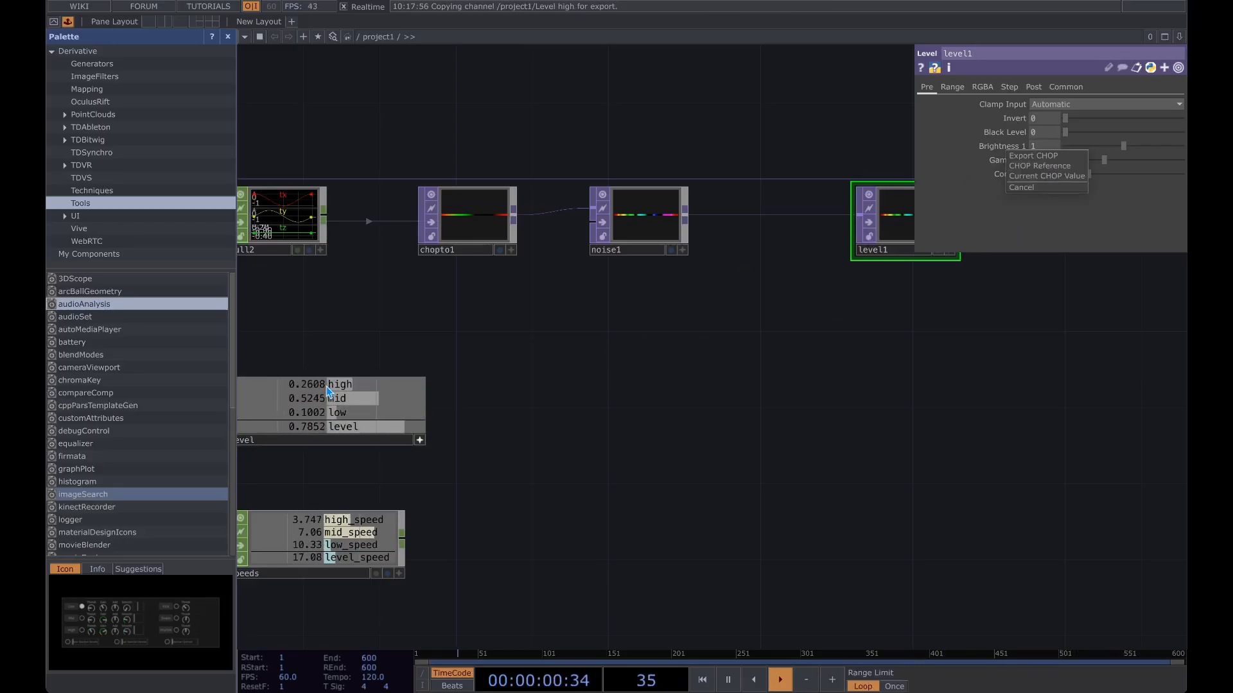
left_click(1040, 166)
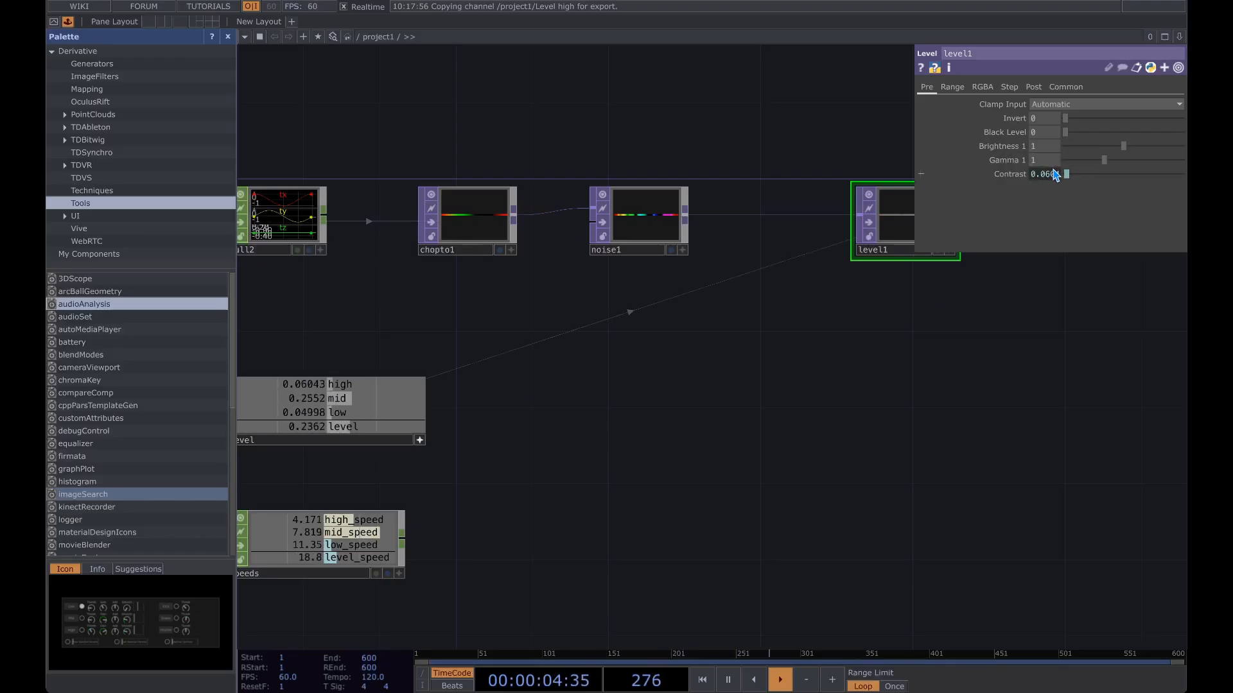
Edit level1's Contrast expression, trying op('Level')['high']*2+2 and settling on op('Level')['high']*10+1
left_click_drag(949, 373, 788, 388)
scroll(724, 264, "up", 2)
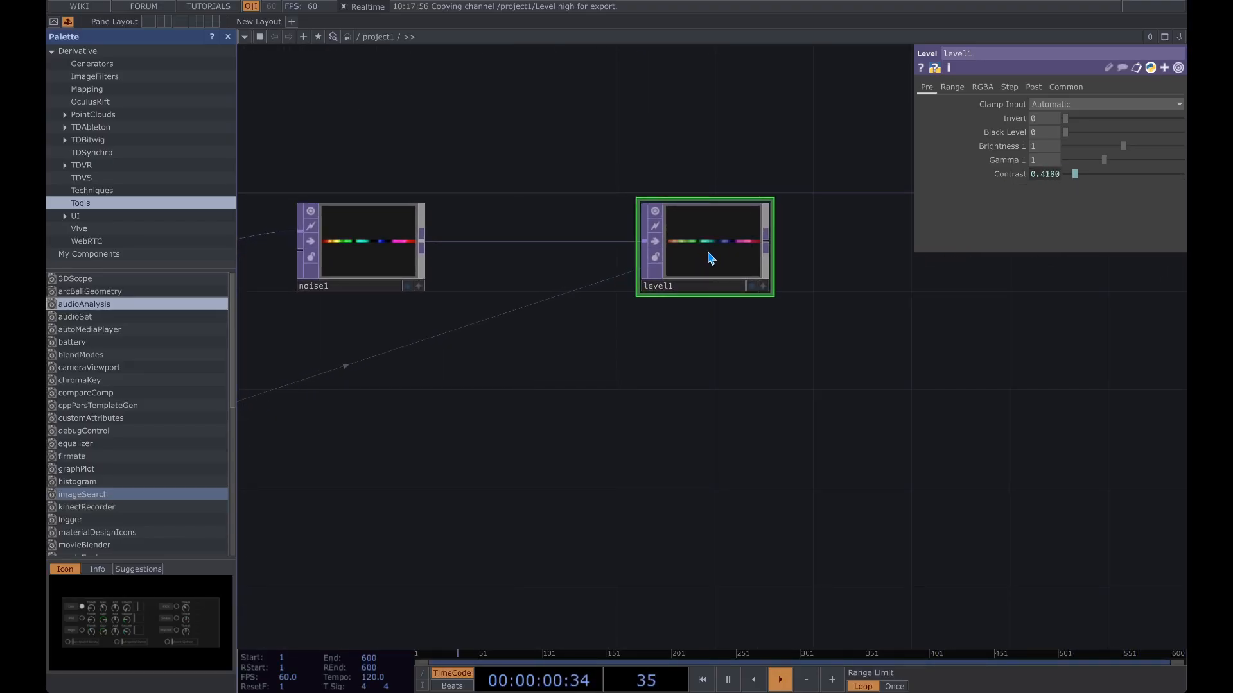
left_click(1039, 175)
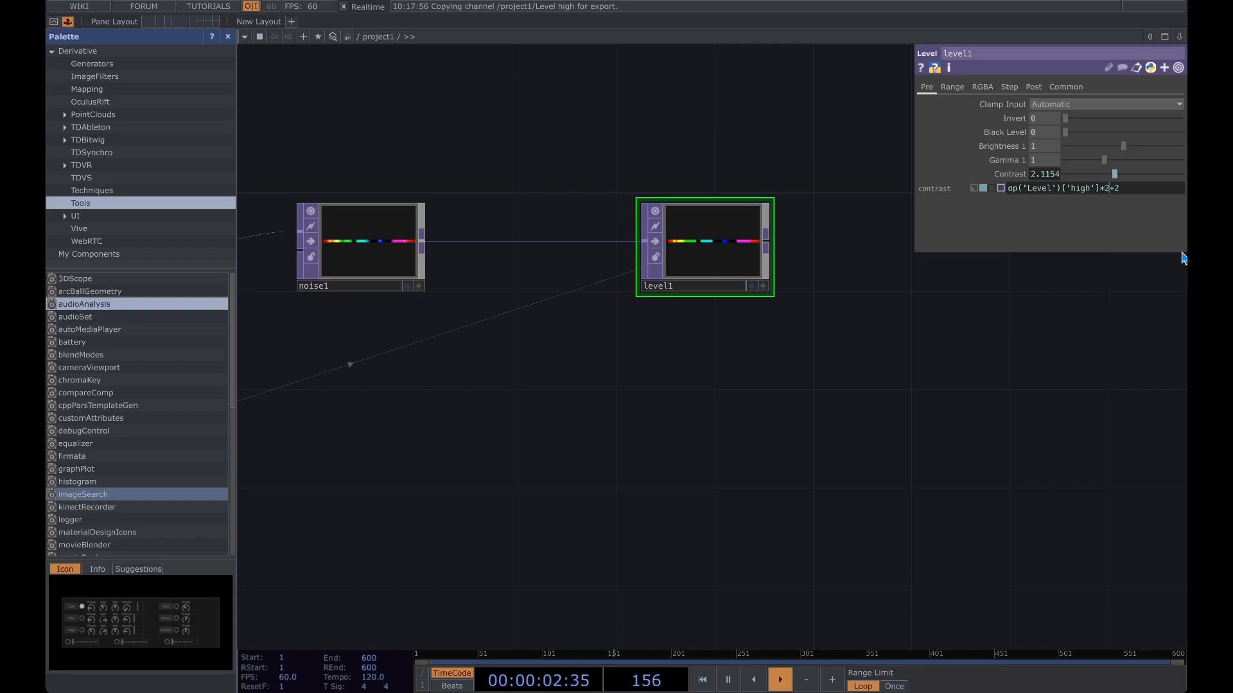
left_click_drag(1017, 305, 901, 342)
middle_click_drag(646, 282, 674, 279)
left_click(1055, 174)
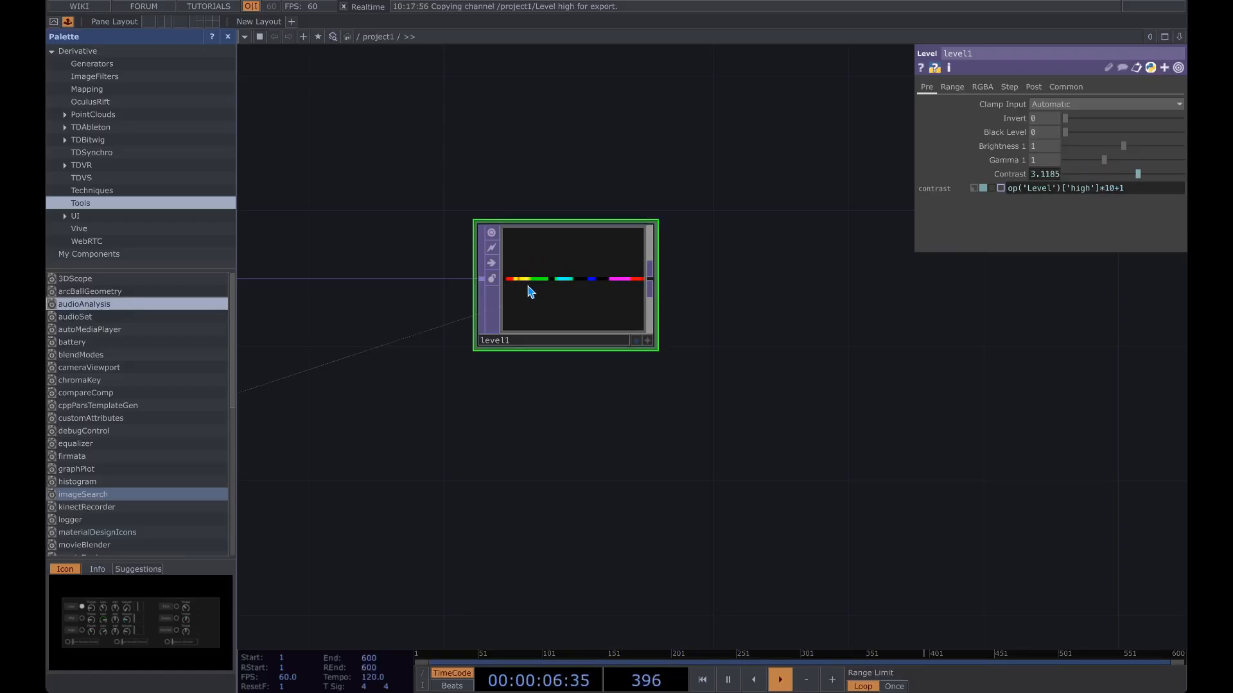
Inspect the level1 output and move level1 slightly above the operator row
scroll(528, 286, "down", 2)
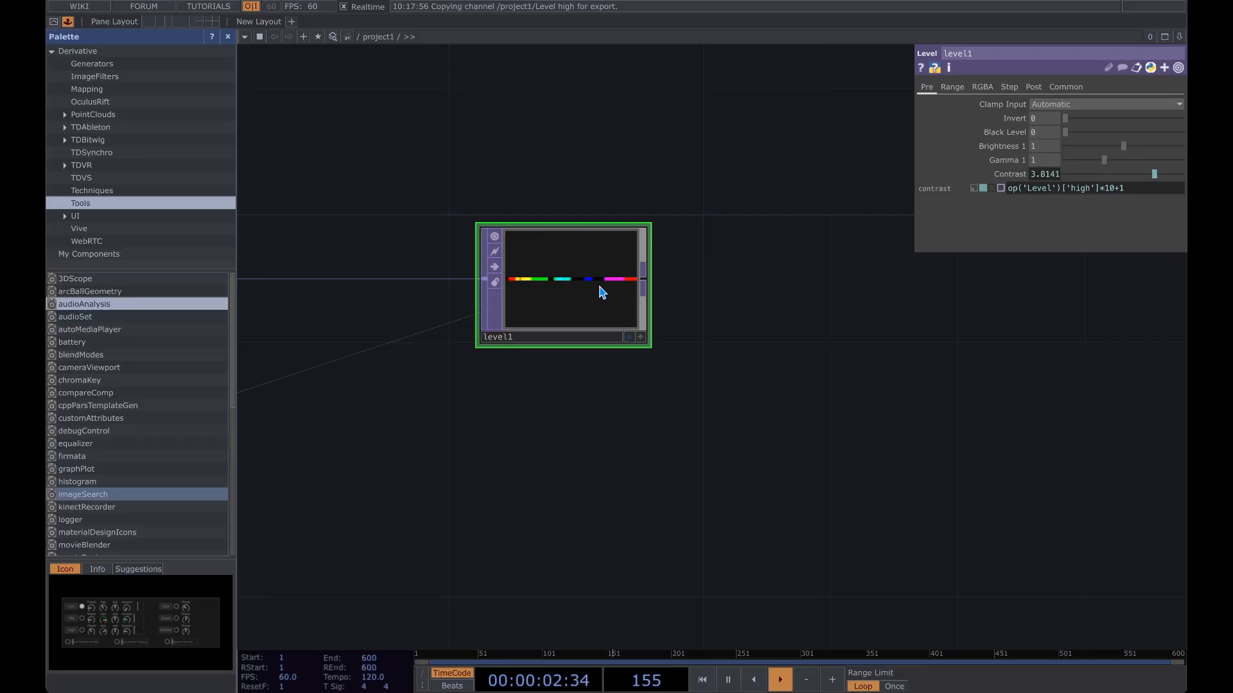
scroll(574, 295, "up", 4)
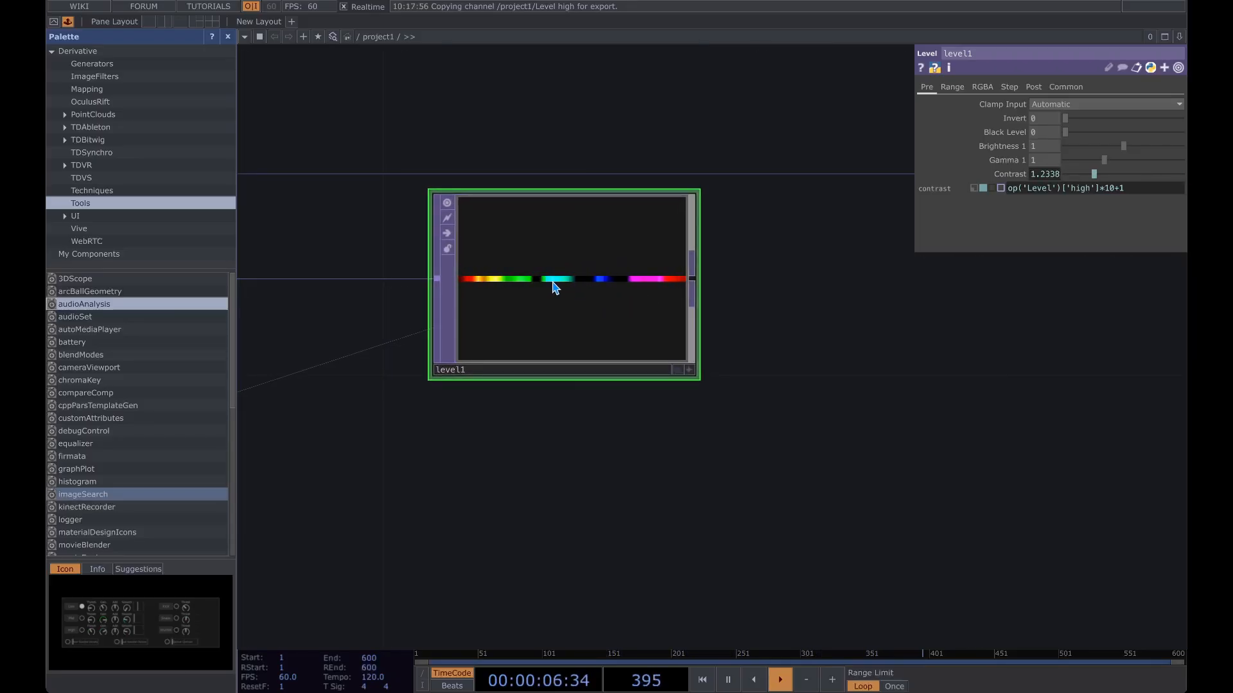
scroll(550, 295, "down", 5)
left_click_drag(613, 332, 667, 251)
left_click_drag(611, 222, 596, 199)
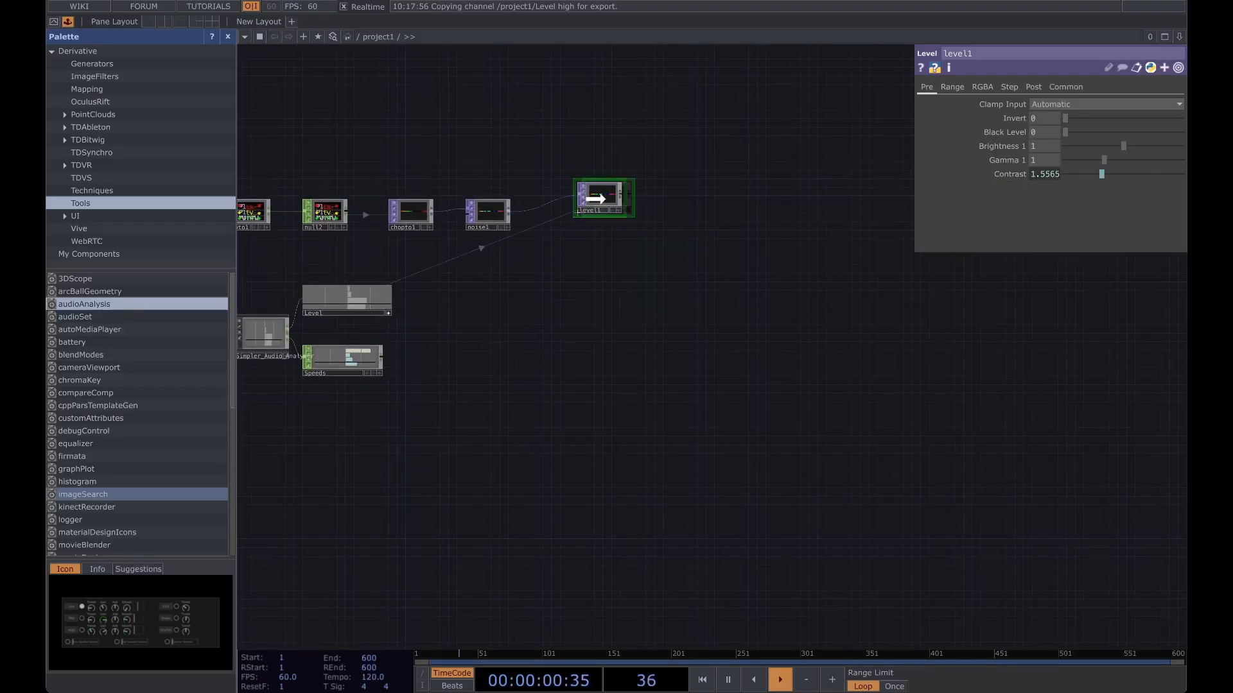
Deactivate the Level null's viewer and hide the parameter window
left_click_drag(421, 328, 495, 348)
left_click(463, 335)
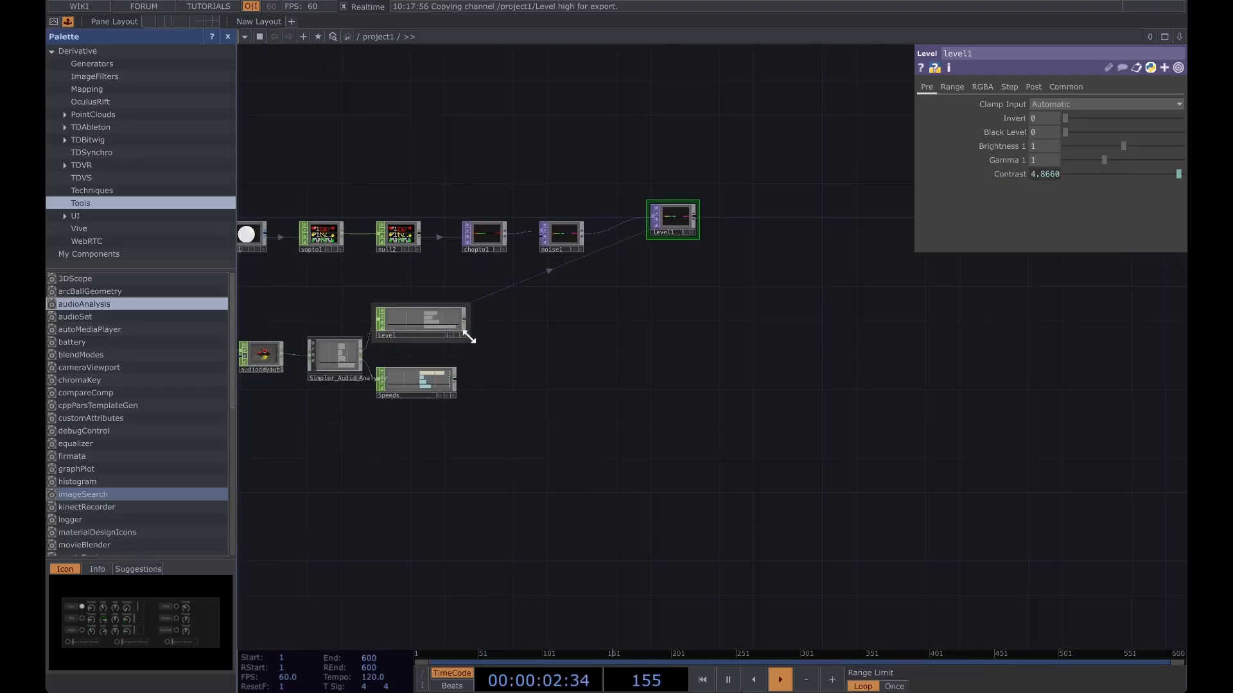
key("p")
Branch a Noise TOP off noise1's output and place it below level1
scroll(786, 281, "up", 4)
left_click_drag(530, 251, 728, 316)
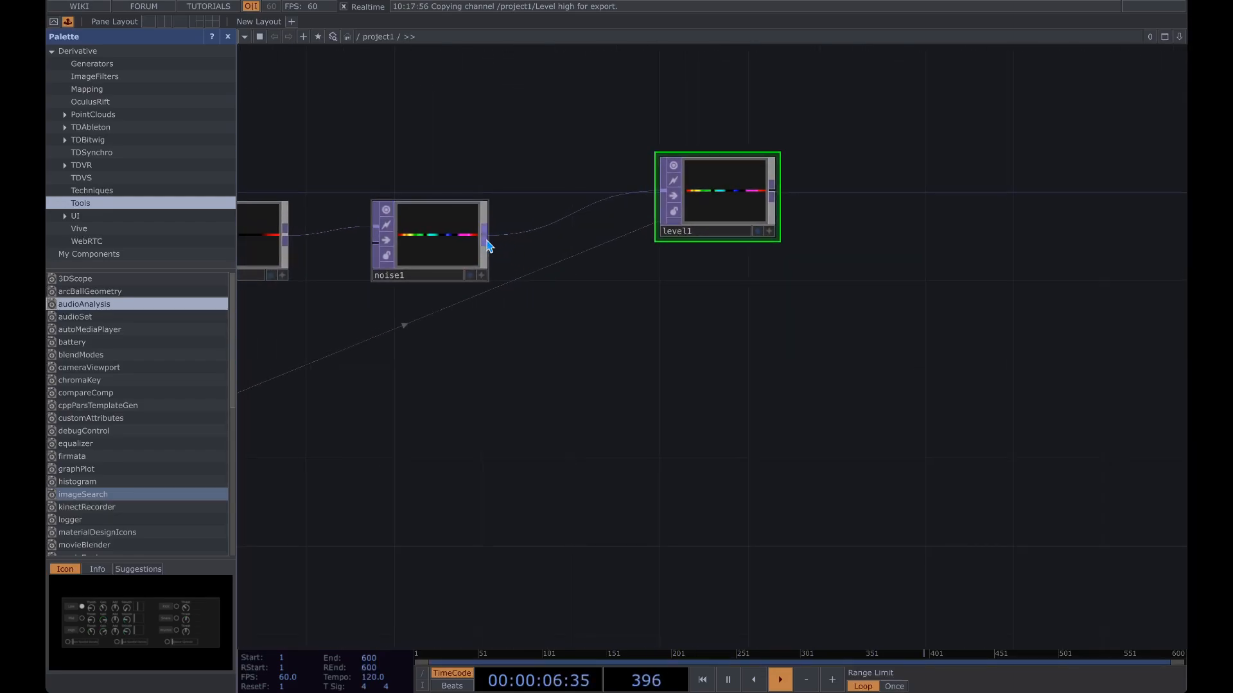
left_click_drag(850, 286, 606, 333)
left_click_drag(434, 325, 591, 284)
left_click(479, 251)
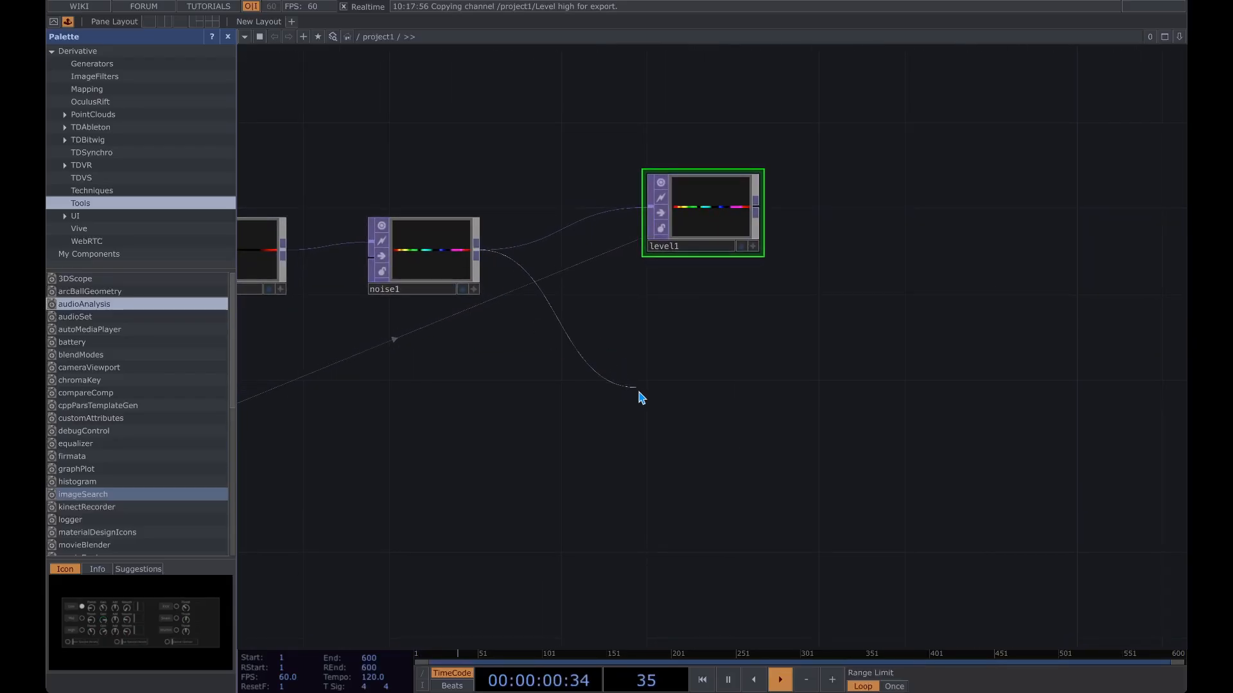
left_click(640, 394)
type("noi")
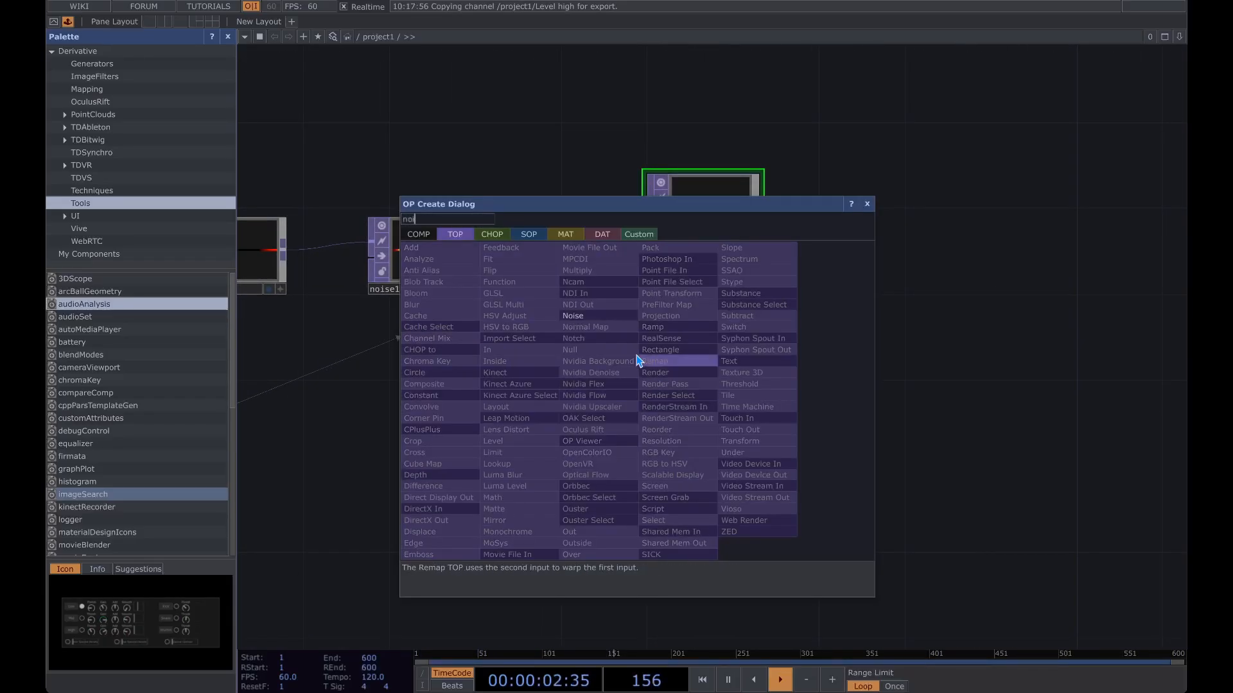
left_click(588, 316)
left_click(685, 388)
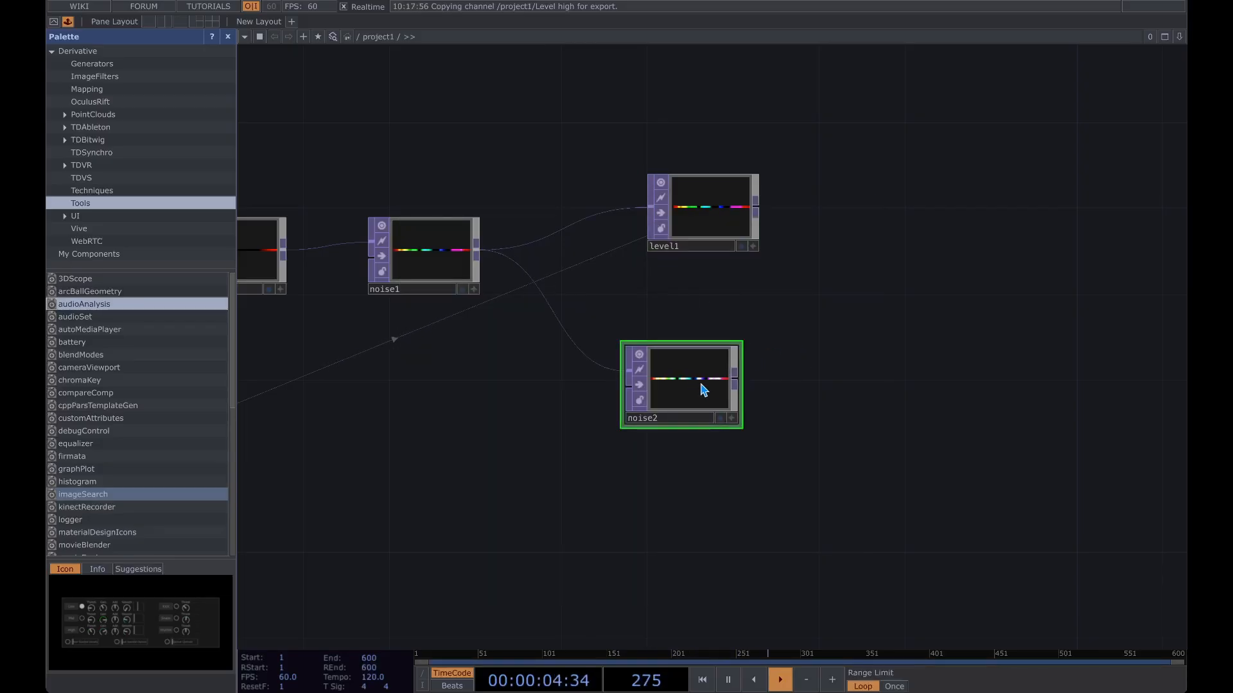
Show noise2's parameters, set its Offset to 0 and turn Monochrome off
key("p")
left_click(1052, 235)
type("0")
key("Return")
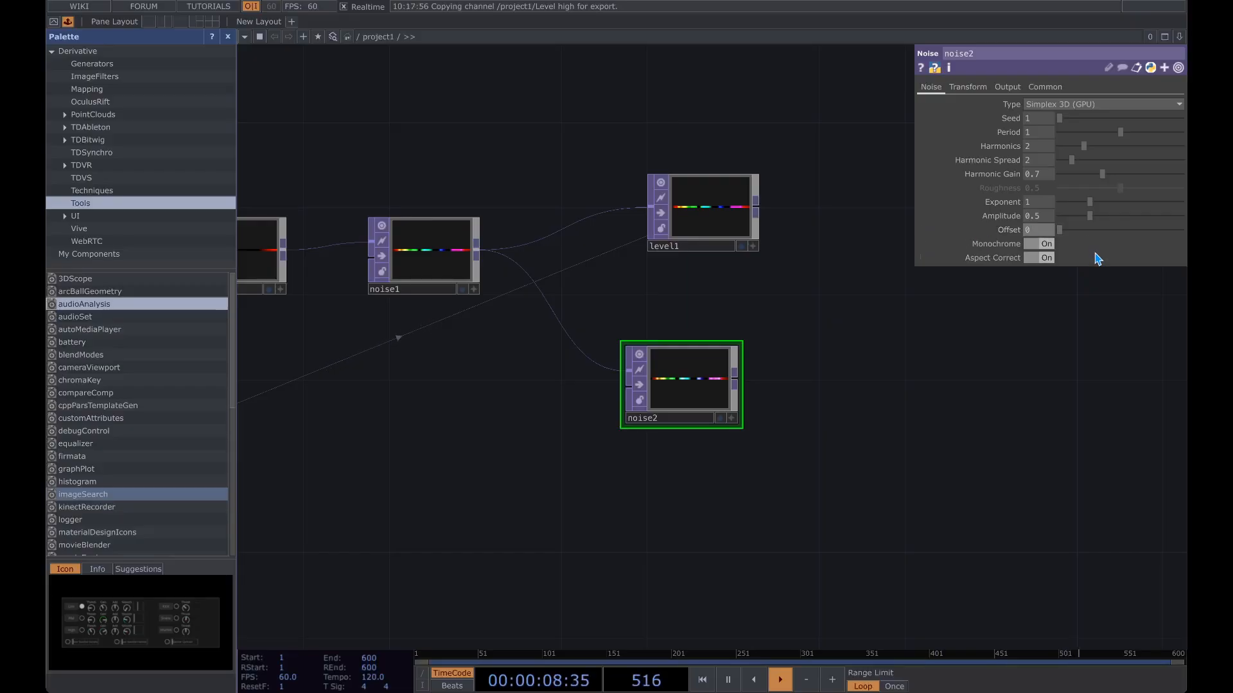
left_click(1053, 245)
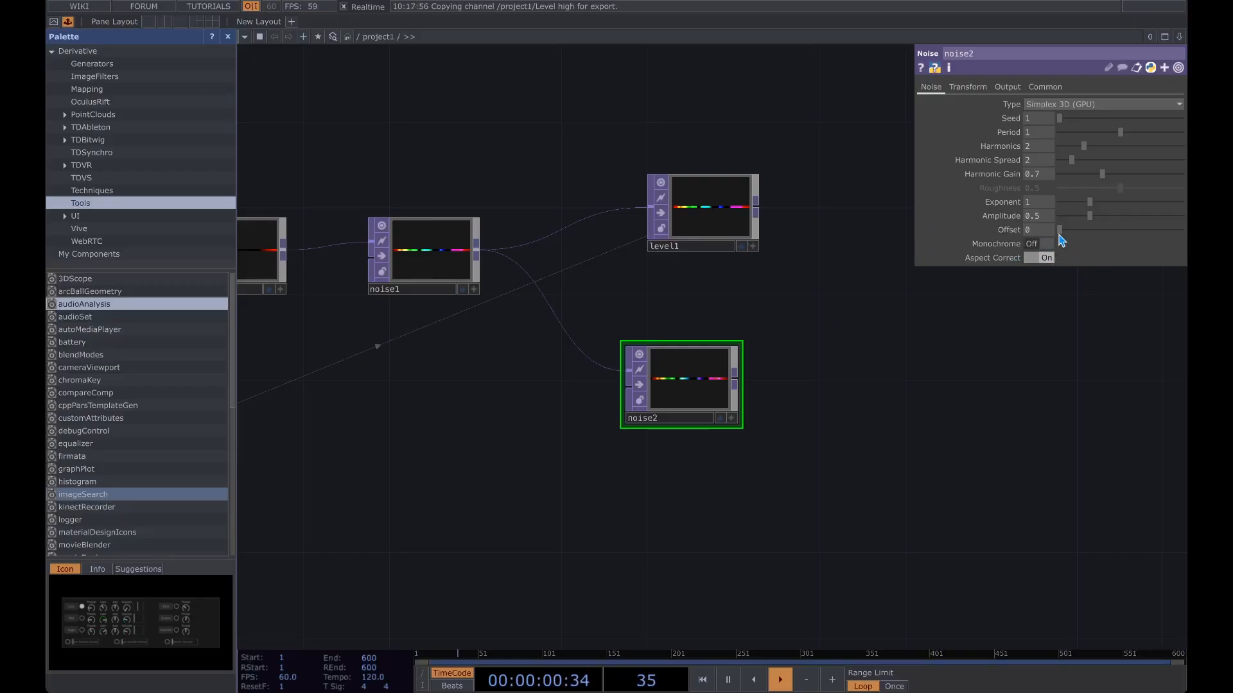
Set noise2's RGB output mode to Noise
left_click(1009, 87)
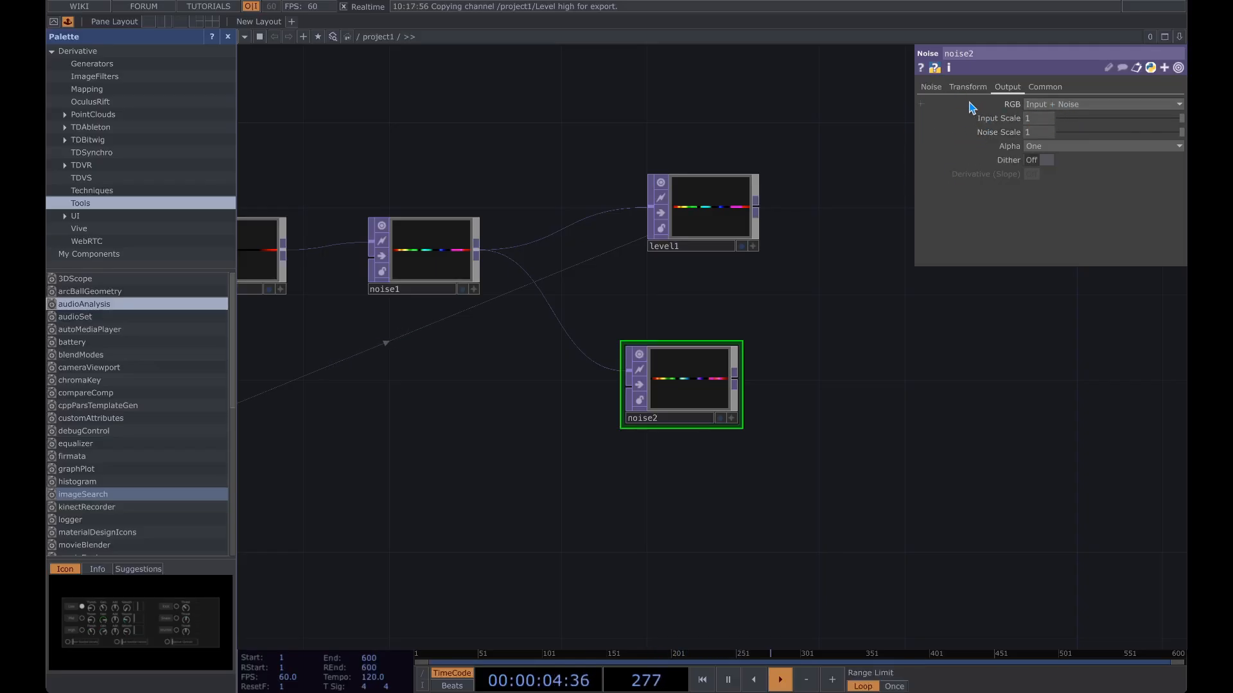
left_click(1048, 106)
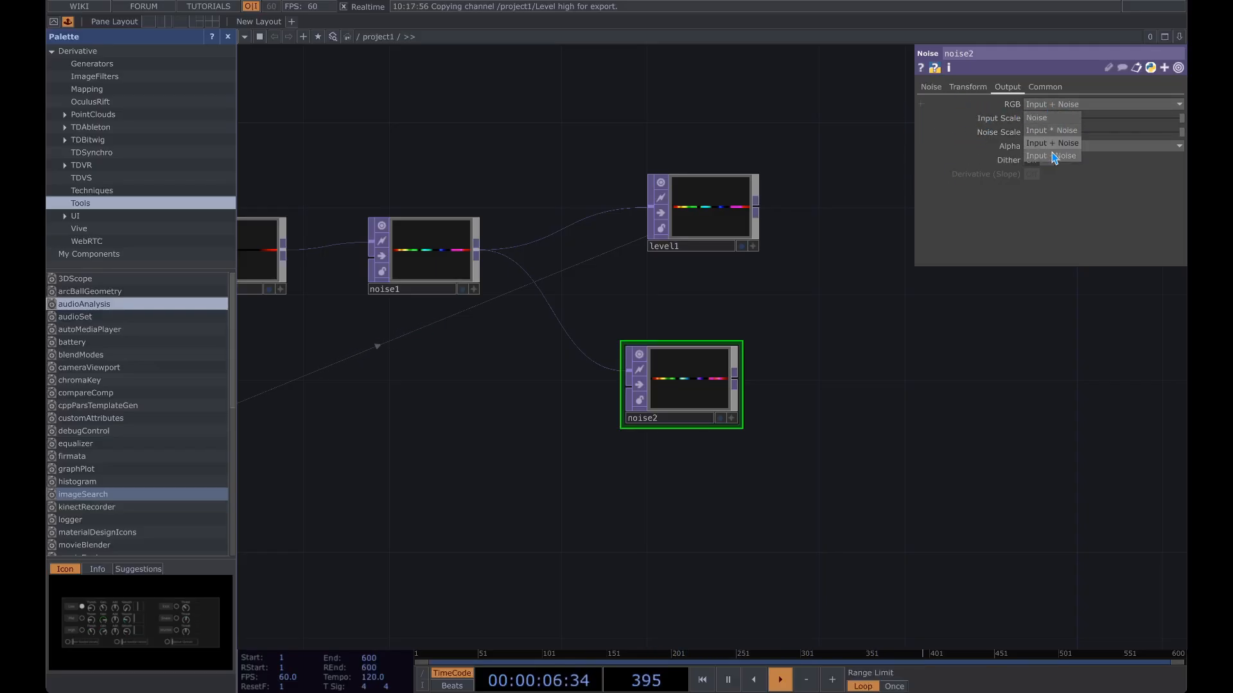
left_click(1045, 119)
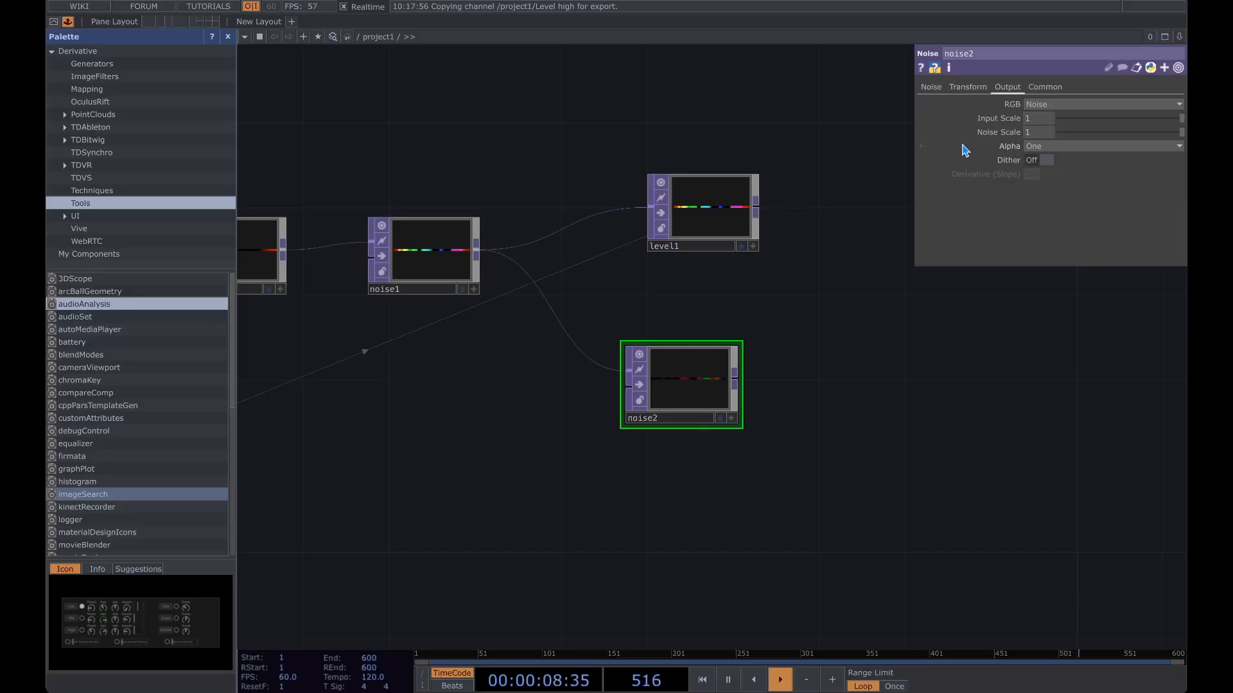
left_click_drag(786, 316, 603, 224)
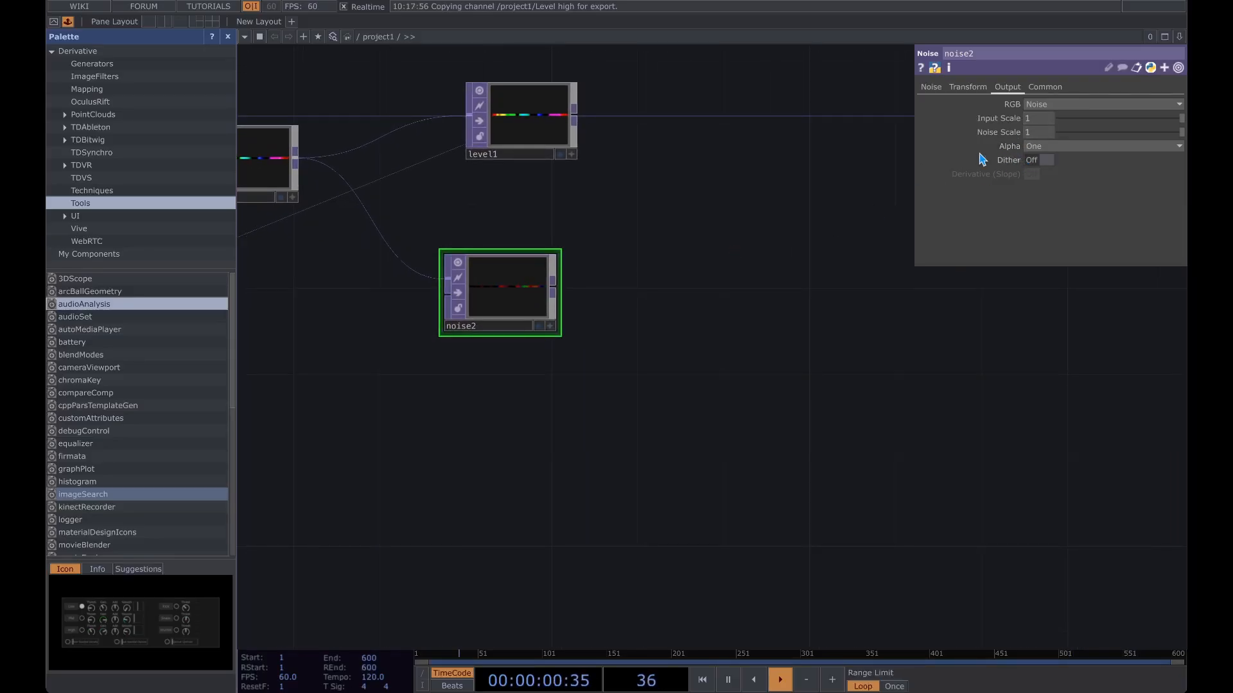
left_click_drag(453, 186, 577, 217)
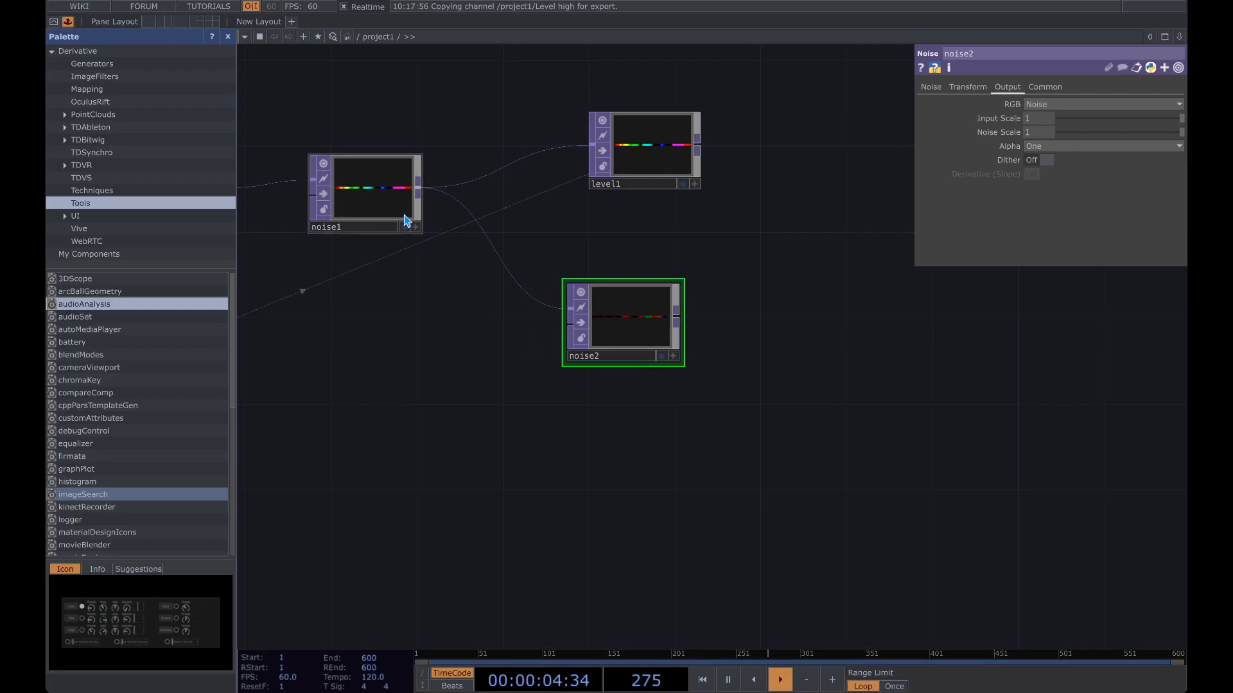
Set noise2's Amplitude to 2 and adjust noise2's position slightly below level1
left_click(932, 87)
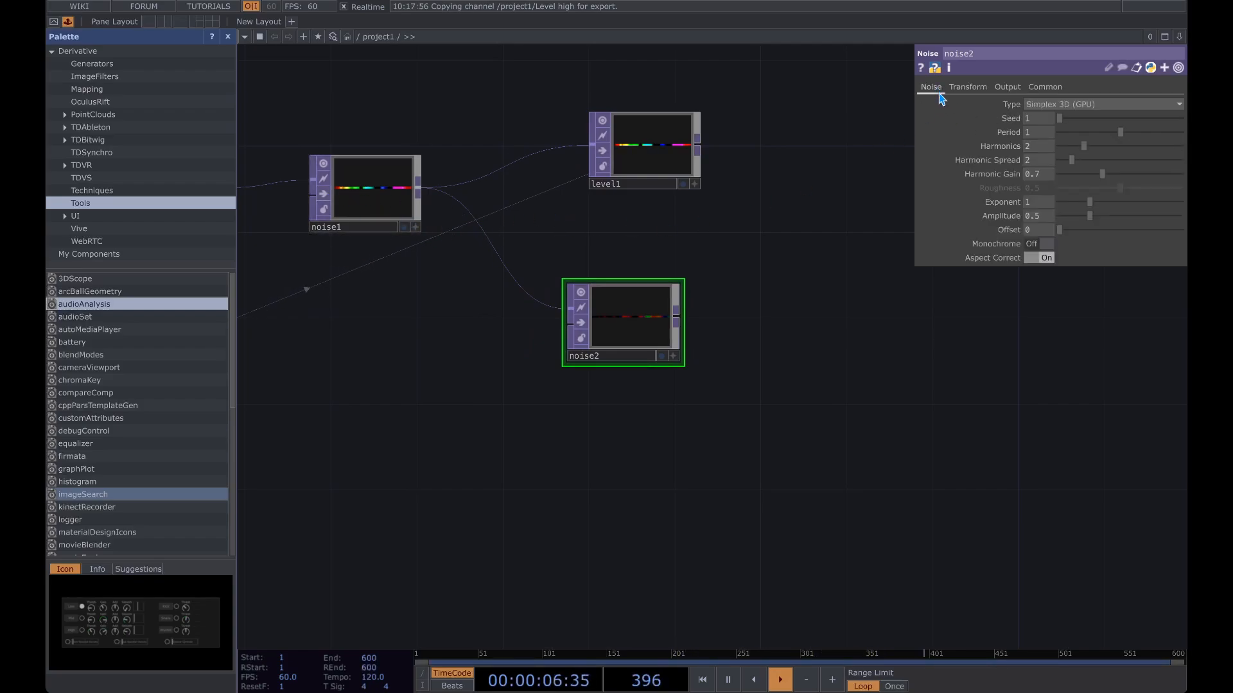
left_click_drag(627, 322, 605, 344)
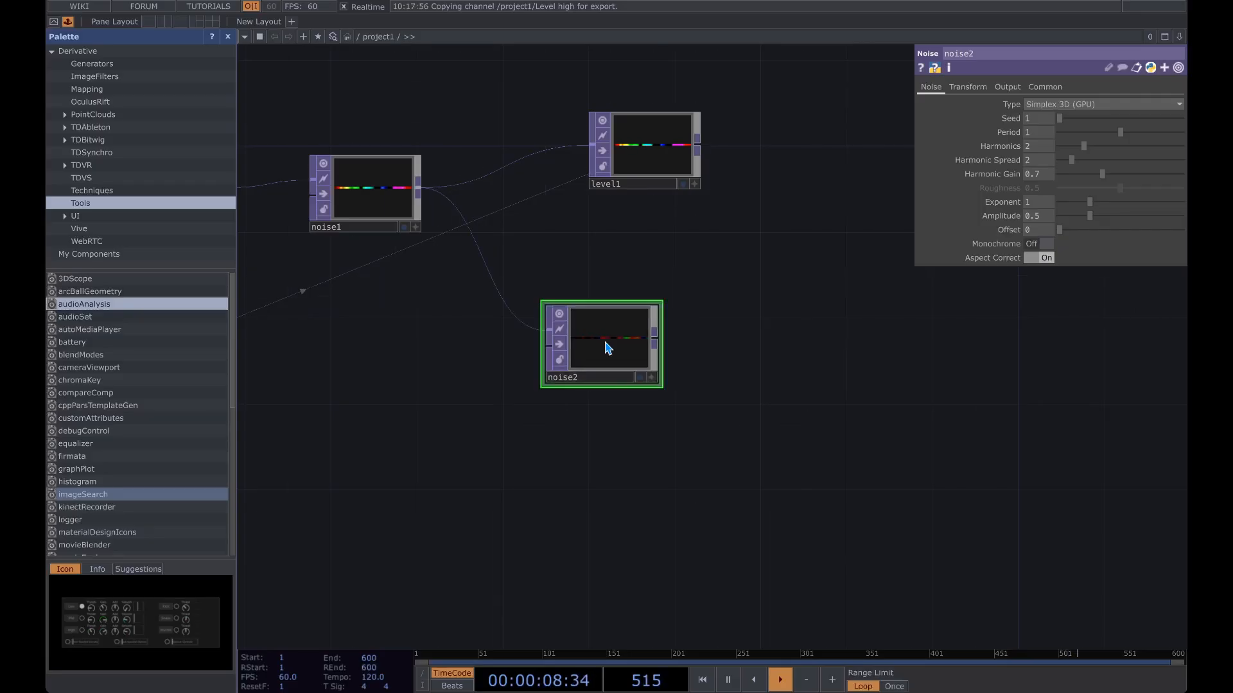
left_click_drag(803, 200, 716, 235)
left_click(1045, 218)
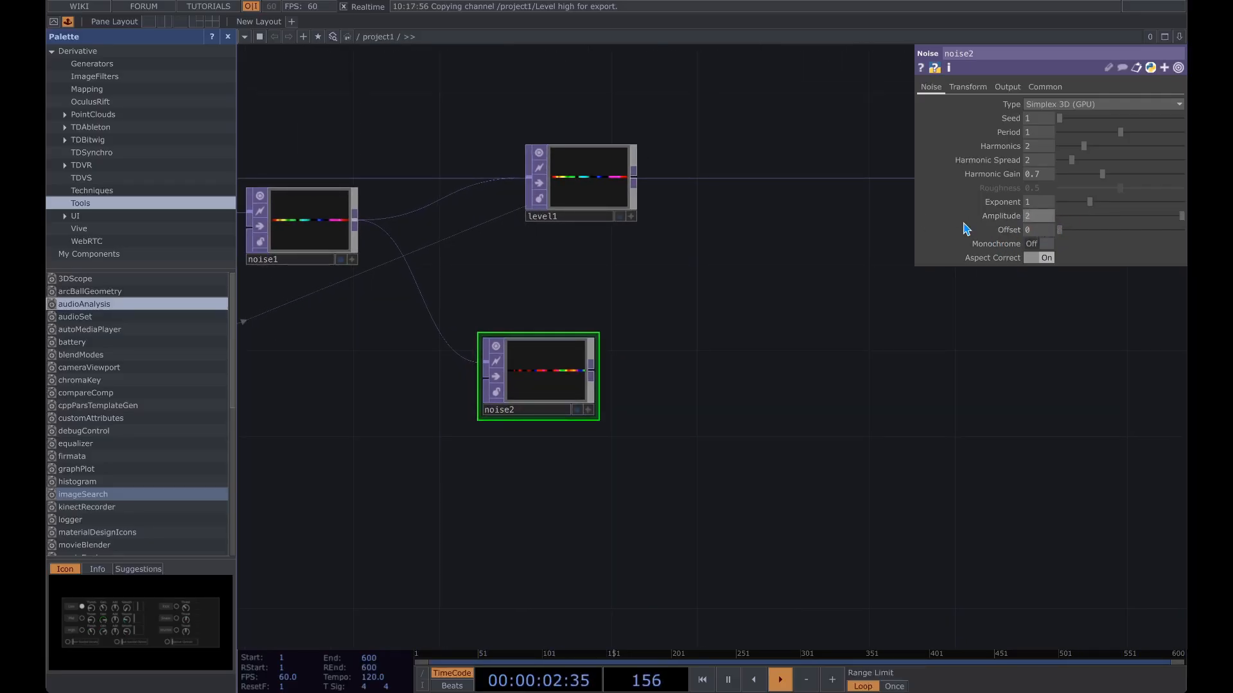
mouse_move(533, 374)
left_mouse_down()
mouse_move(570, 376)
mouse_move(554, 369)
left_mouse_up()
Drive noise1's Translate Z with the high_speed channel of the Speeds null
middle_click_drag(620, 262, 578, 266)
left_click_drag(530, 278, 751, 266)
middle_click_drag(751, 266, 570, 308)
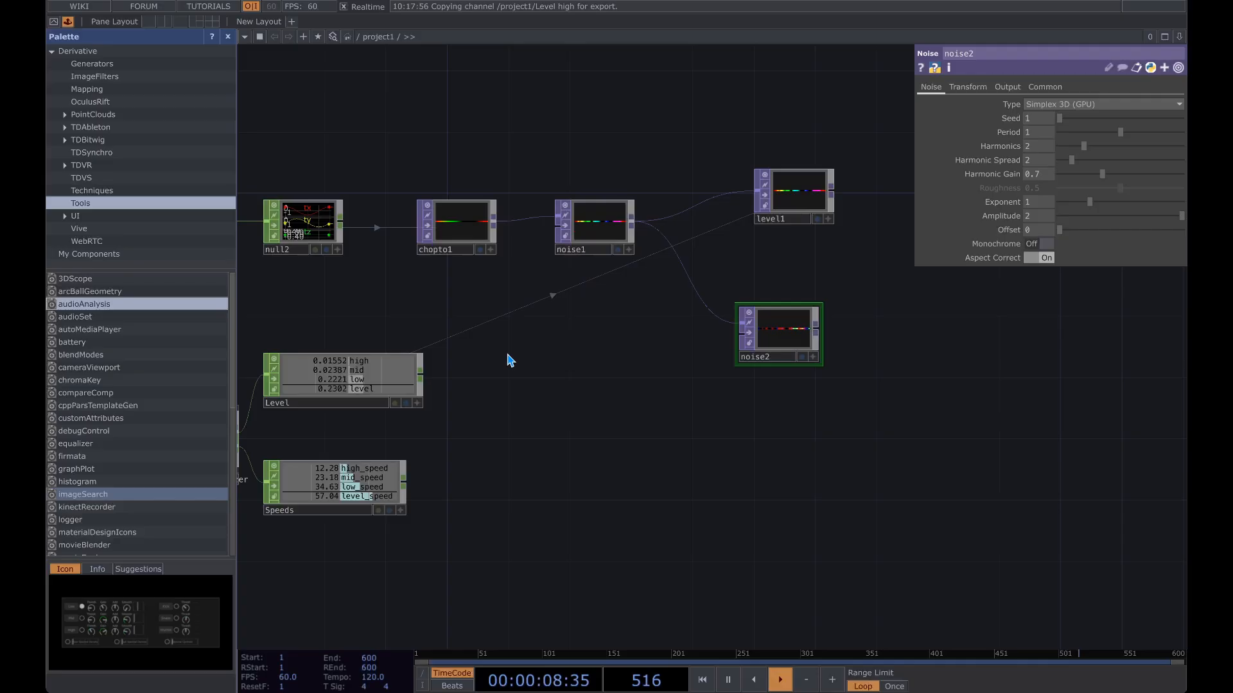
left_click(591, 224)
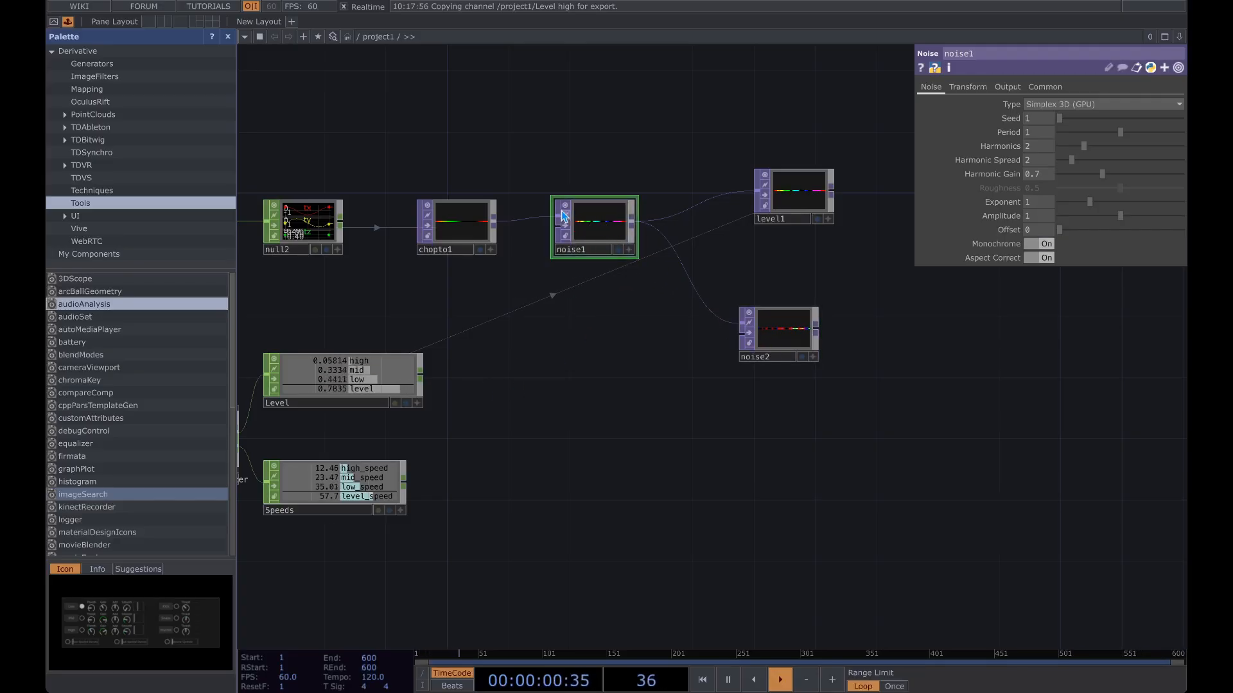
left_click_drag(479, 438, 483, 340)
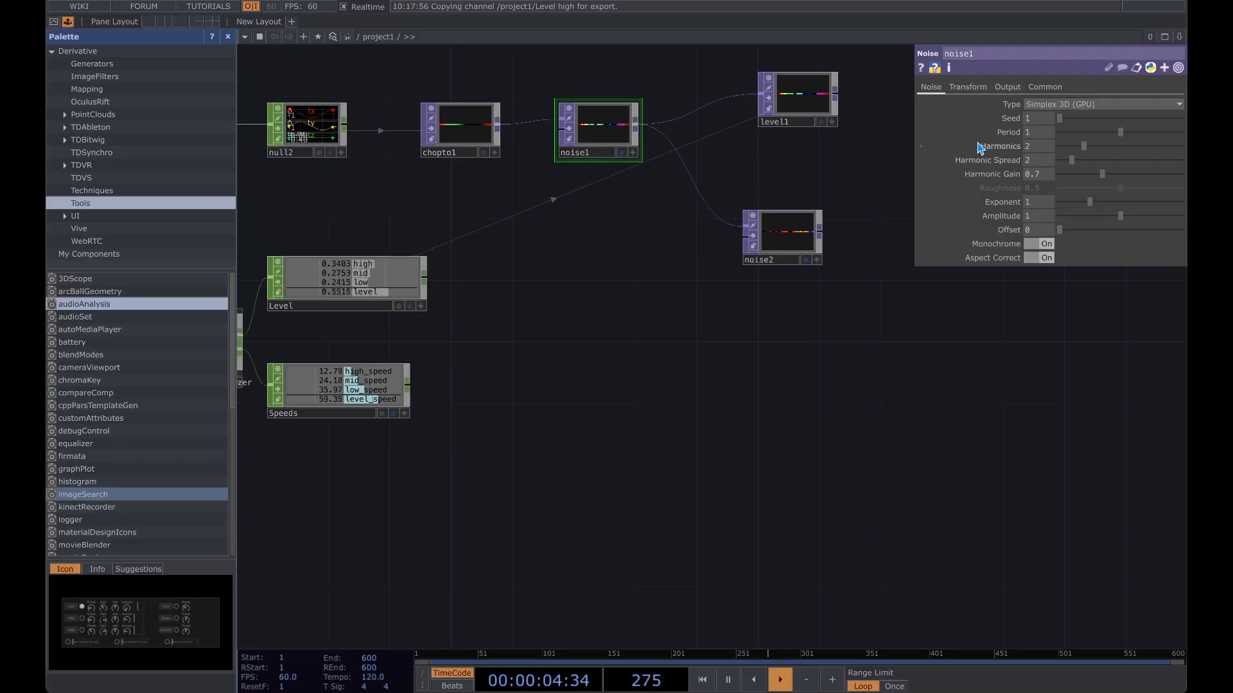
left_click(1044, 87)
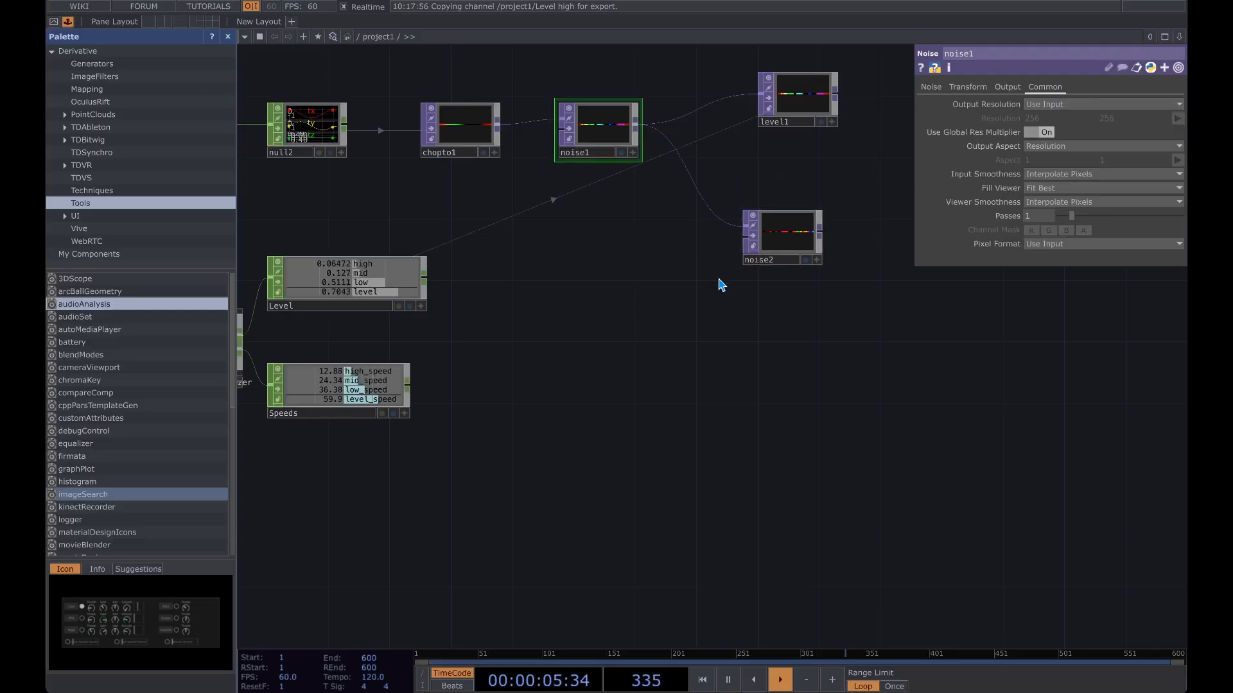
left_click(997, 91)
left_click(966, 93)
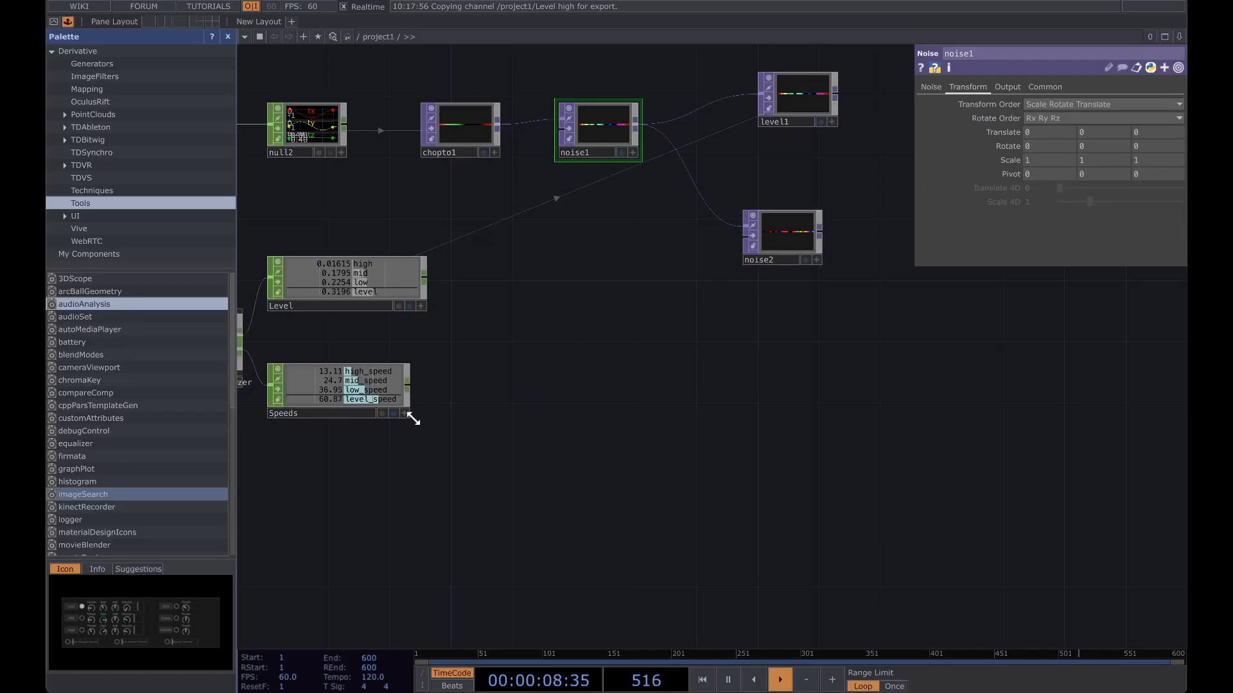
left_click(404, 413)
left_click_drag(363, 369, 1169, 133)
left_click(1154, 129)
Drive noise2's Translate Z with the mid_speed channel of the Speeds null and hide the parameter window
left_click(801, 238)
left_click(981, 91)
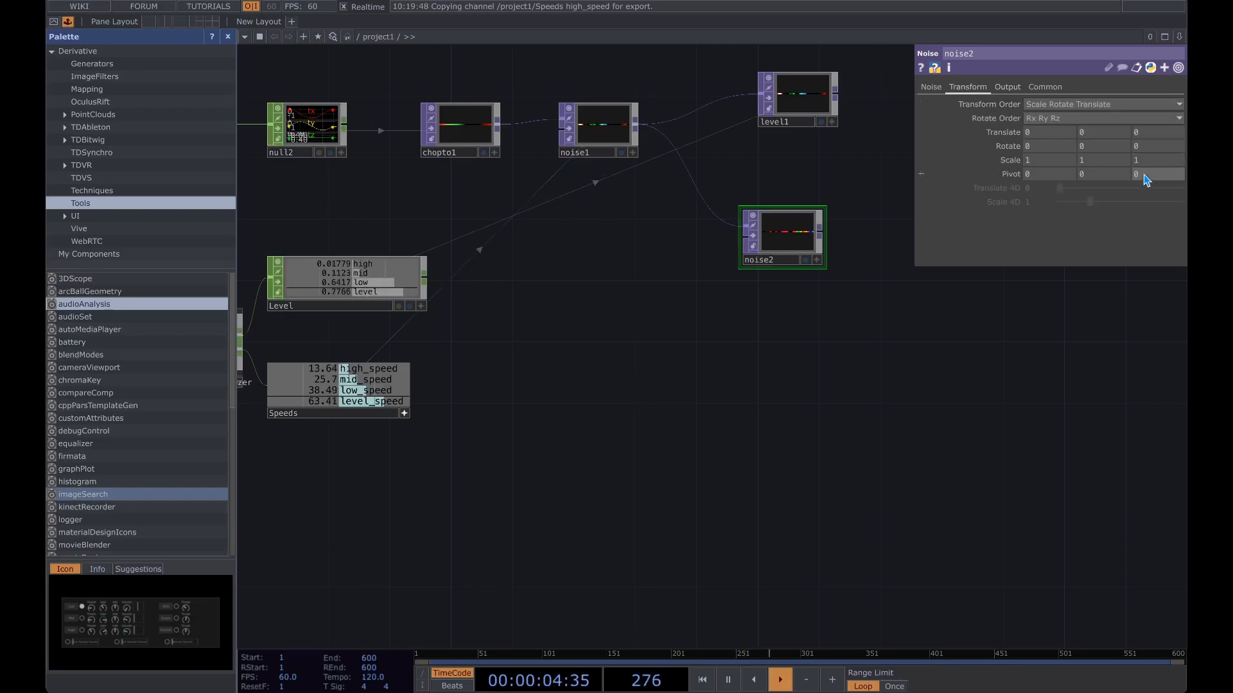
left_click_drag(362, 379, 1143, 133)
left_click(1124, 127)
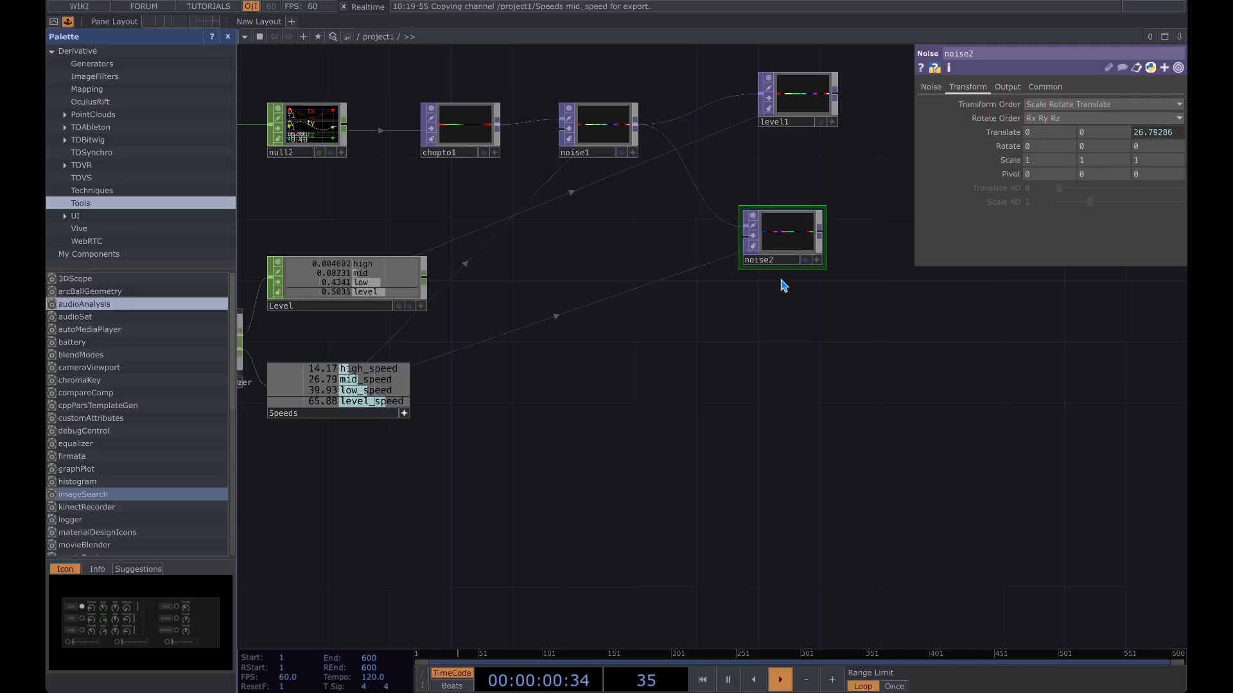
key("p")
Add a Threshold TOP fed by noise2's output and place it slightly below noise2
left_click_drag(904, 206, 760, 237)
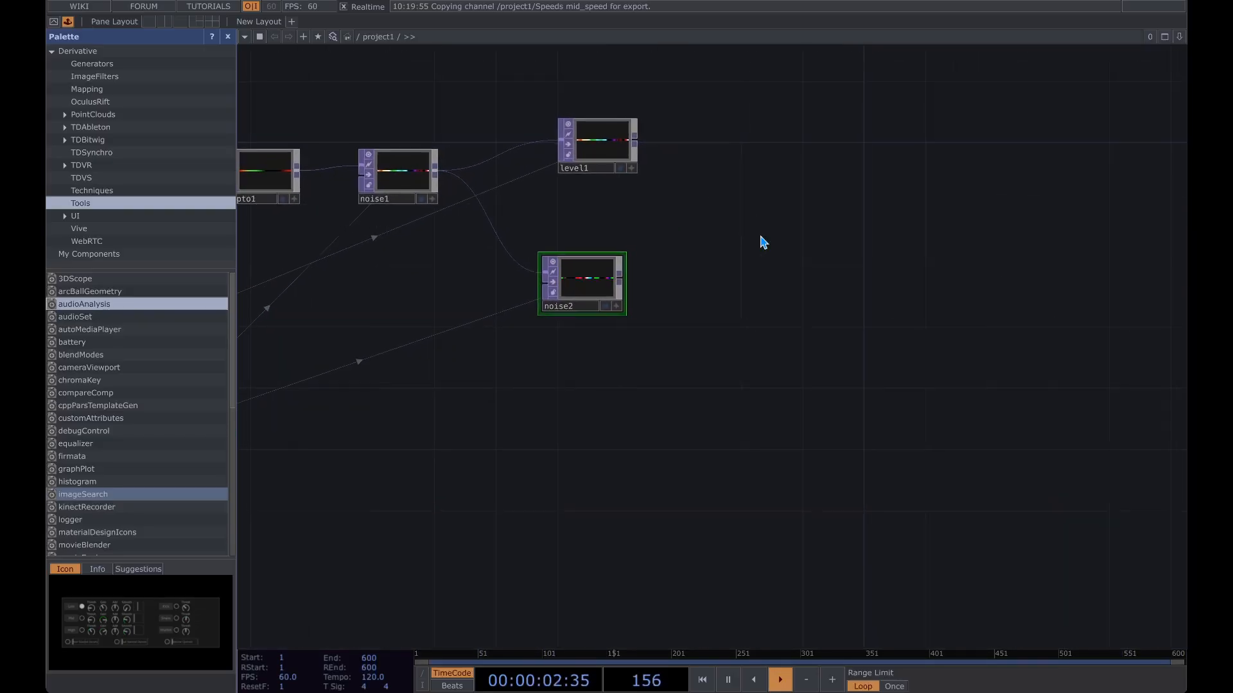
left_click_drag(653, 215, 620, 235)
mouse_move(550, 299)
left_mouse_down()
mouse_move(519, 292)
mouse_move(536, 307)
left_mouse_up()
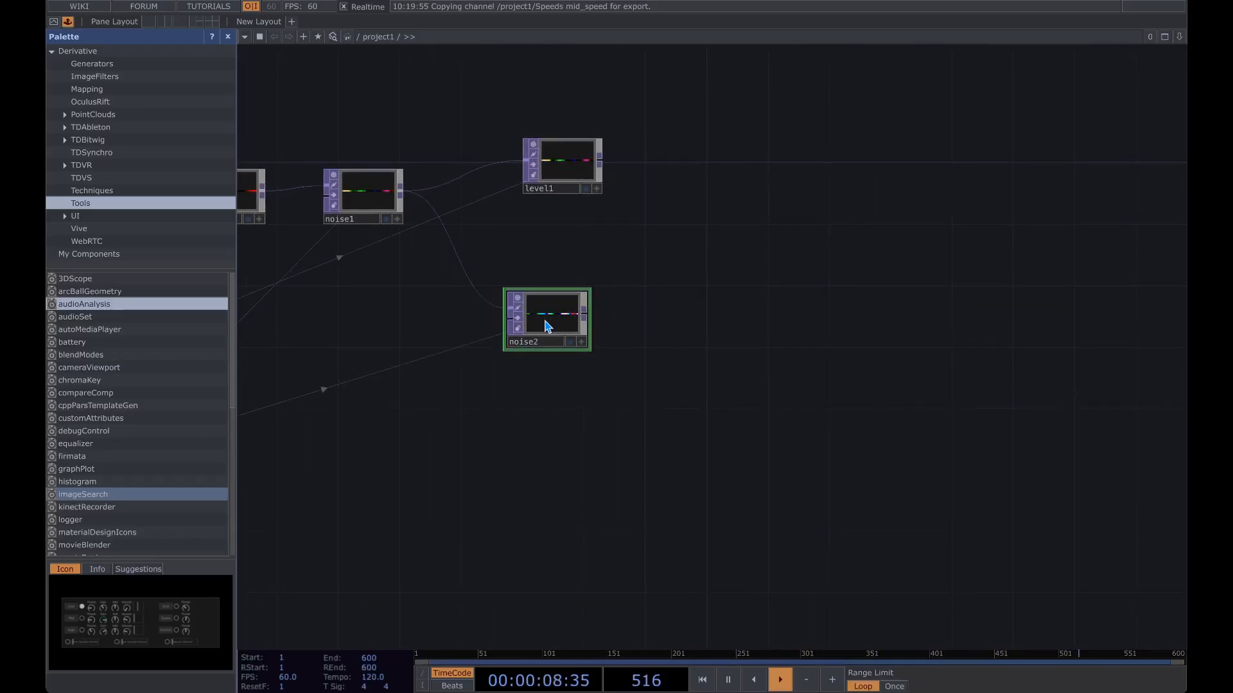
left_click(584, 314)
left_click(684, 315)
type("thresh")
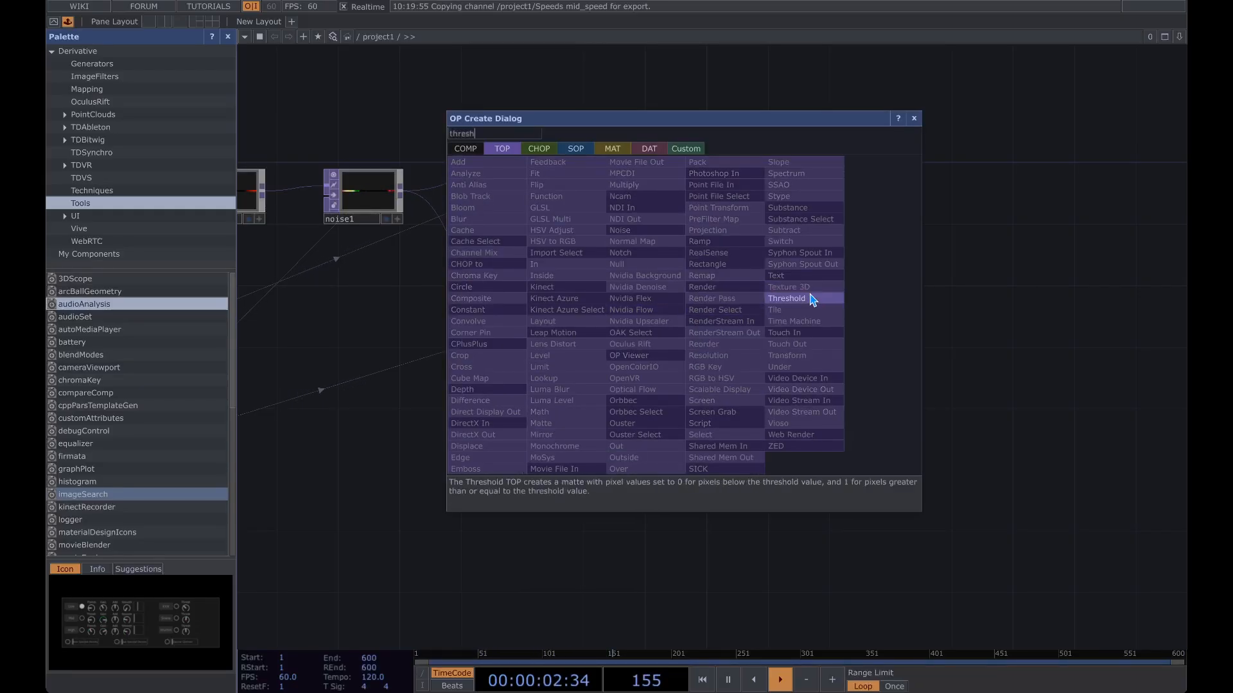
left_click(809, 297)
left_click(668, 345)
scroll(614, 357, "up", 1)
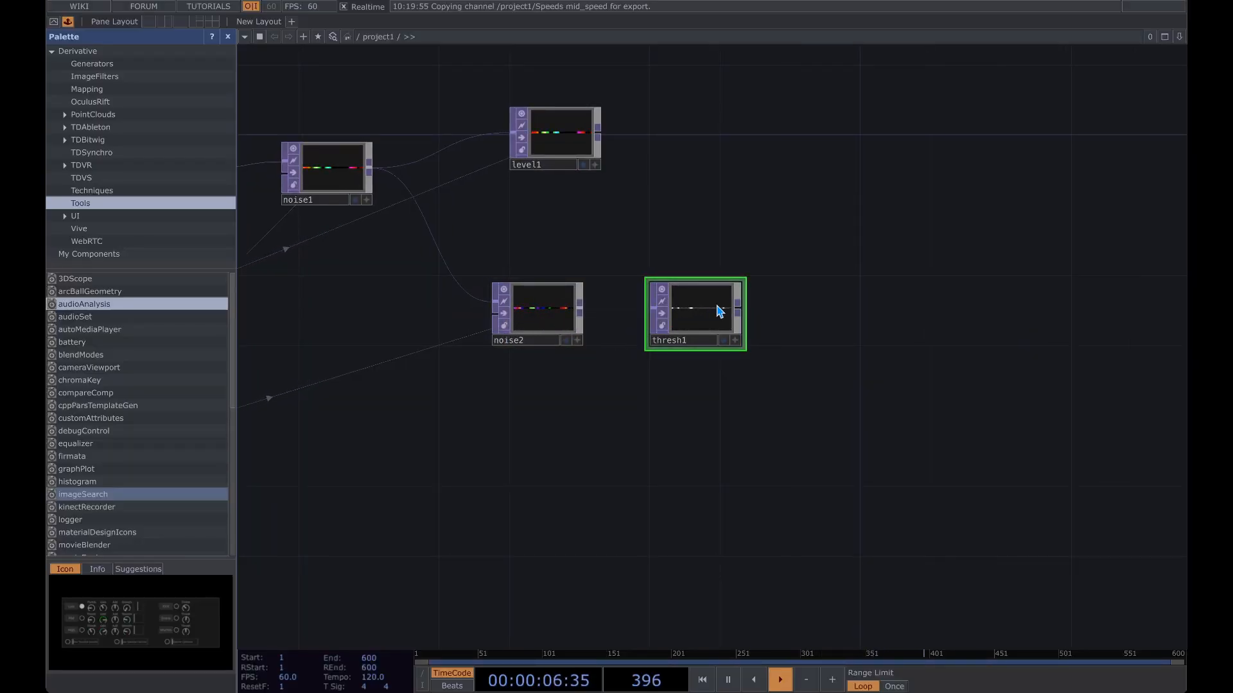
left_click_drag(708, 314, 704, 403)
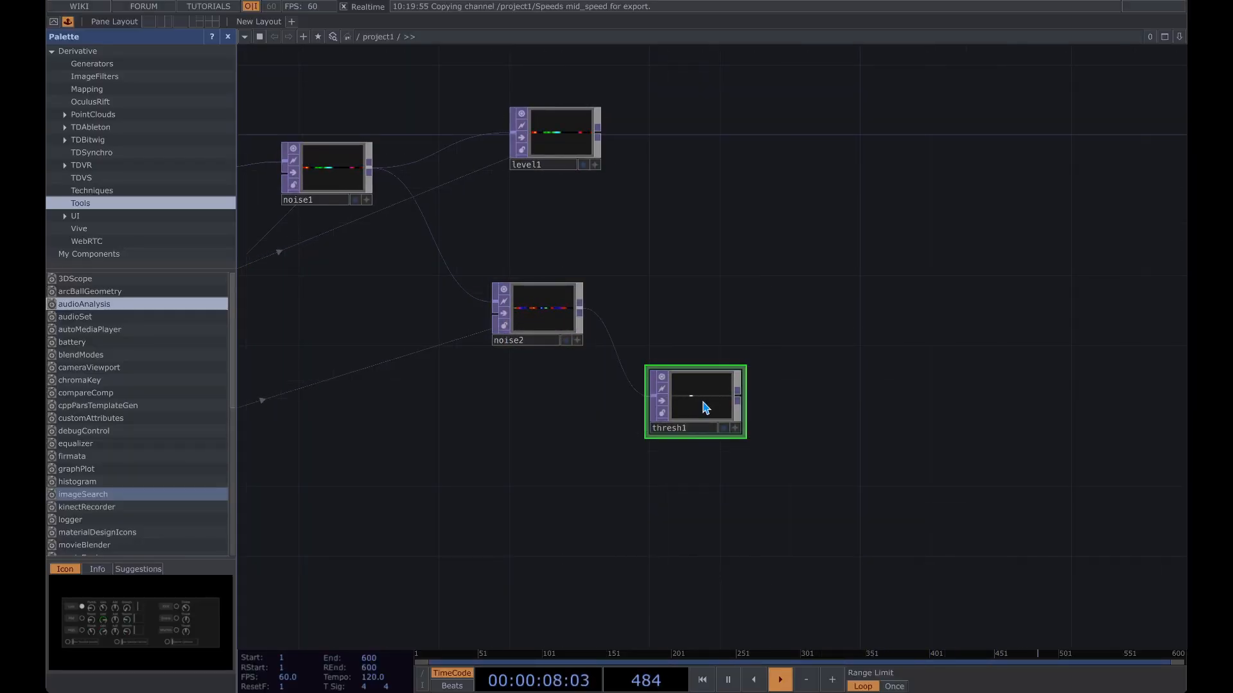
Add a Multiply TOP beyond thresh1, with noise2 as its first input and thresh1 as its second
right_click(586, 309)
type("mult")
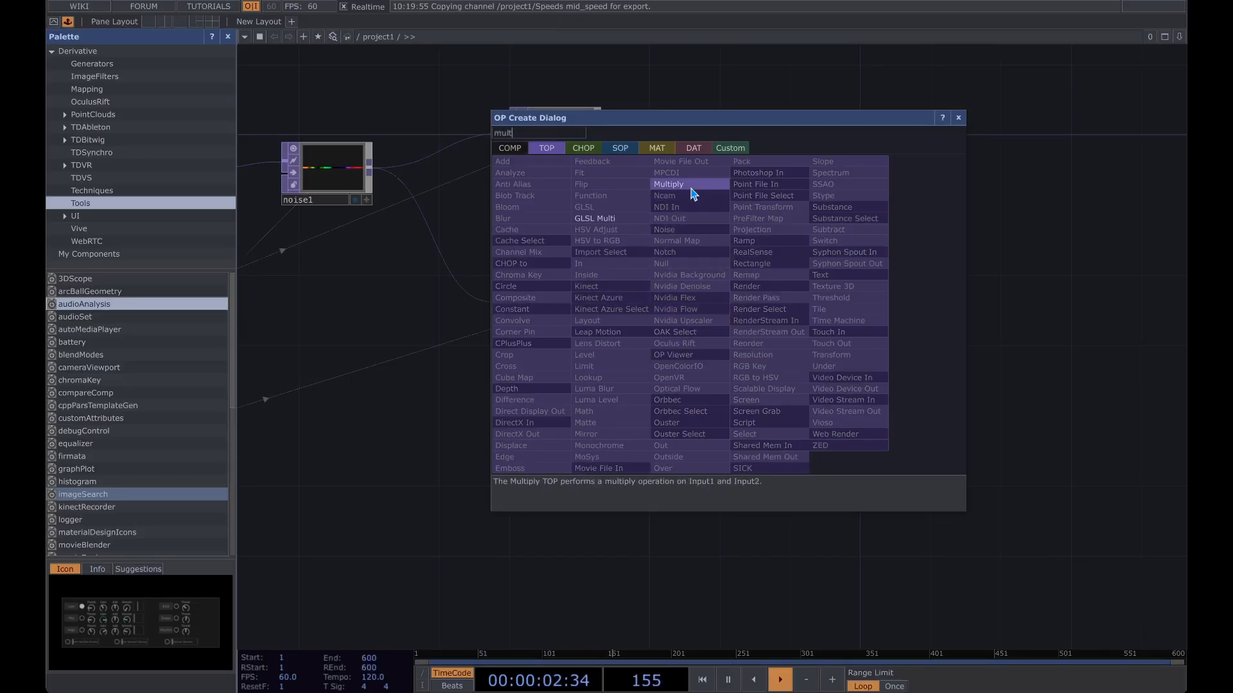
left_click(699, 185)
left_click(832, 321)
left_click_drag(738, 396, 794, 314)
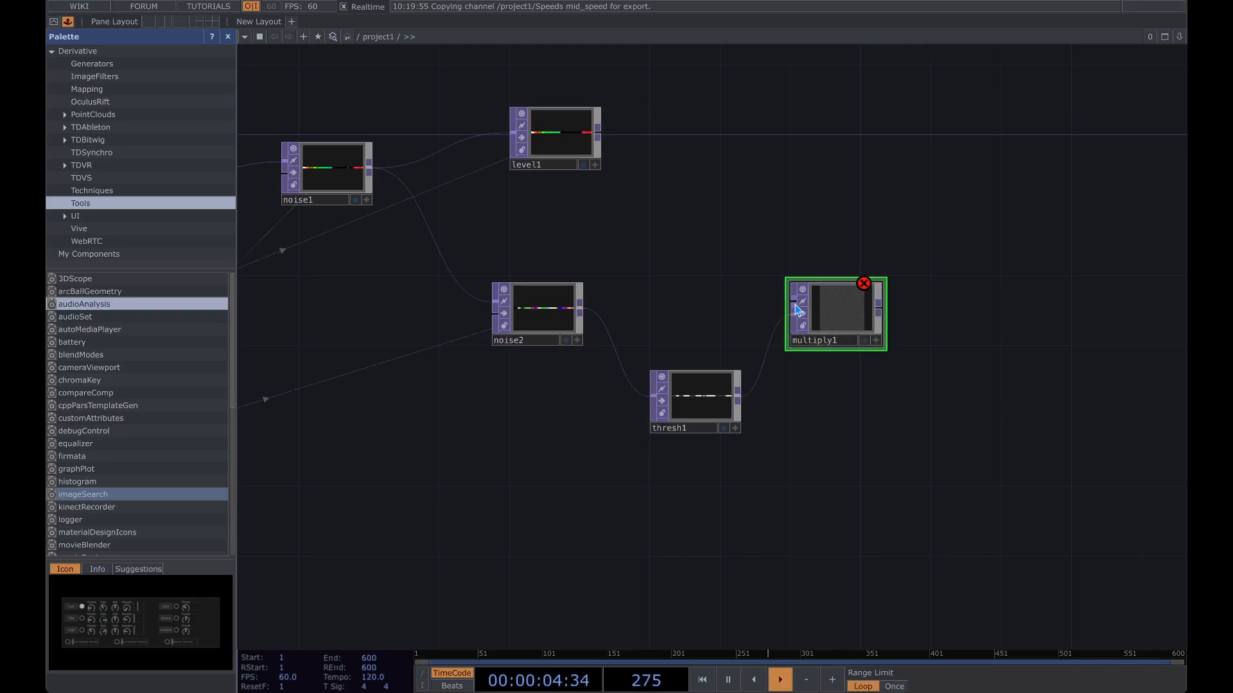
left_click_drag(595, 308, 583, 309)
left_click_drag(703, 388, 685, 370)
left_click_drag(885, 374, 751, 370)
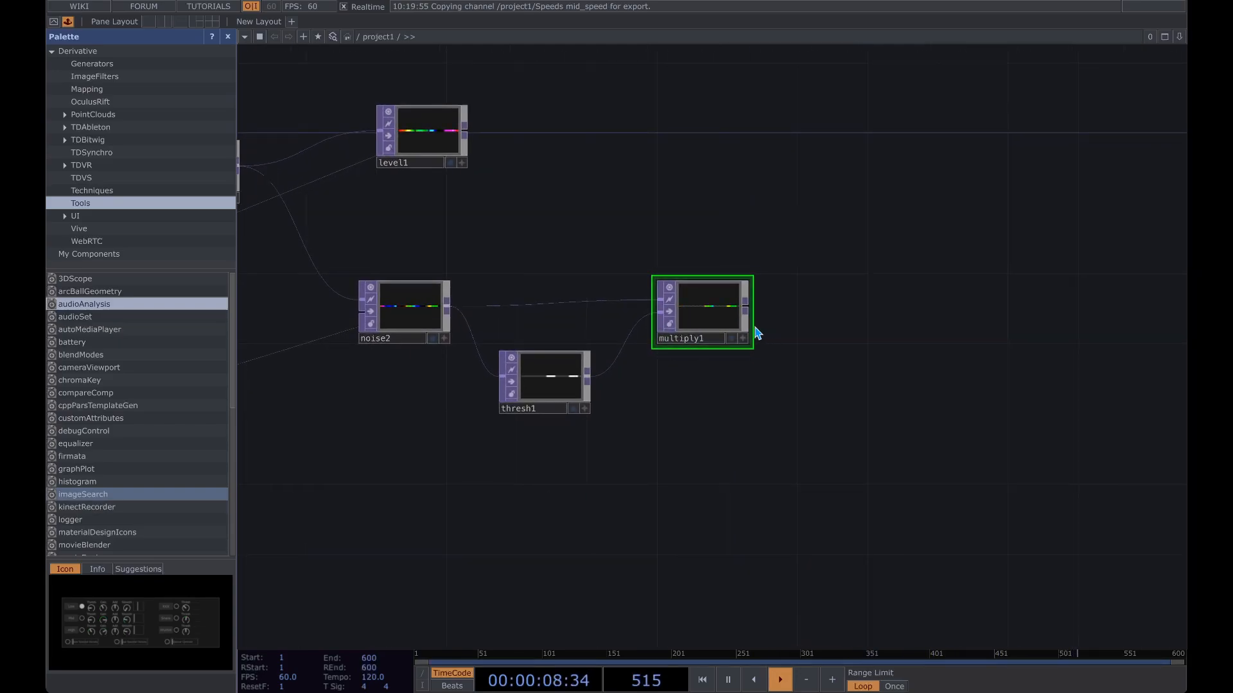
Check multiply1's parameters, hide them again and move multiply1 slightly farther from thresh1
key("p")
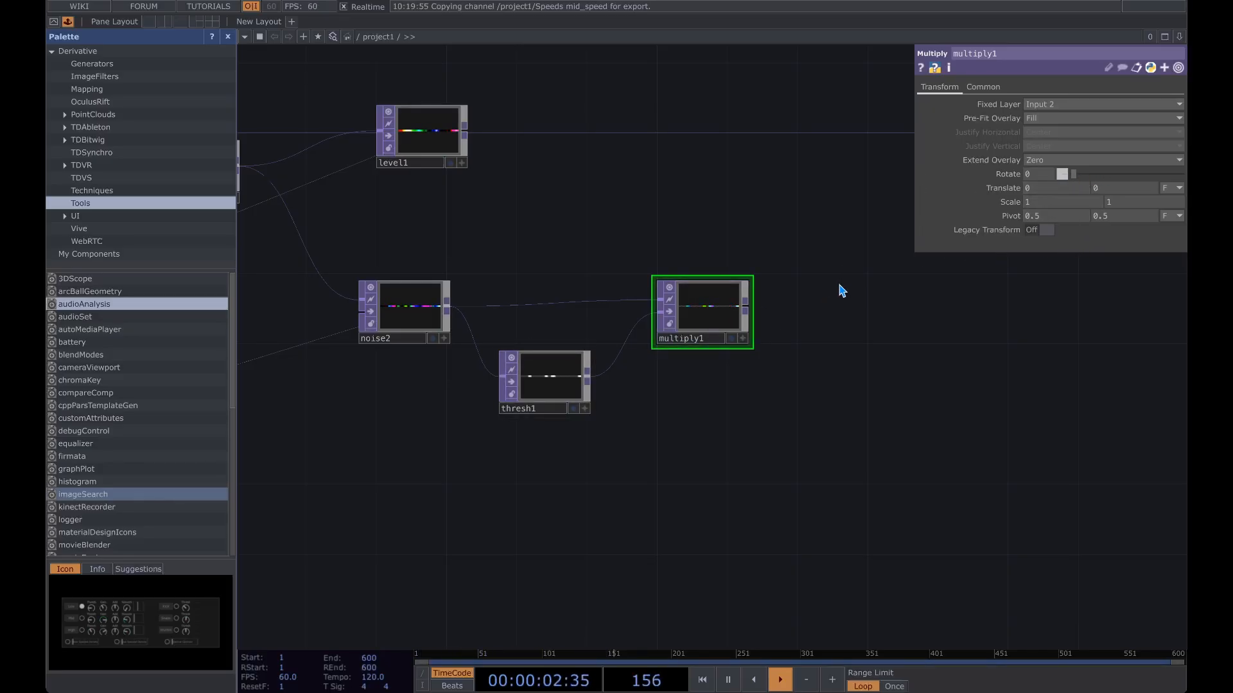
key("p")
scroll(856, 307, "down", 2)
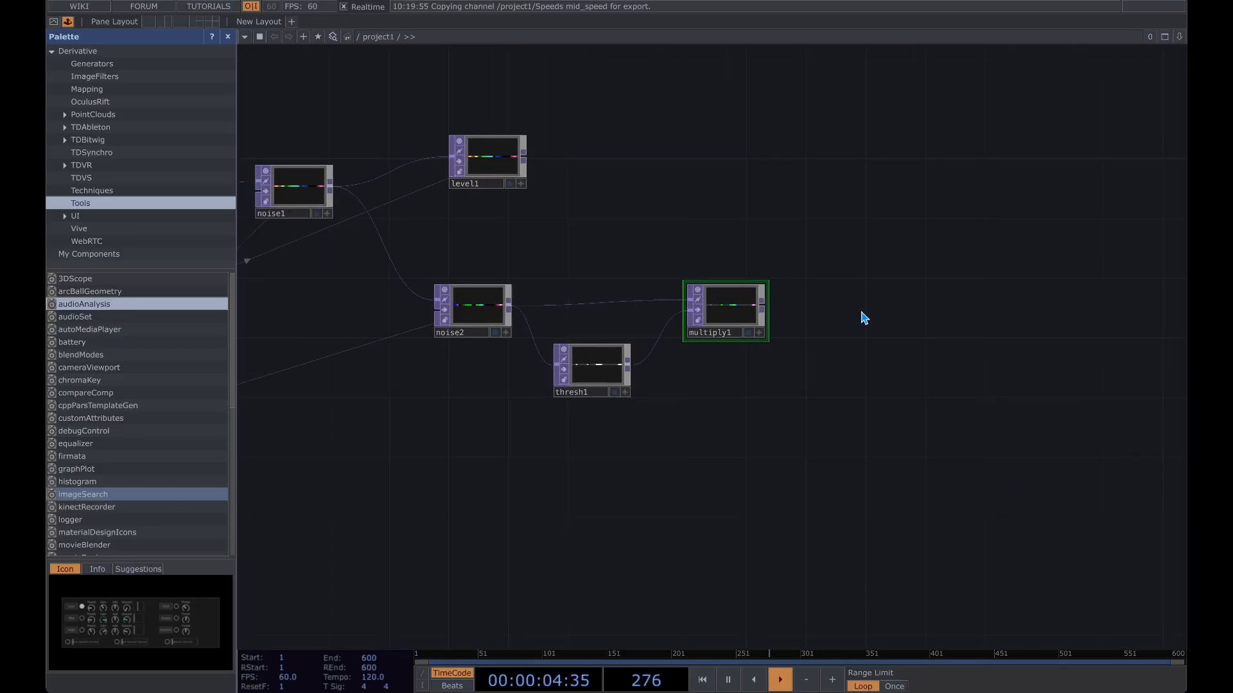
left_click_drag(835, 326, 589, 340)
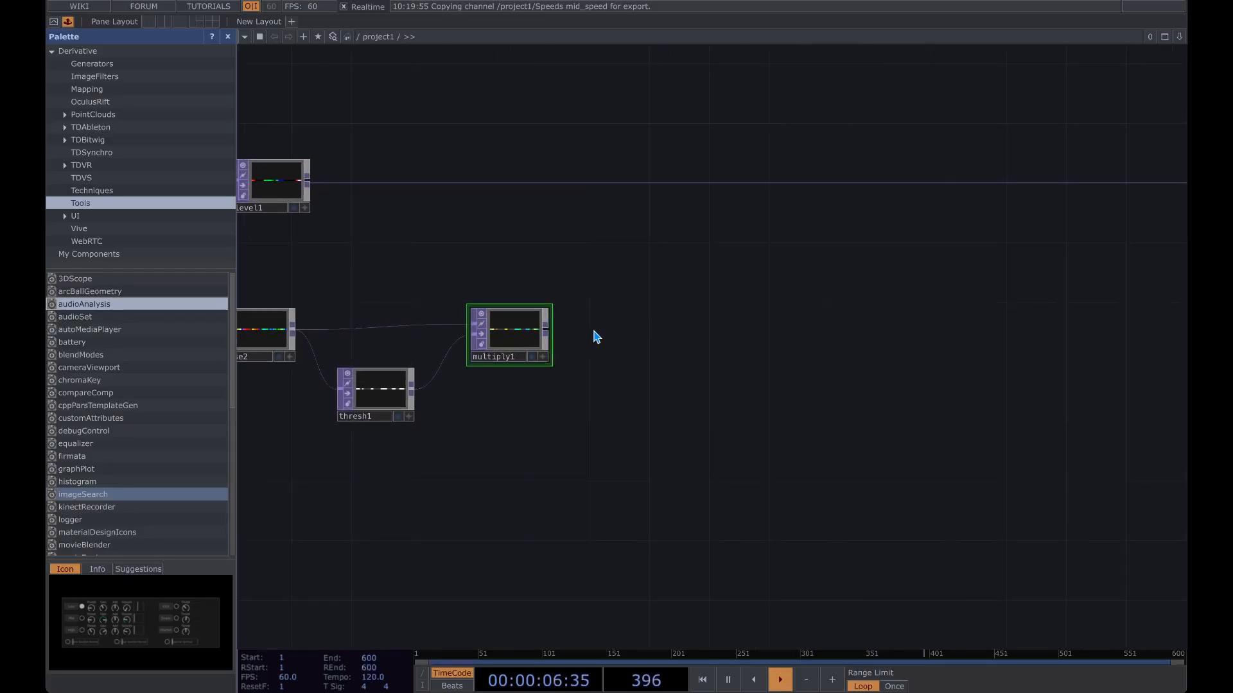
left_click_drag(372, 215, 556, 307)
left_click_drag(700, 418, 740, 418)
left_click(491, 273)
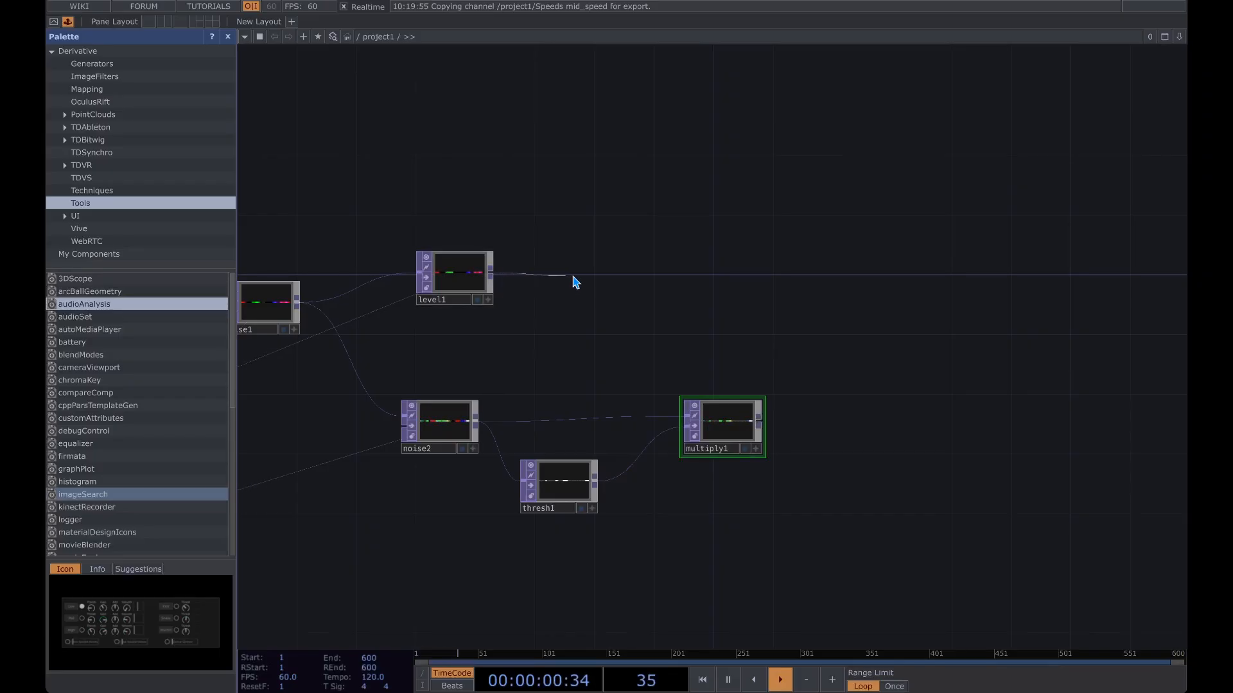
left_click(640, 285)
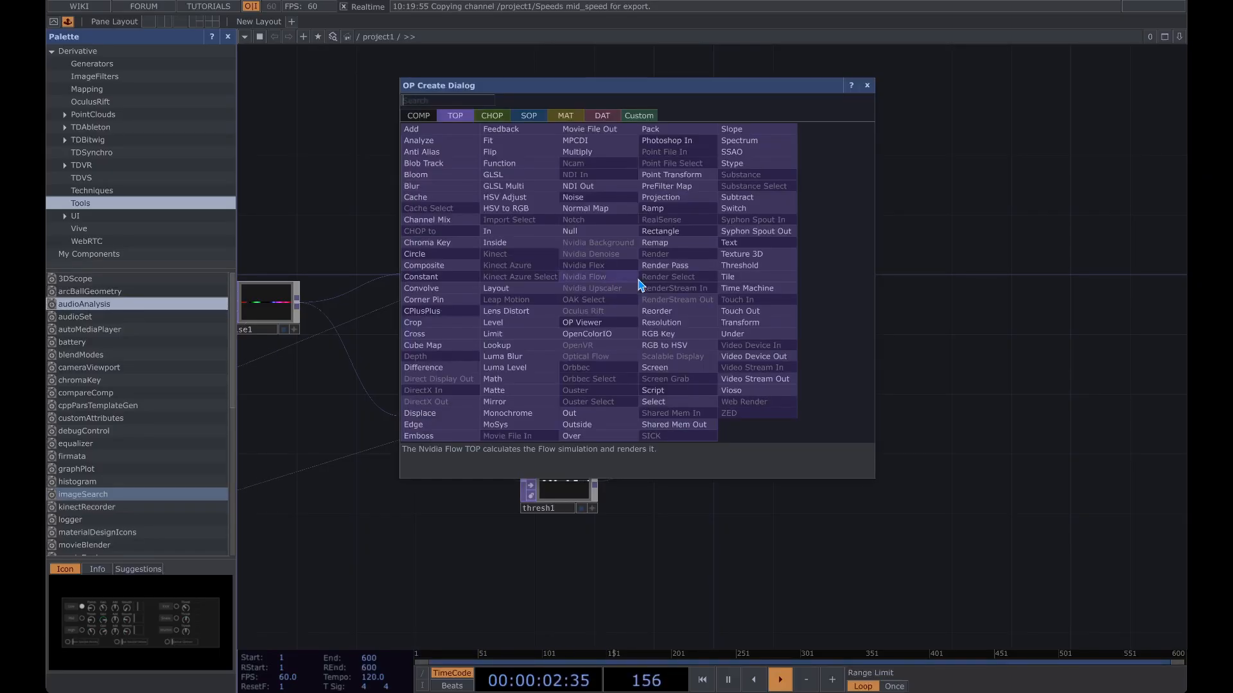
type("lev")
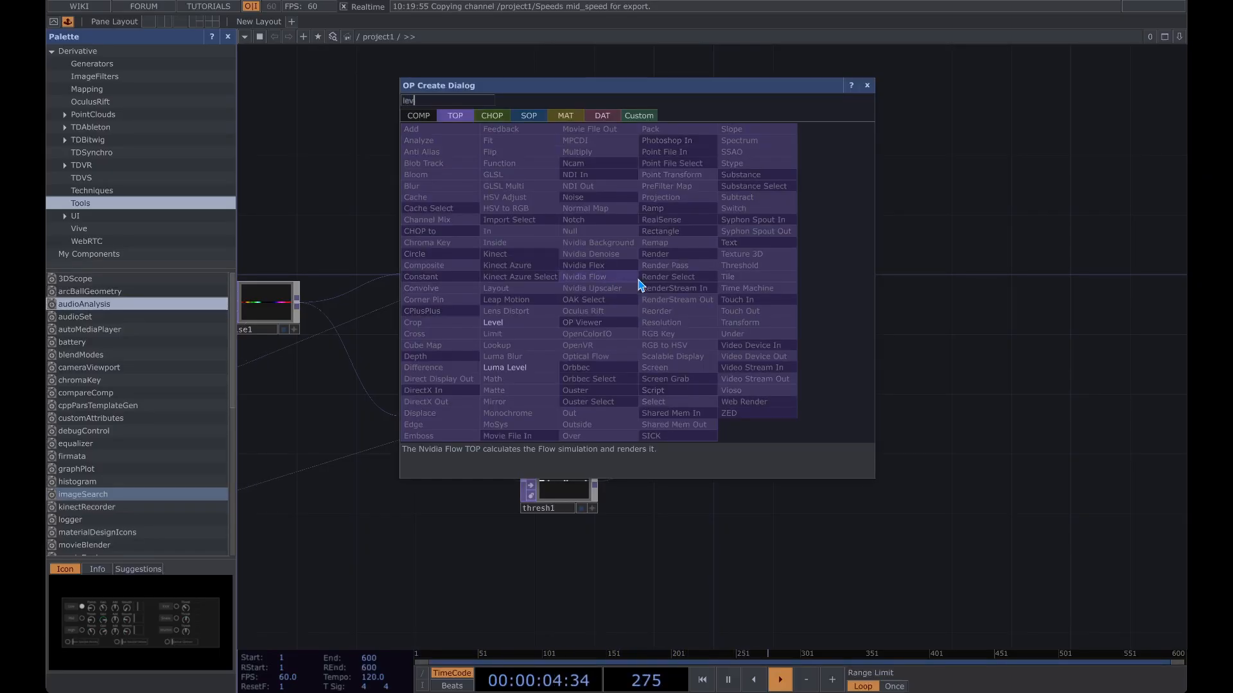
key("Escape")
Add a Feedback TOP fed by level1's output and place it slightly above level1
left_click_drag(731, 276, 644, 270)
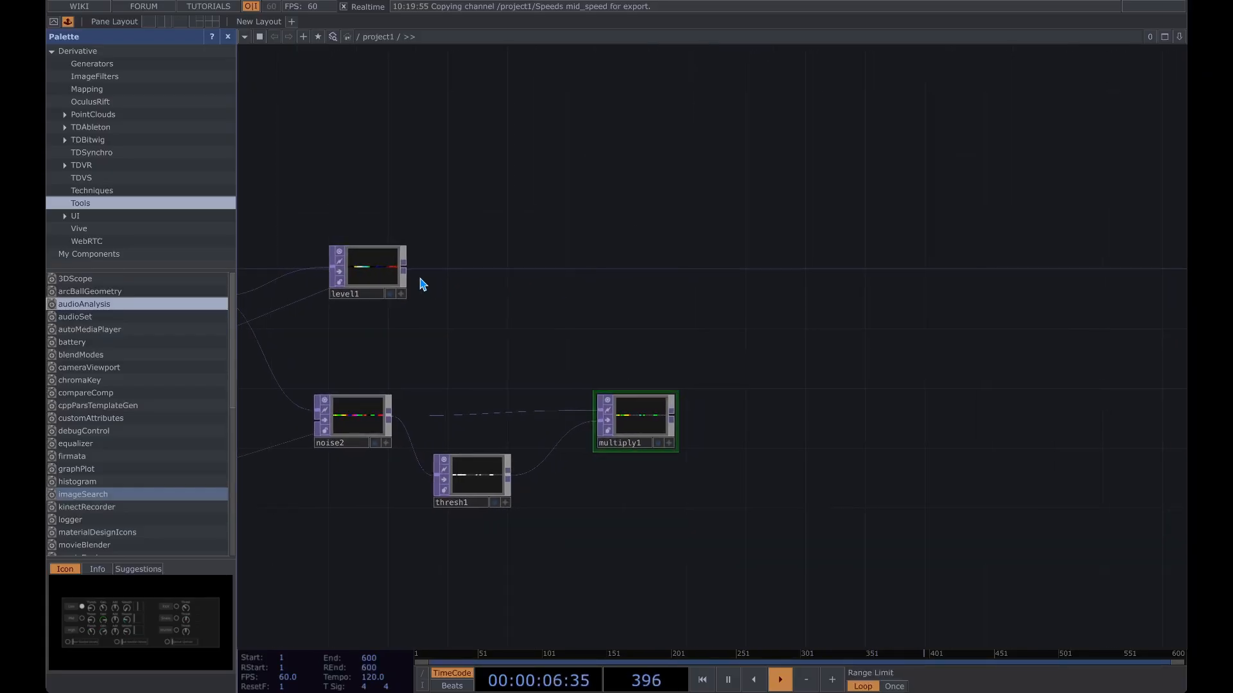
key("Tab")
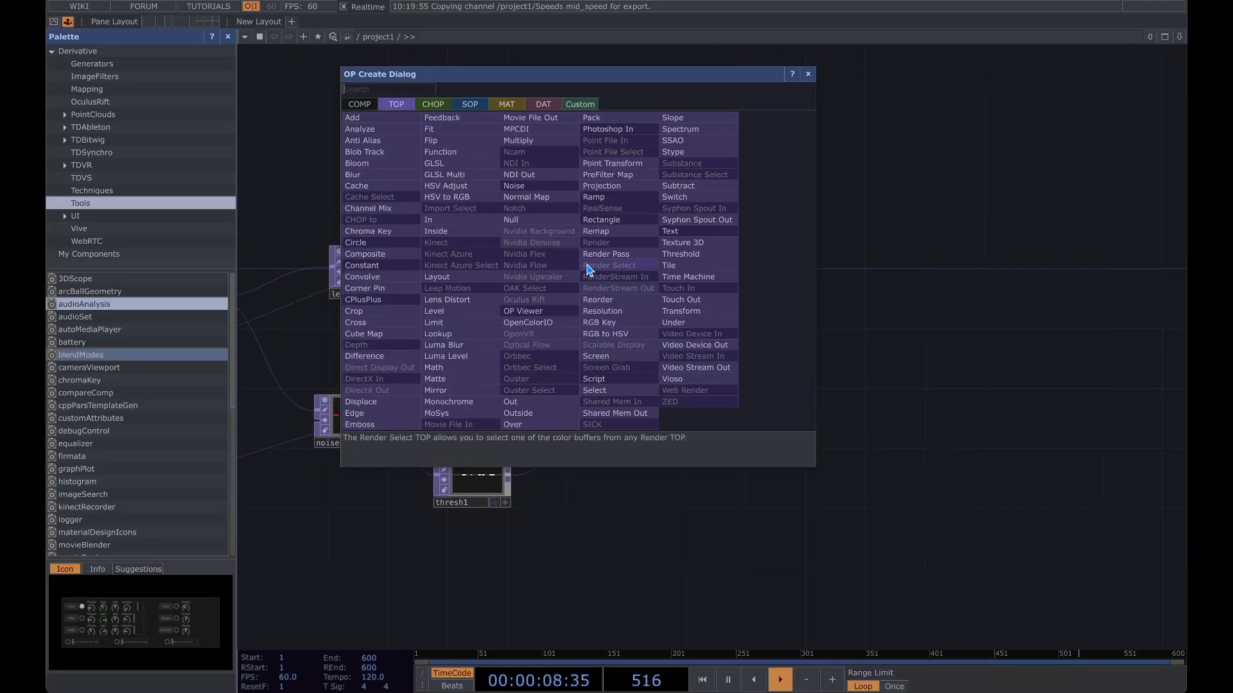
type("feed")
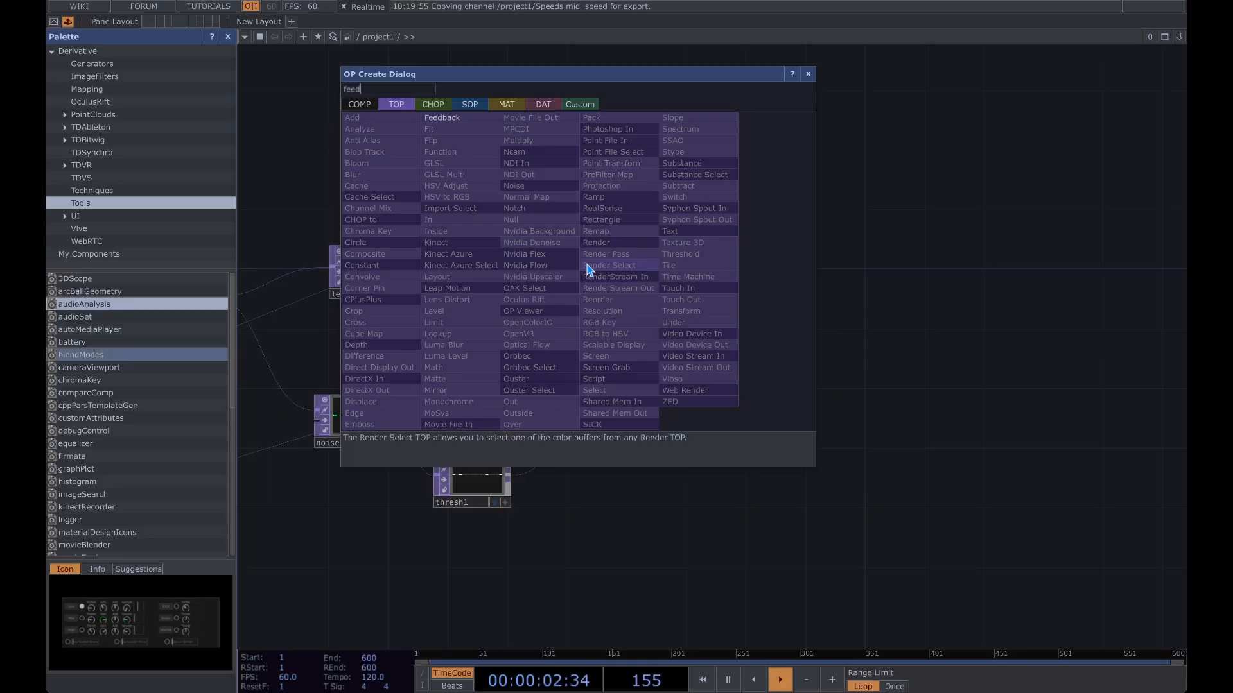
left_click(476, 118)
left_click(537, 211)
Add a Level TOP fed by feedback1's output and place it in line beyond feedback1
left_click_drag(645, 221, 558, 231)
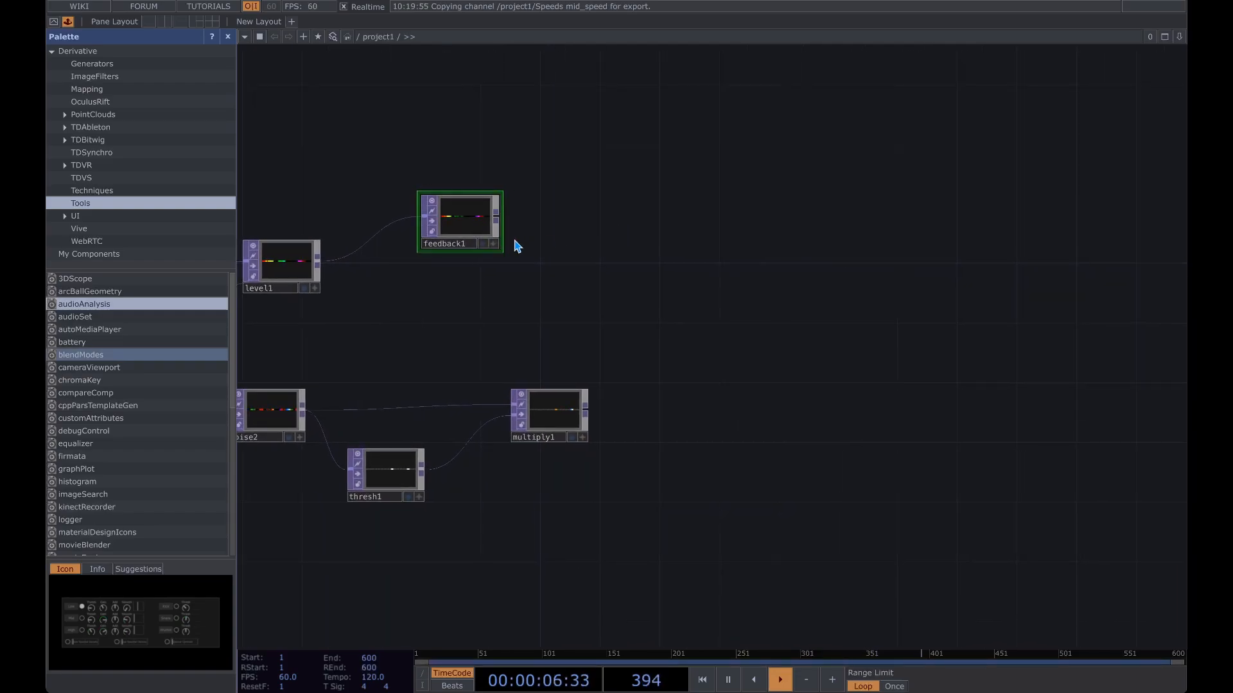
key("Tab")
type("lev")
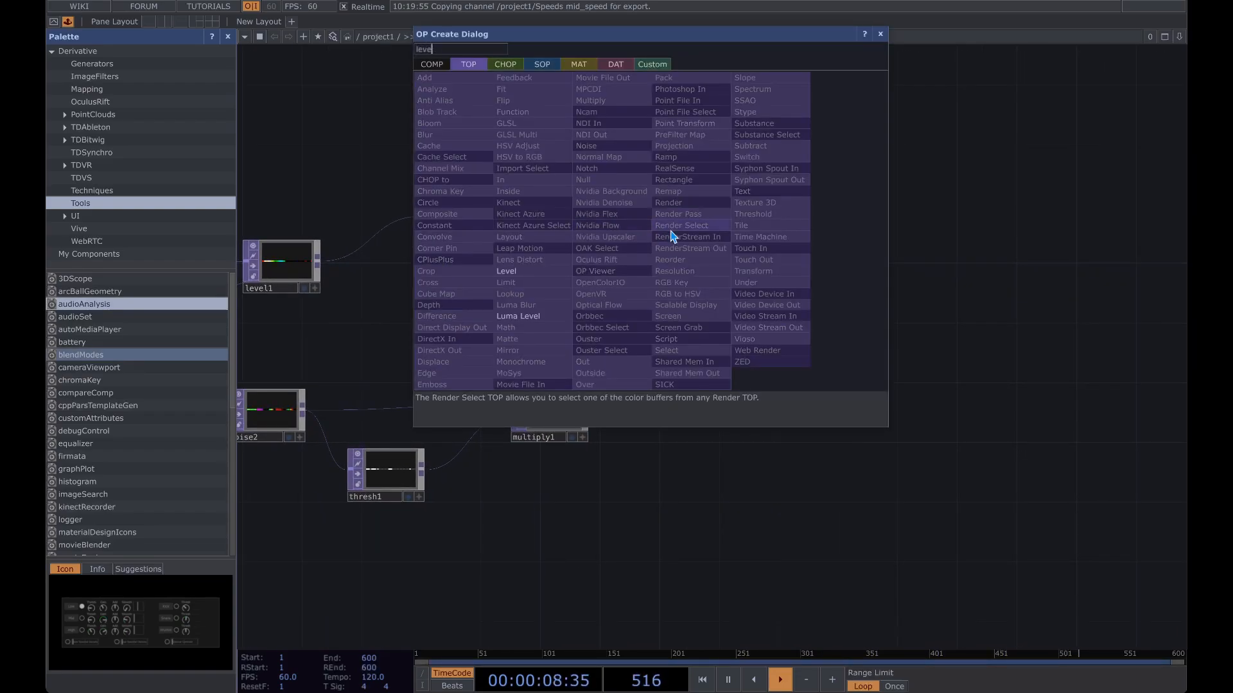
left_click(533, 271)
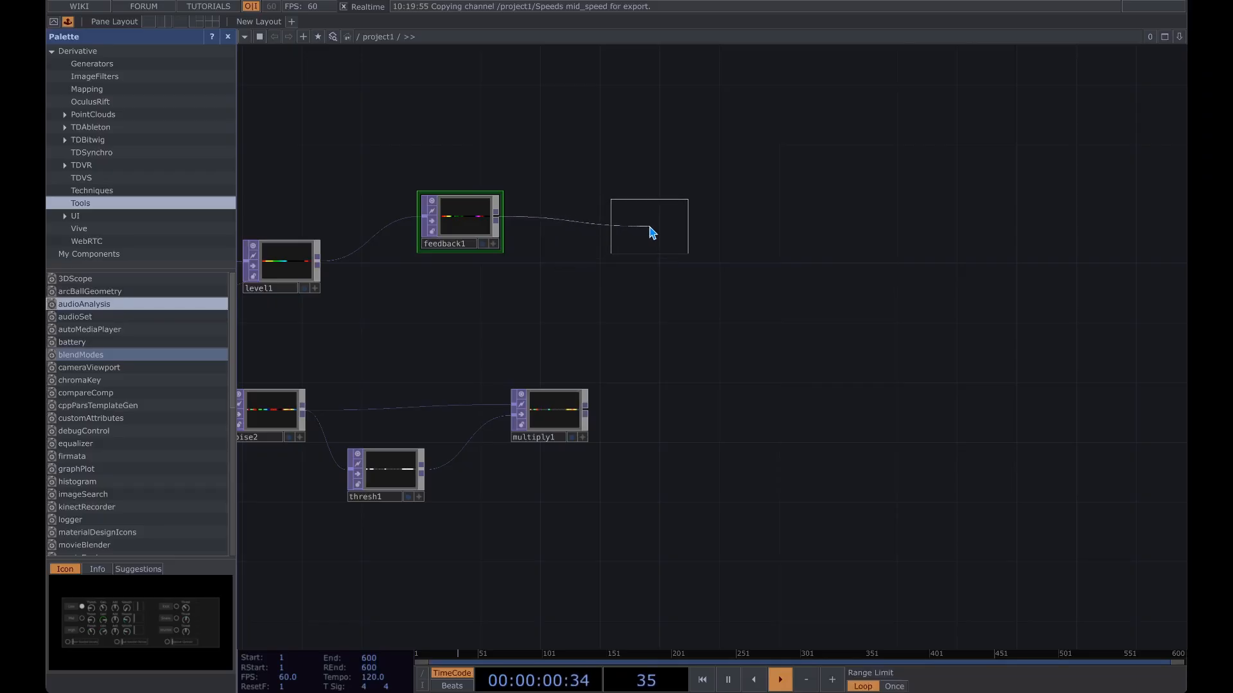
left_click(609, 244)
Set level2's Post opacity to 0.99 and hide its parameters again
key("p")
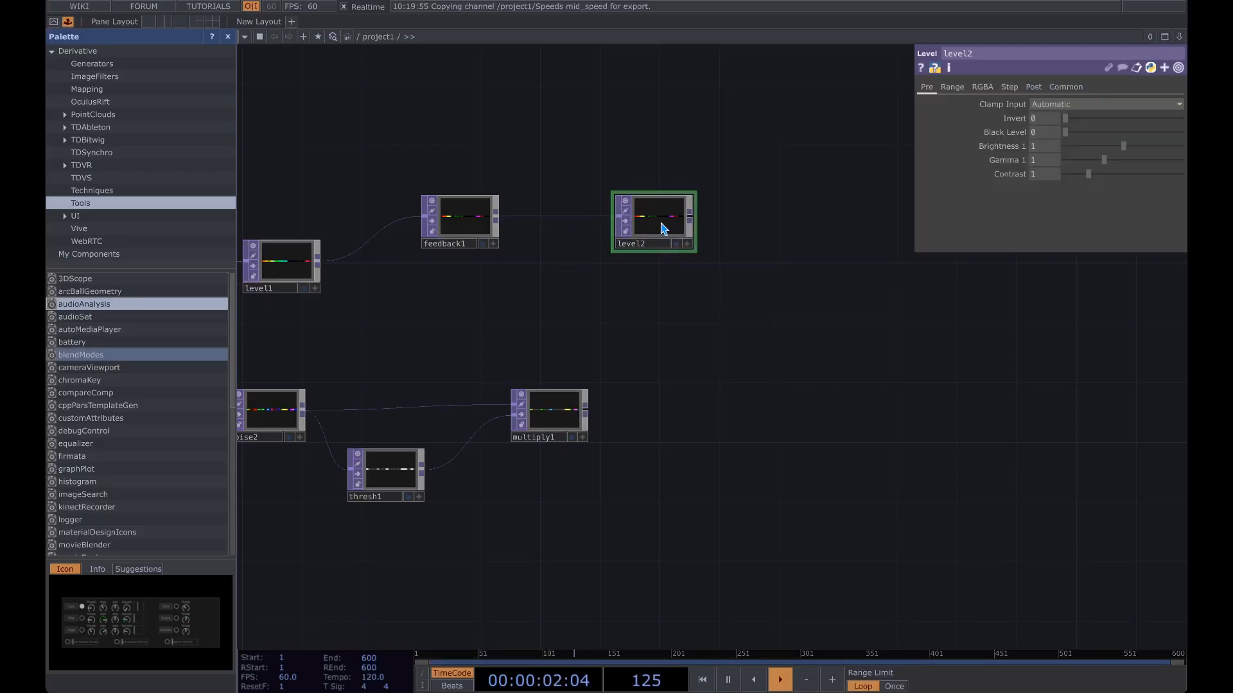
left_click(1034, 87)
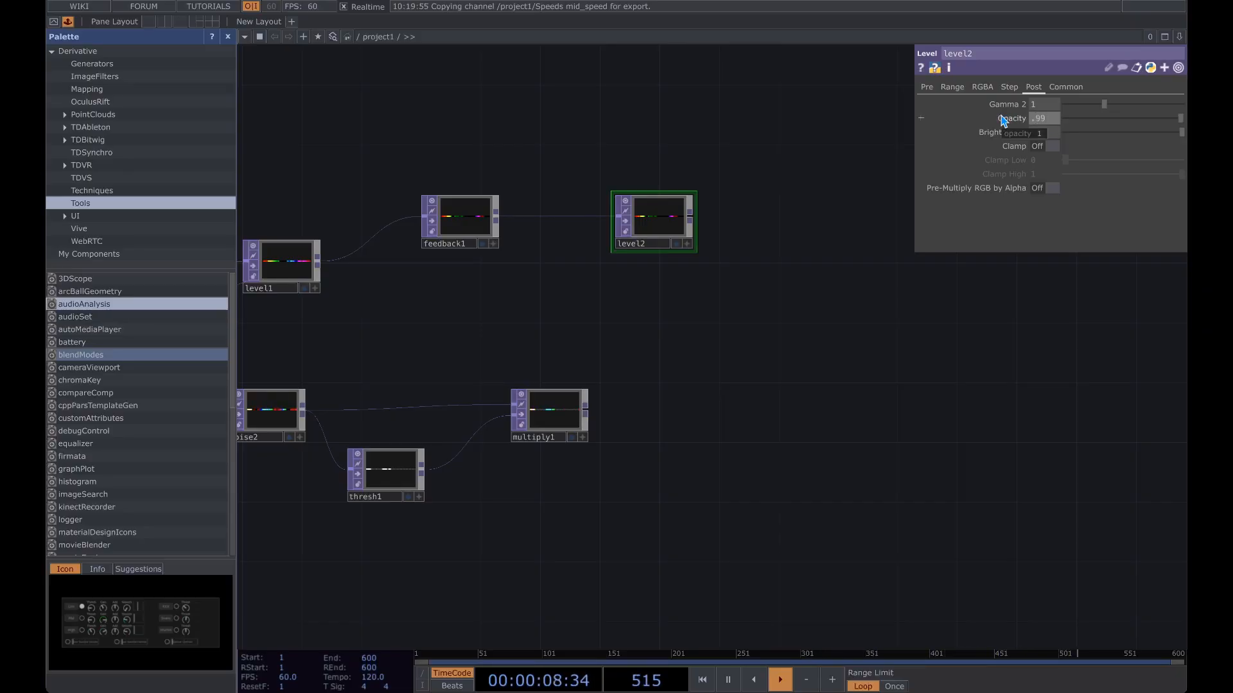
key("p")
Add a Composite TOP fed by level2's output and place it slightly below and beyond level2
scroll(615, 281, "right", 3)
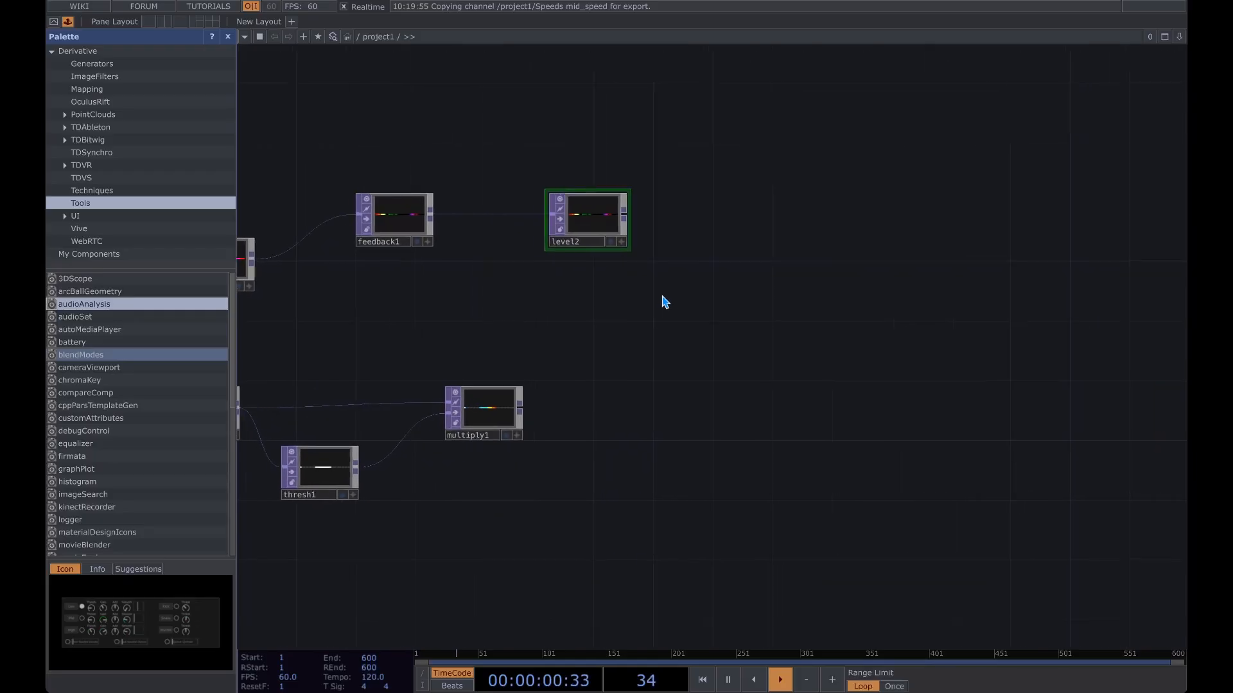
scroll(512, 327, "left", 2)
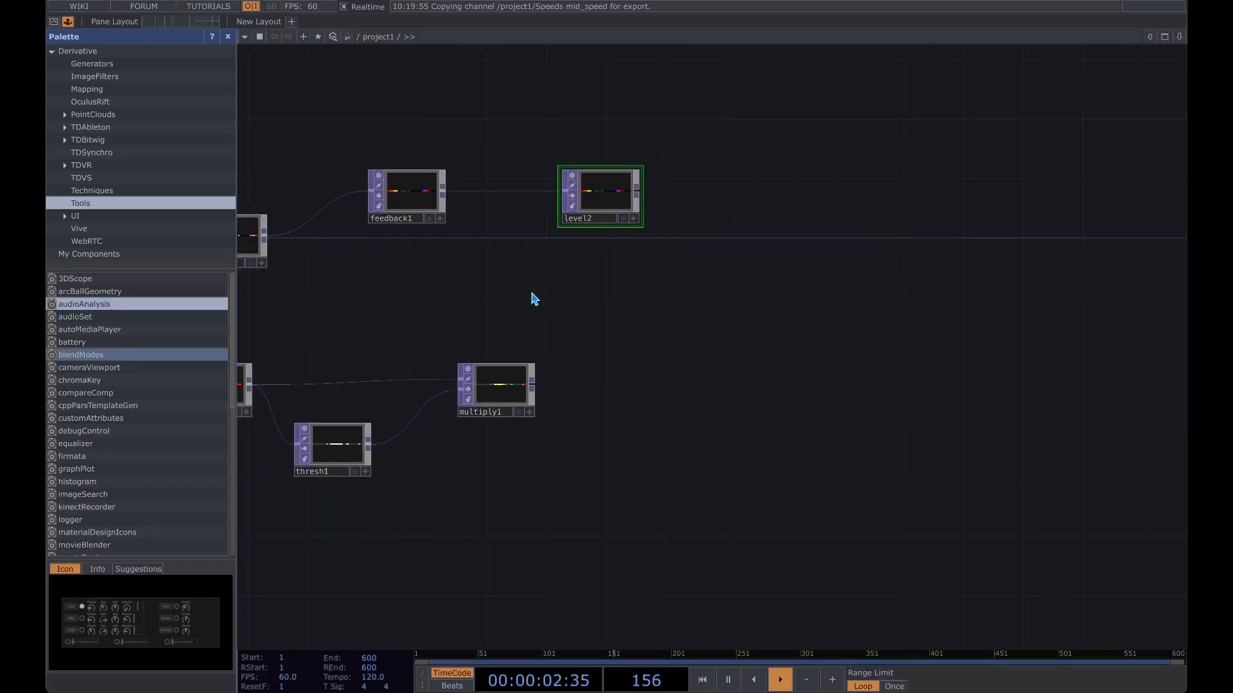
scroll(586, 226, "left", 3)
scroll(650, 292, "down", 2)
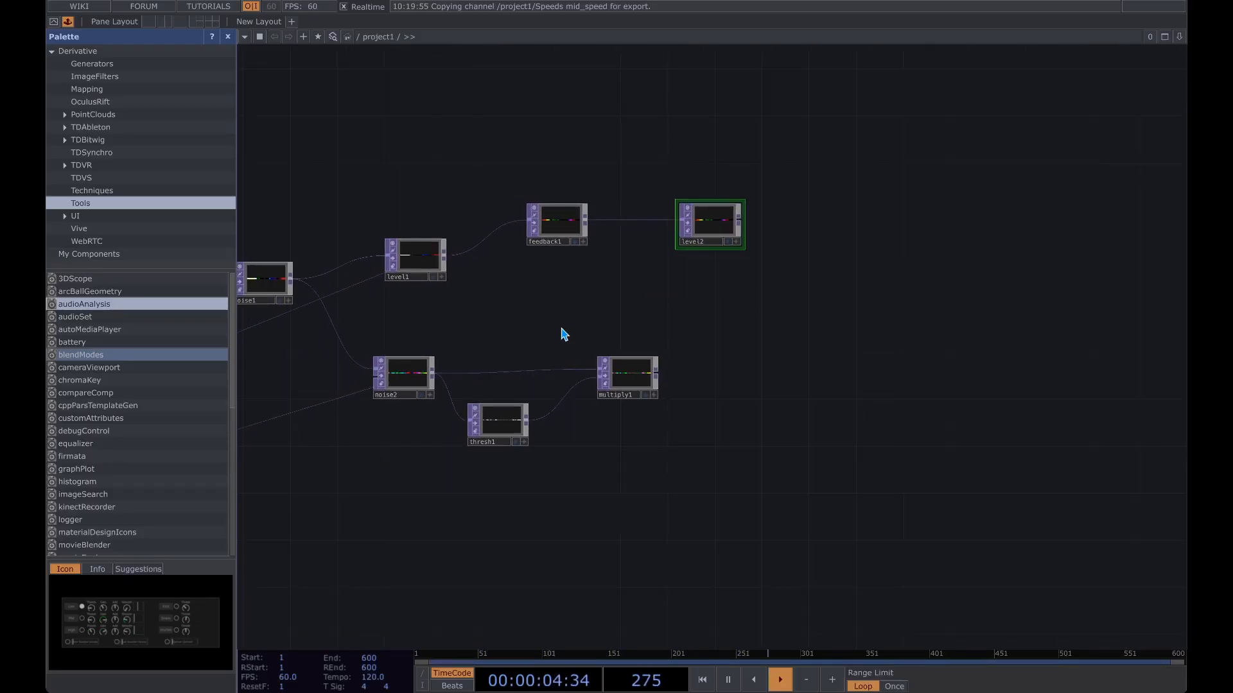
left_click(739, 221)
left_click(861, 262)
type("comp")
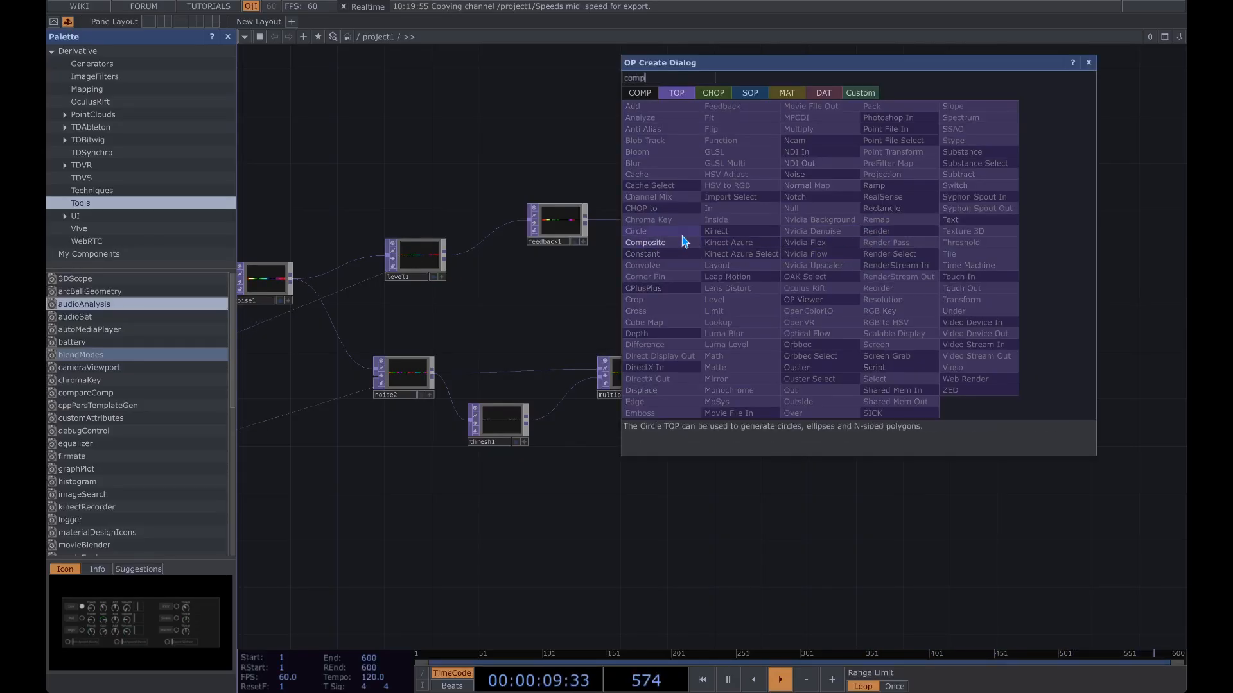
key("Return")
left_click(849, 269)
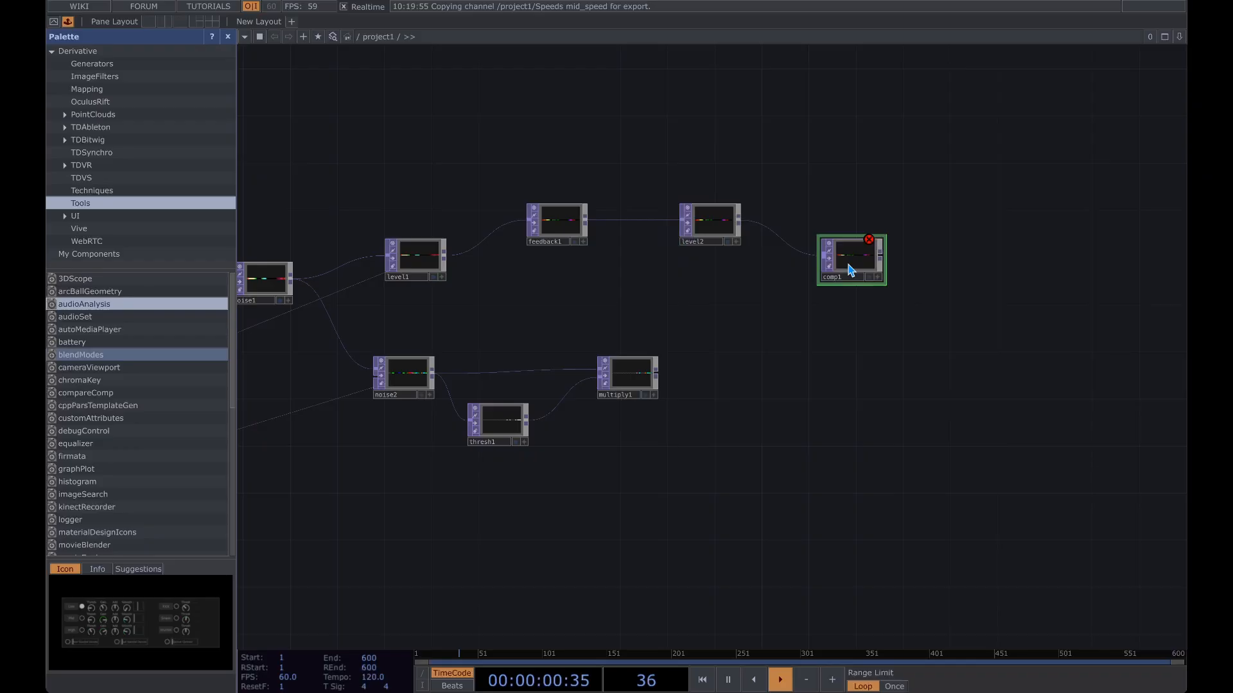
Set comp1's compositing operation to Over
key("p")
left_click(1130, 161)
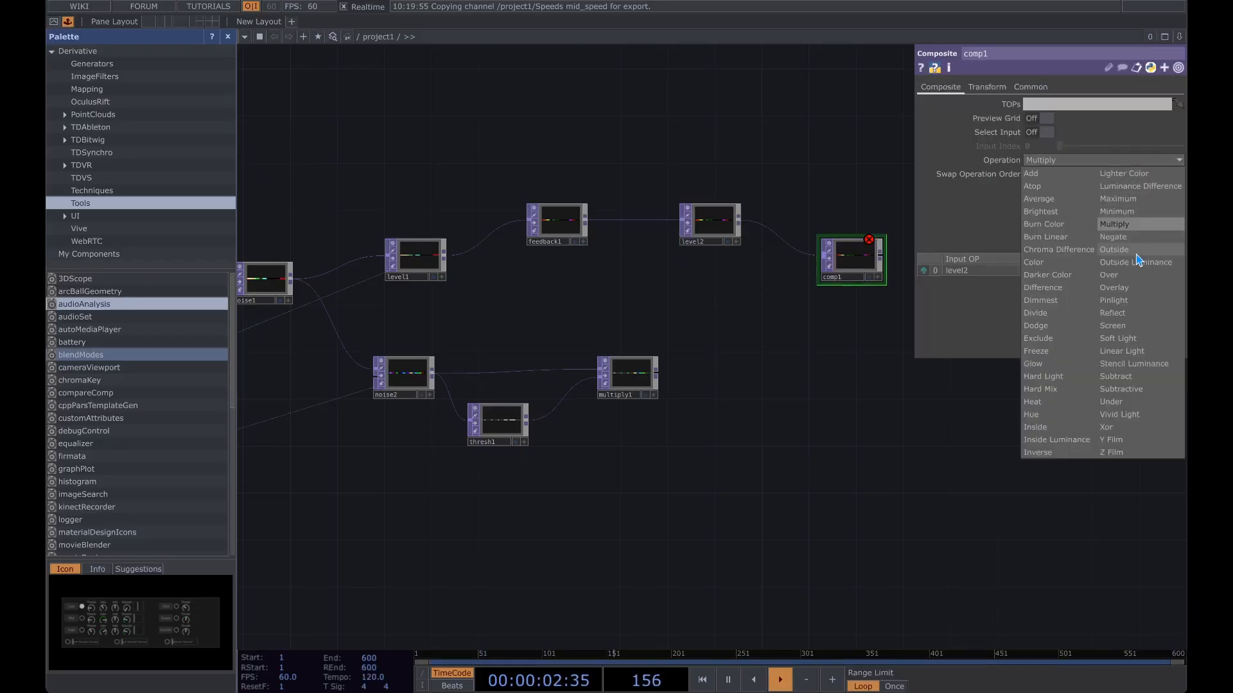
left_click(1143, 277)
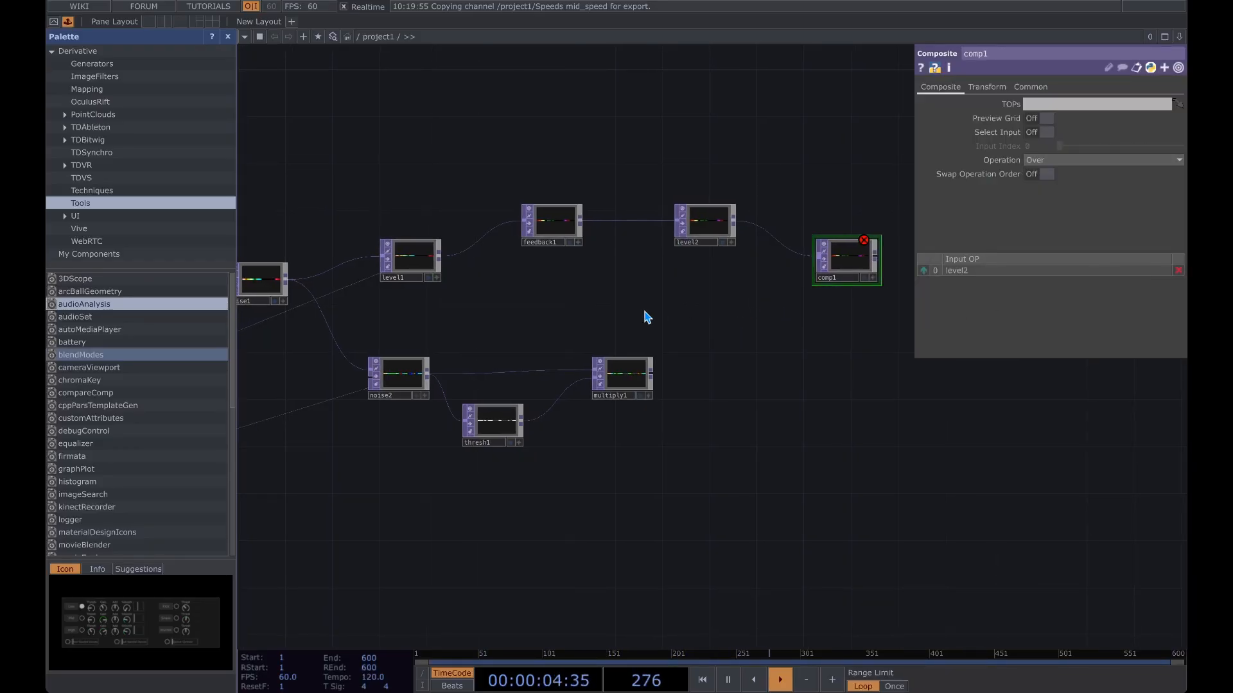
Wire level1 and multiply1 into comp1 and move multiply1 to the top of comp1's input order
left_click_drag(440, 257, 810, 264)
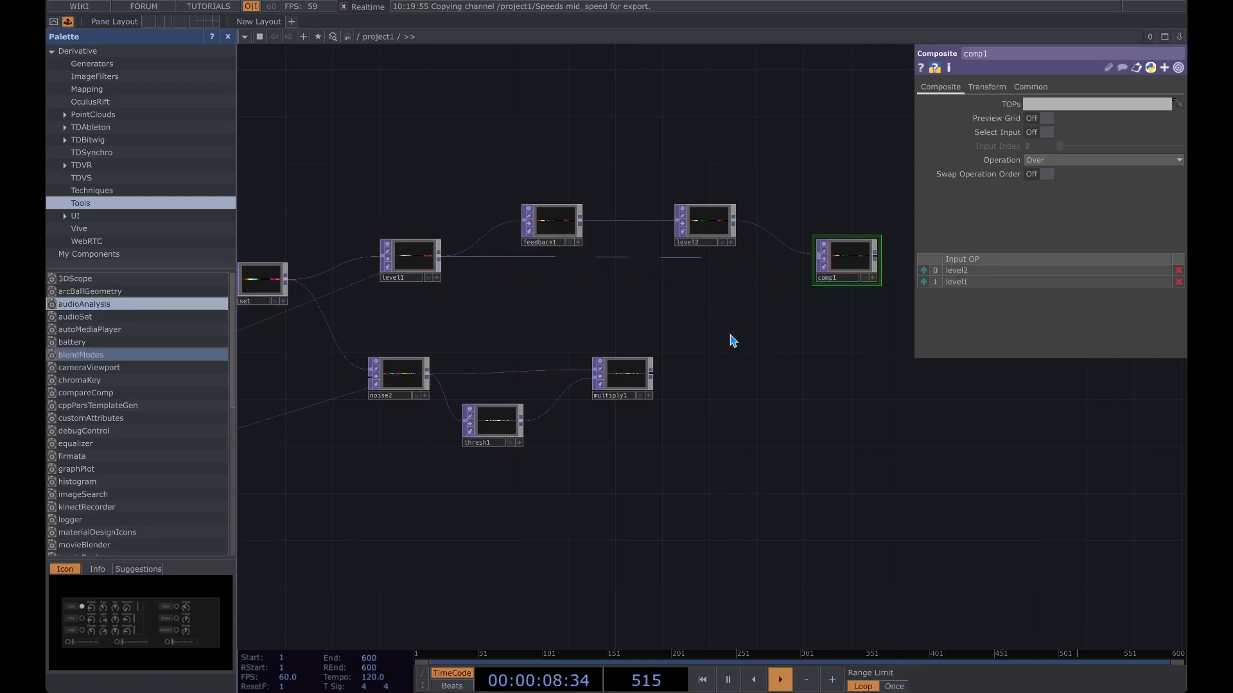
left_click_drag(651, 373, 804, 272)
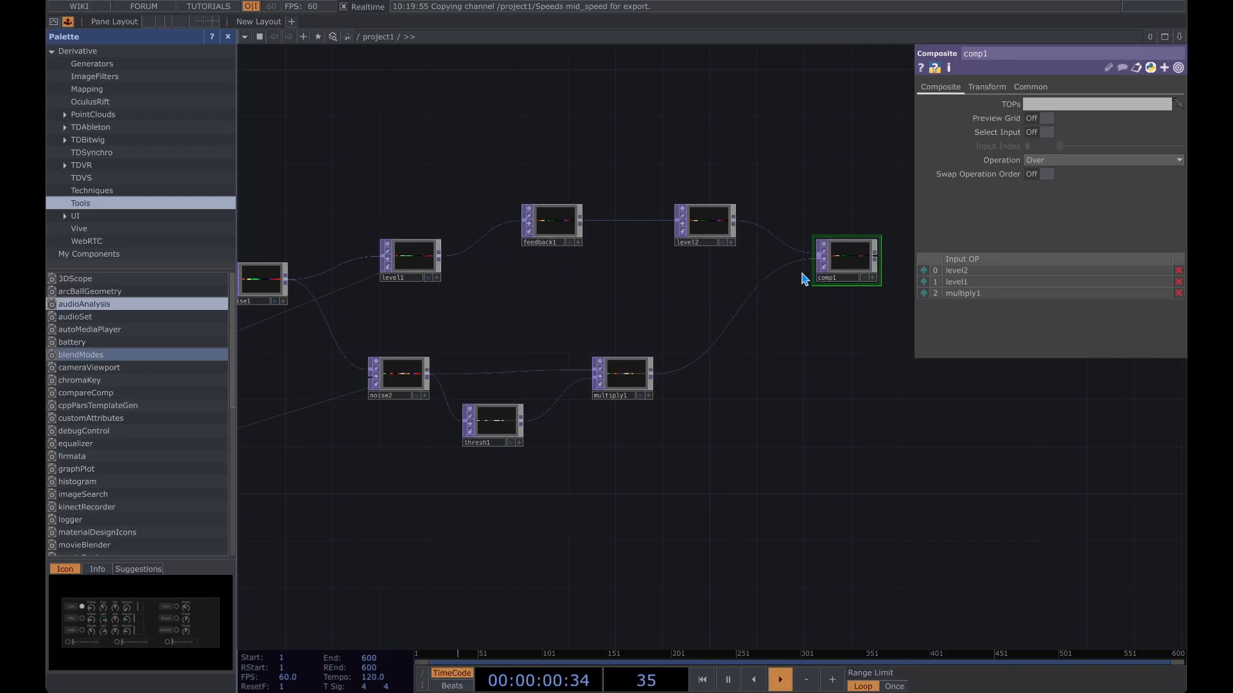
scroll(815, 305, "up", 3)
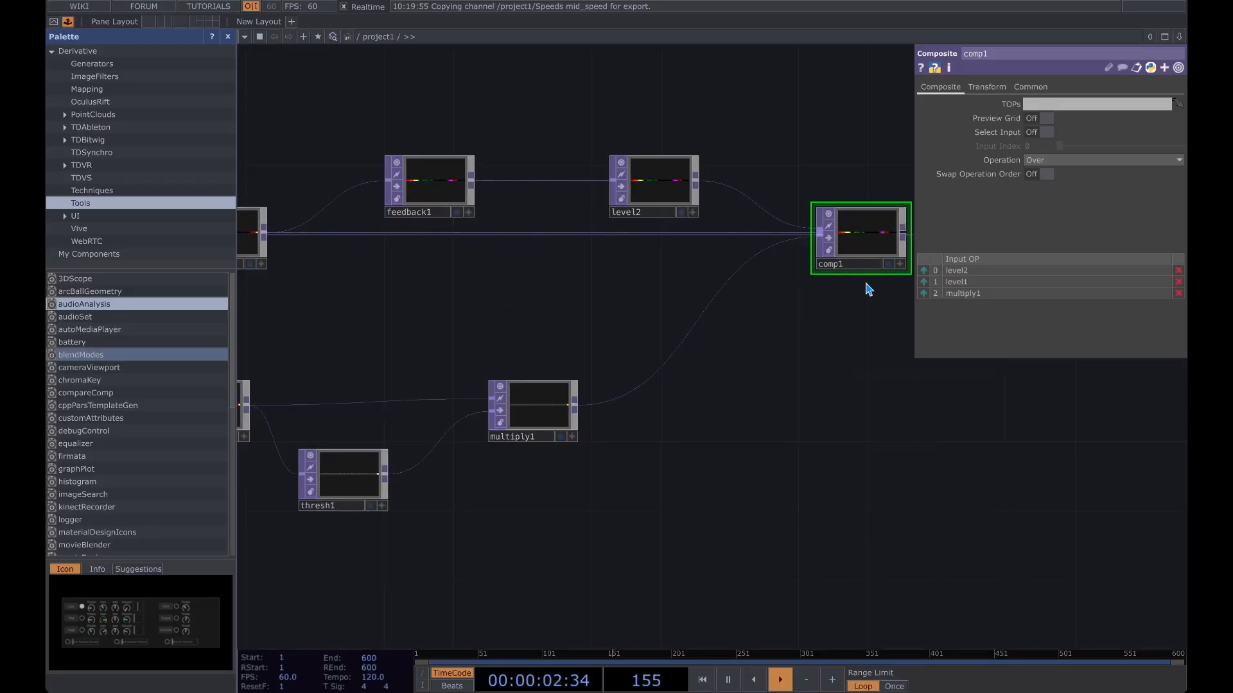
left_click_drag(521, 303, 650, 302)
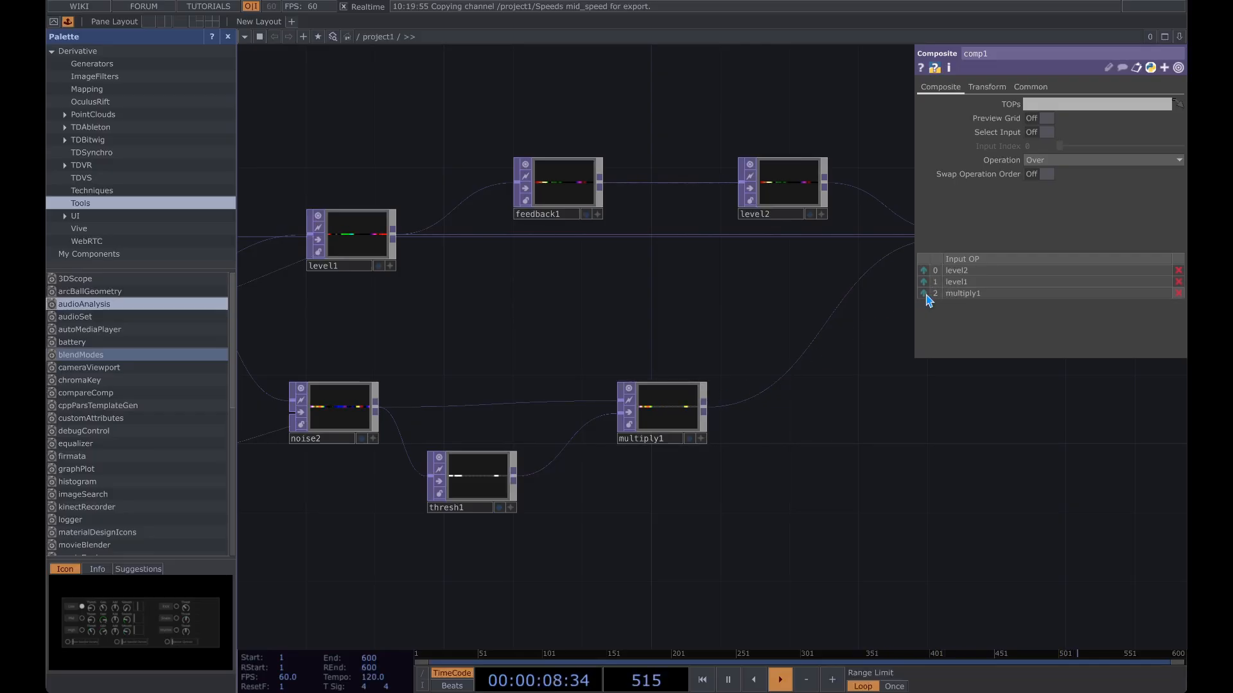
left_click_drag(826, 340, 545, 317)
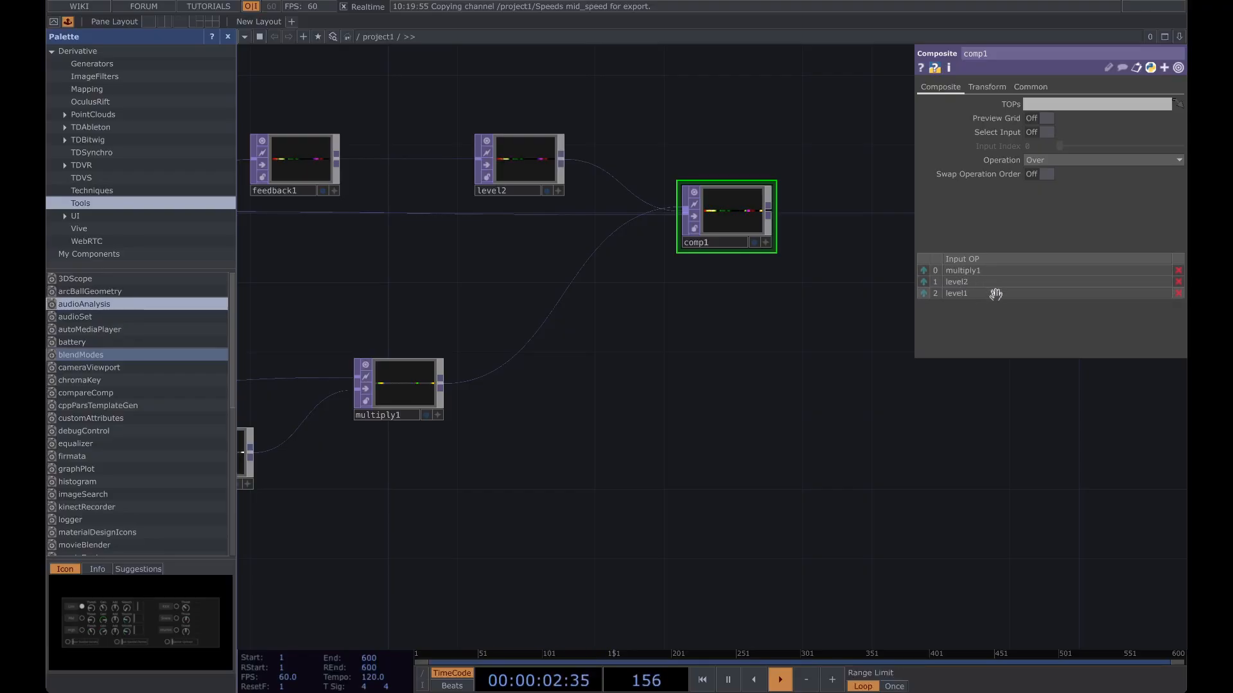
Set comp1 as feedback1's Target TOP to close the feedback loop
left_click_drag(791, 324, 724, 360)
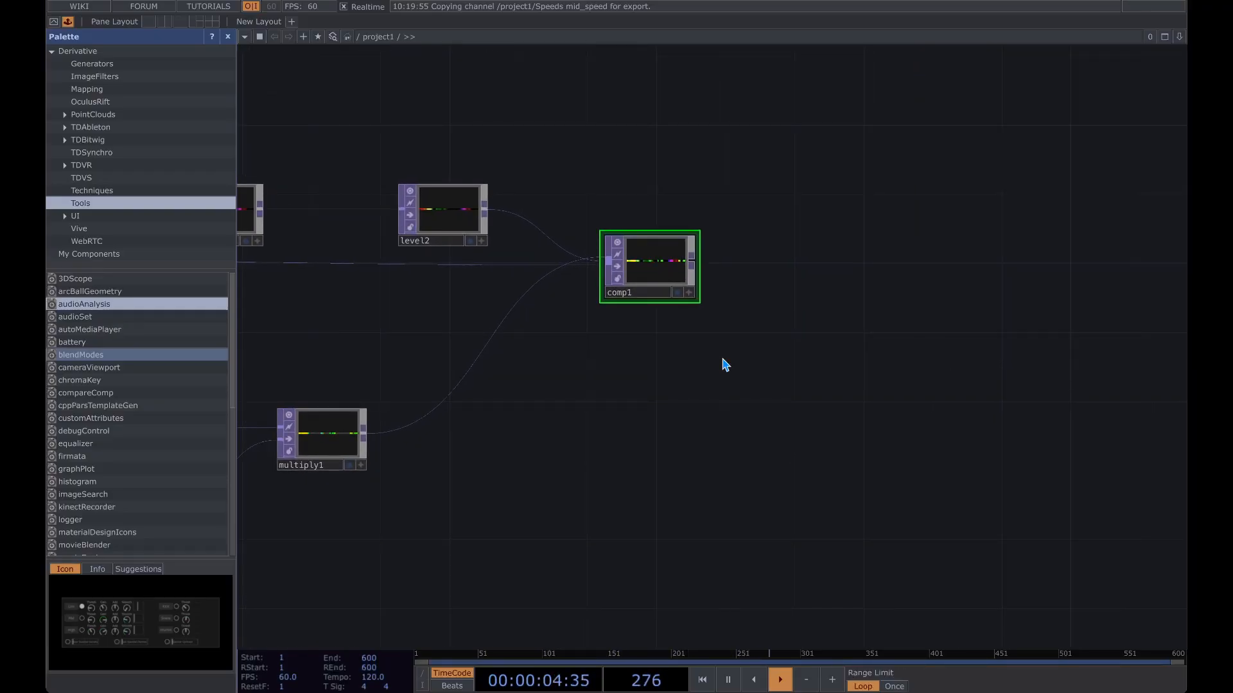
left_click_drag(660, 402, 808, 436)
left_click_drag(808, 307, 390, 259)
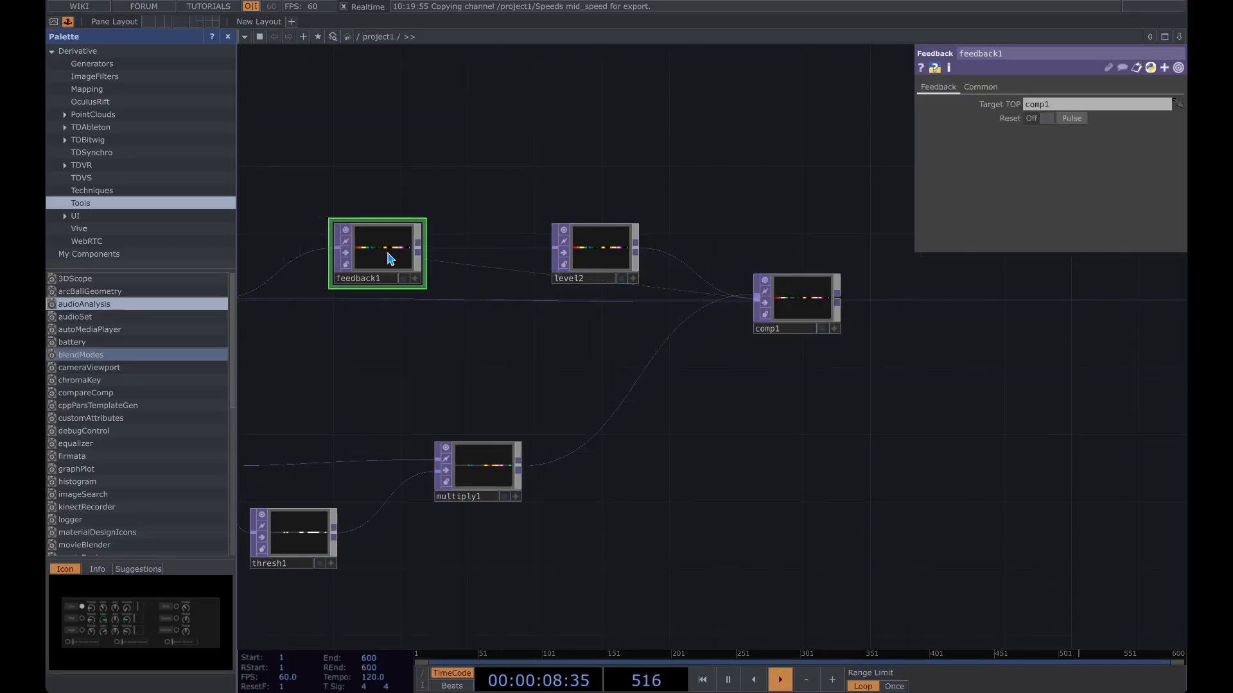
Examine the network's noise, threshold and feedback branches from chopto1 through to comp1
left_click_drag(888, 324, 605, 353)
left_click_drag(526, 328, 537, 326)
scroll(622, 357, "down", 2)
left_click_drag(591, 374, 805, 365)
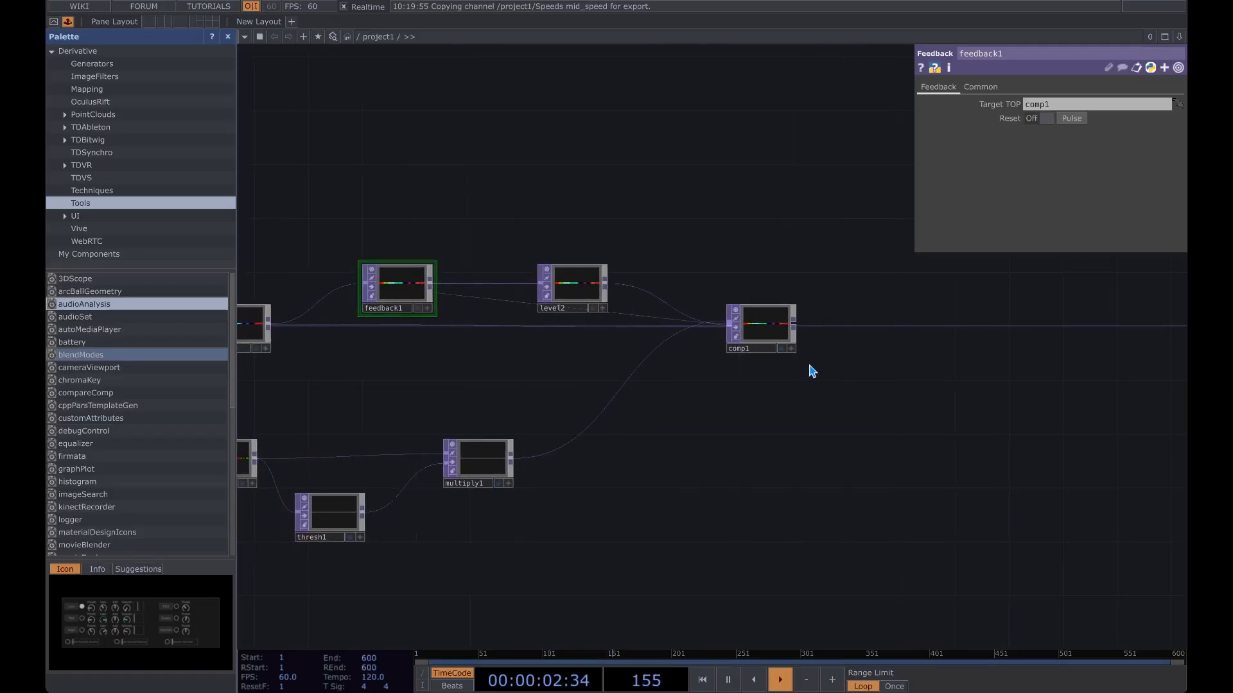
left_click_drag(507, 363, 580, 358)
scroll(575, 365, "down", 2)
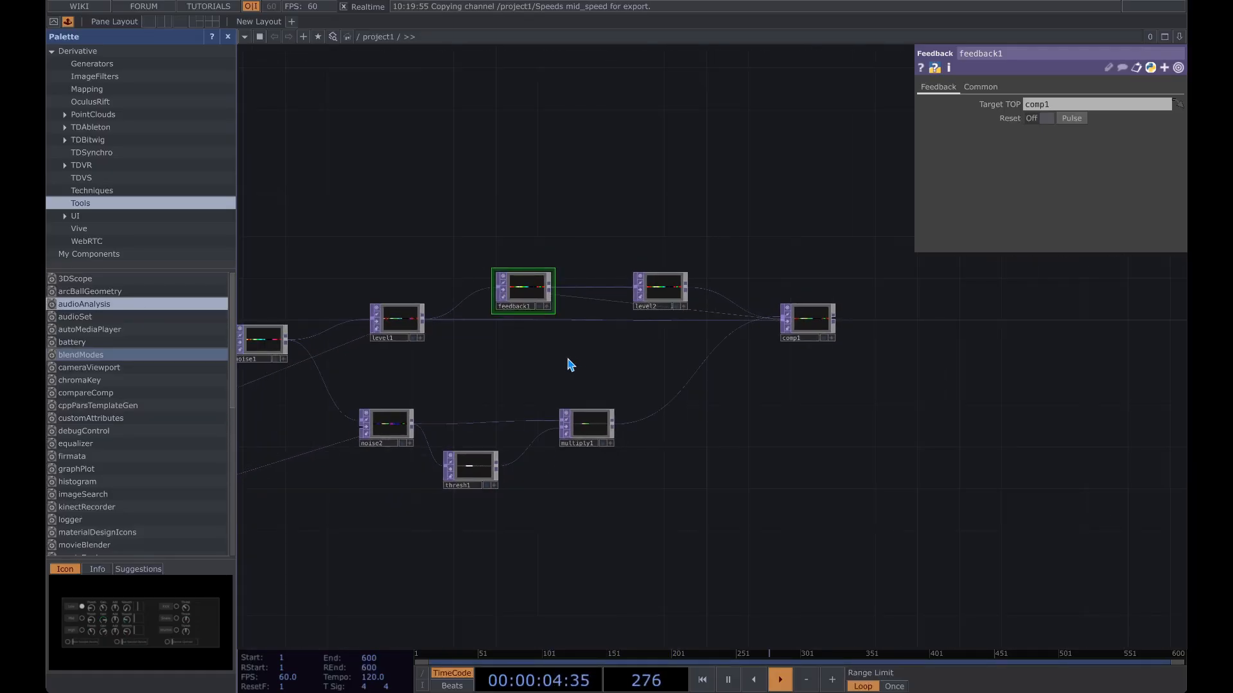
left_click_drag(445, 367, 614, 341)
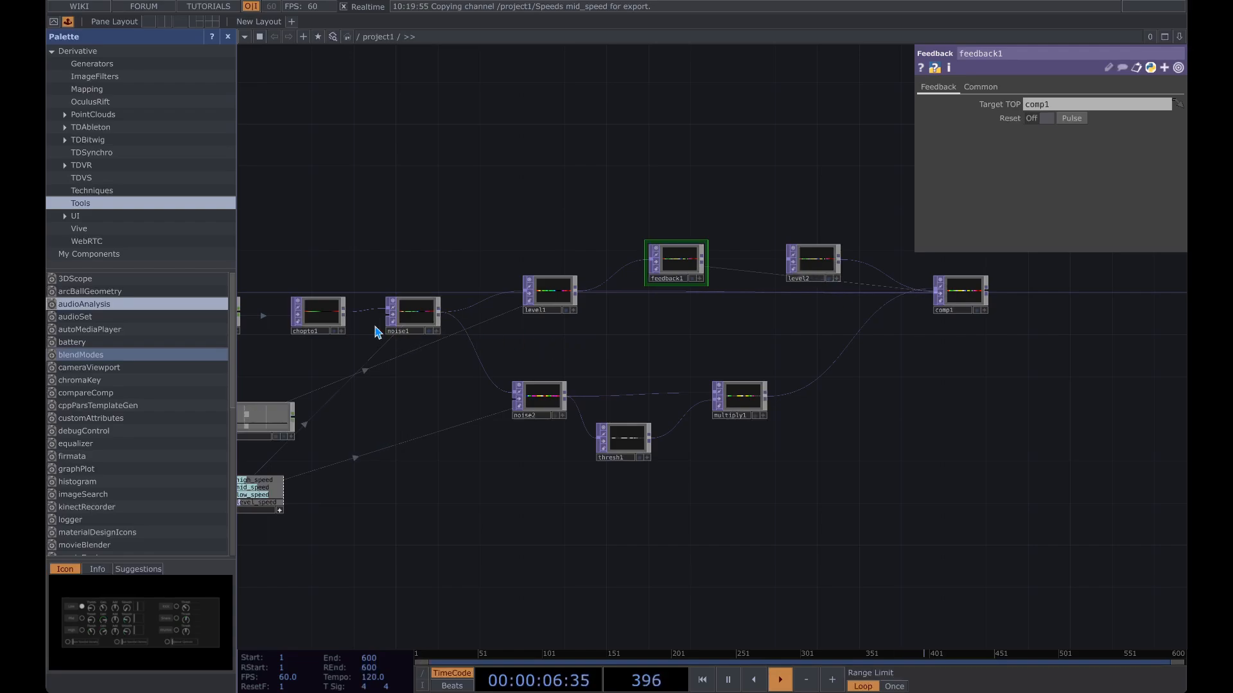
scroll(374, 263, "down", 1)
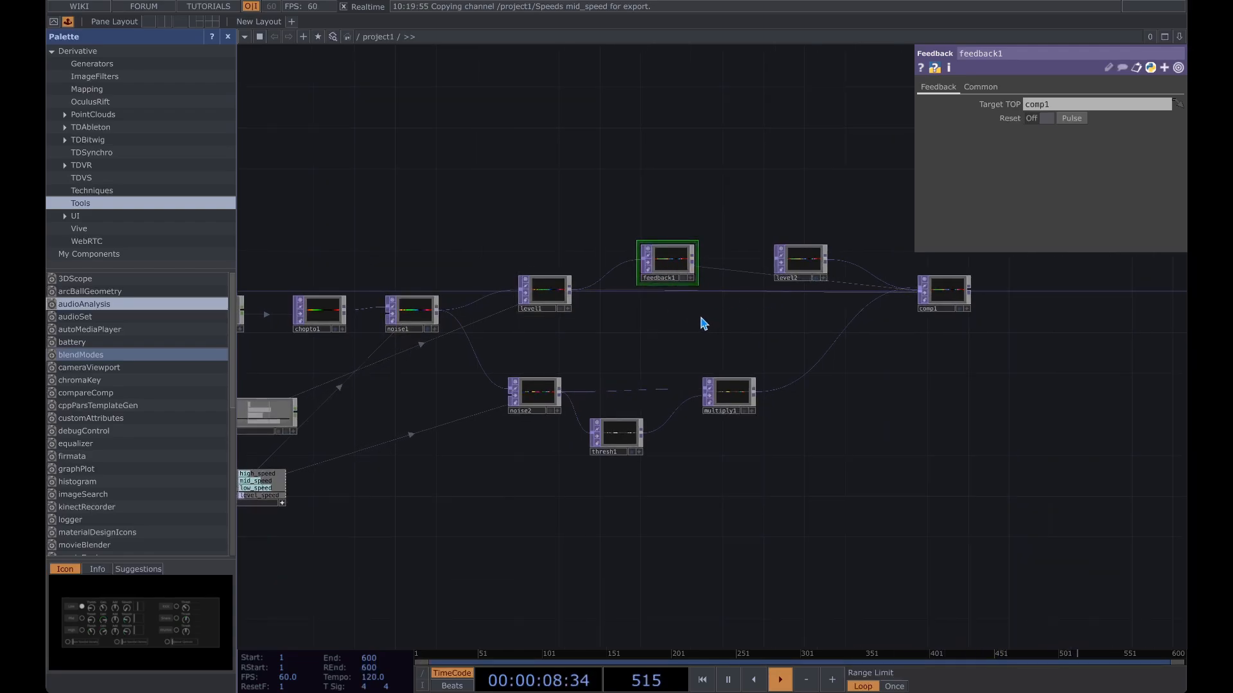
left_click_drag(704, 323, 335, 330)
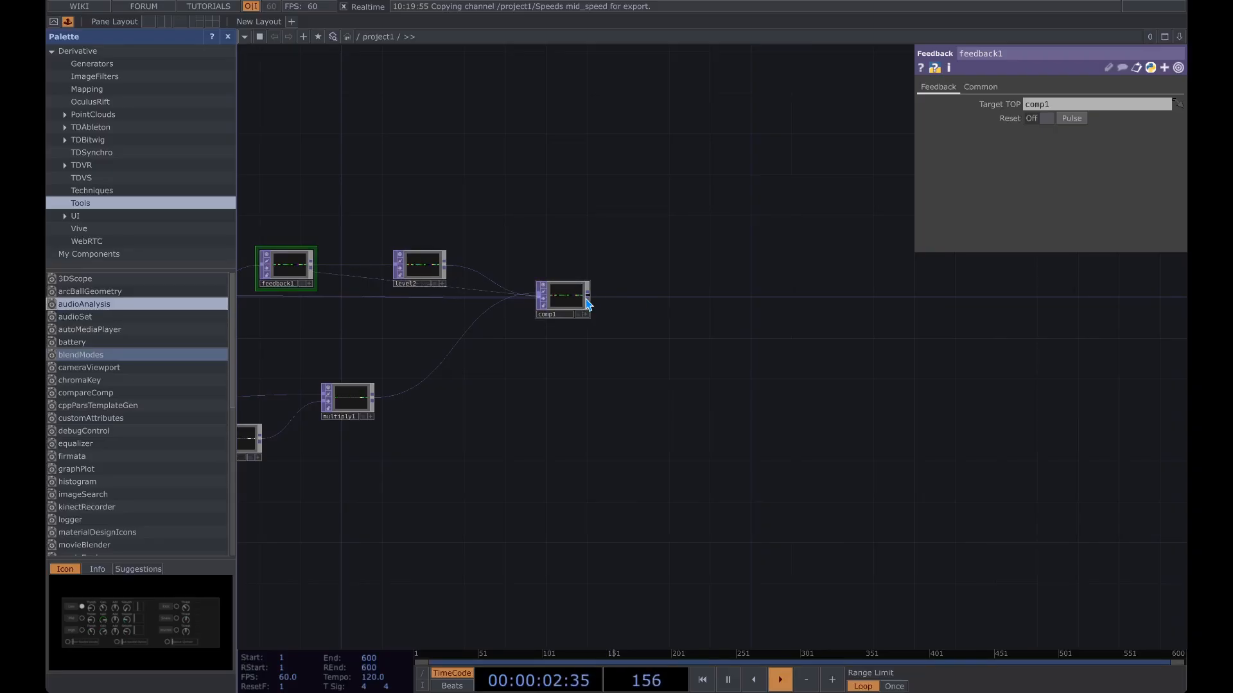
Add a Null TOP fed by comp1's output, followed by a TOP to CHOP that reads from the new null
left_click(585, 304)
left_click(697, 297)
left_click_drag(697, 296, 576, 328)
left_click(670, 328)
left_click(522, 158)
left_click(467, 185)
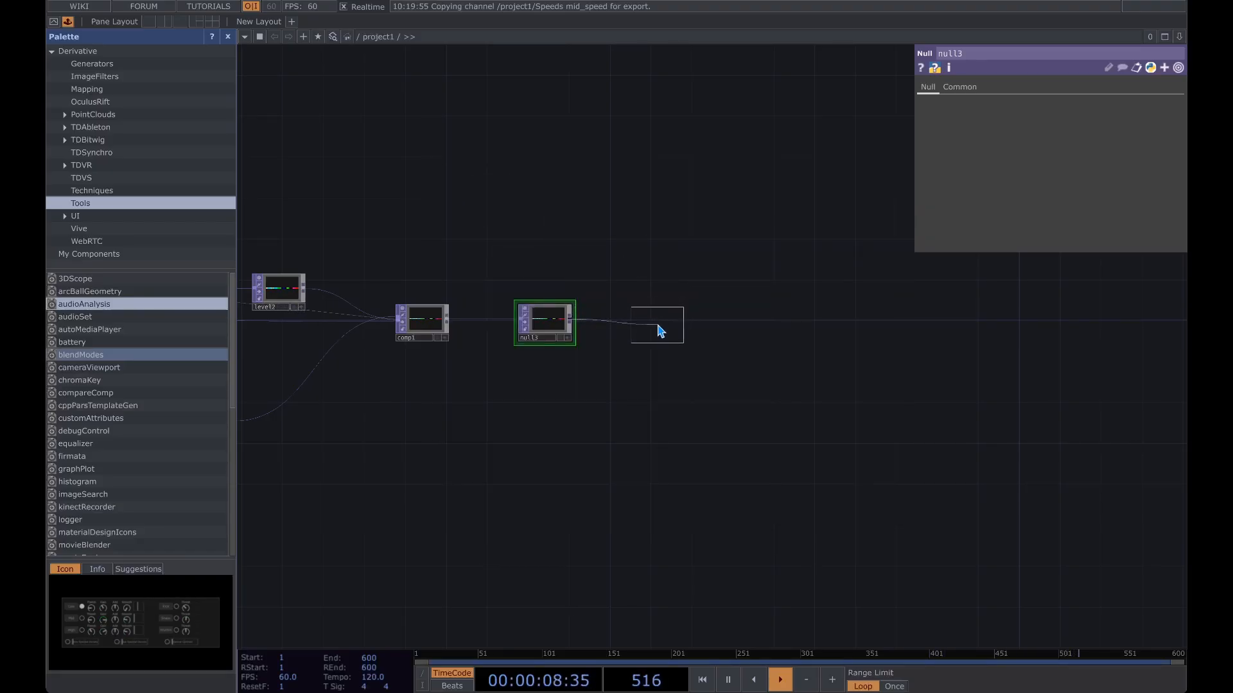
left_click(647, 324)
Cancel quitting the program and add a Null CHOP fed by topto1's output
key("super+q")
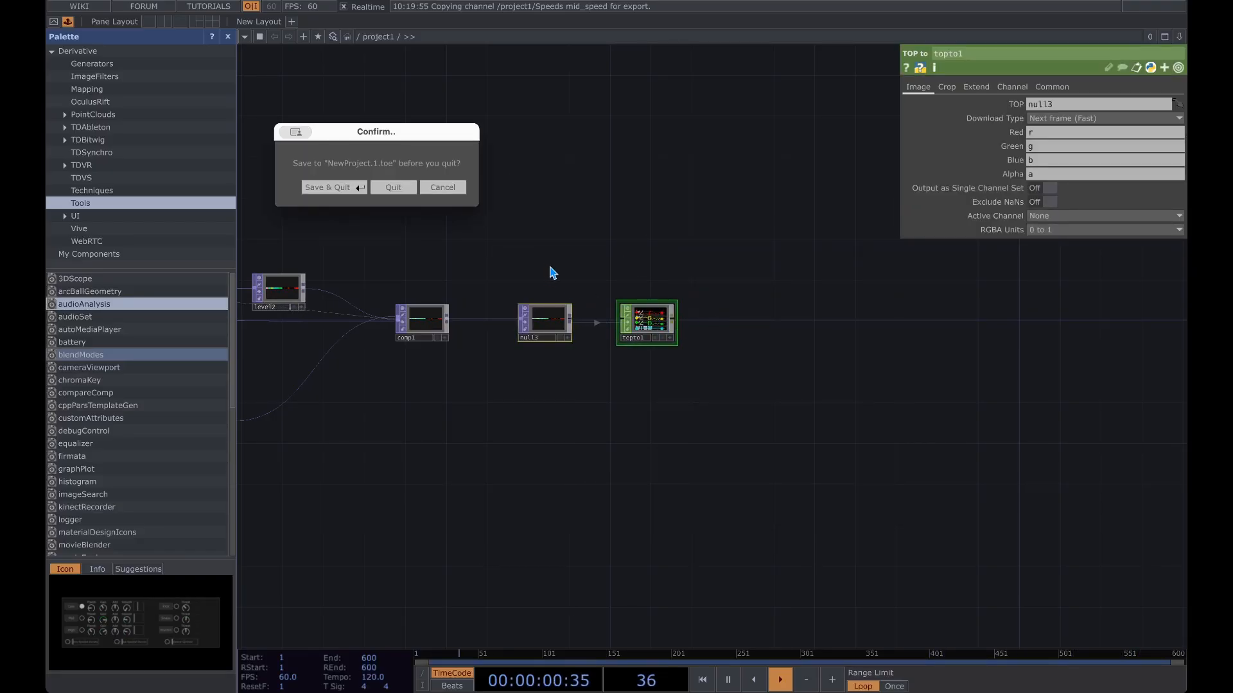
left_click(443, 187)
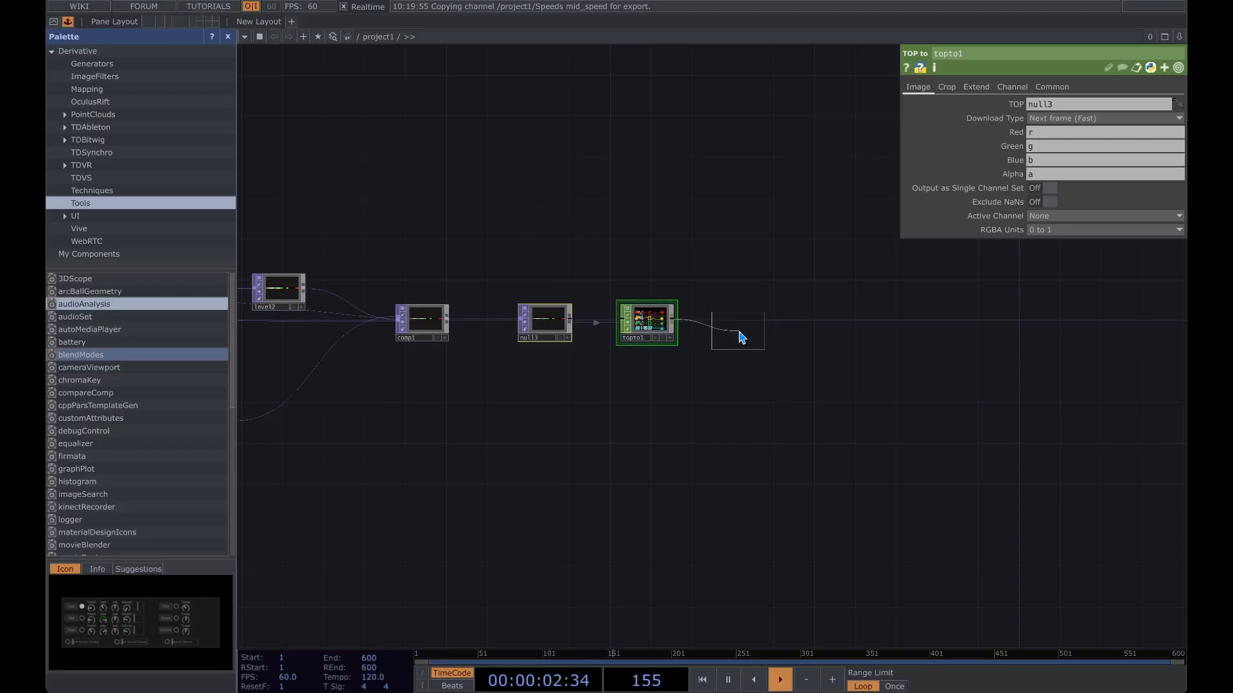
left_click(740, 320)
Add a CHOP to SOP fed by null4, place it beyond null4 and check its warning details
left_click_drag(805, 346, 689, 360)
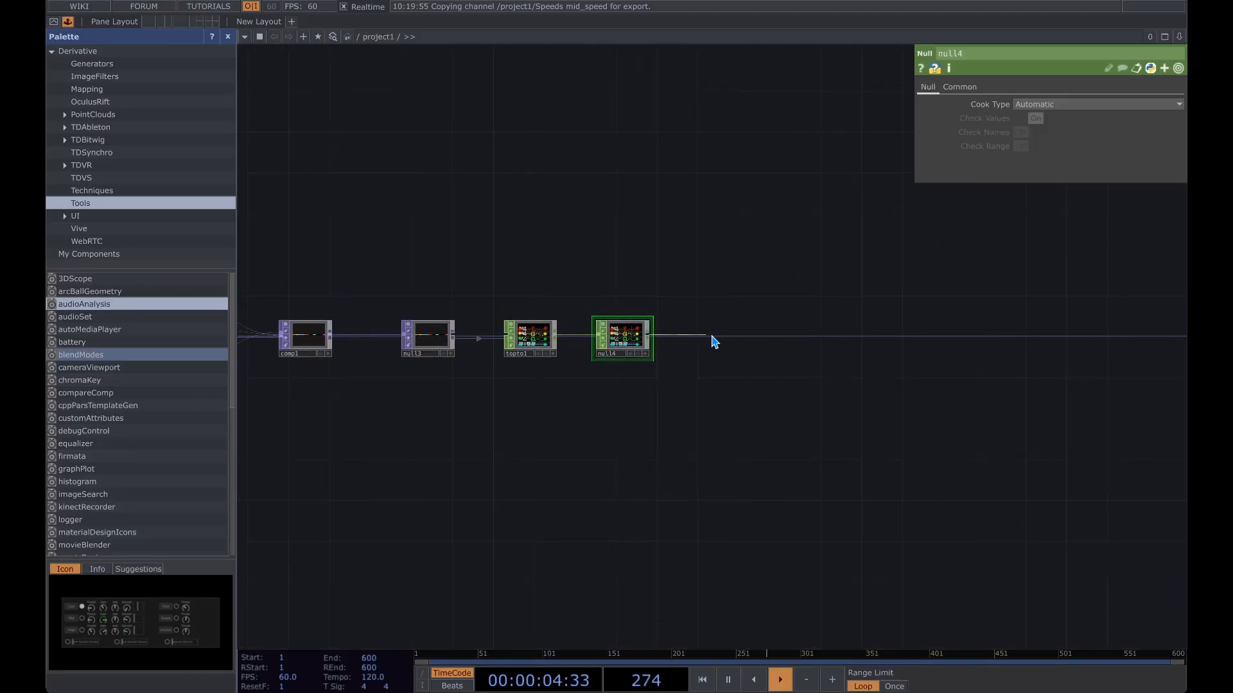
key("Tab")
left_click(635, 172)
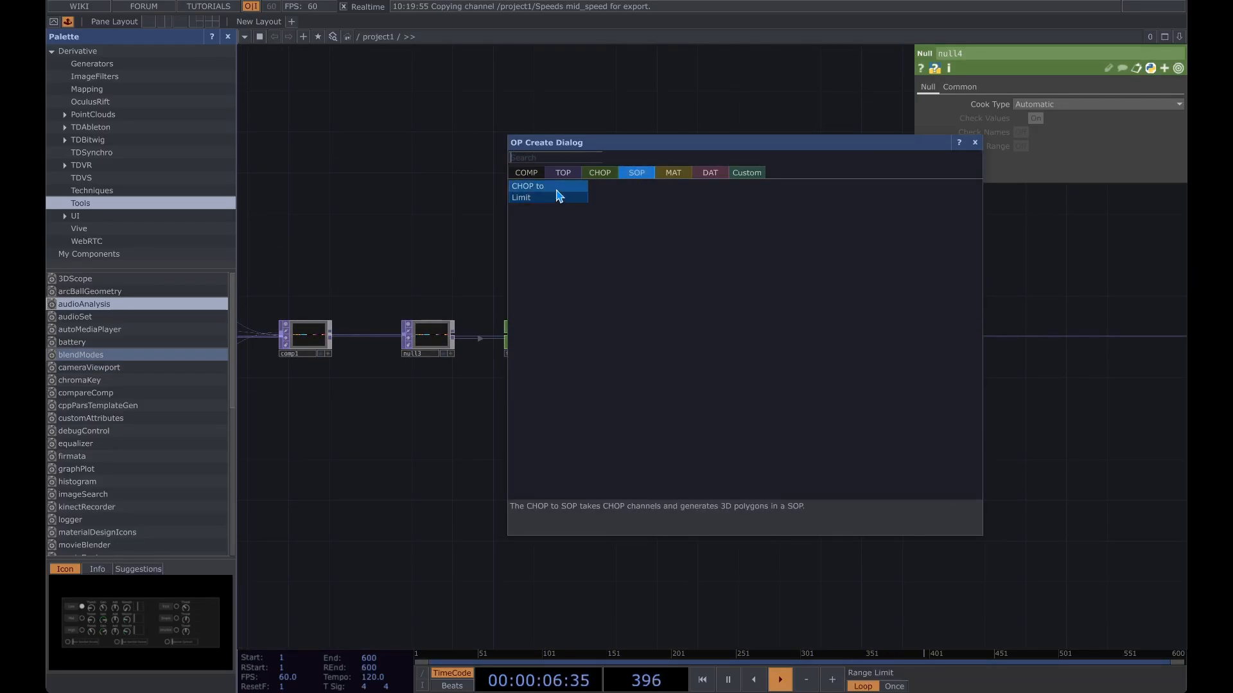
left_click(555, 188)
left_click(714, 345)
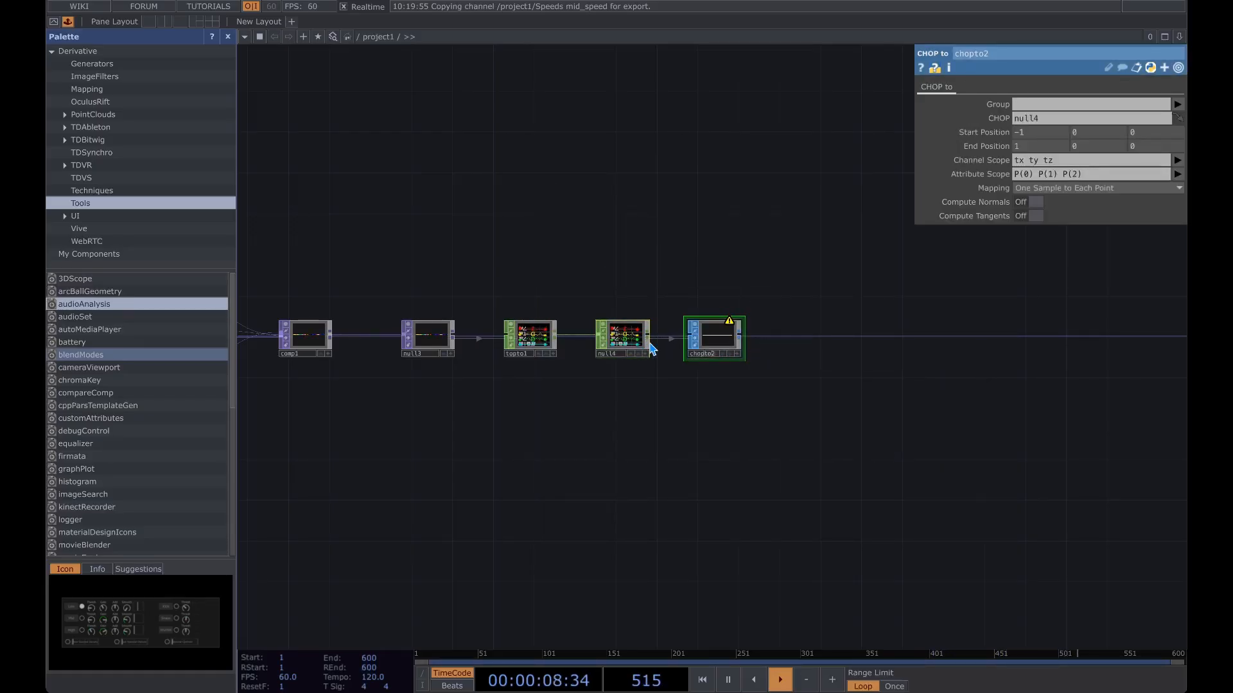
scroll(645, 347, "up", 2)
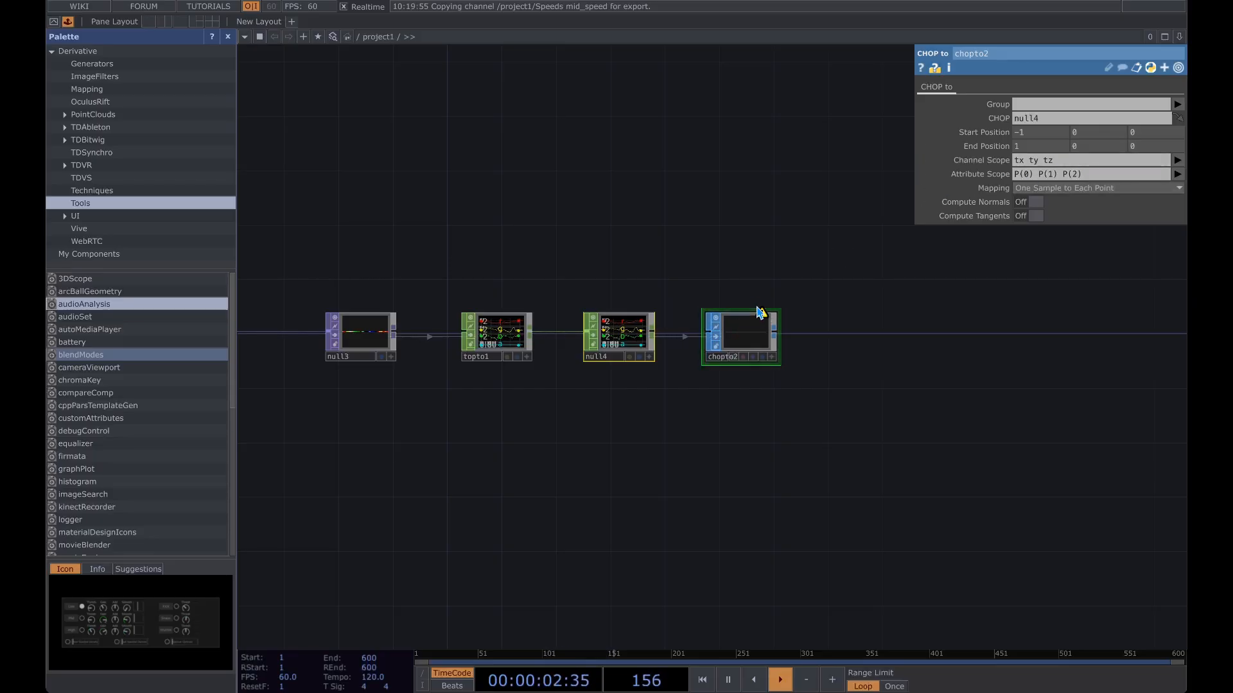
mouse_move(762, 315)
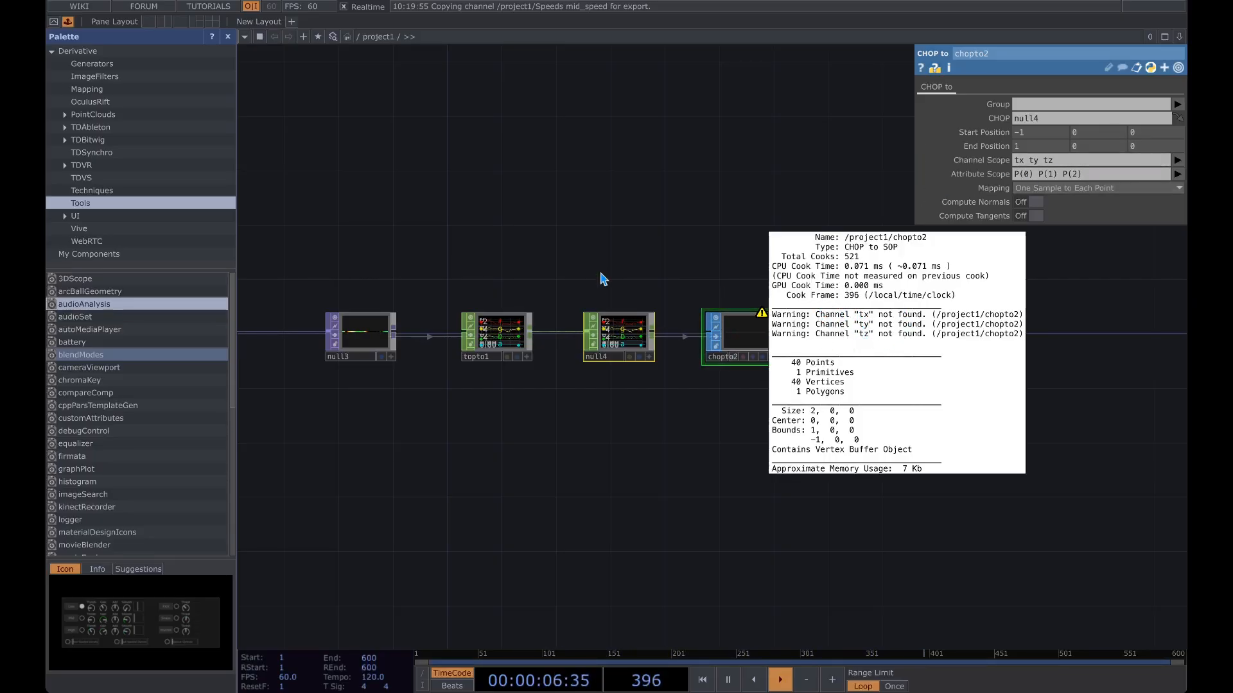
Rename topto1's red, green and blue channels as tx, ty and tz, and clear the alpha channel name
left_click_drag(517, 283, 614, 256)
scroll(626, 270, "up", 2)
left_click(612, 303)
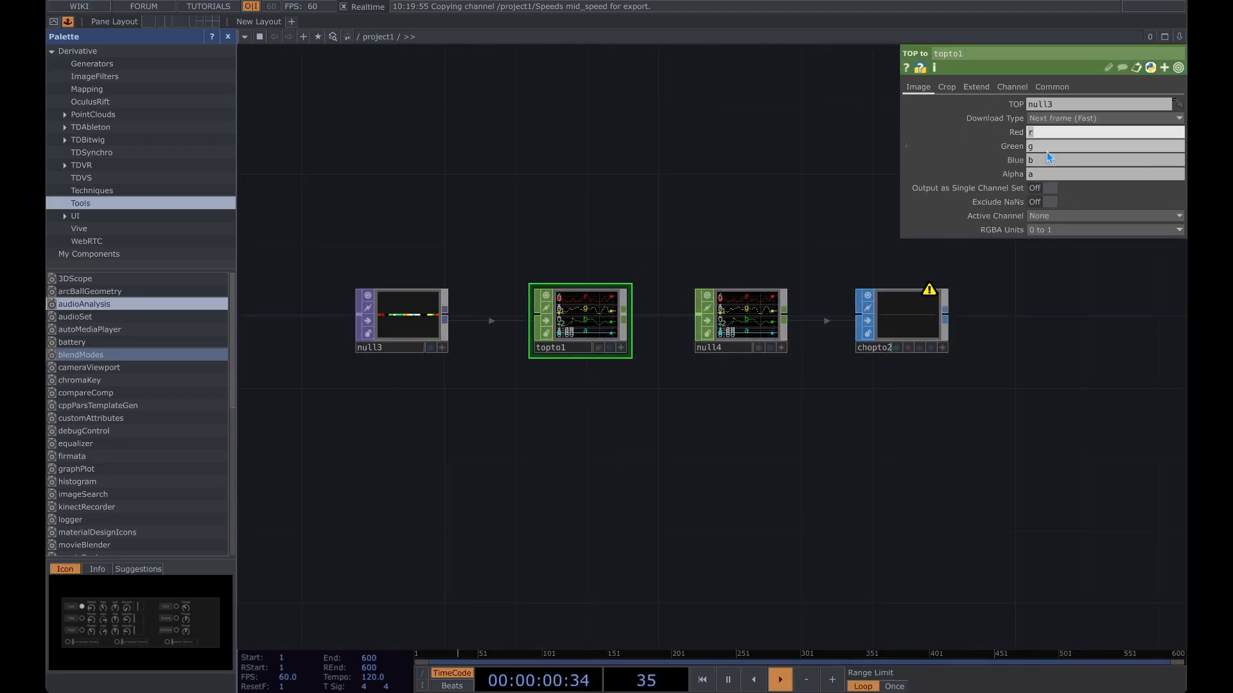
key("Tab")
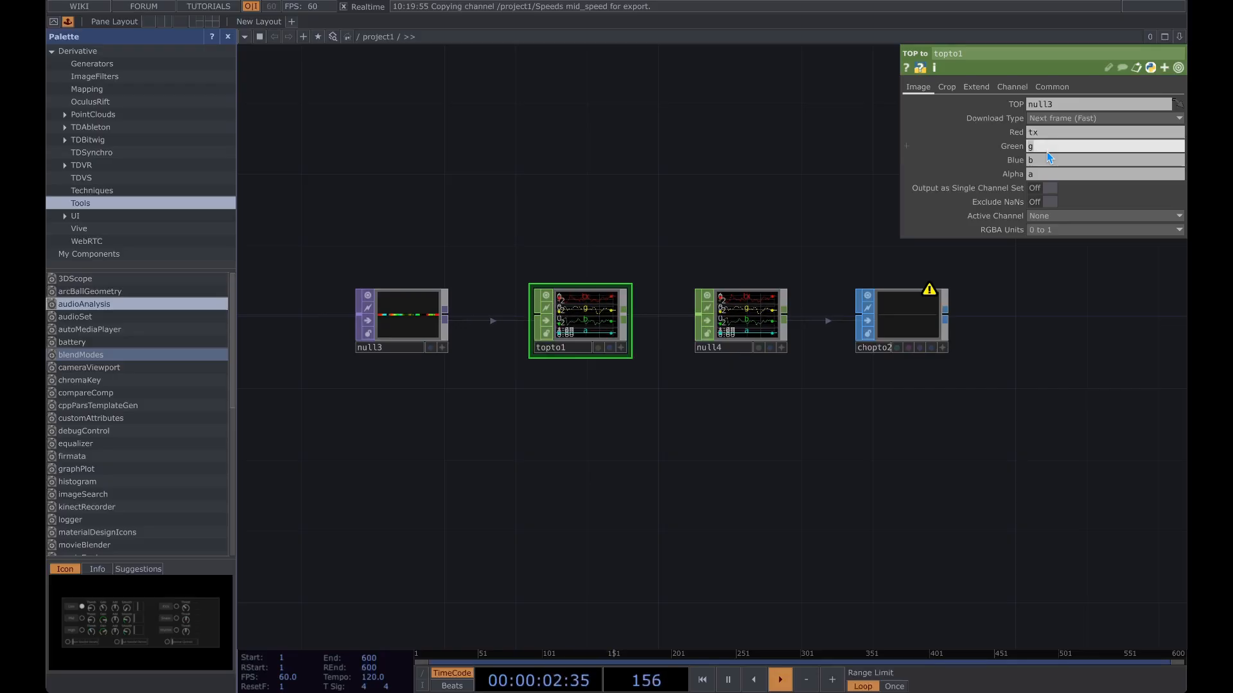
type("ty")
key("Tab")
type("t")
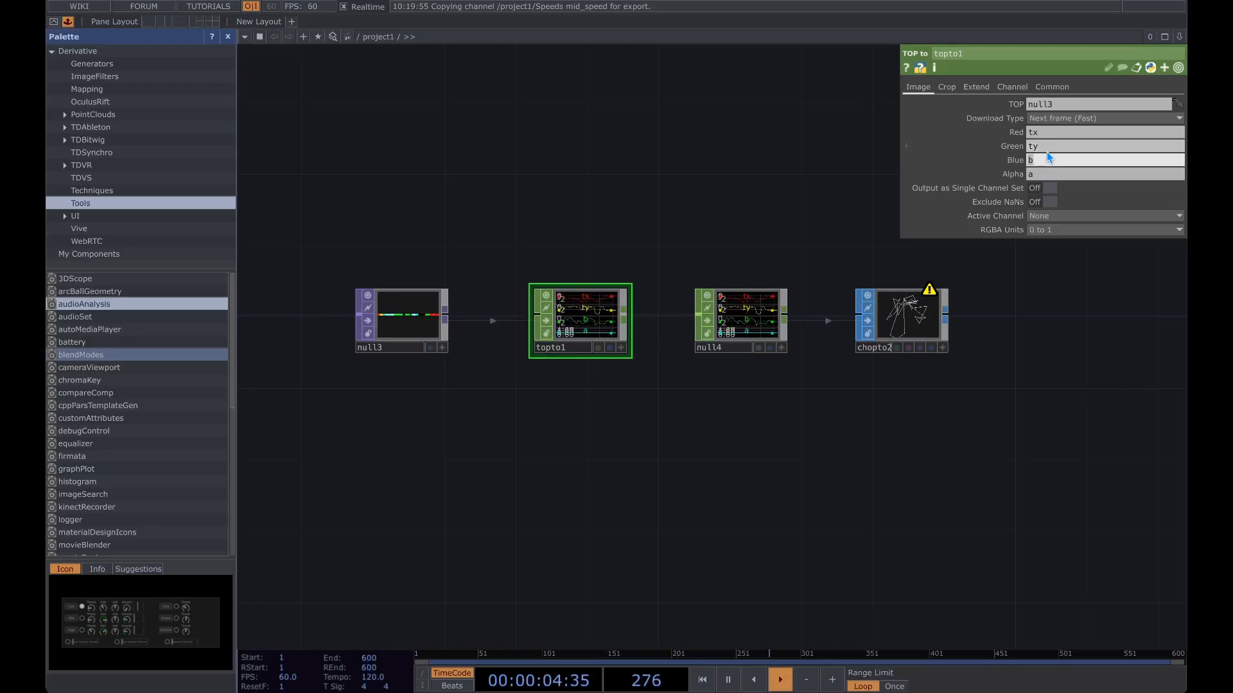
type("z")
key("Tab")
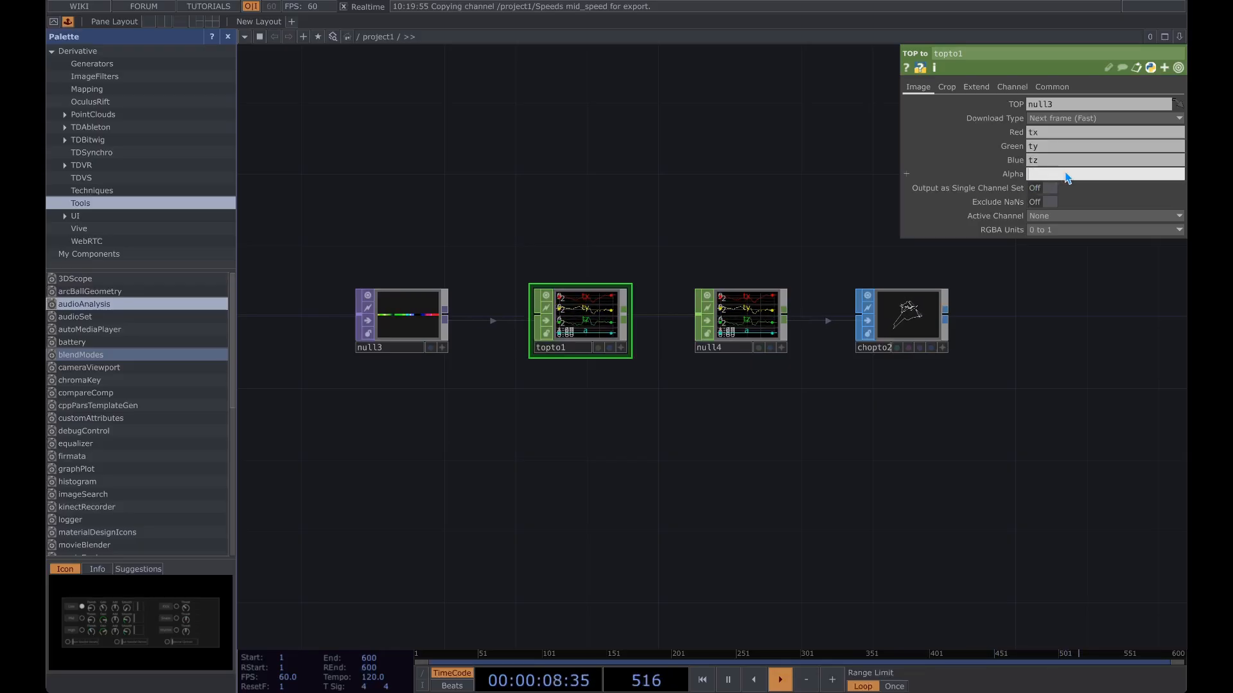
key("p")
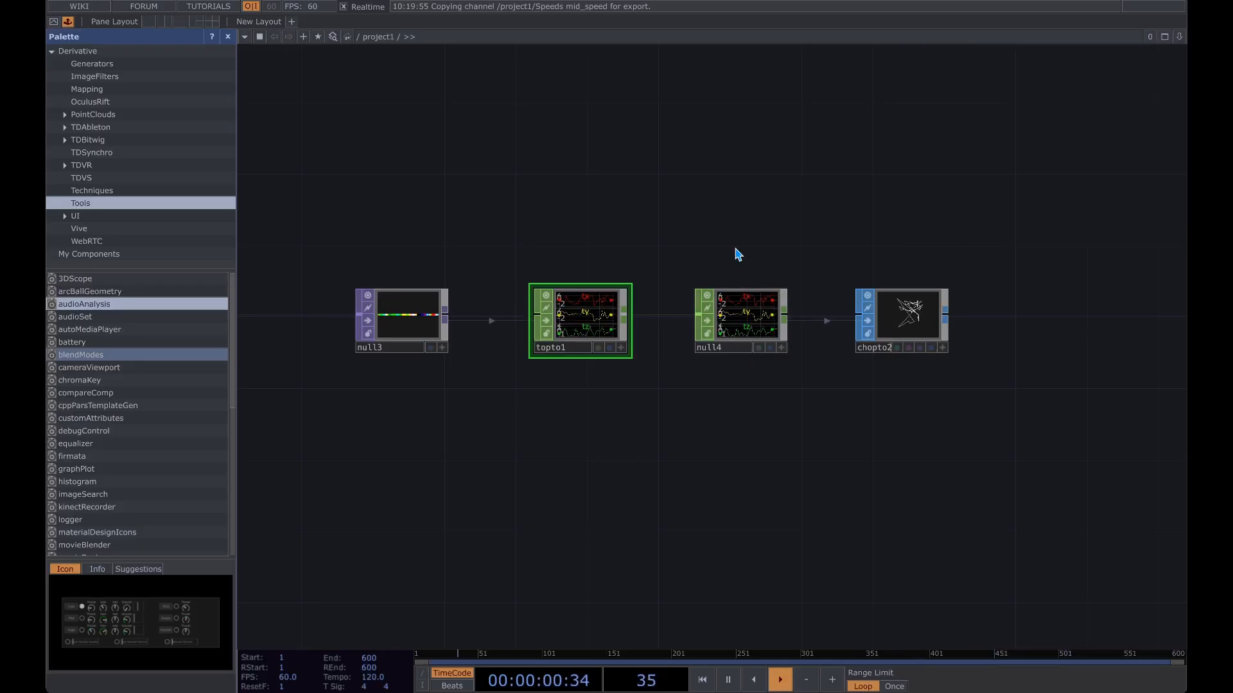
Examine chopto2's animated line geometry from several distances, alongside the tx, ty and tz channels in null4
scroll(859, 157, "down", 3)
left_click_drag(862, 156, 666, 139)
left_click_drag(756, 208, 702, 182)
scroll(696, 193, "up", 5)
left_click(627, 263)
scroll(632, 265, "up", 2)
left_click_drag(720, 238, 782, 286)
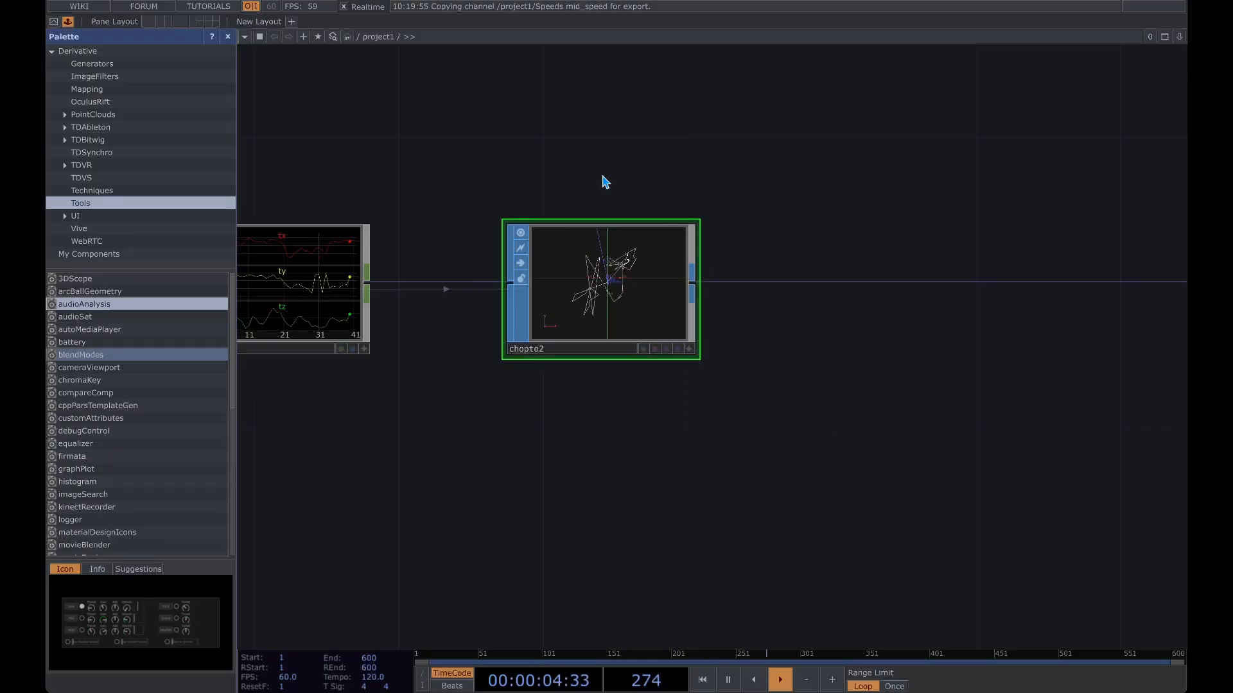
left_click_drag(611, 184, 702, 198)
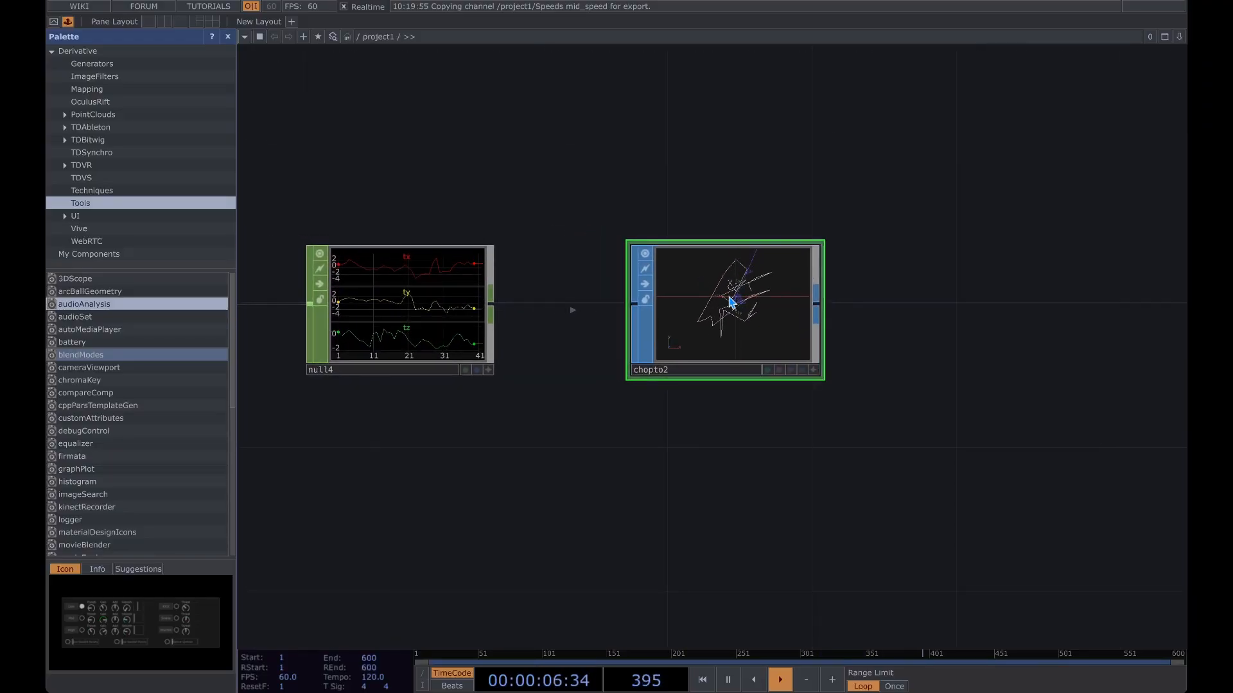
scroll(597, 250, "down", 4)
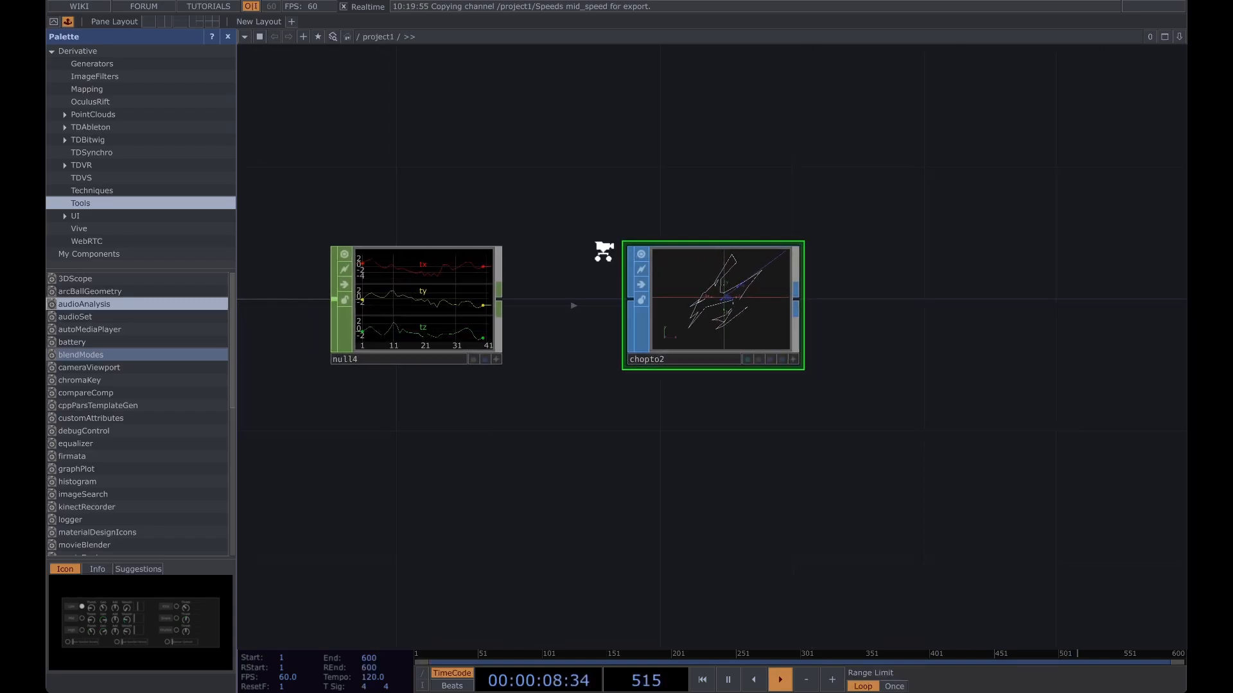
scroll(717, 296, "up", 4)
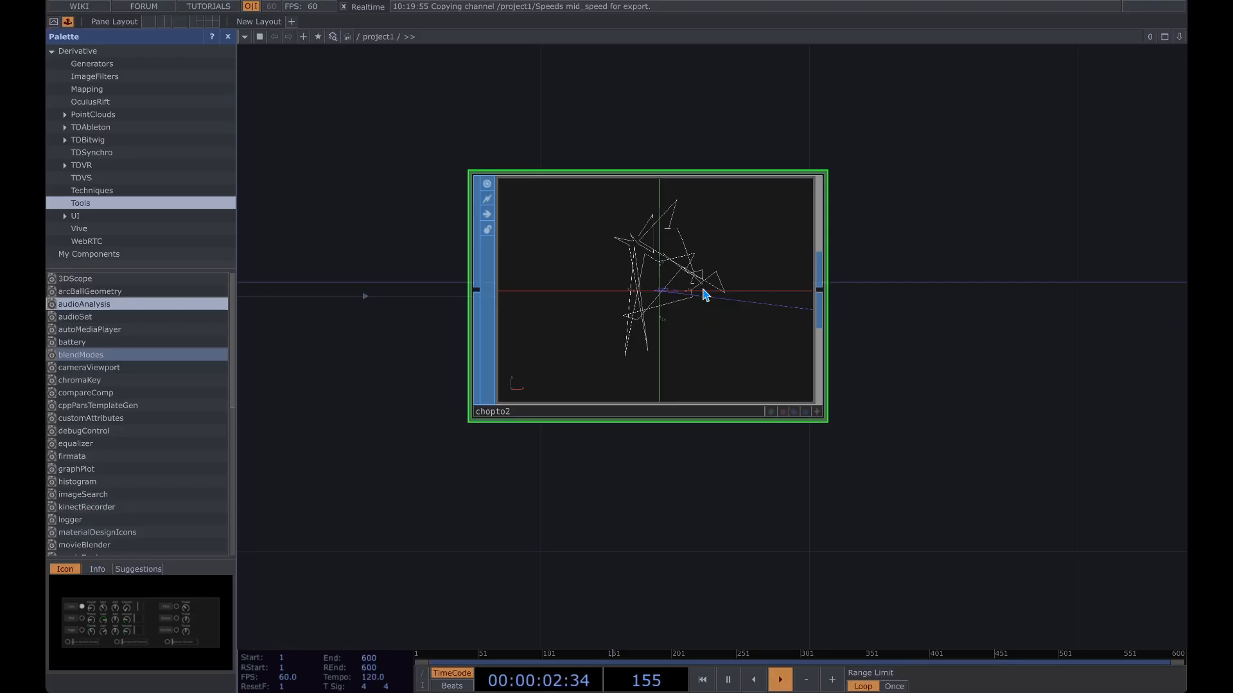
scroll(658, 272, "down", 1)
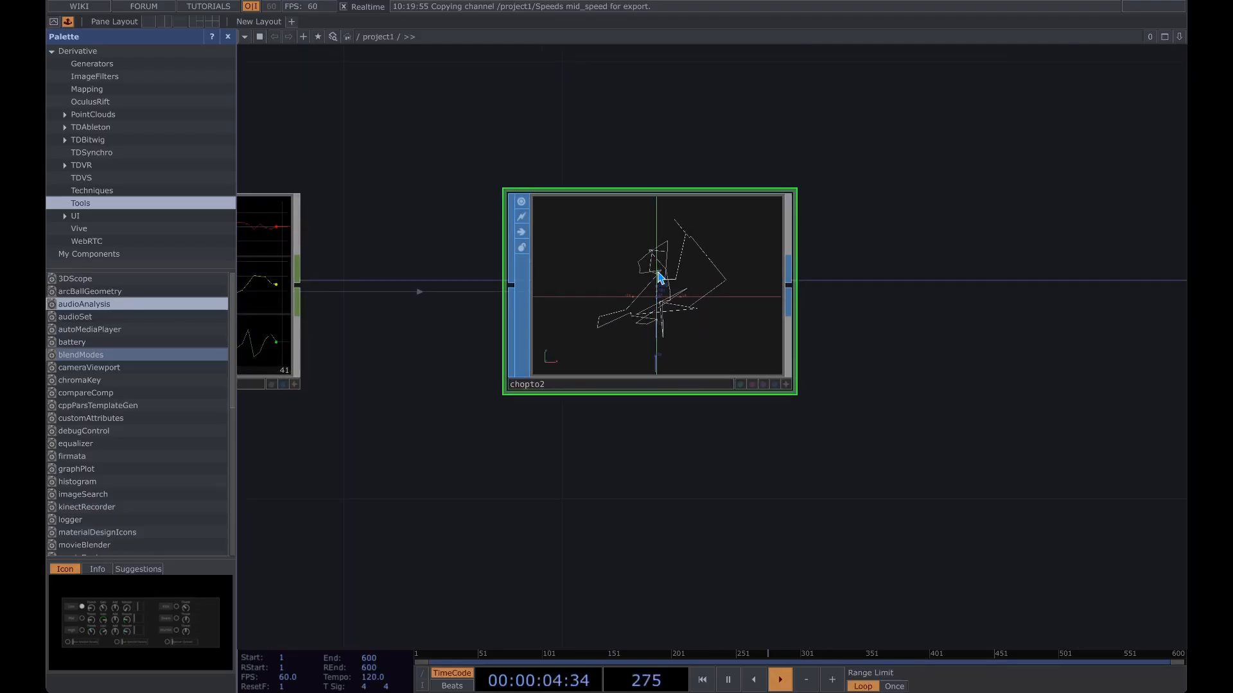
scroll(660, 278, "down", 1)
scroll(658, 277, "down", 1)
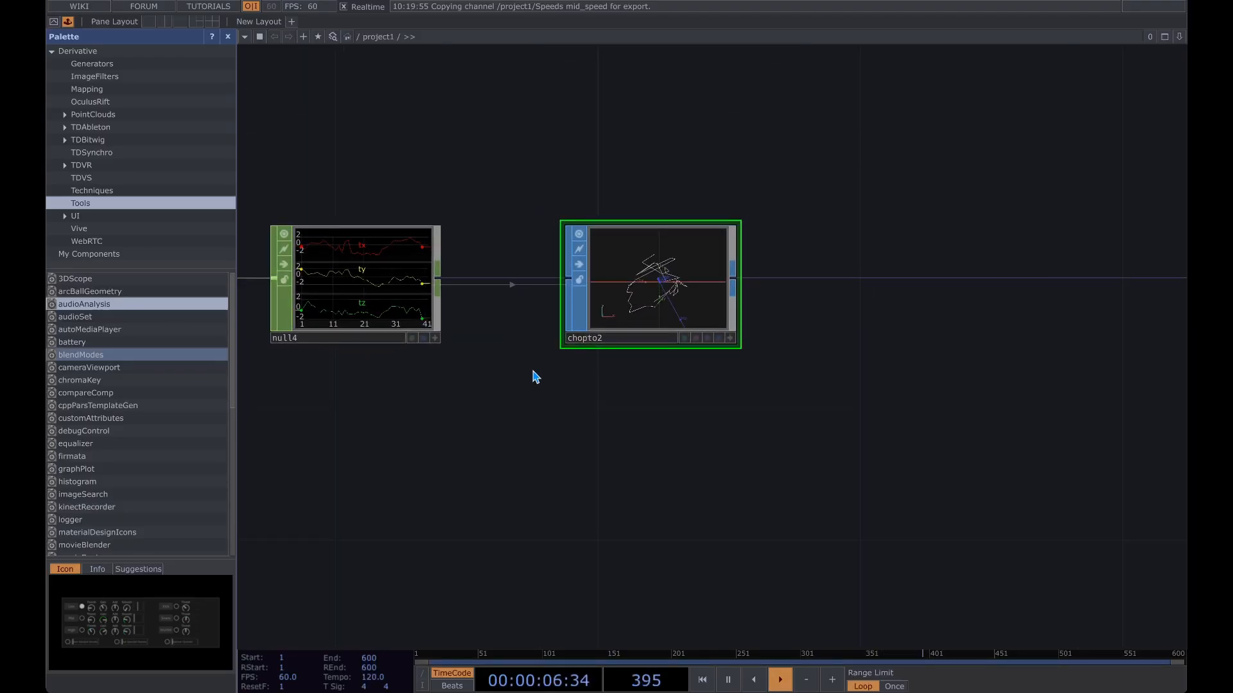
scroll(514, 398, "down", 4)
Try setting circle1's divisions to 200 and check the resulting line in chopto2
left_click_drag(572, 413, 794, 413)
scroll(578, 363, "up", 5)
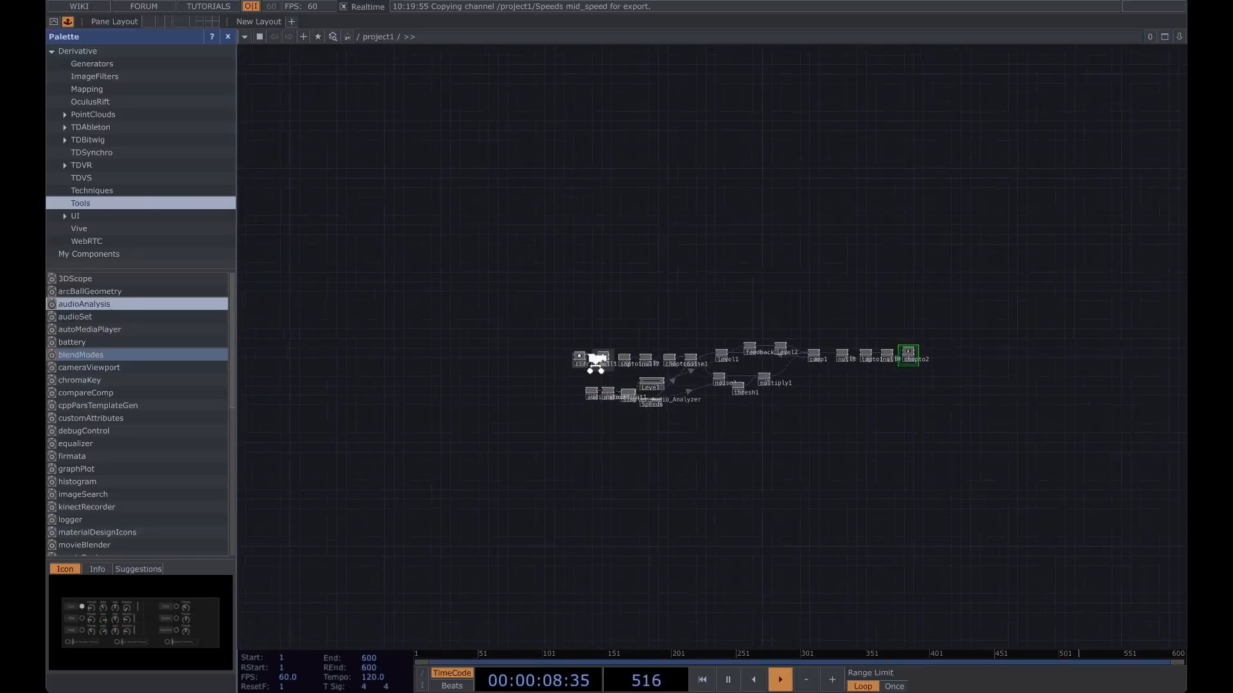
key("p")
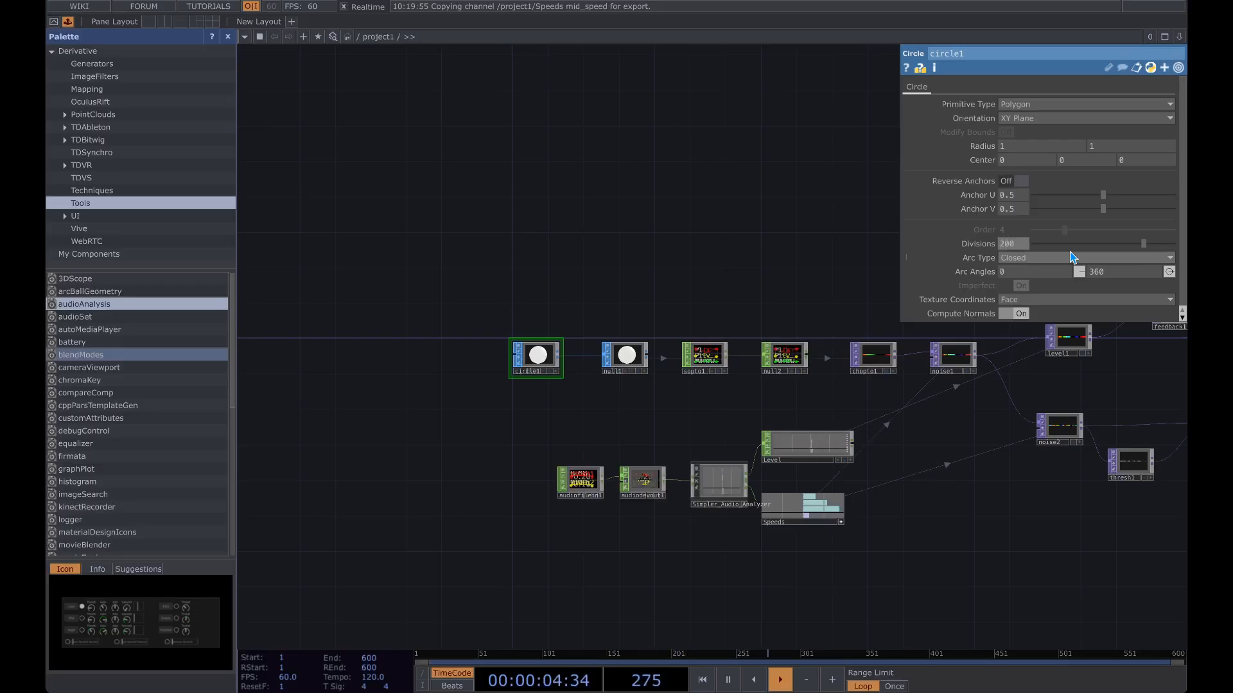
key("p")
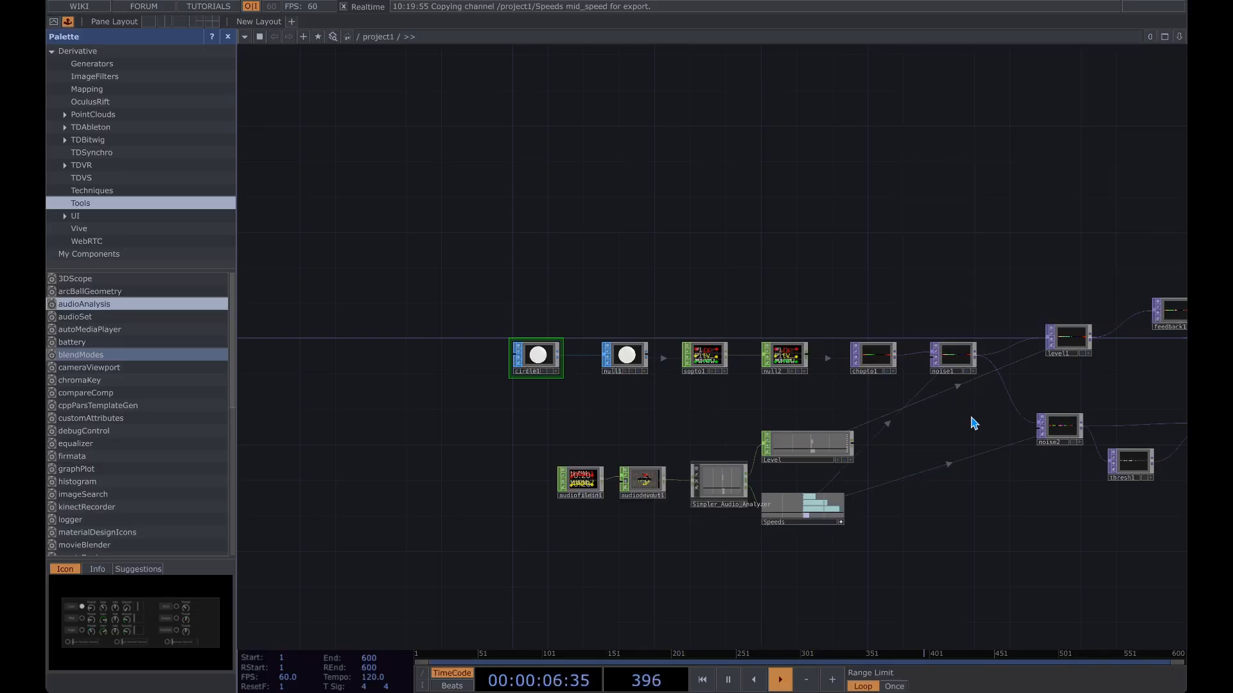
left_click_drag(940, 434, 518, 387)
left_click_drag(947, 352, 342, 369)
middle_click_drag(776, 324, 751, 314)
scroll(691, 294, "up", 5)
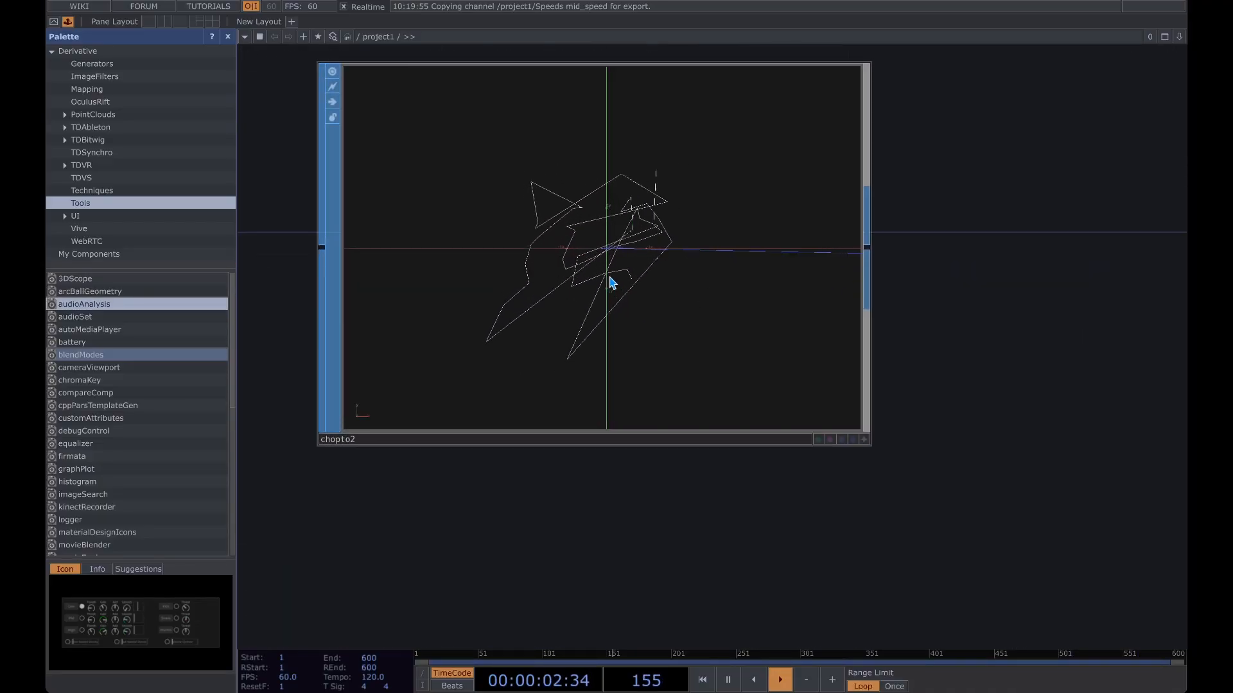
Restore circle1's divisions to the previous count
scroll(611, 278, "down", 5)
left_click_drag(482, 319, 874, 319)
scroll(441, 346, "down", 1)
left_click_drag(441, 346, 1119, 292)
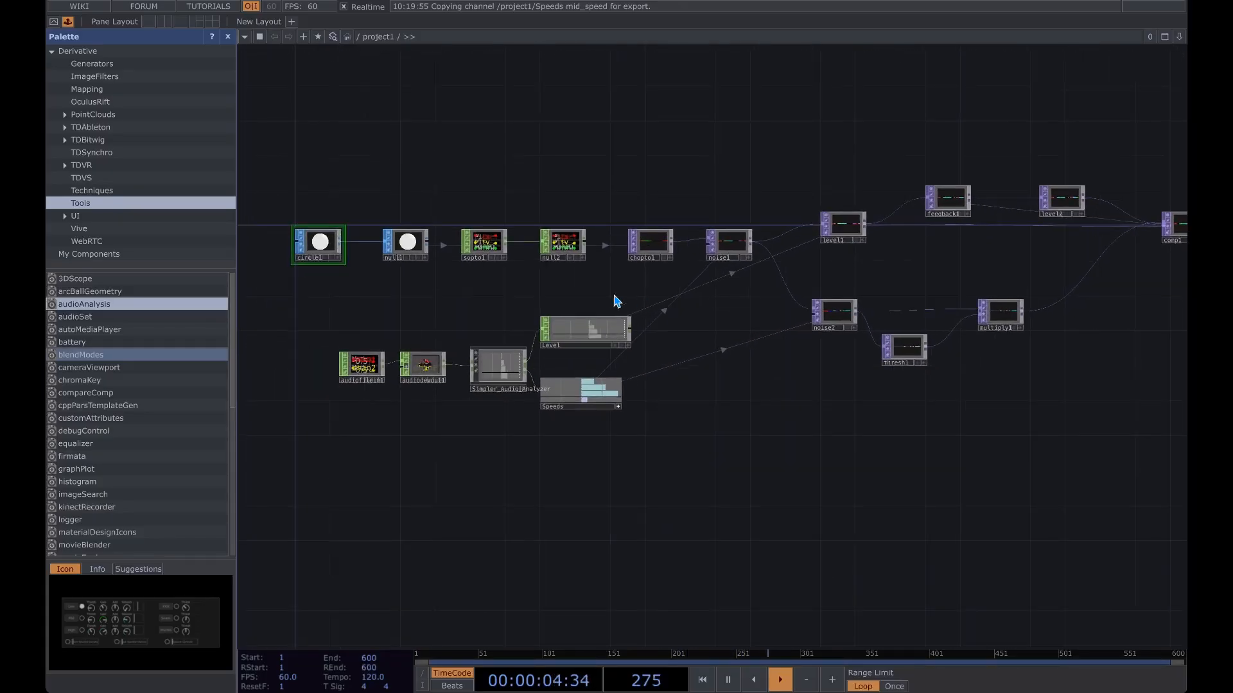
scroll(546, 292, "down", 1)
key("p")
left_click_drag(1042, 402, 709, 424)
left_click_drag(963, 365, 838, 413)
key("p")
Inspect chopto2's animated line shape beside null4's channel curves
scroll(881, 304, "up", 10)
scroll(671, 309, "down", 3)
scroll(680, 309, "down", 2)
left_click_drag(709, 311, 1053, 251)
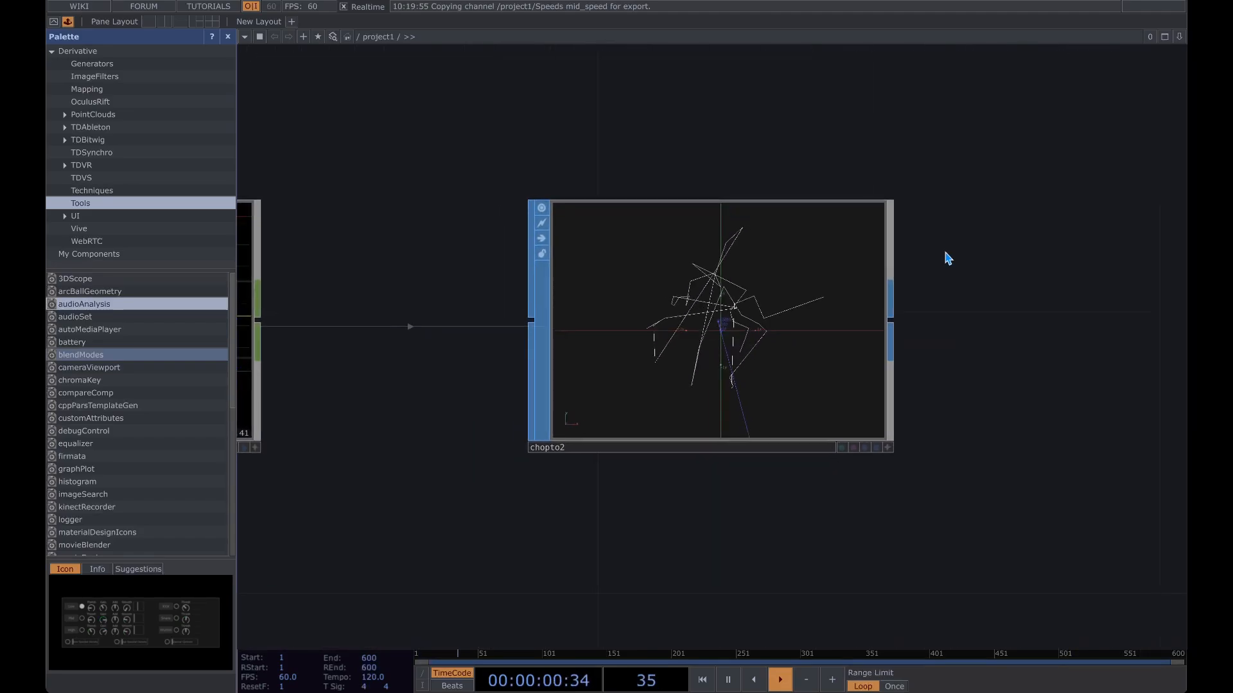
scroll(929, 272, "down", 1)
scroll(931, 278, "down", 1)
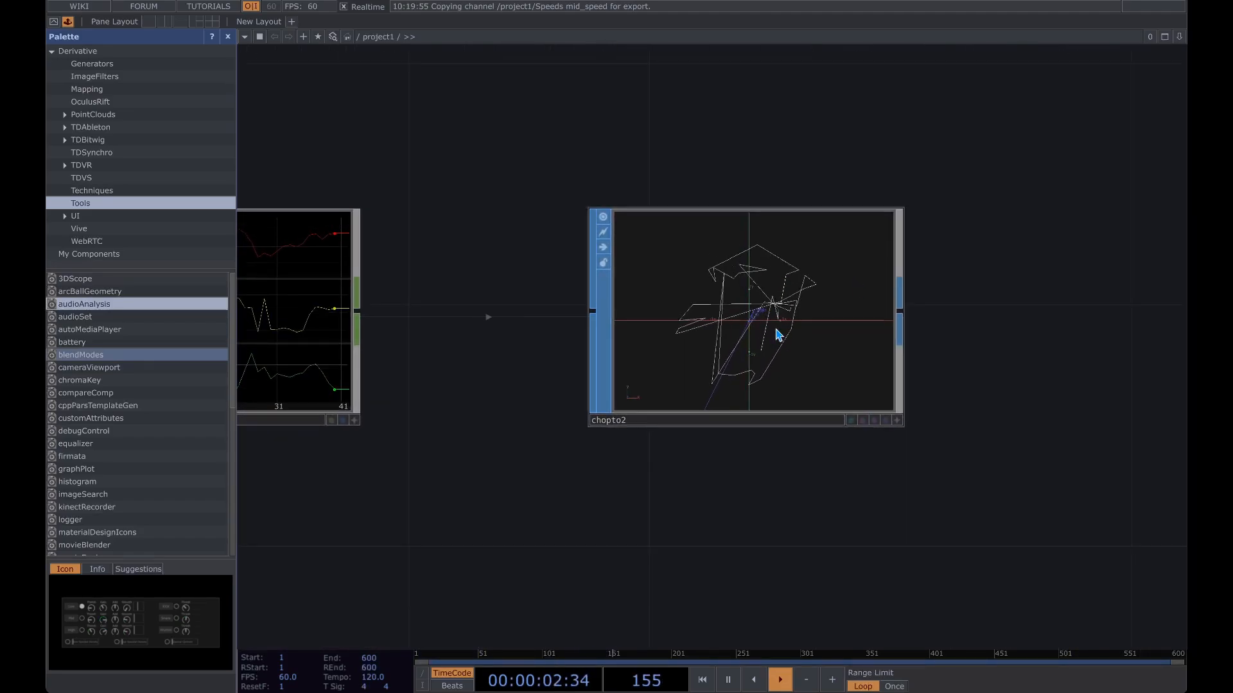
scroll(880, 324, "down", 1)
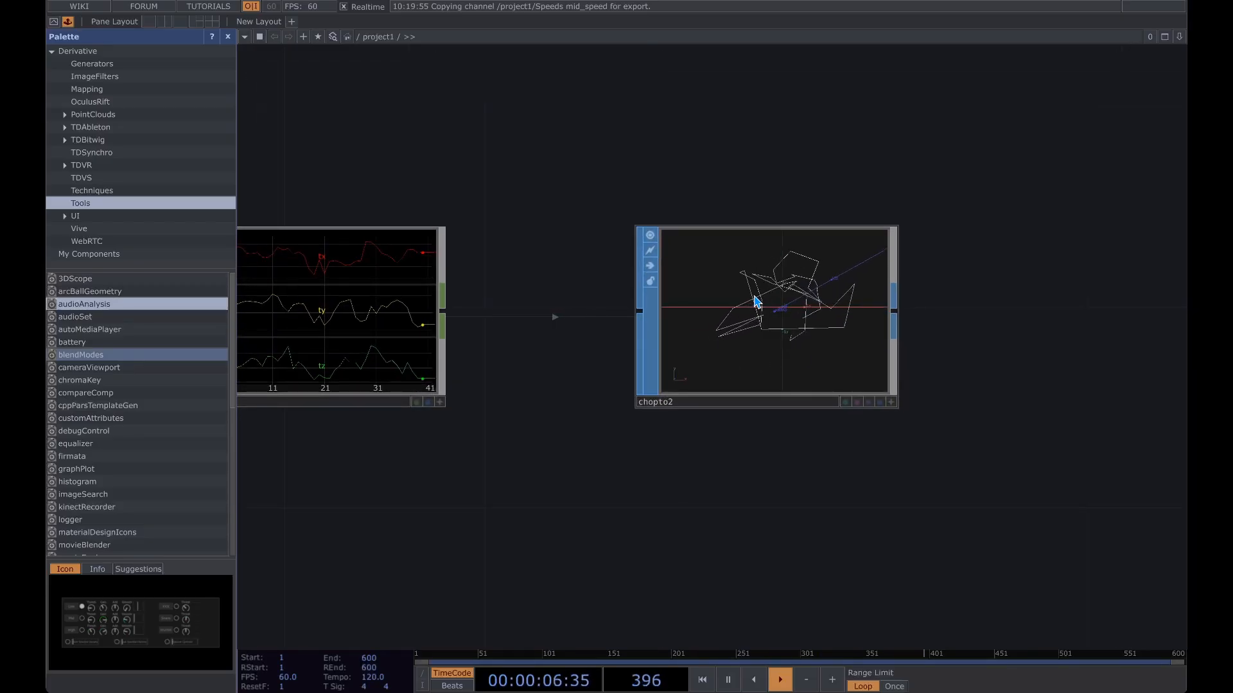
scroll(755, 299, "down", 3)
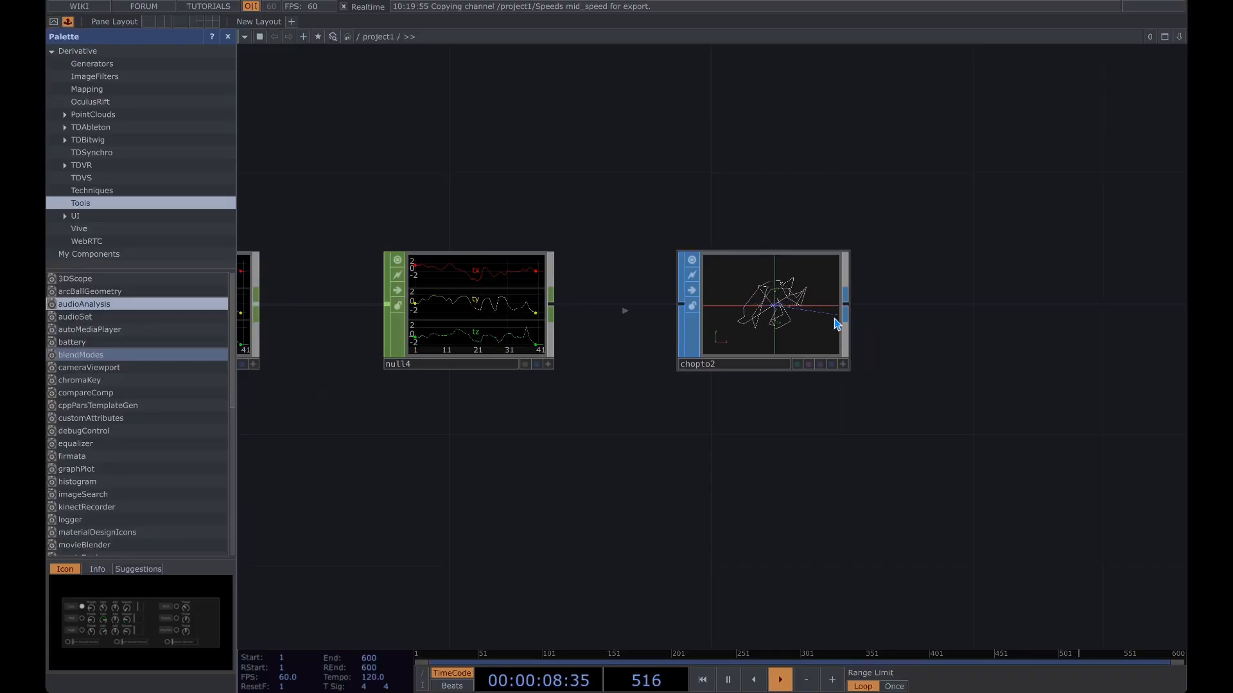
scroll(742, 310, "down", 1)
Open the Contrast expression of level1 for editing at the multiplier of the Level high channel
left_click_drag(491, 248, 889, 255)
scroll(889, 254, "down", 2)
left_click_drag(452, 266, 799, 254)
scroll(744, 246, "down", 5)
left_click_drag(626, 280, 998, 293)
scroll(552, 276, "up", 2)
left_click_drag(757, 307, 721, 328)
scroll(706, 329, "up", 3)
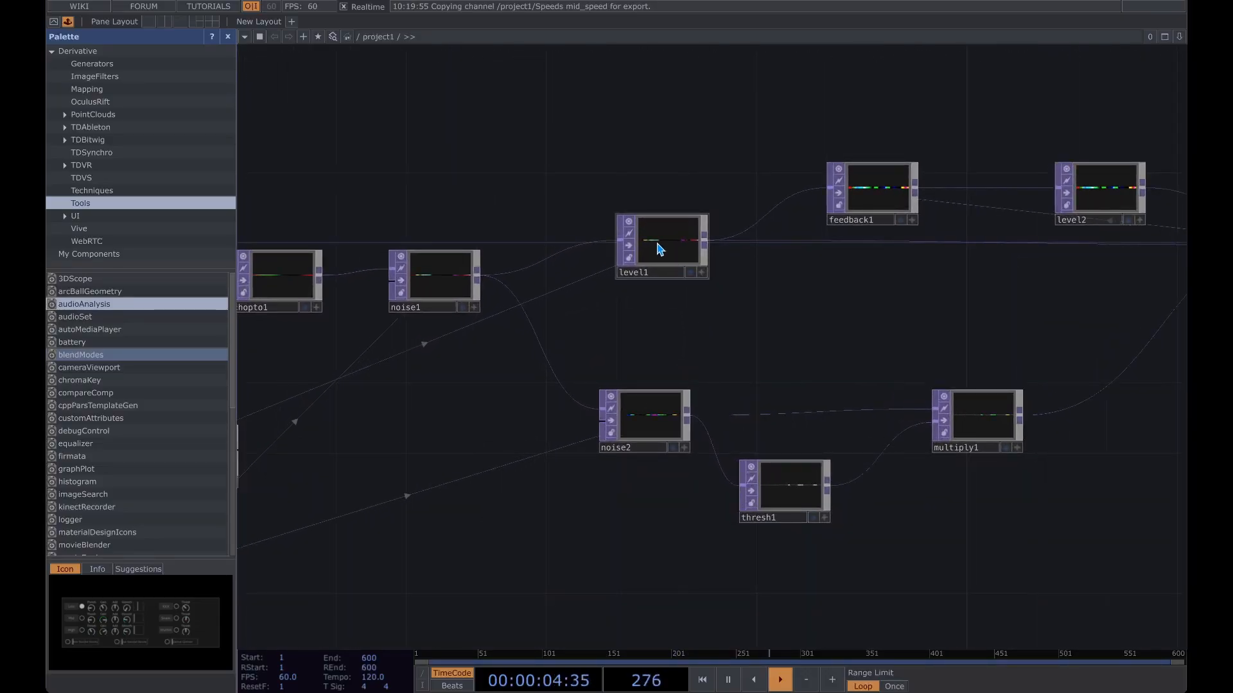
left_click_drag(871, 352, 660, 338)
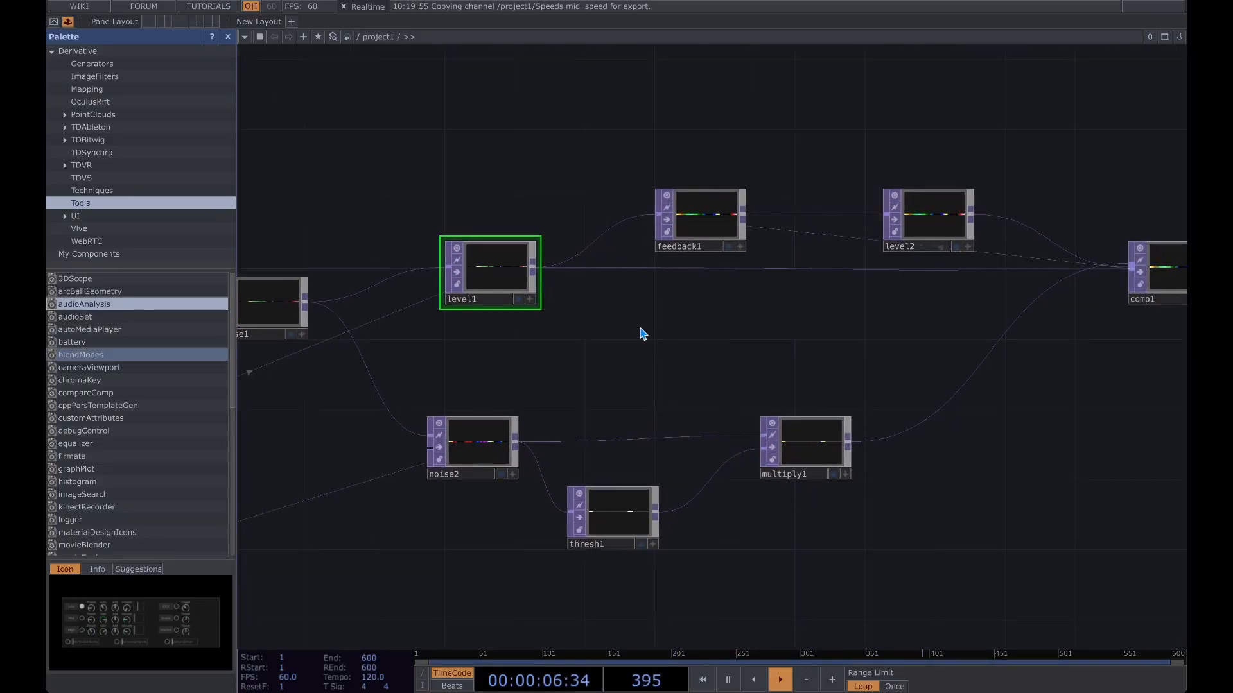
left_click_drag(493, 374, 695, 374)
left_click(460, 308)
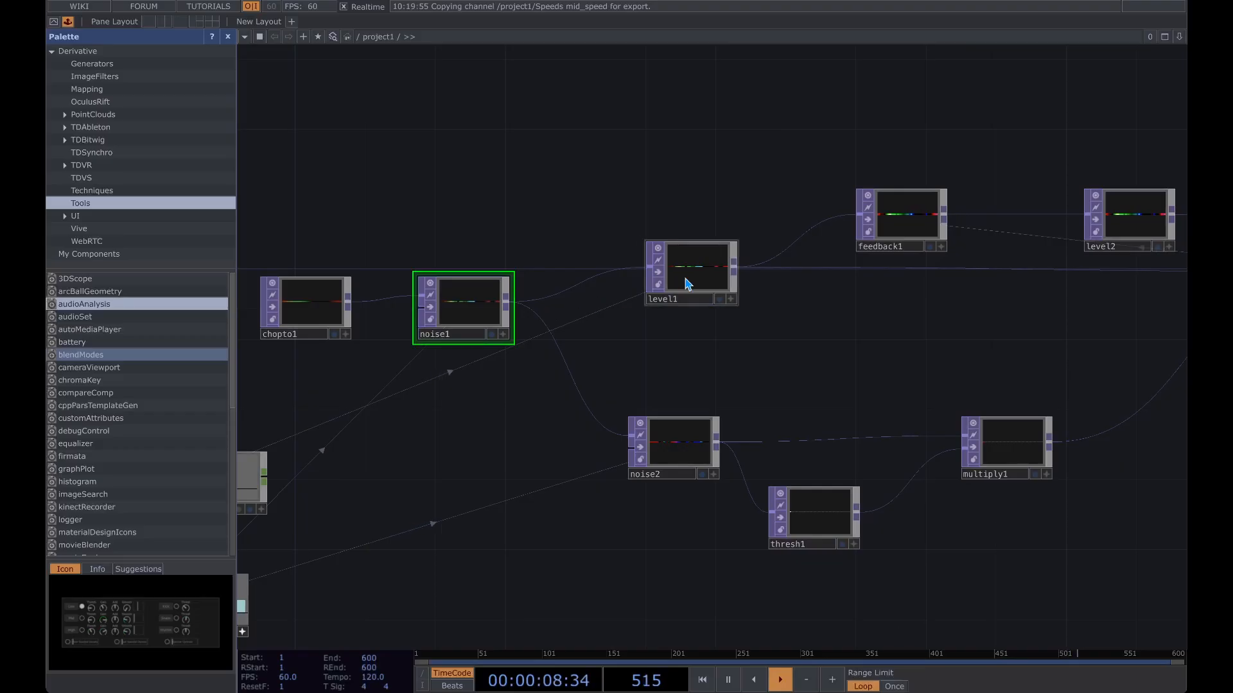
key("p")
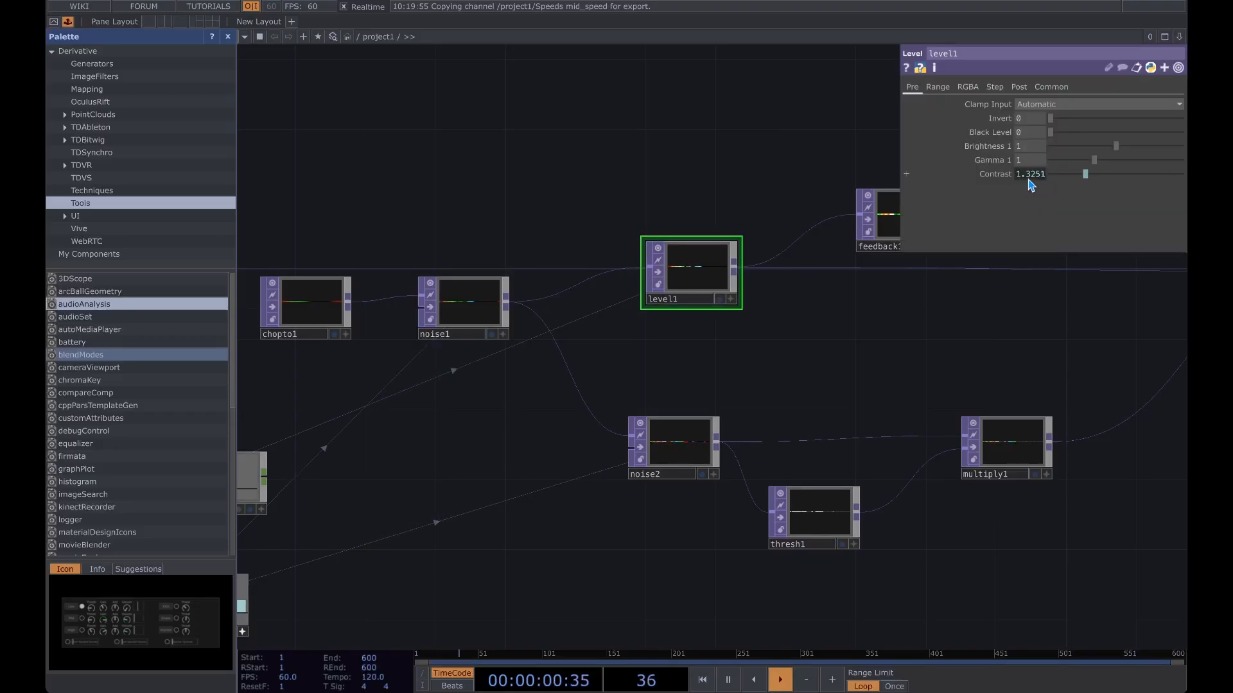
left_click(1029, 175)
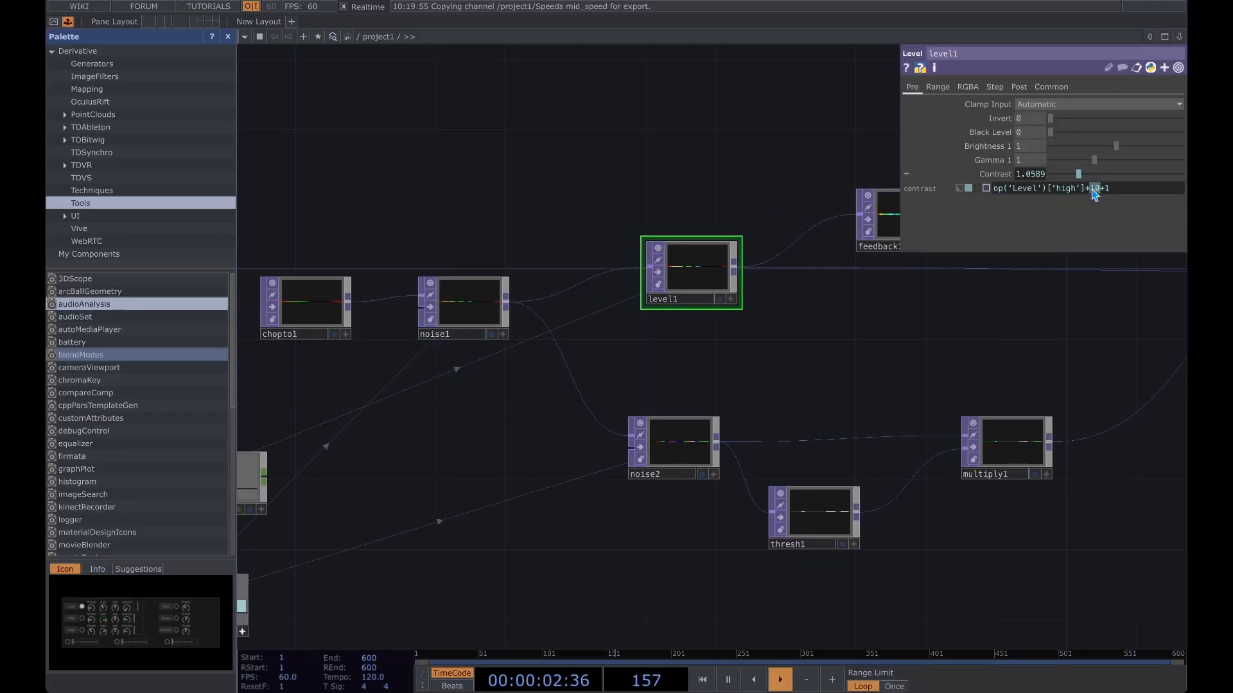
left_click(956, 333)
Check how the line geometry in chopto2 reacts to the audio
key("p")
scroll(1130, 339, "down", 8)
left_click_drag(1130, 338, 834, 305)
scroll(834, 306, "up", 10)
scroll(671, 328, "down", 10)
Set the Soften value of thresh1 to 0.417
left_click_drag(581, 346, 862, 297)
scroll(858, 300, "up", 4)
left_click(828, 385)
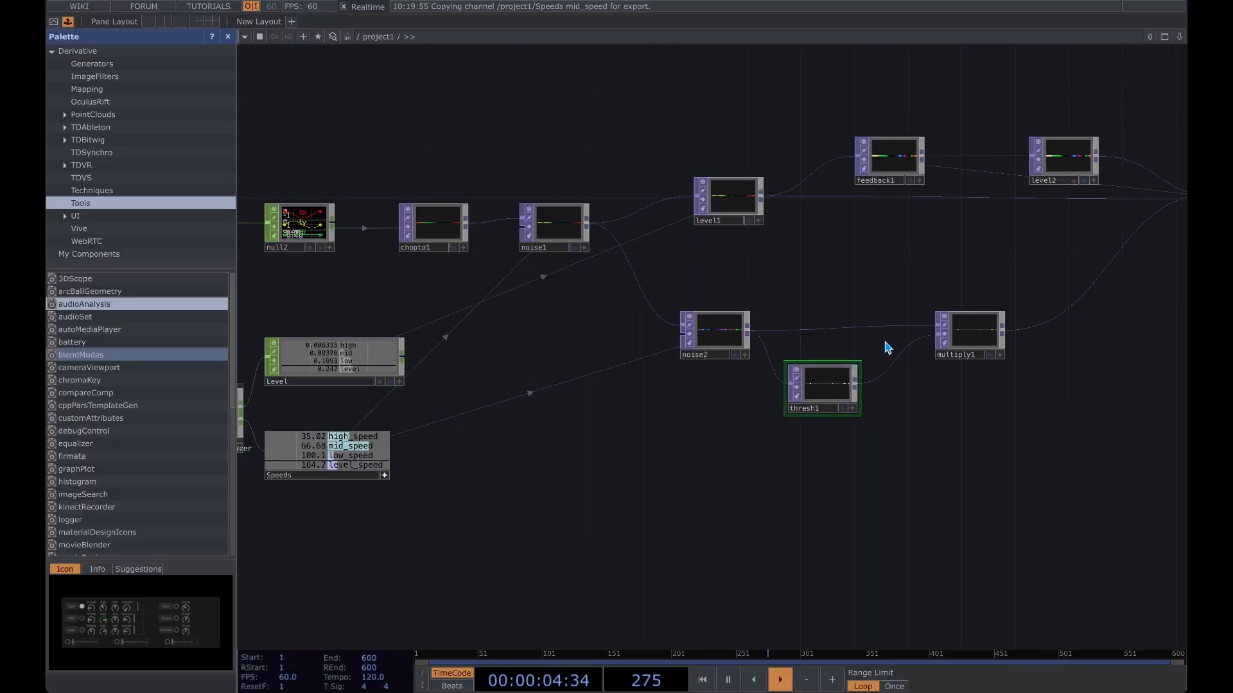
key("p")
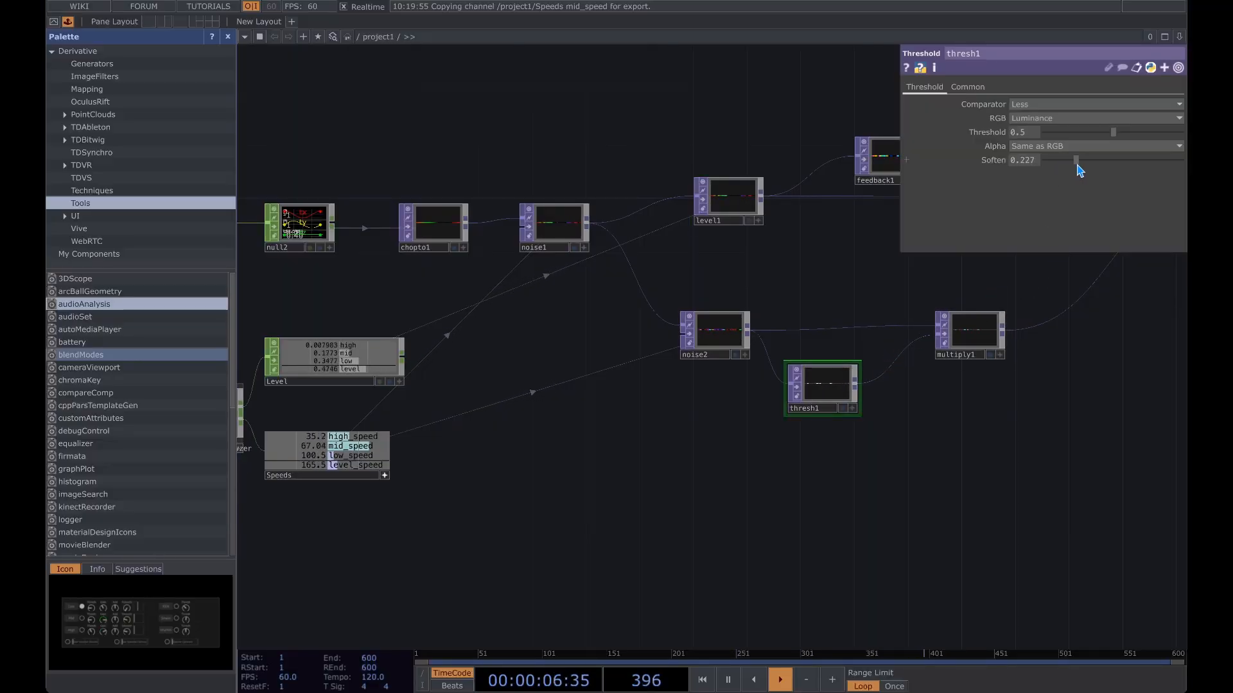
scroll(870, 306, "up", 10)
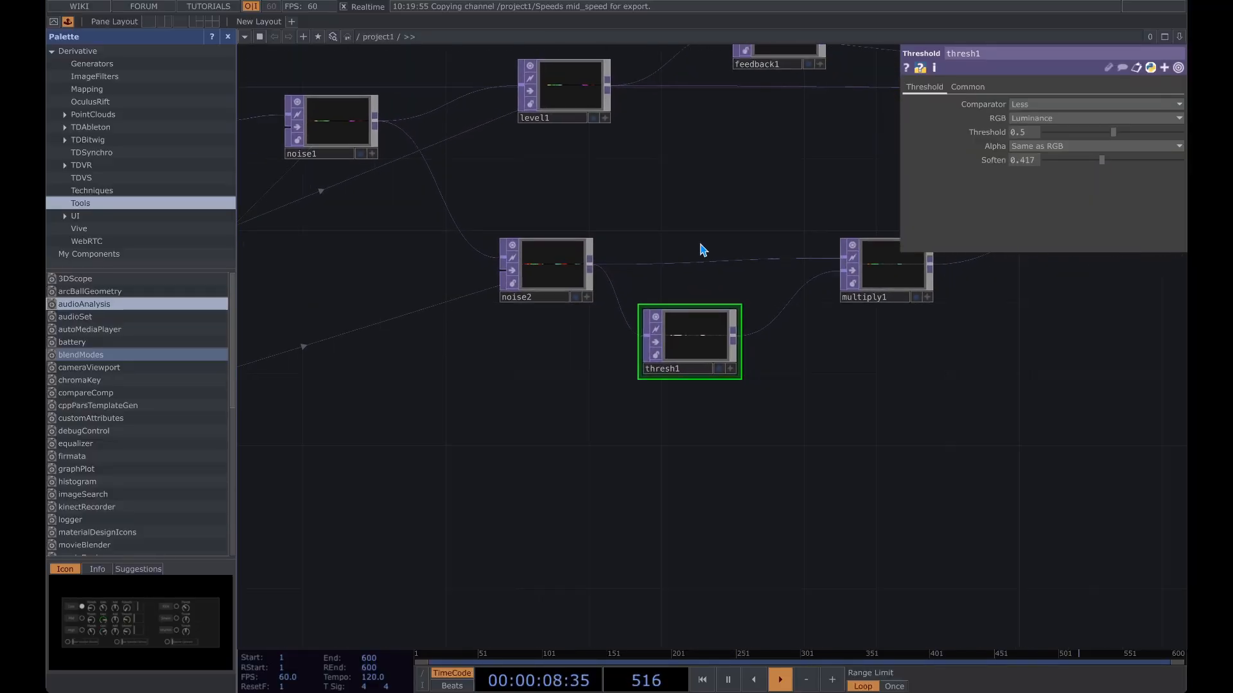
middle_click_drag(707, 310, 912, 321)
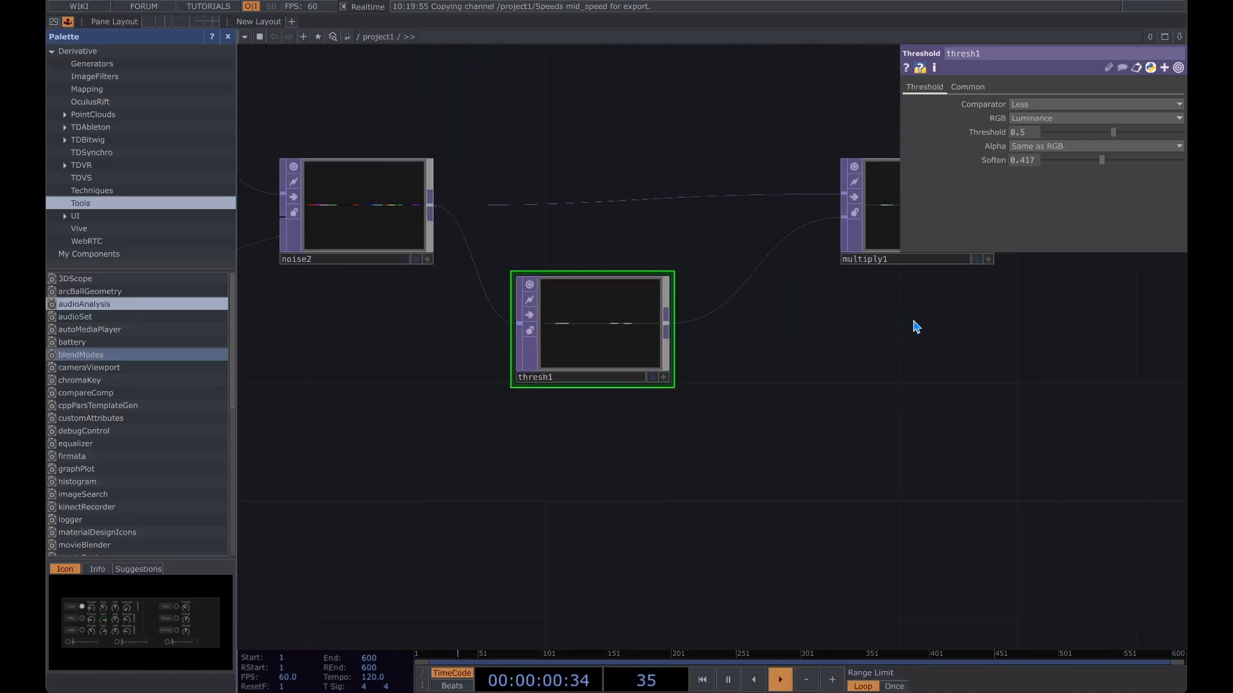
key("p")
Move chopto2 slightly closer to null4 at the end of the chain
left_click_drag(1163, 259, 830, 337)
middle_click_drag(830, 337, 807, 341)
left_click_drag(1013, 269, 608, 384)
left_click_drag(1152, 201, 599, 388)
left_click_drag(841, 388, 793, 390)
left_click_drag(895, 385, 652, 380)
left_click_drag(957, 347, 699, 372)
left_click_drag(758, 337, 982, 337)
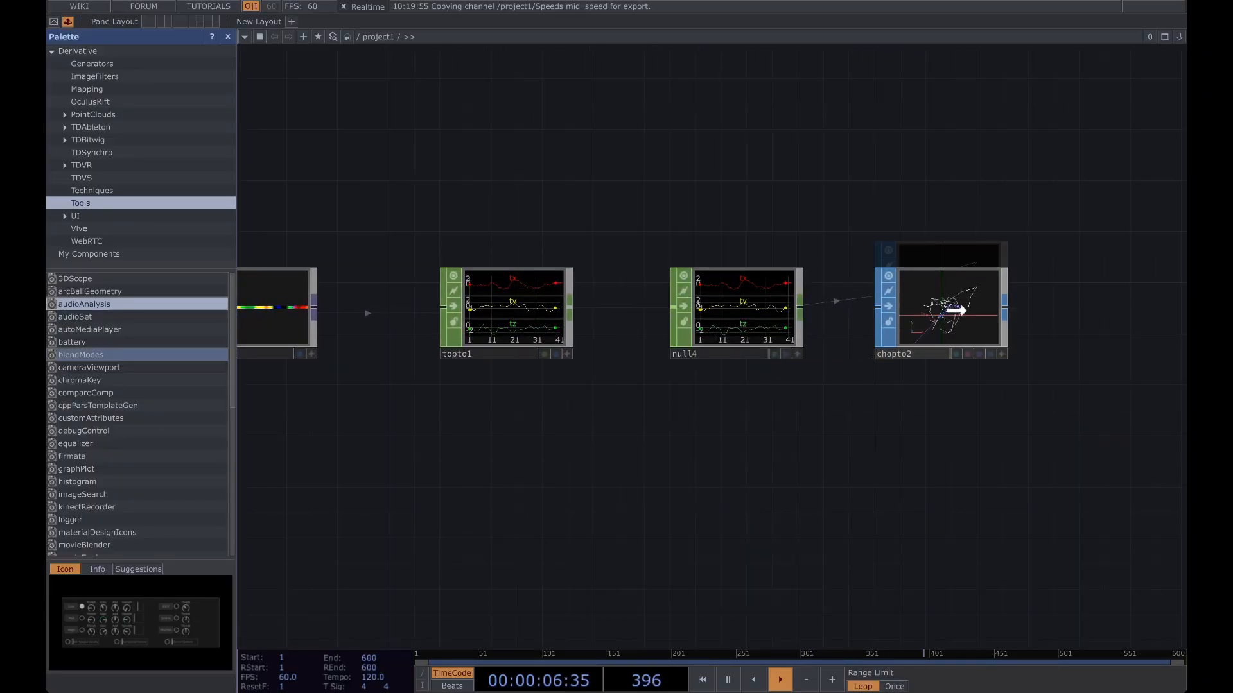
Move null3 farther from comp1 and closer to topto1, widening the gap after comp1
left_click_drag(831, 384, 1150, 324)
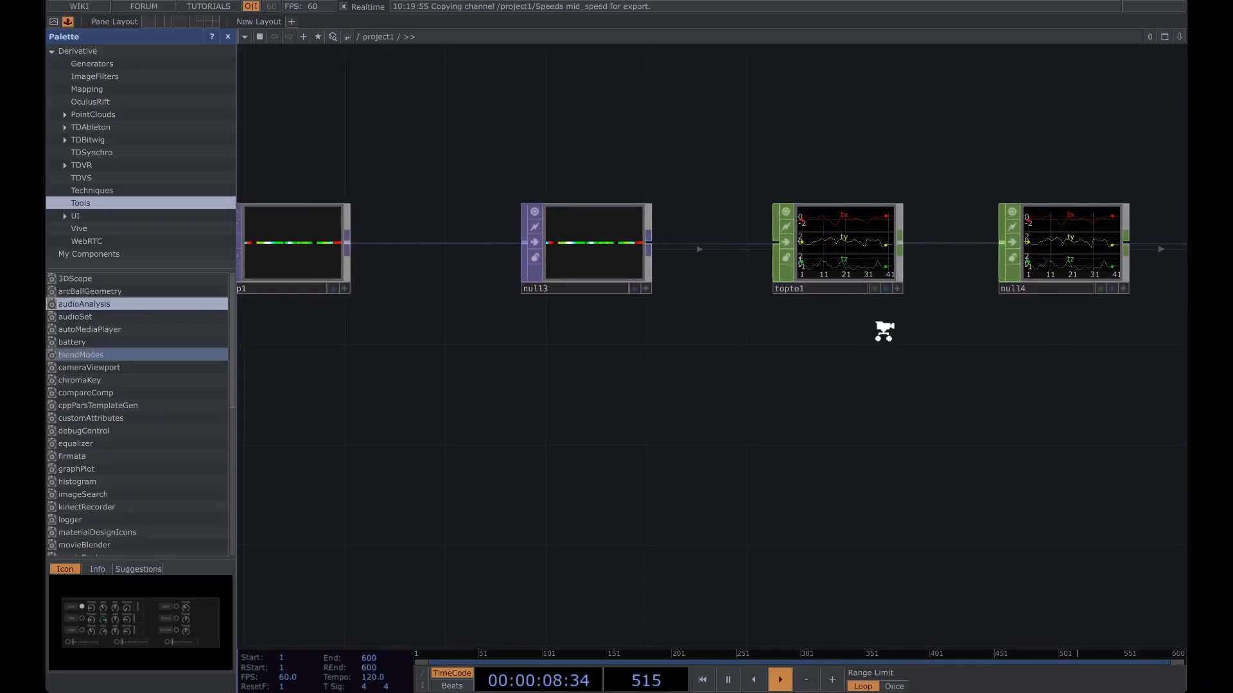
left_click_drag(454, 350, 696, 347)
left_click_drag(551, 261, 519, 257)
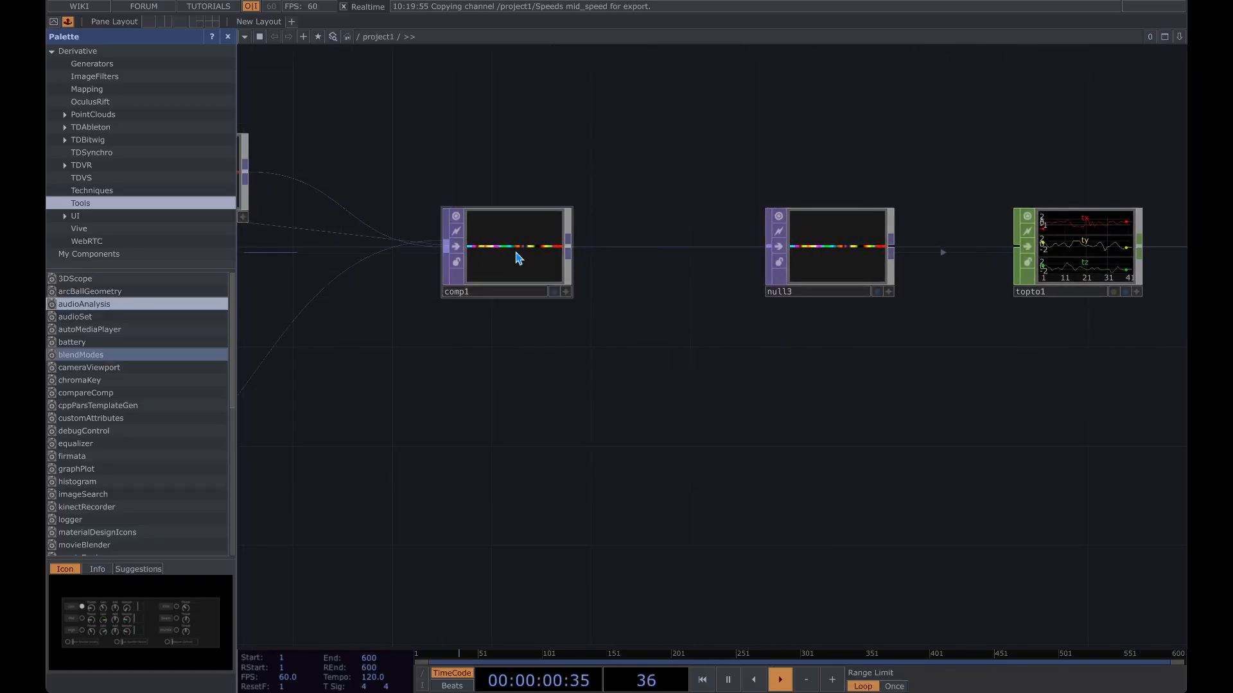
scroll(513, 260, "up", 3)
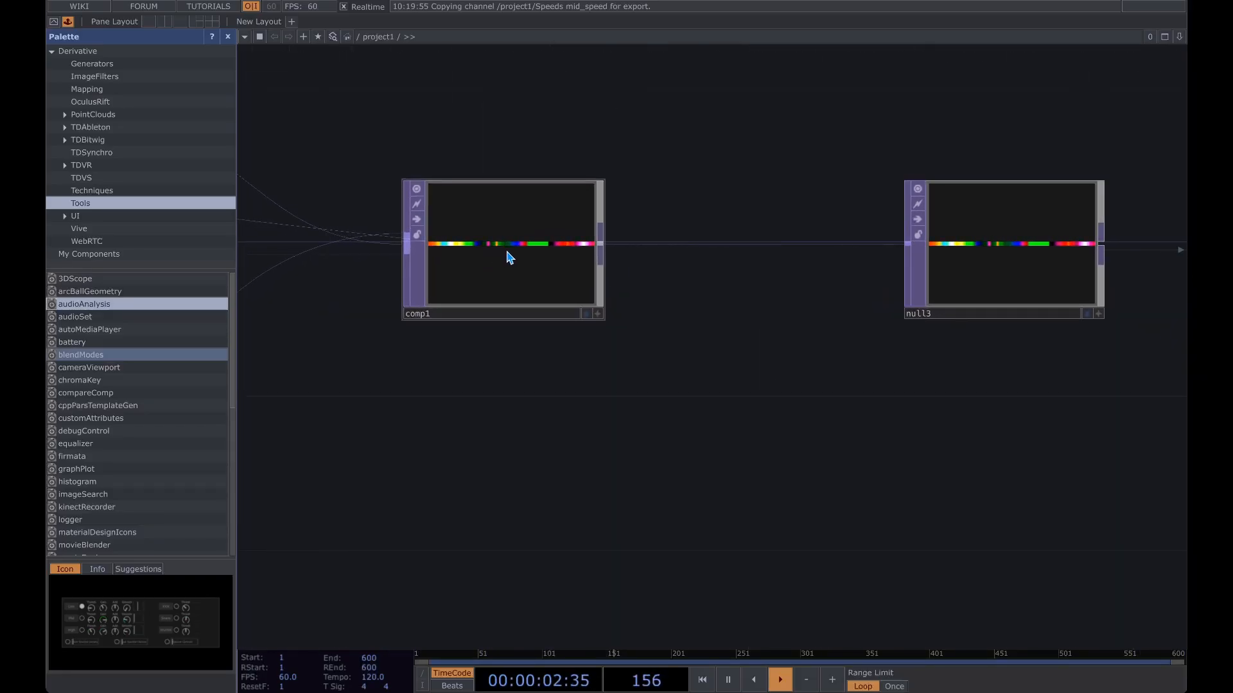
scroll(635, 261, "down", 3)
left_click_drag(861, 268, 752, 310)
scroll(725, 359, "down", 3)
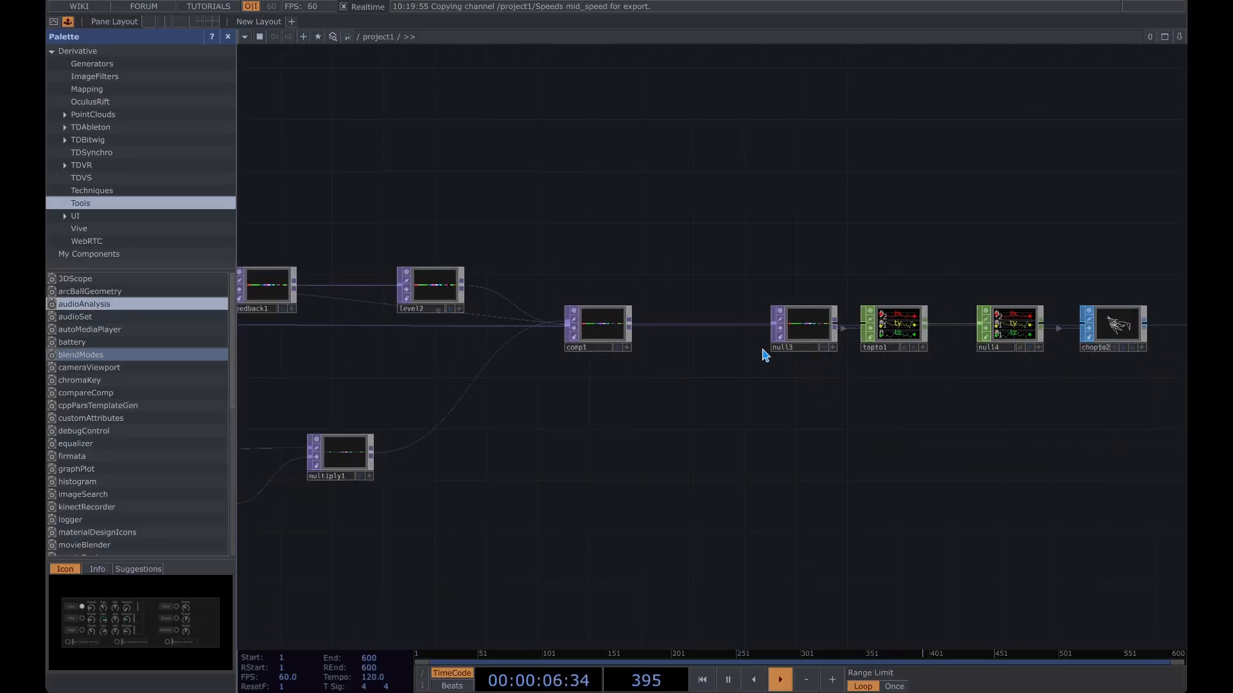
scroll(628, 366, "up", 3)
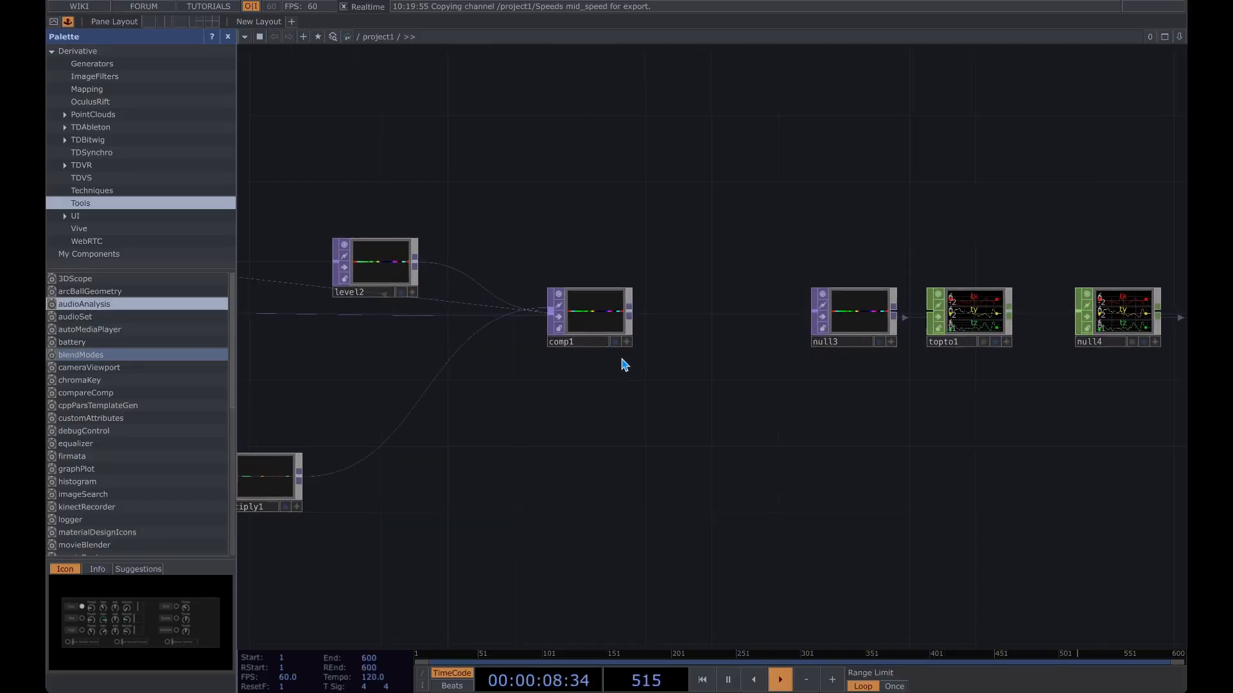
right_click(696, 312)
left_click(733, 293)
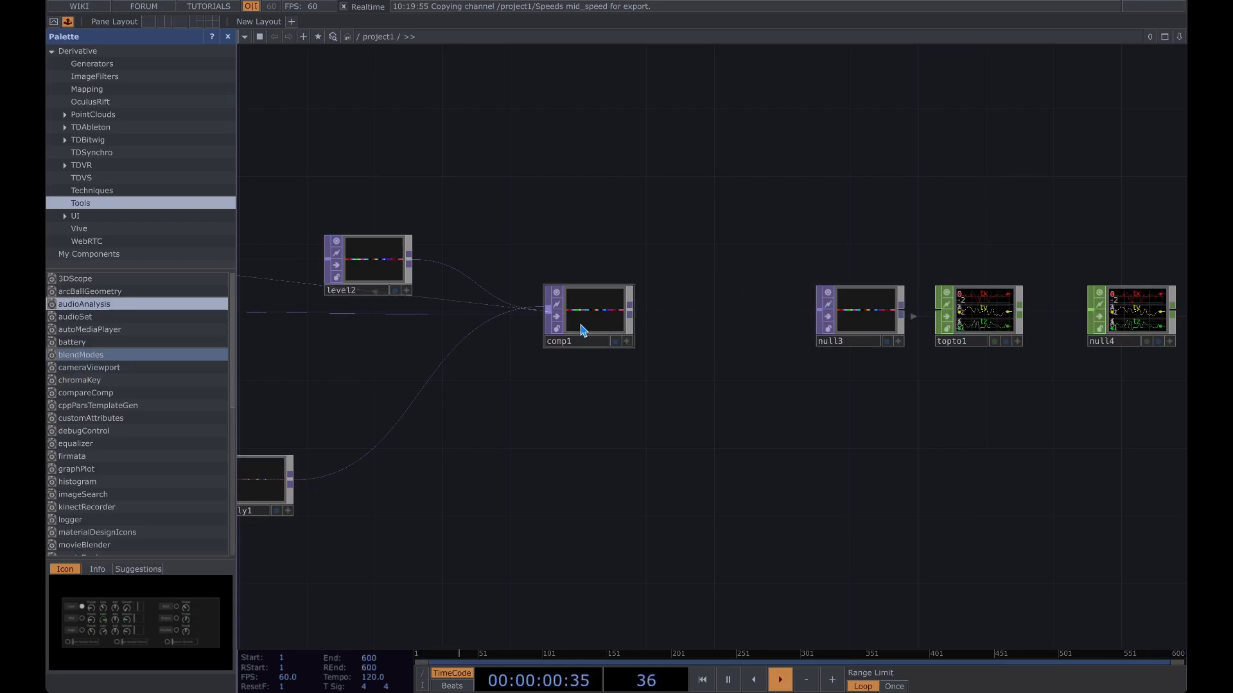
right_click(719, 313)
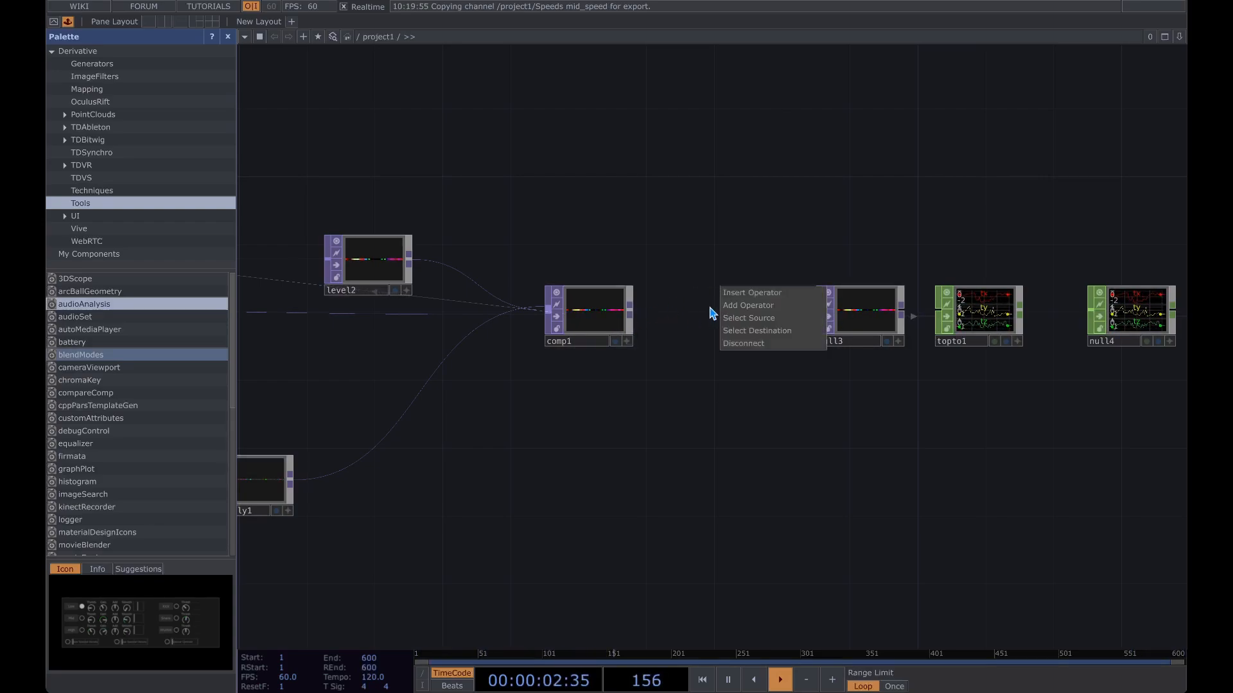
left_click(745, 290)
type("blu")
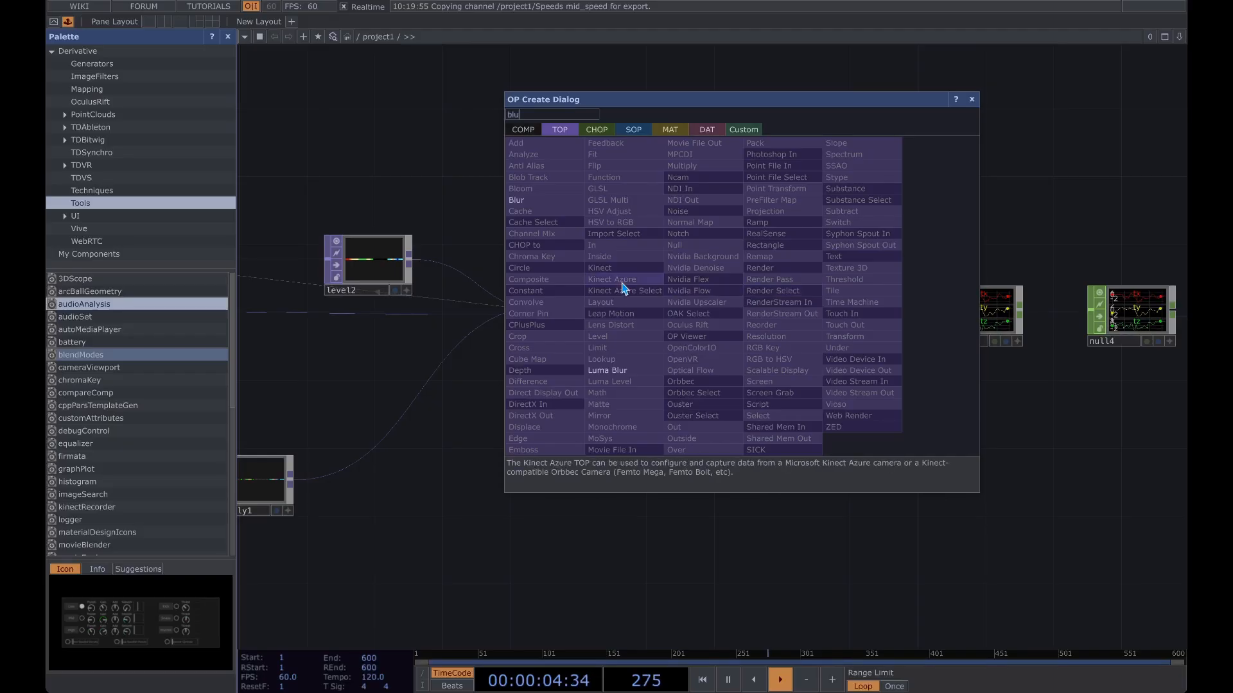
left_click(521, 210)
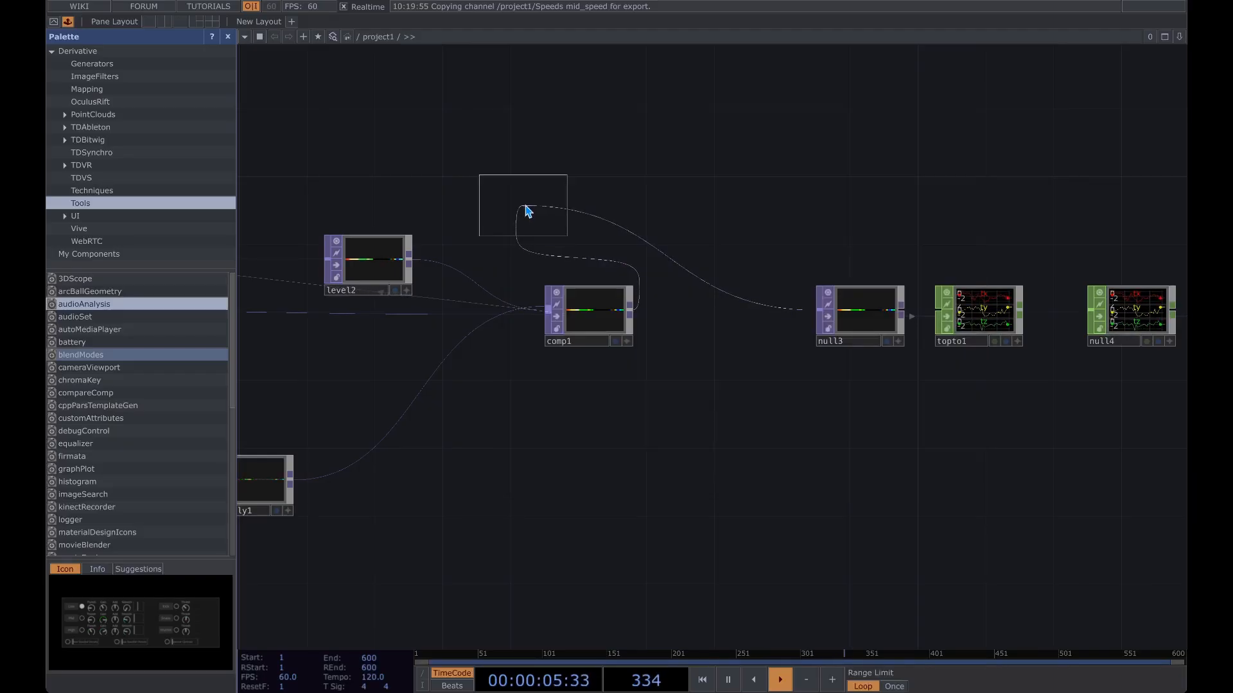
Insert a Blur TOP on the connection between comp1 and null3
right_click(683, 314)
left_click(707, 293)
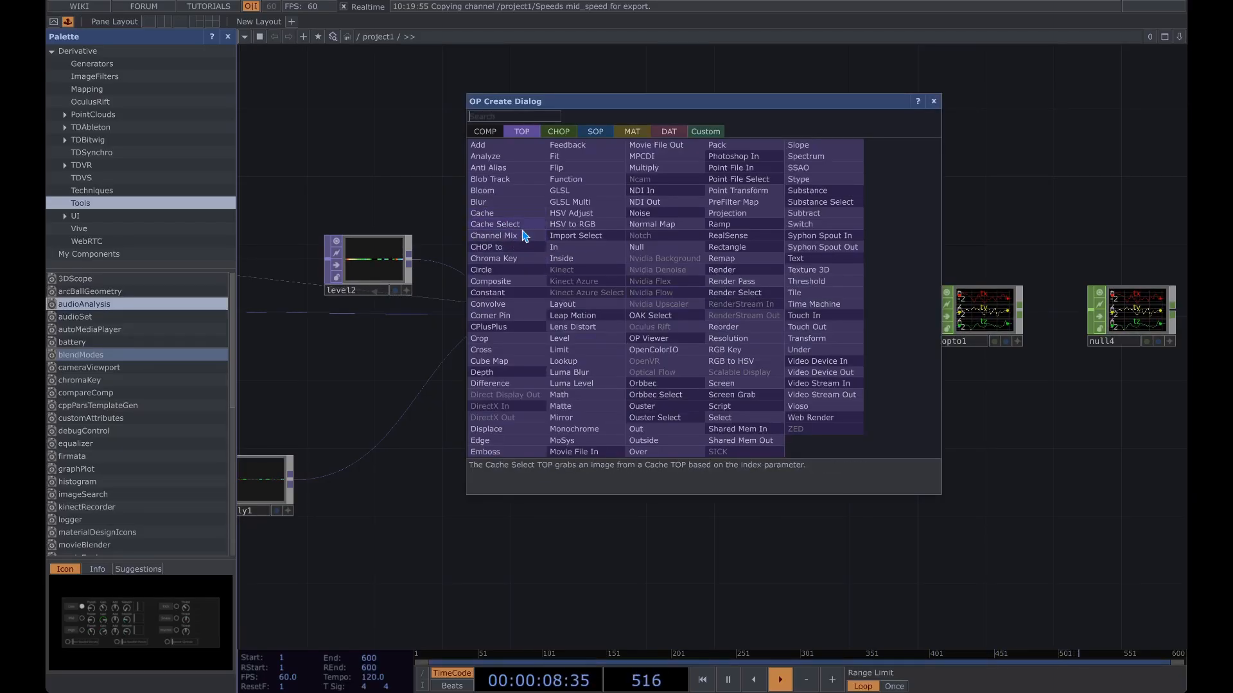
left_click(480, 202)
left_click(721, 314)
Examine how the blurred texture affects the line geometry in chopto2
left_click_drag(750, 434, 727, 432)
scroll(726, 432, "down", 1)
left_click_drag(866, 426, 434, 388)
scroll(650, 332, "up", 1)
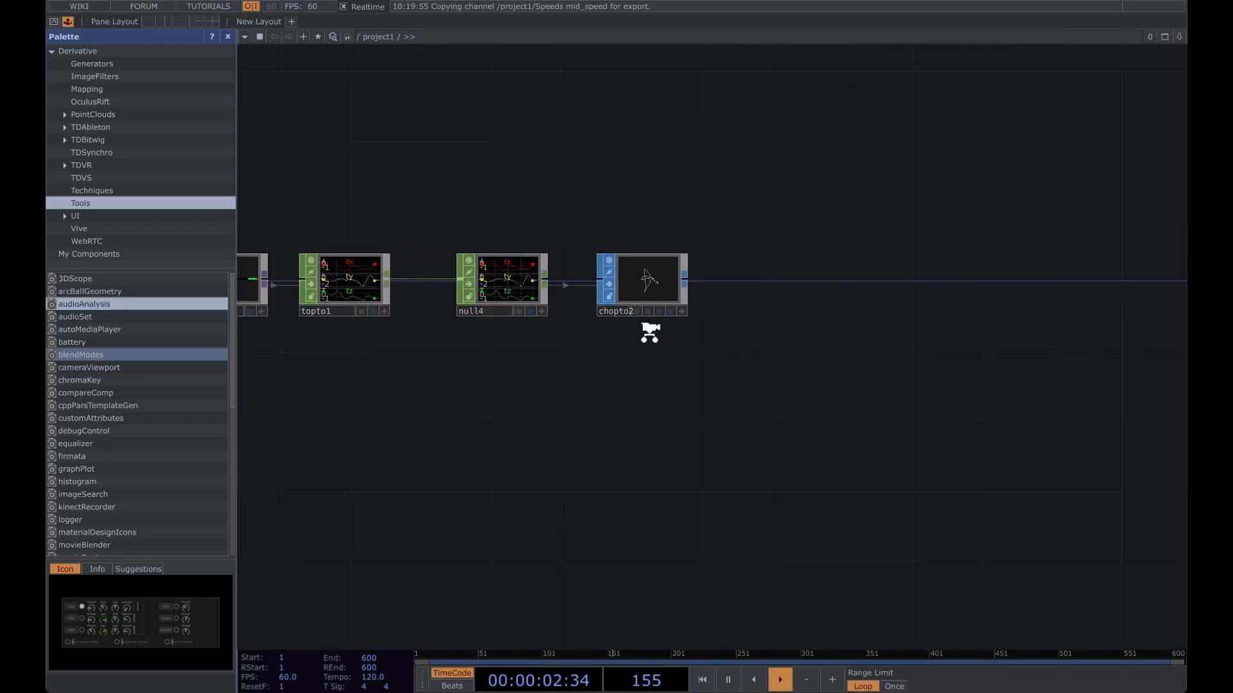
scroll(649, 332, "up", 3)
scroll(642, 251, "up", 2)
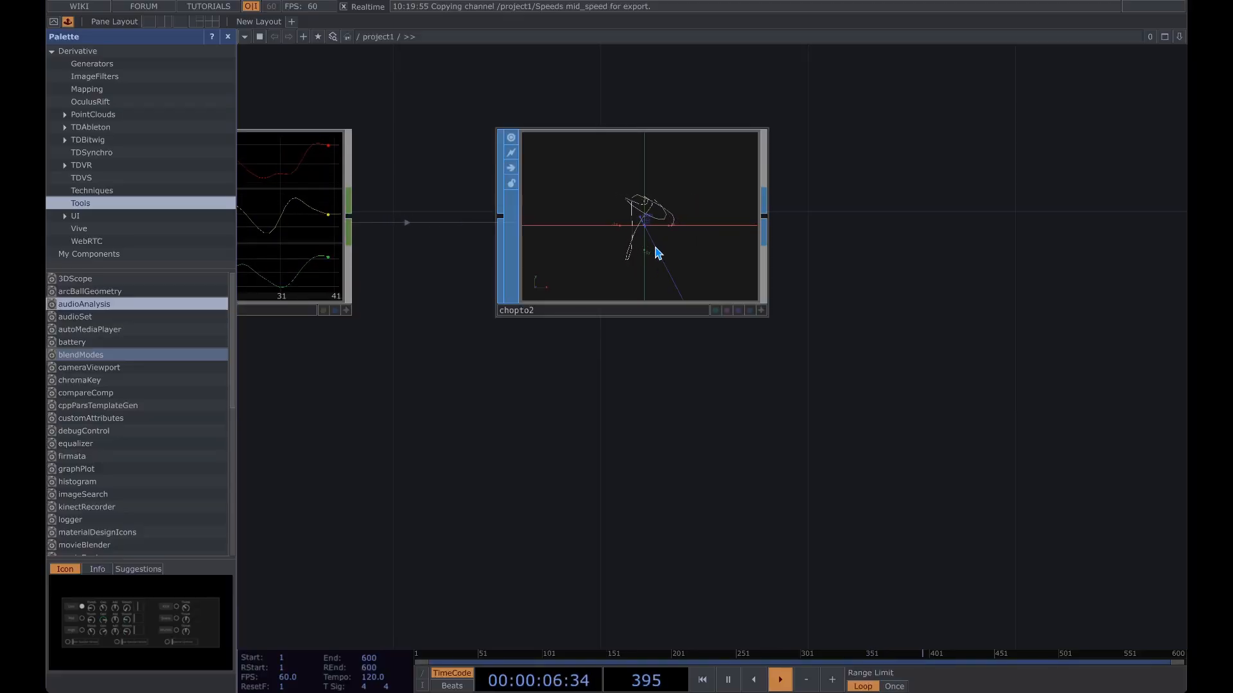
scroll(609, 325, "down", 2)
Review the parameters of blur1 and re-examine the line geometry in chopto2
left_click_drag(580, 394, 1071, 351)
middle_click_drag(563, 366, 497, 343)
left_click_drag(708, 396, 1067, 387)
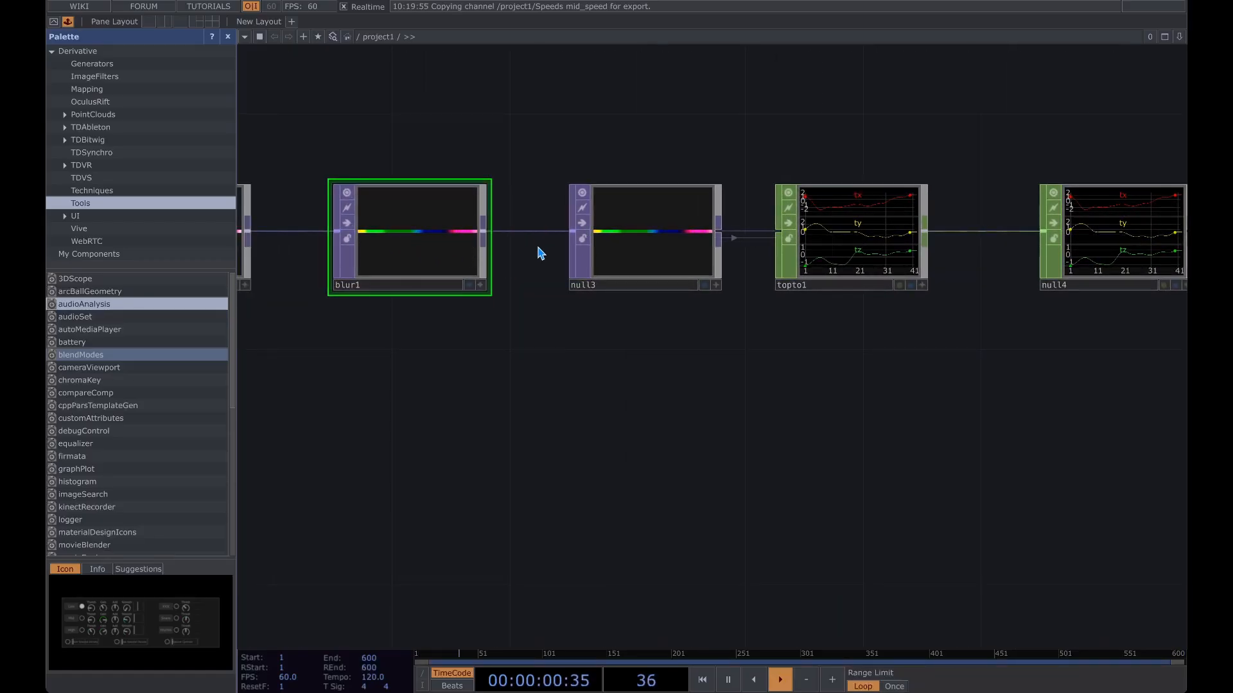
key("p")
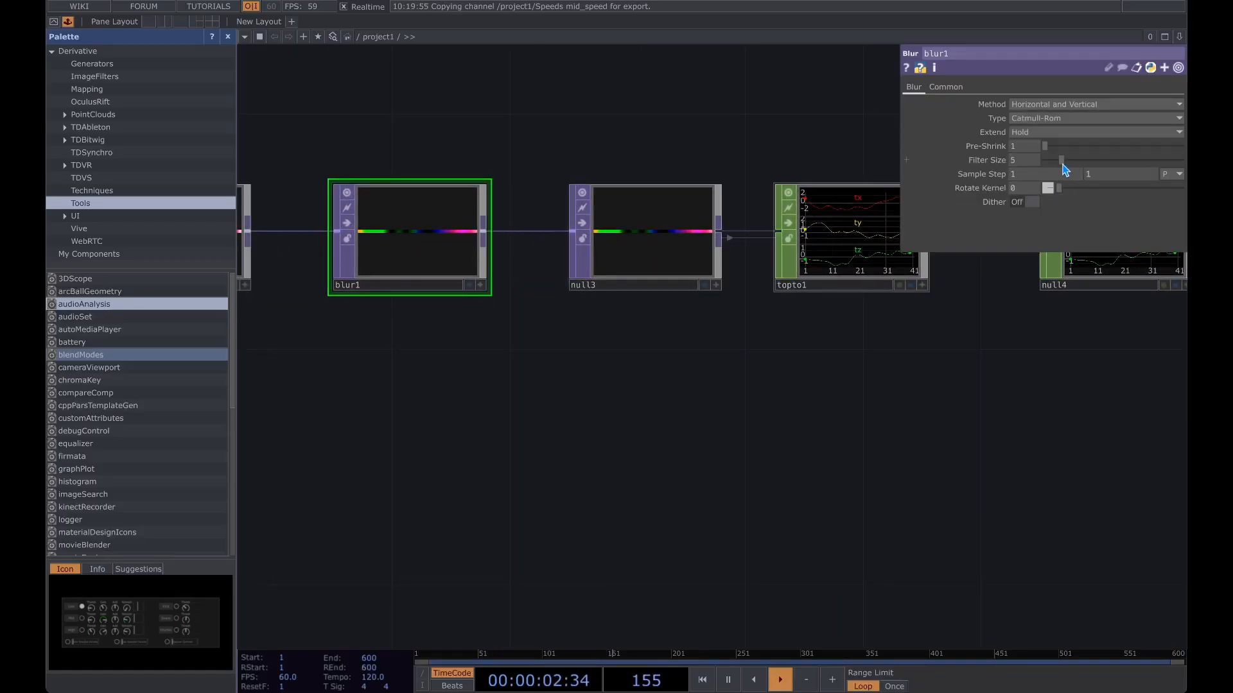
key("p")
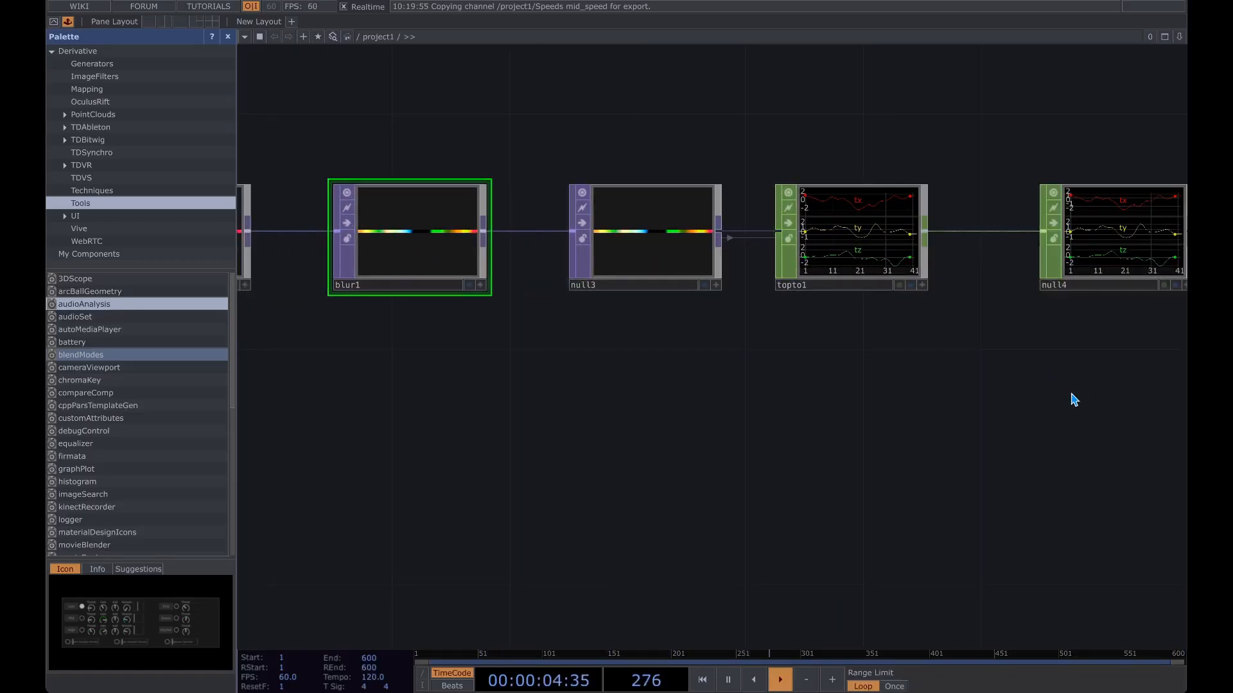
scroll(1062, 392, "down", 2)
left_click_drag(1162, 383, 775, 311)
scroll(710, 270, "up", 3)
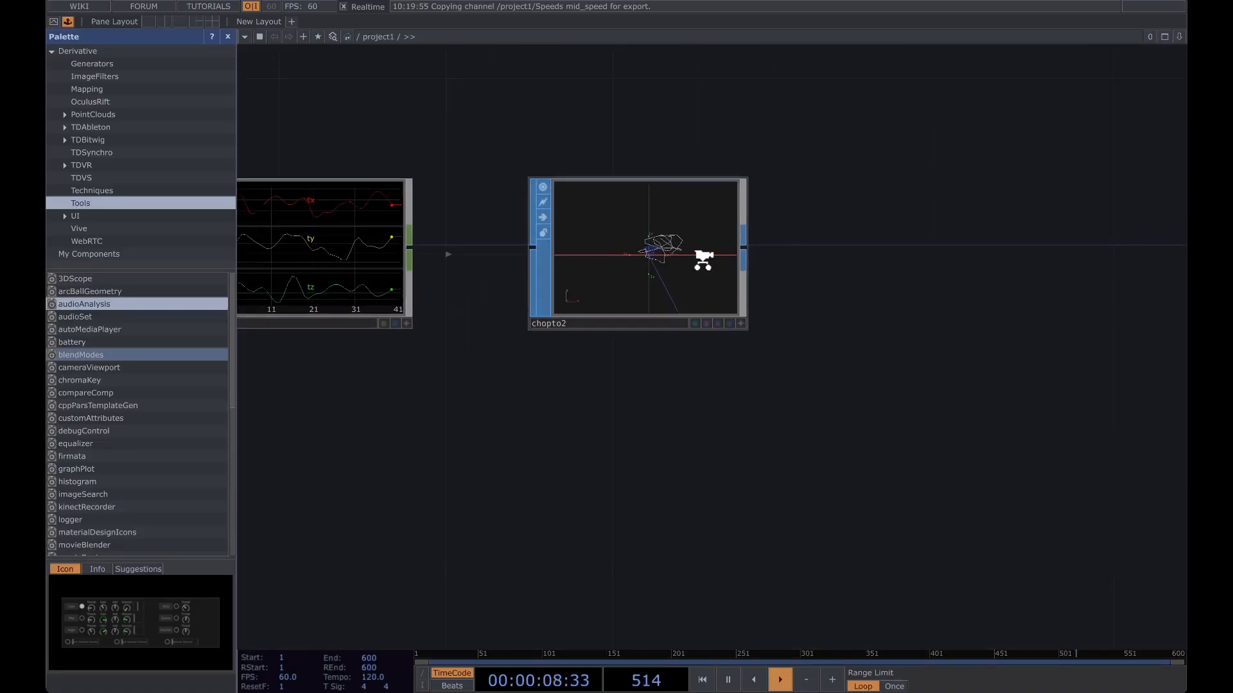
scroll(703, 254, "down", 3)
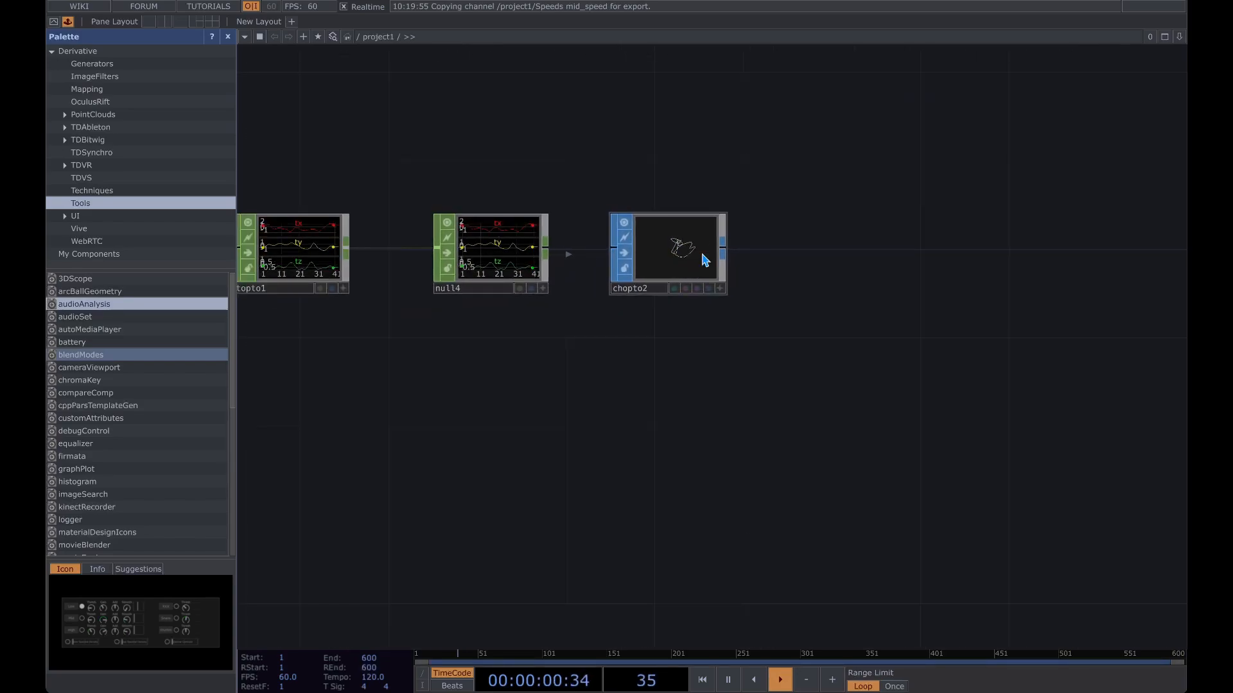
Add a Transform SOP connected after chopto2 and open its parameters
left_click_drag(782, 261, 706, 281)
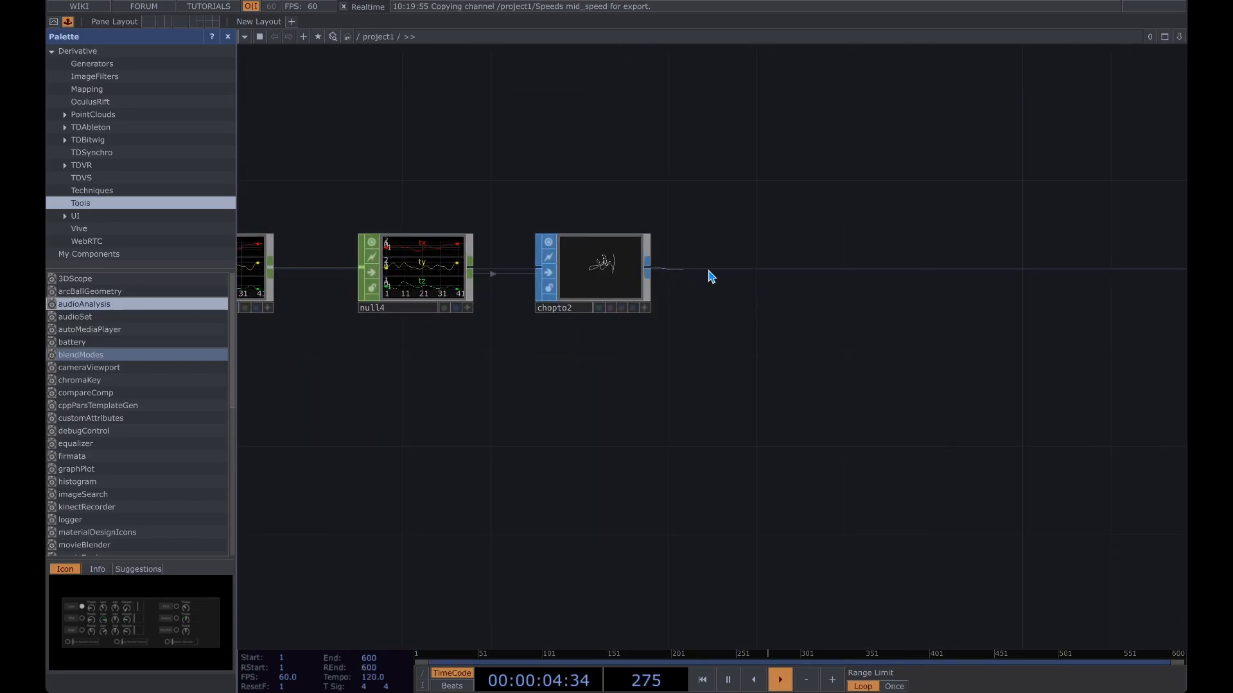
left_click(788, 276)
type("tran")
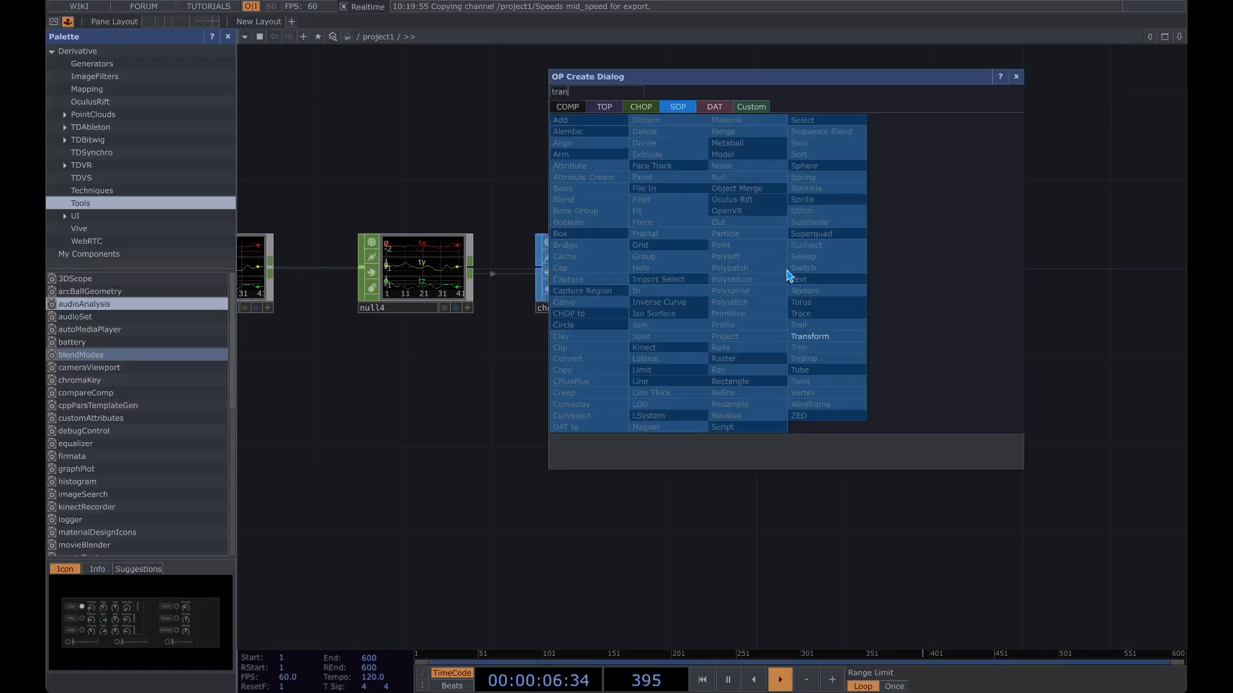
left_click(806, 335)
left_click(755, 257)
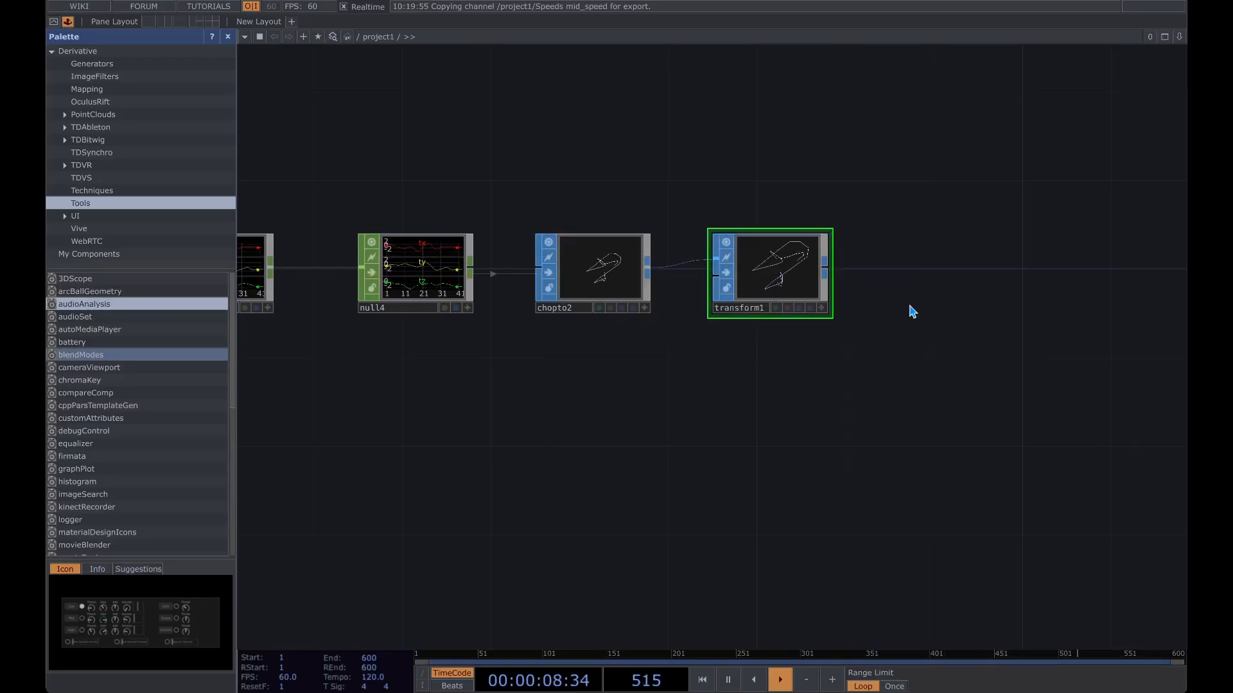
scroll(893, 307, "down", 2)
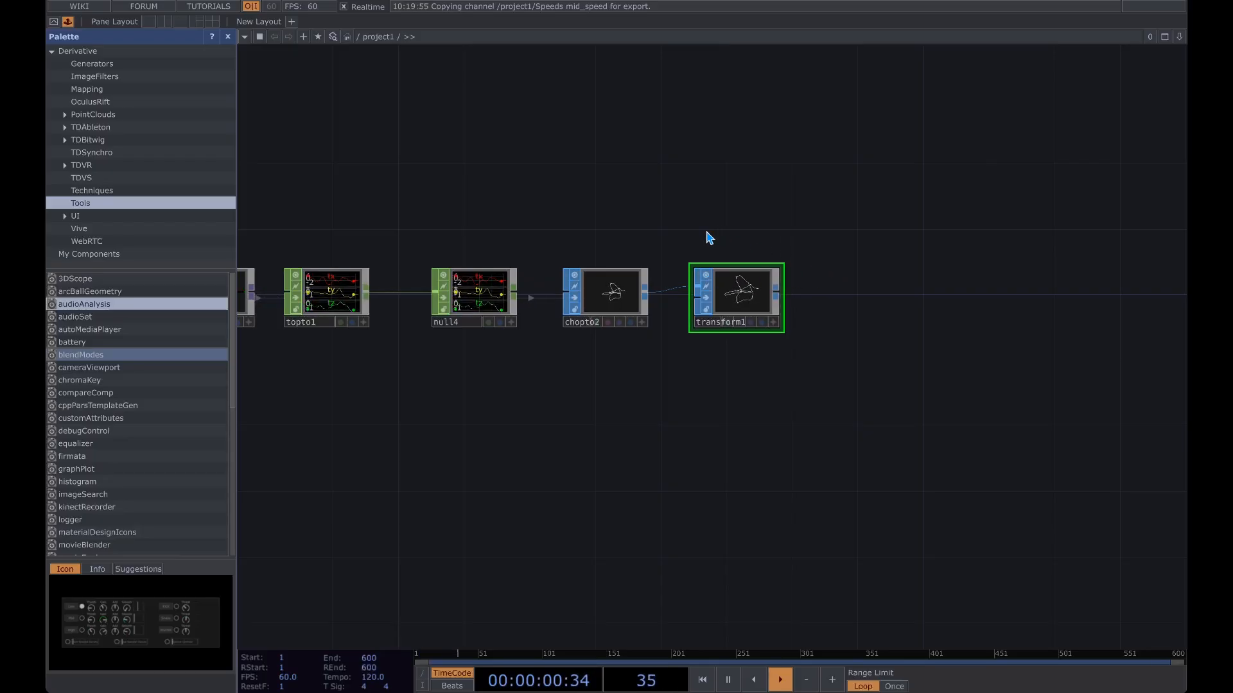
scroll(770, 213, "down", 2)
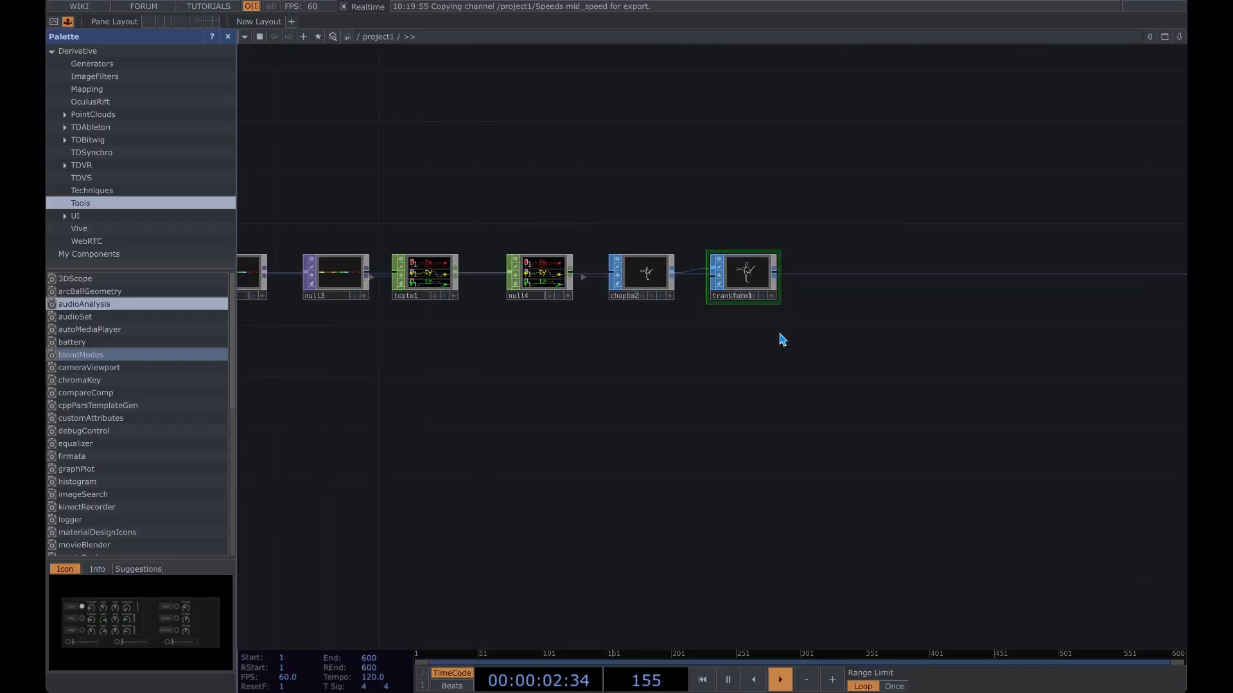
scroll(764, 292, "up", 1)
key("p")
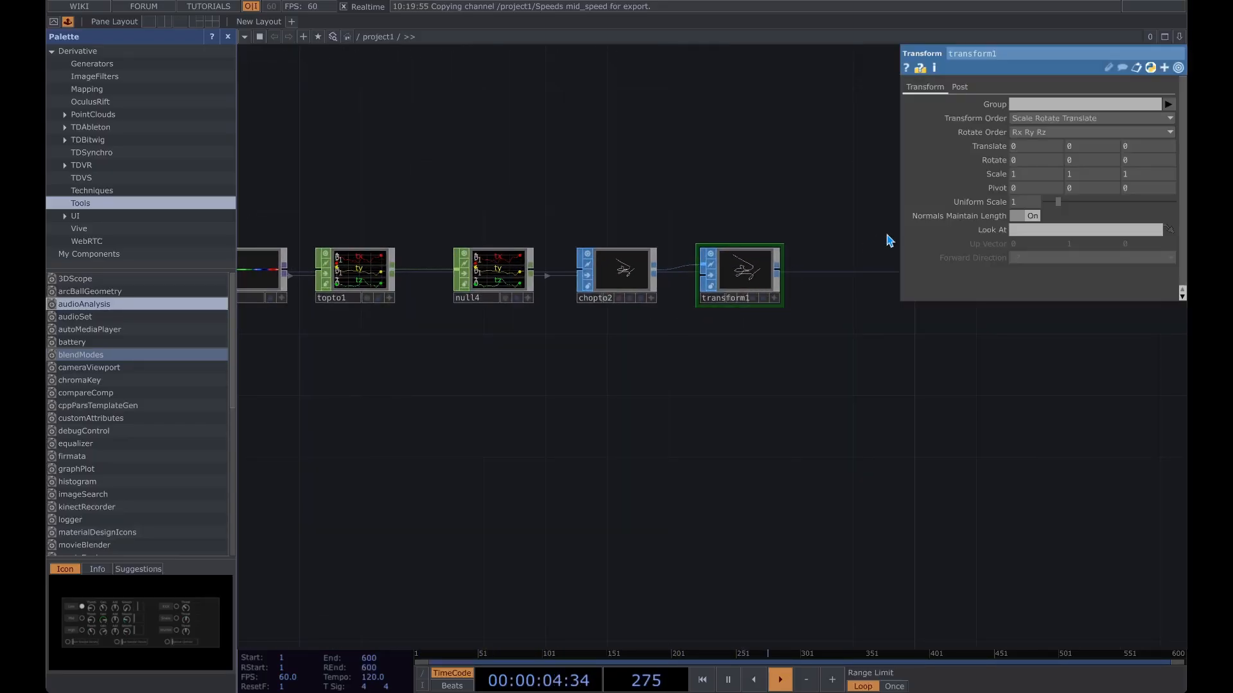
Create a Select CHOP and place it below null4
key("Tab")
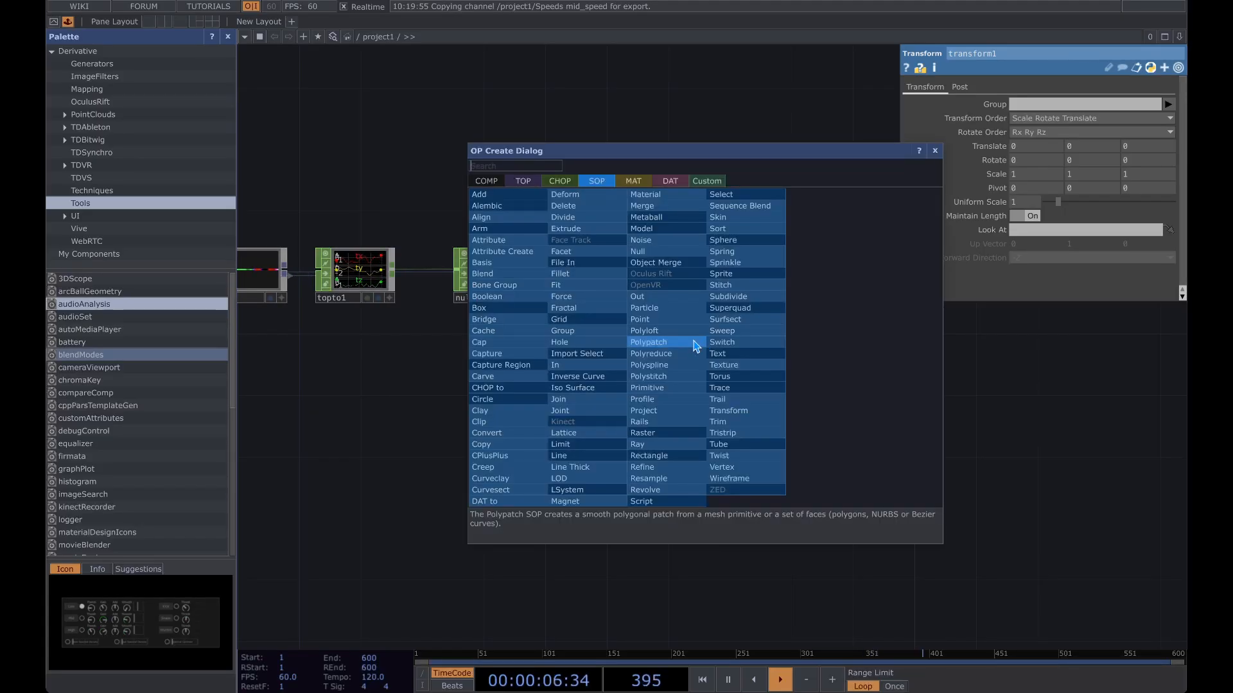
left_click(565, 181)
type("sele")
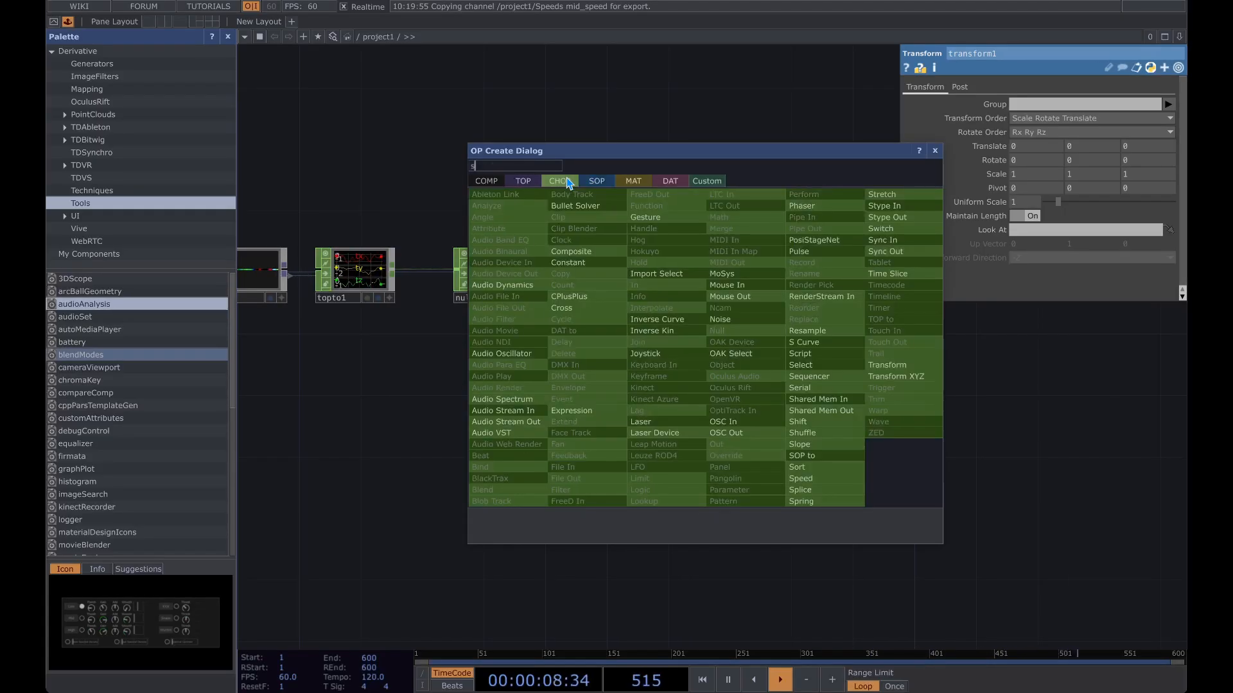
left_click(800, 364)
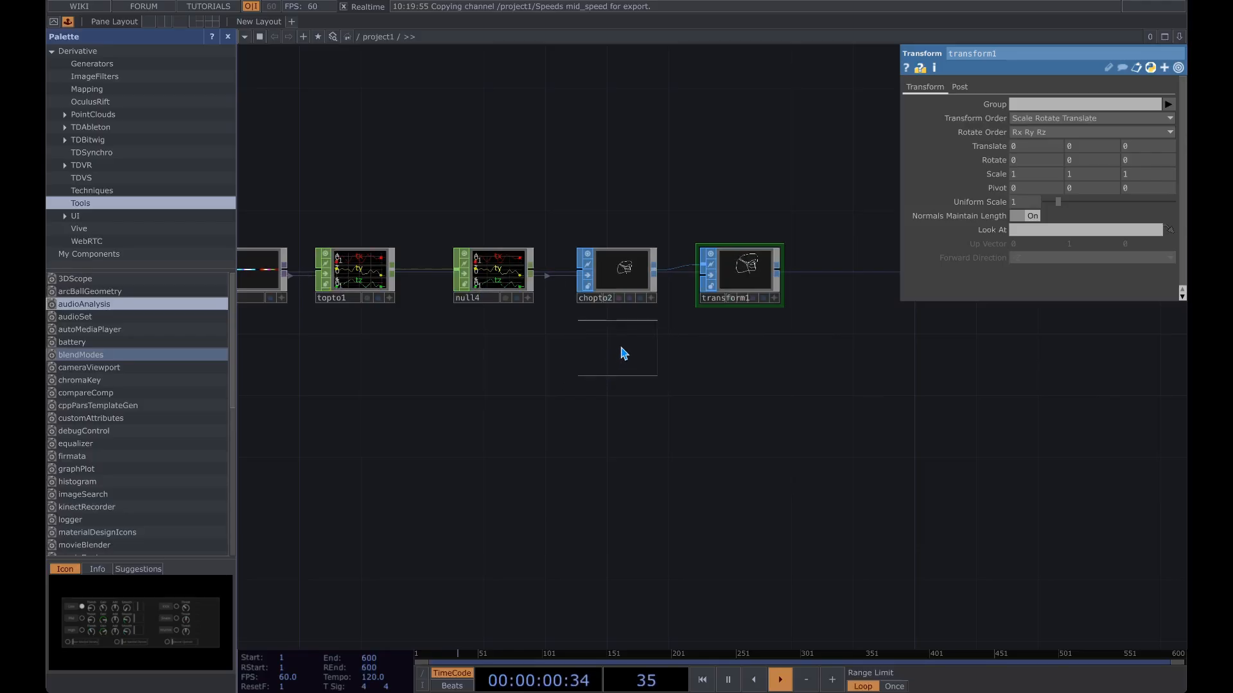
left_click(622, 353)
scroll(634, 370, "down", 1)
left_click_drag(630, 362, 528, 377)
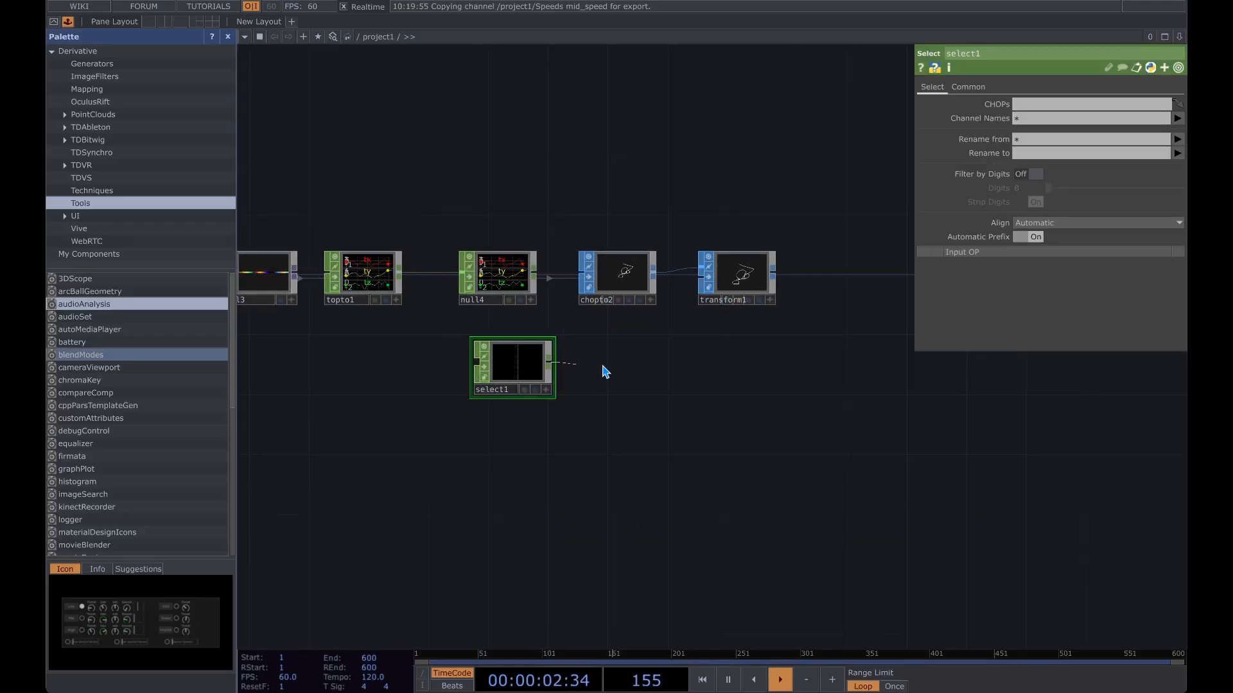
Add a Limit CHOP connected to the output of select1, below chopto2
key("Tab")
type("limit")
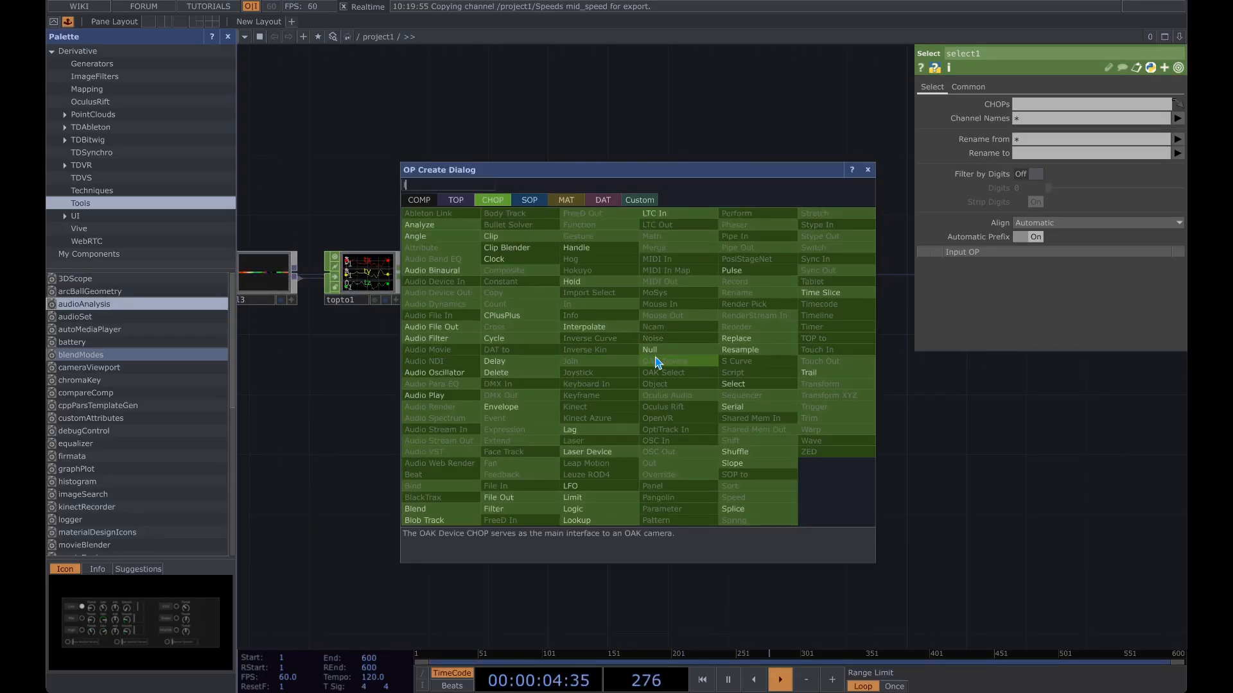
left_click(621, 498)
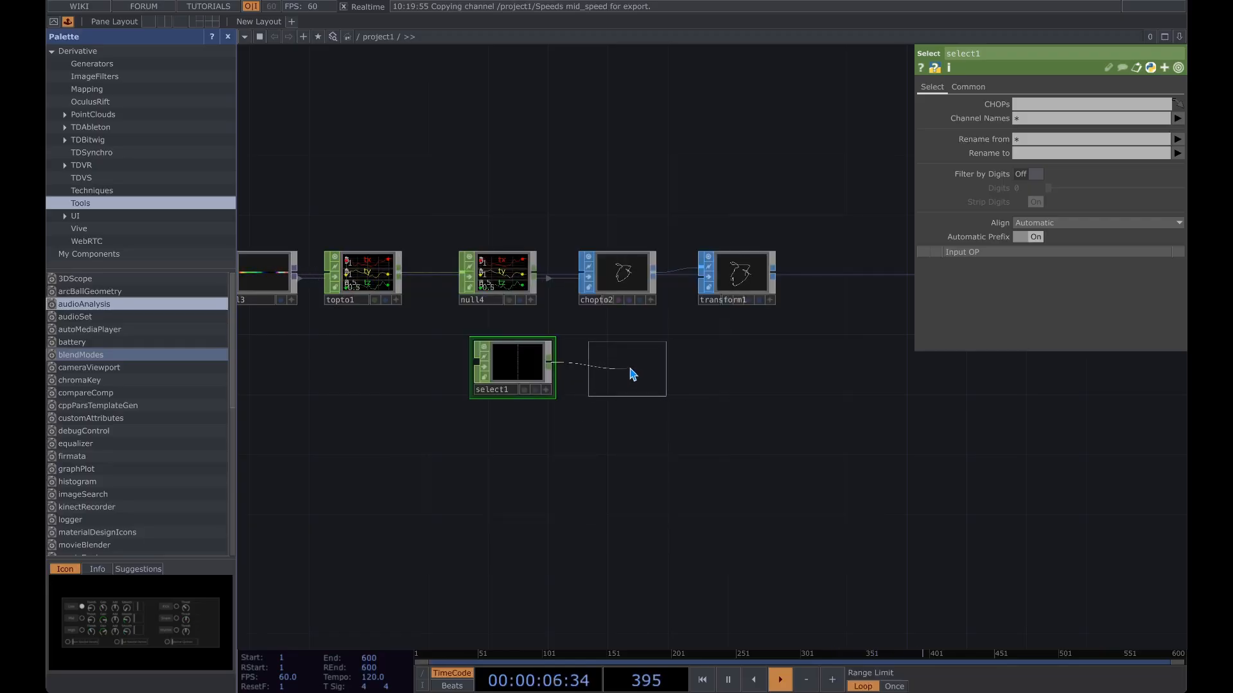
left_click(630, 376)
Assign the Speeds operator from the audio analysis as the source CHOP of select1
scroll(533, 430, "down", 2)
left_click_drag(545, 449, 710, 459)
scroll(710, 459, "down", 2)
left_click(766, 417)
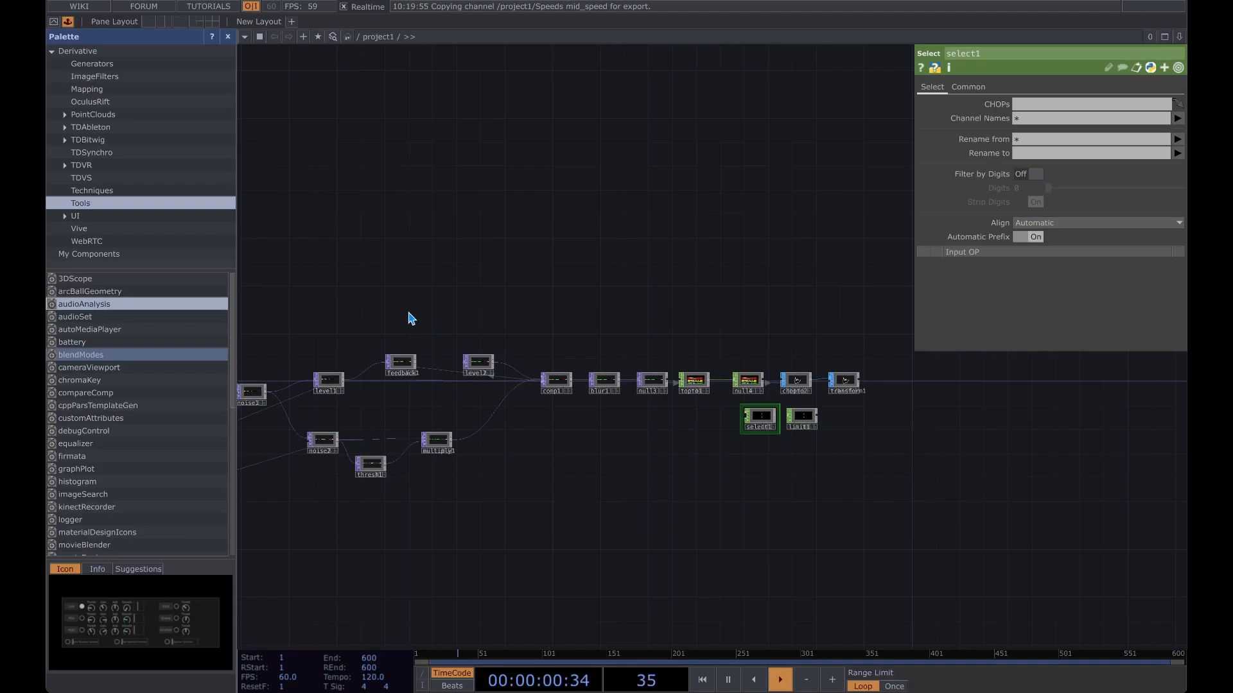
left_click_drag(411, 317, 944, 232)
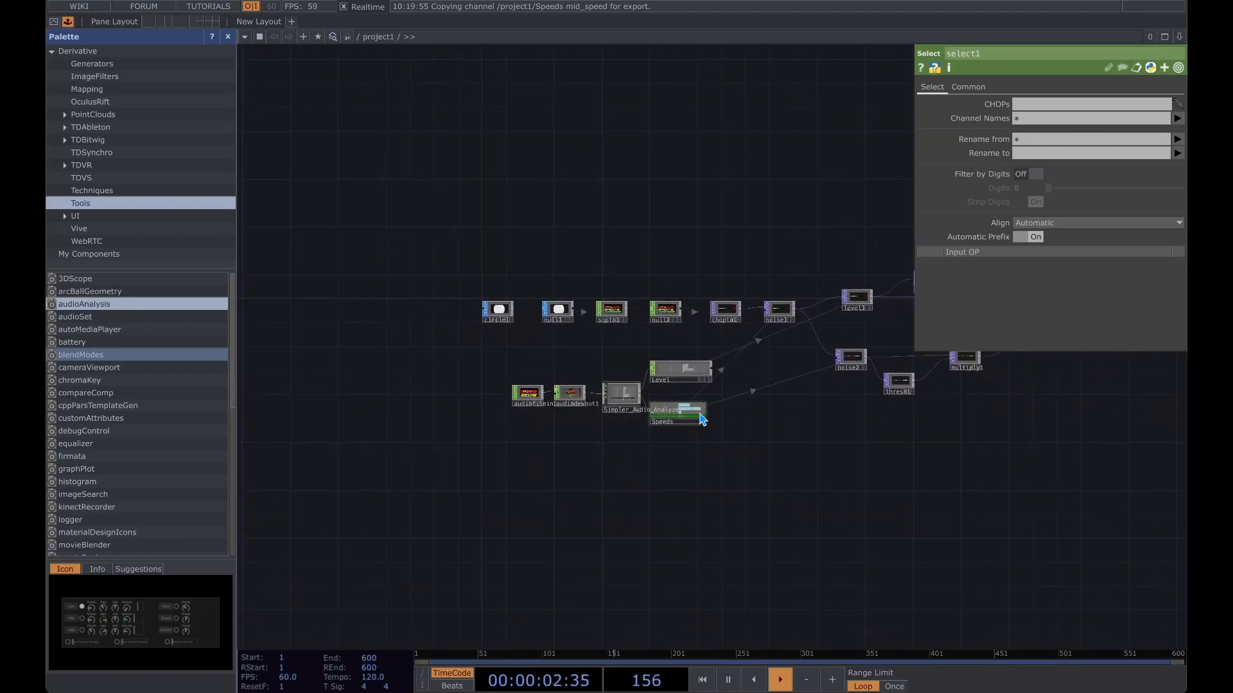
left_click_drag(682, 421, 1092, 104)
left_click_drag(1134, 411, 543, 446)
scroll(703, 399, "up", 3)
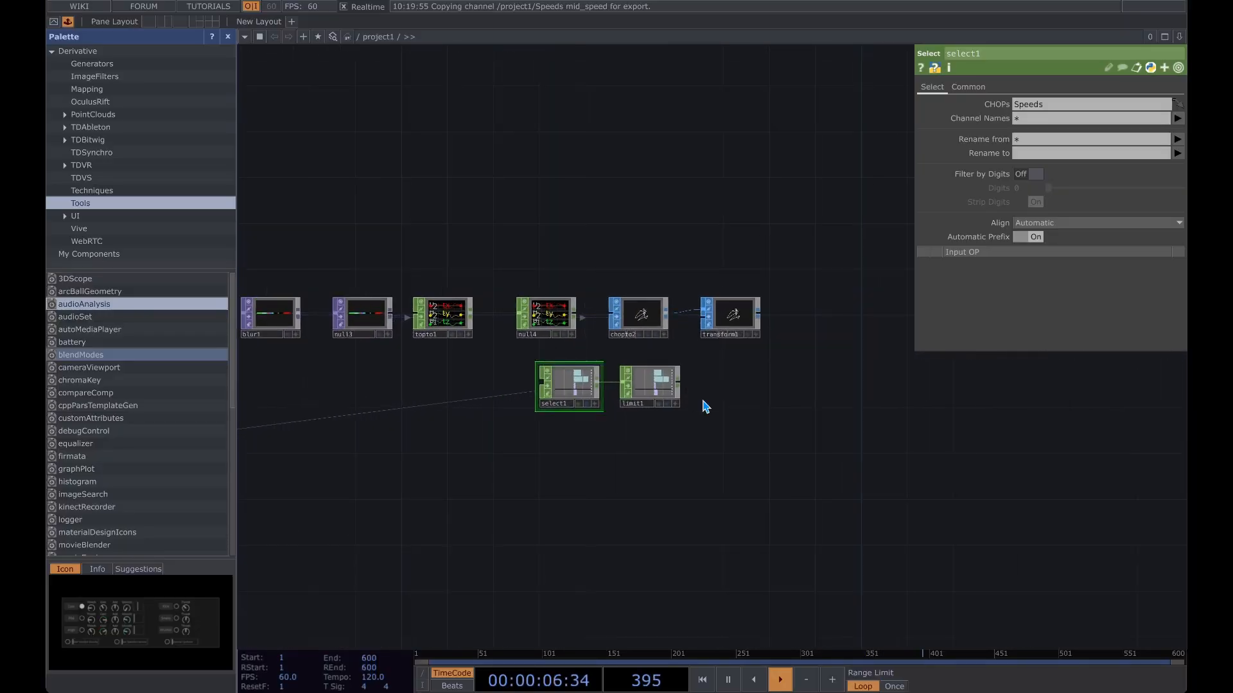
Set limit1's type to Loop with a minimum of 0 and a maximum of 360
key("p")
scroll(725, 392, "up", 5)
left_click_drag(705, 384, 752, 426)
left_click(632, 421)
key("p")
left_click(1034, 104)
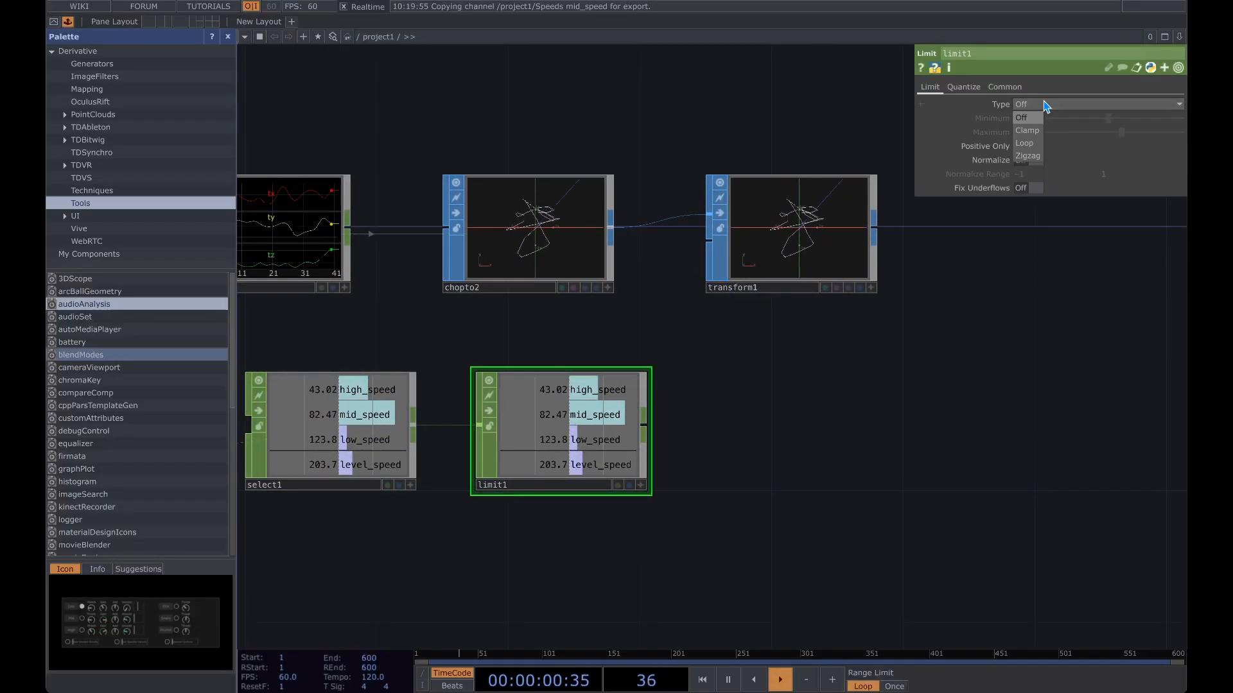
left_click(1037, 143)
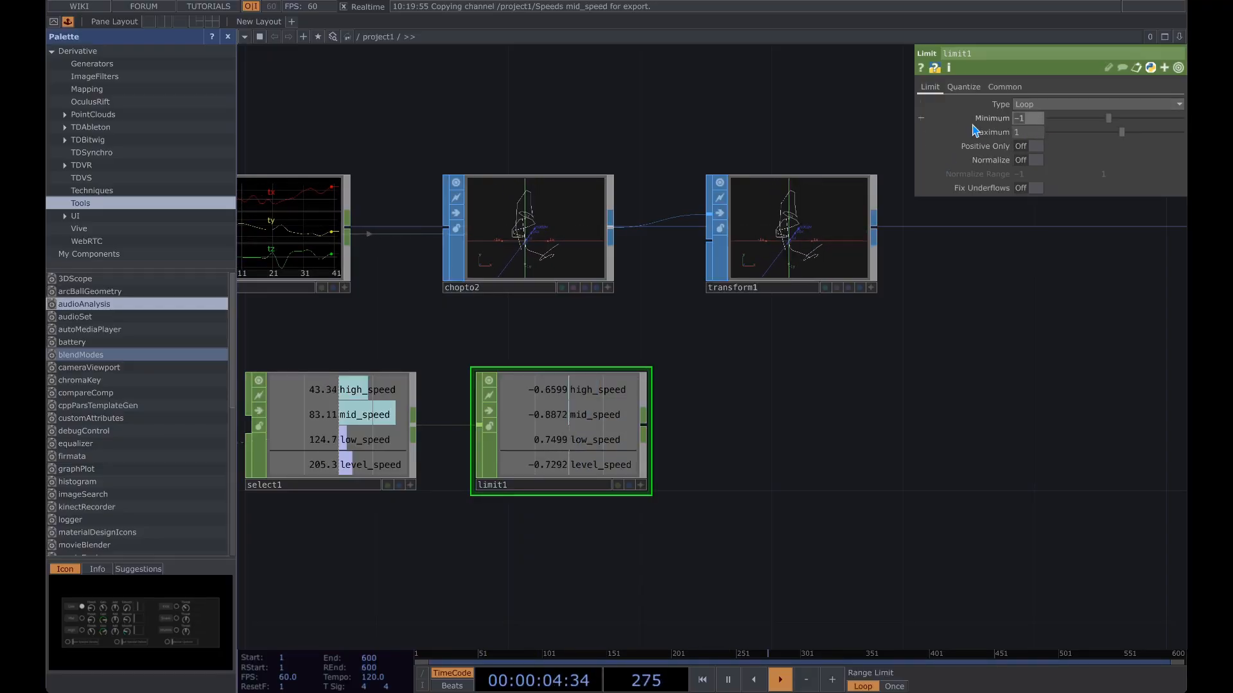
key("Tab")
type("36")
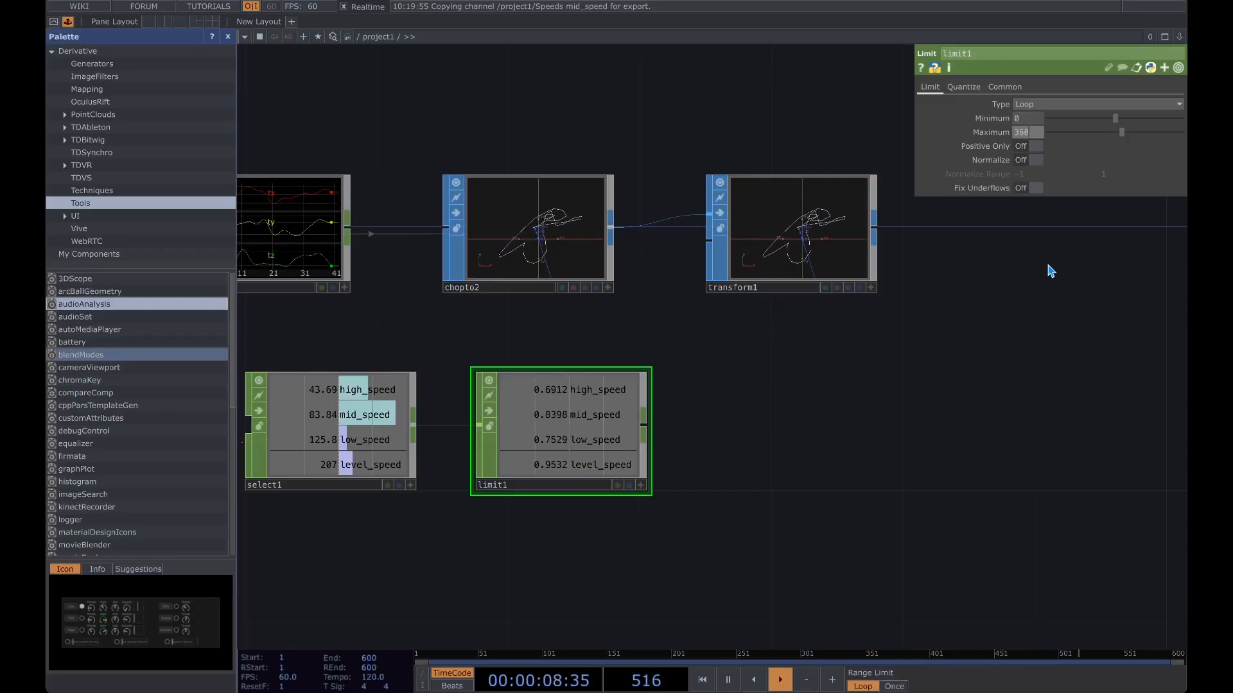
Drive the X rotation of transform1 with a CHOP reference to limit1's high_speed channel
scroll(810, 367, "down", 1)
left_click_drag(757, 374, 656, 355)
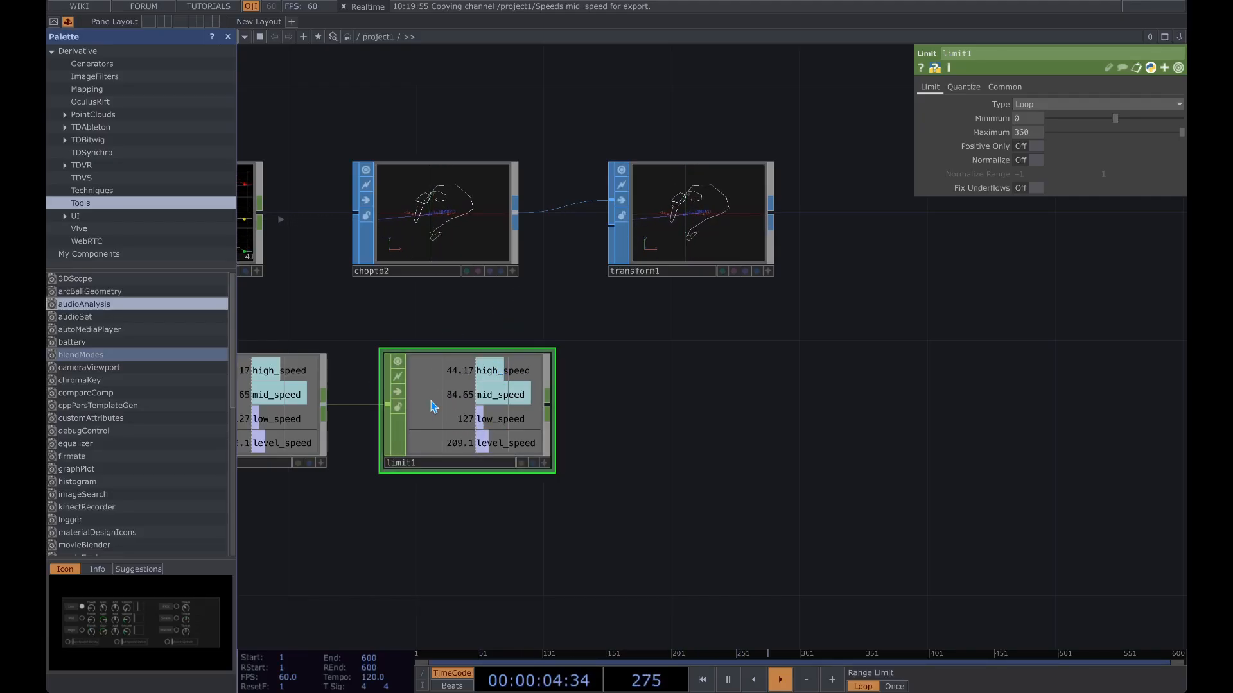
left_click(692, 276)
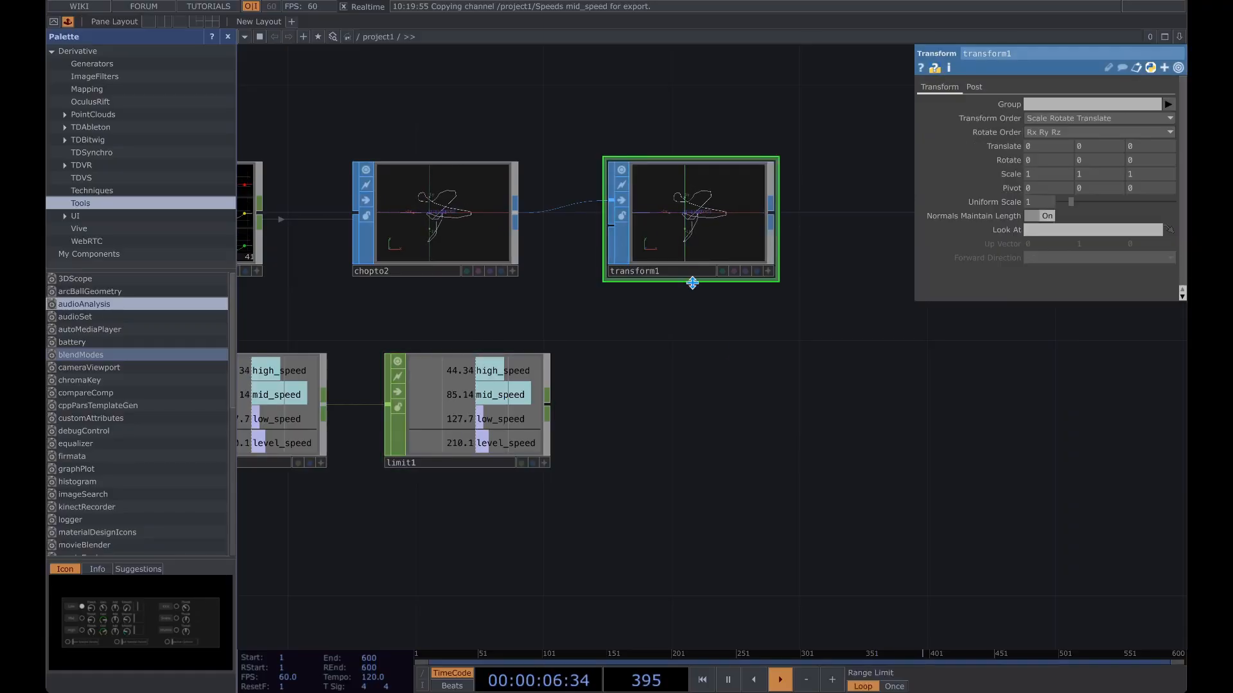
left_click(544, 462)
left_click_drag(498, 368, 672, 332)
left_click_drag(1044, 159, 1042, 165)
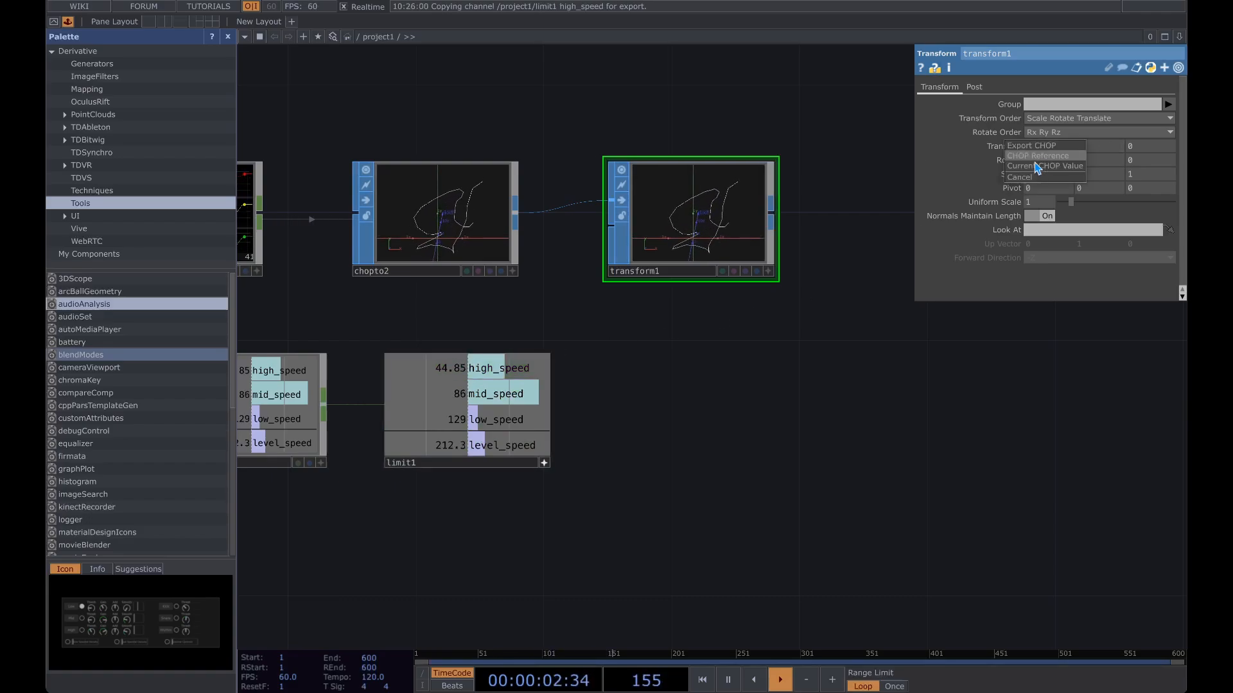
left_click(1042, 158)
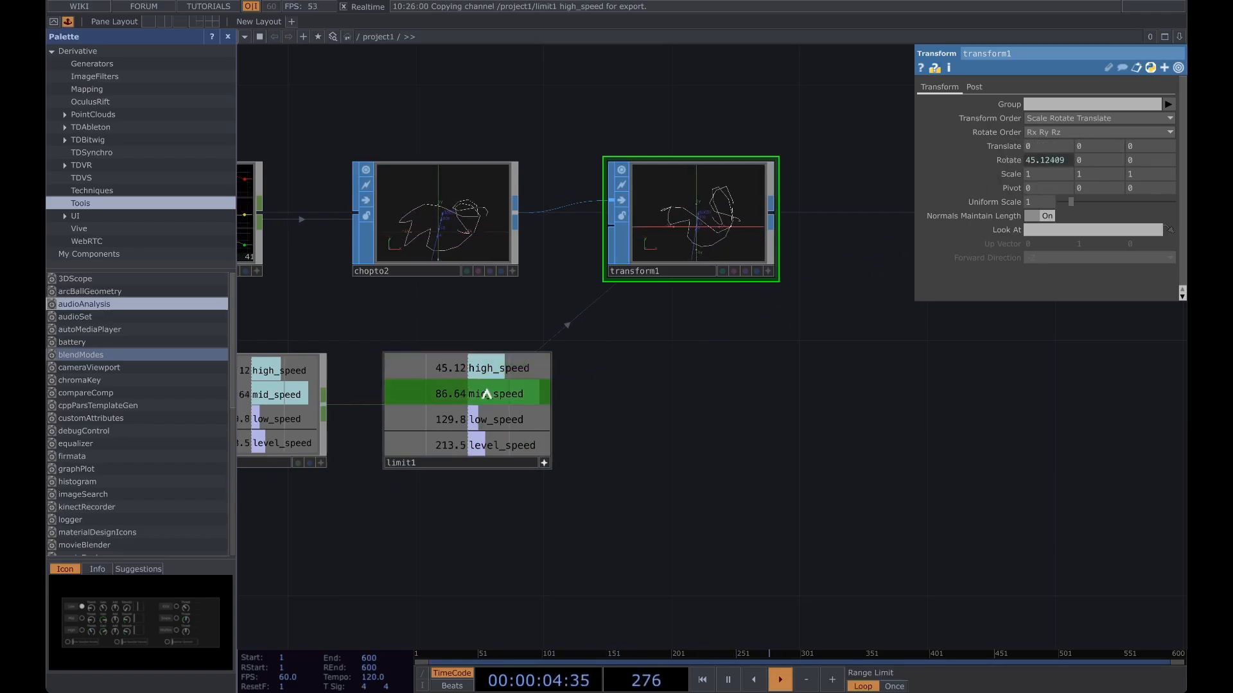
Drive transform1's Y rotation with limit1's mid_speed channel and its Z rotation with low_speed, both as CHOP references
left_click_drag(1133, 156, 1105, 163)
left_click(1098, 161)
left_click_drag(457, 420, 1063, 202)
left_click_drag(1133, 157, 1134, 159)
left_click(1130, 162)
key("p")
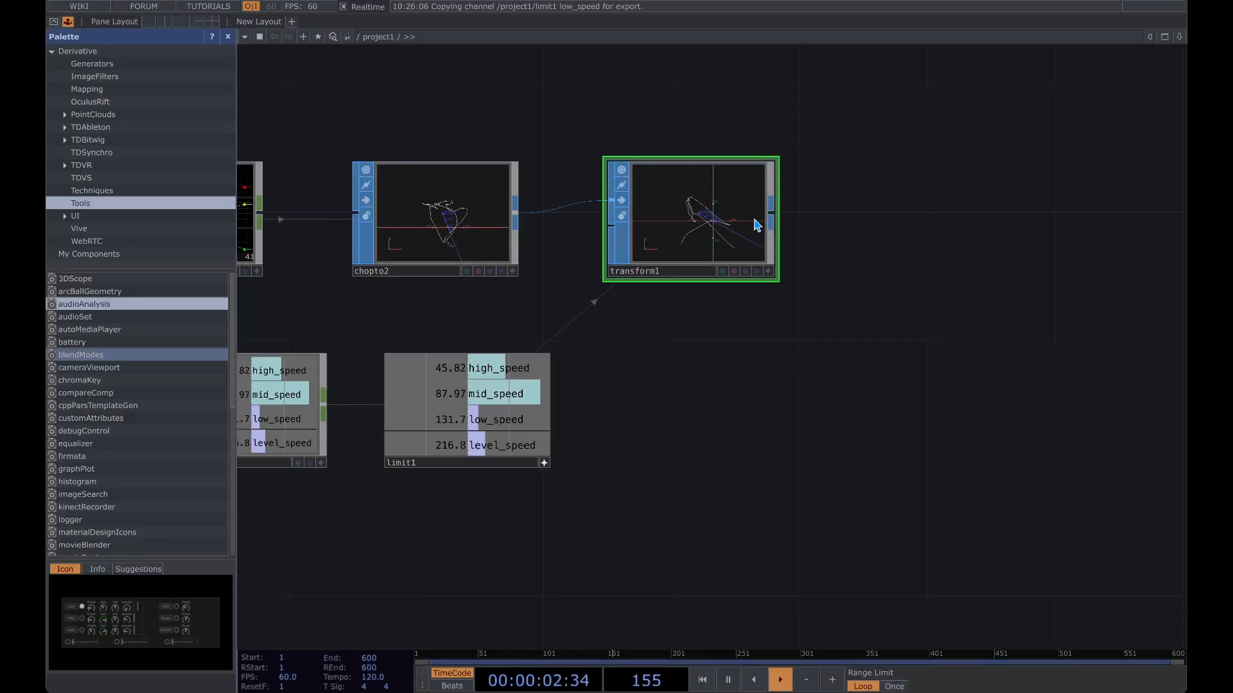
Deactivate limit1's viewer and append a Null SOP to the output of transform1
left_click(543, 462)
left_click_drag(684, 328, 655, 337)
scroll(586, 305, "down", 1)
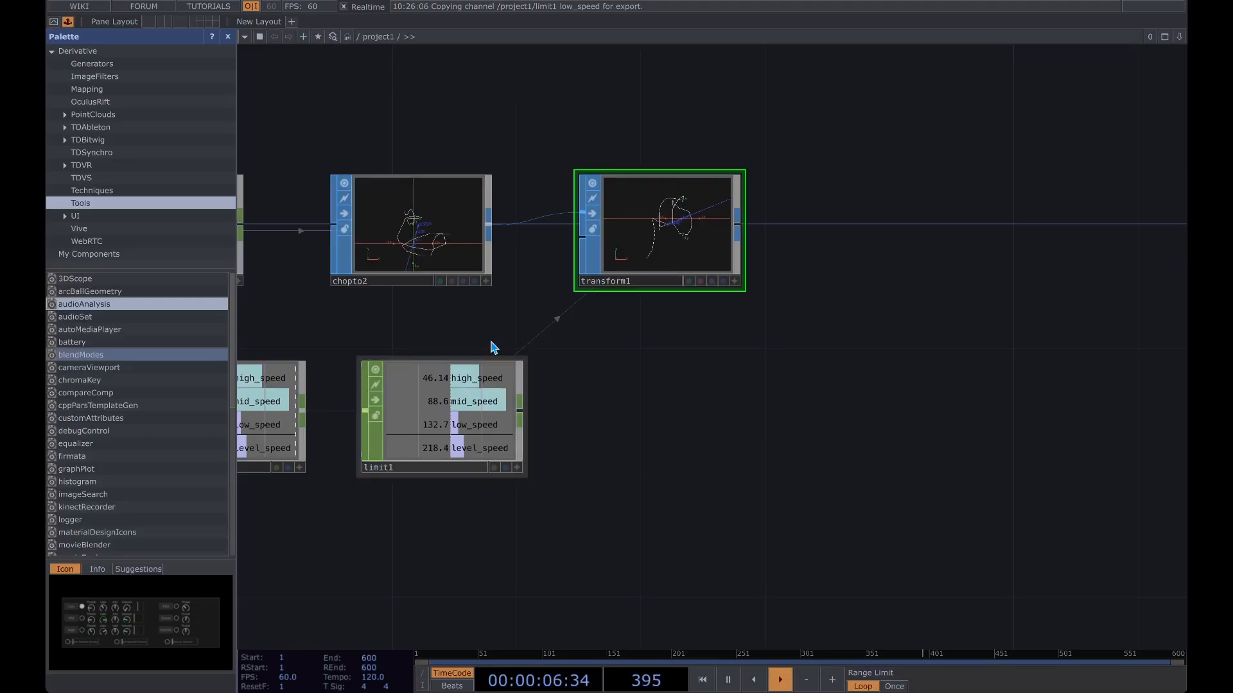
left_click_drag(807, 255, 667, 305)
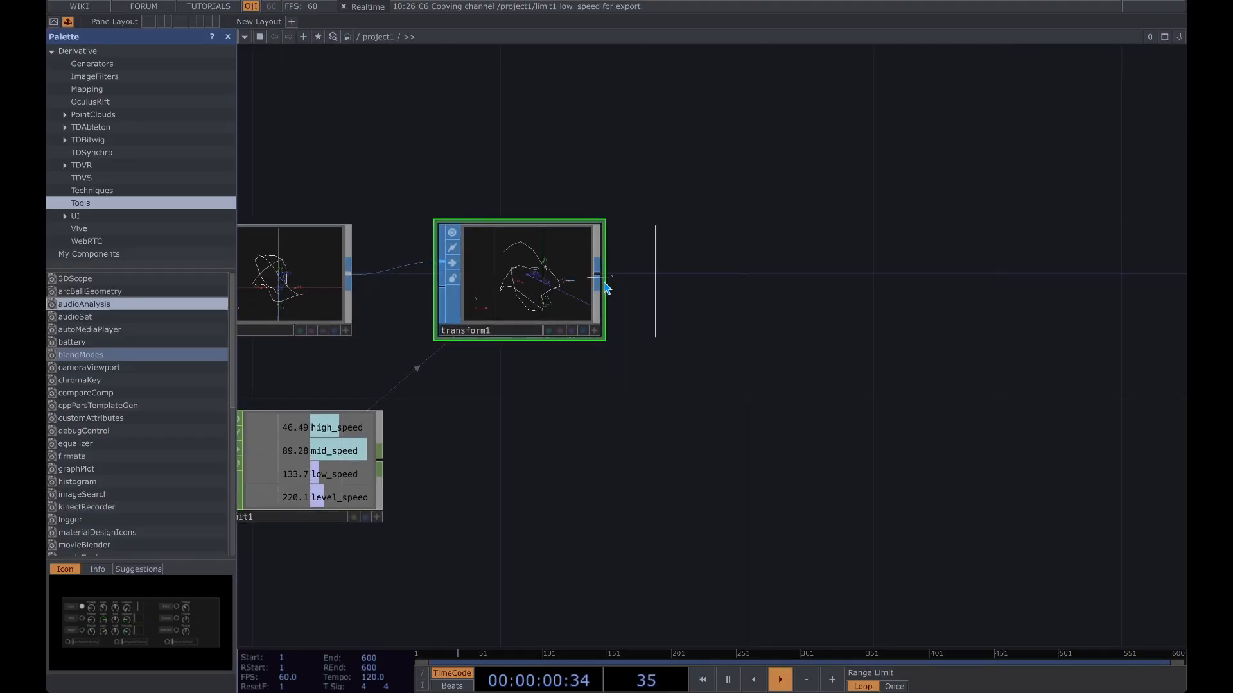
left_click(808, 283)
scroll(1013, 294, "down", 2)
left_click_drag(1012, 294, 664, 289)
scroll(792, 291, "down", 2)
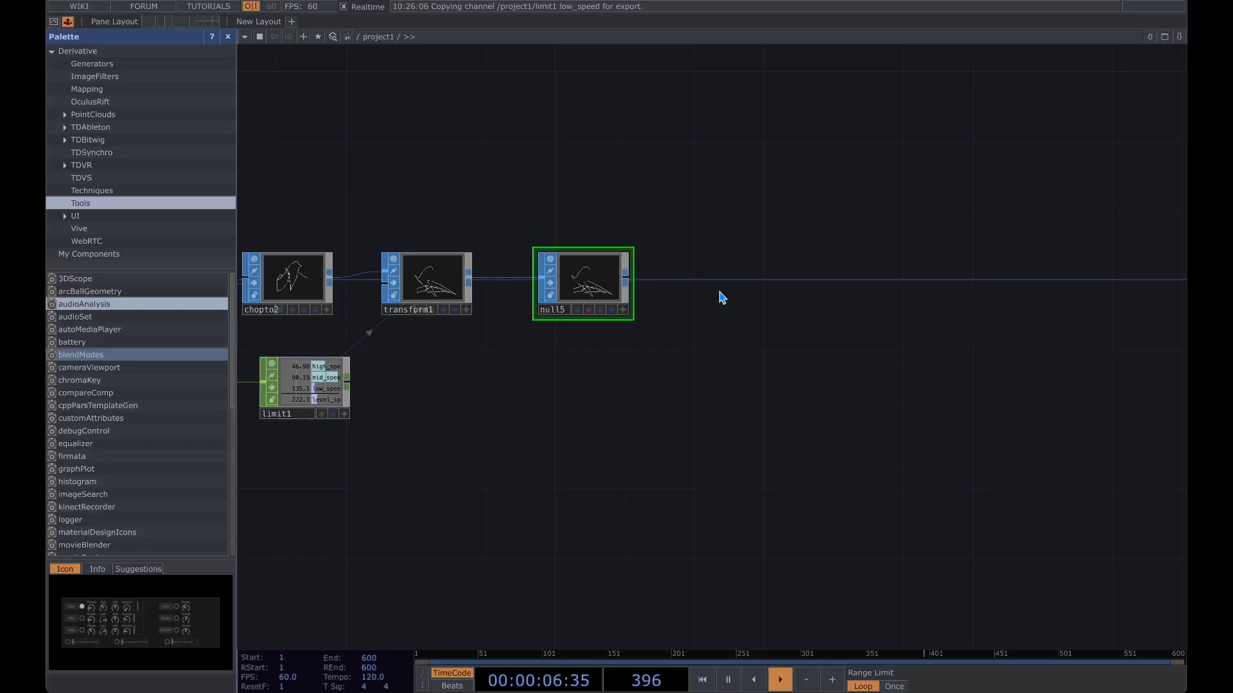
Add a Geometry COMP fed by null5 and place it after that null in the network
scroll(719, 297, "down", 1)
scroll(719, 287, "up", 2)
left_click_drag(712, 291, 573, 311)
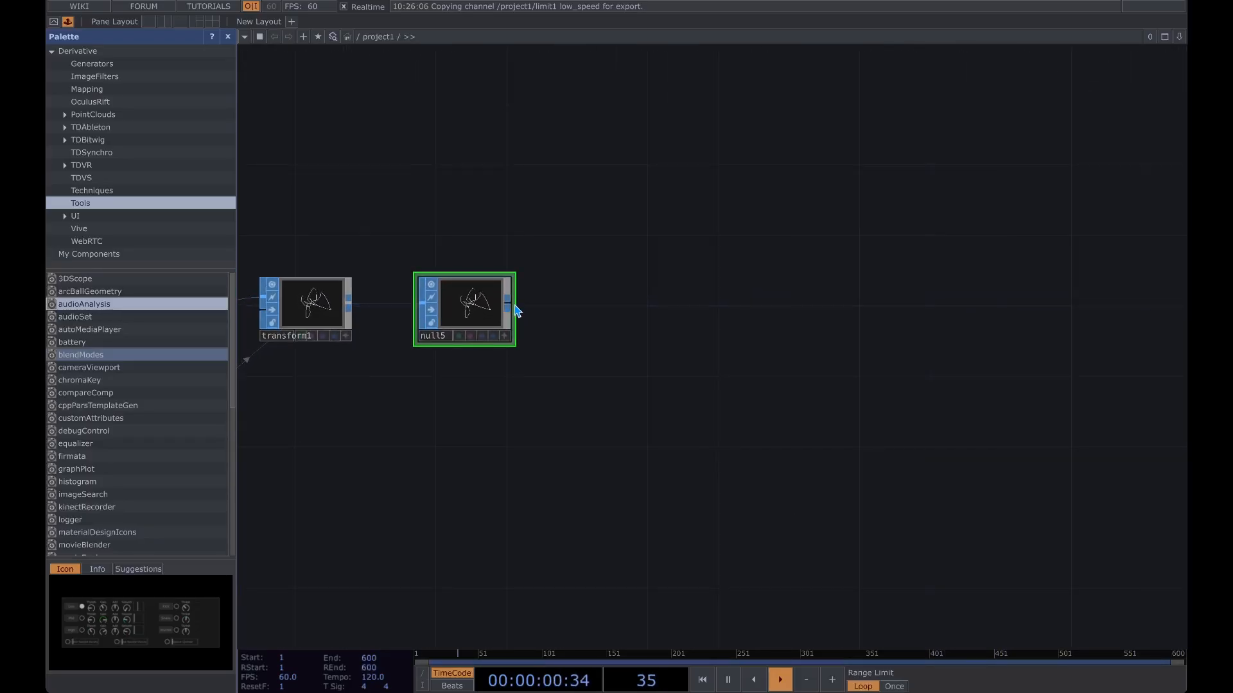
left_click(677, 306)
left_click(454, 137)
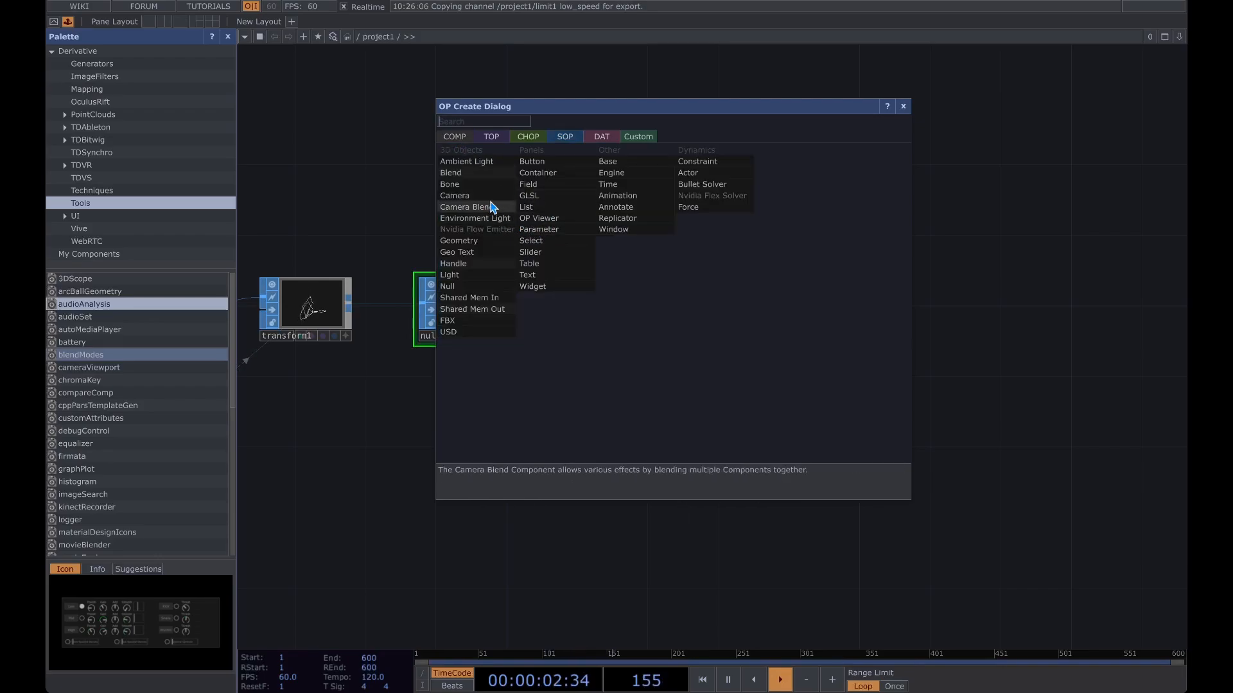
left_click(478, 265)
left_click(684, 312)
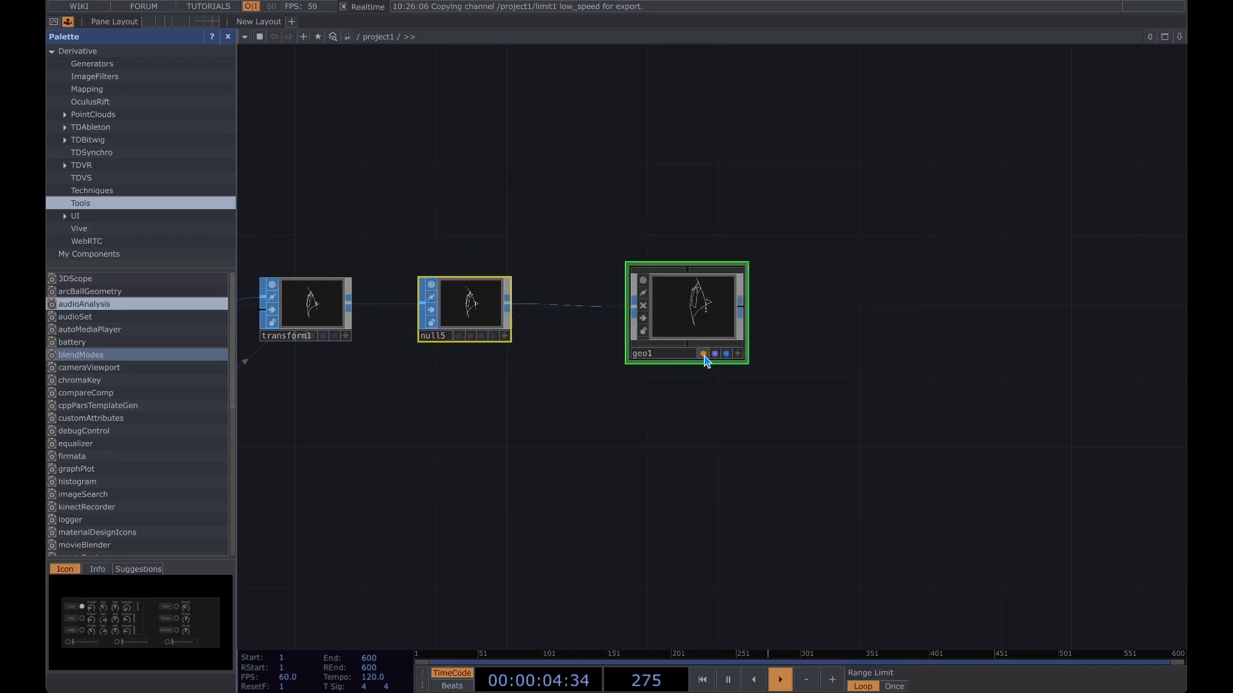
Create a Line MAT below null5 and assign it to geo1 as its material
key("Tab")
left_click(590, 259)
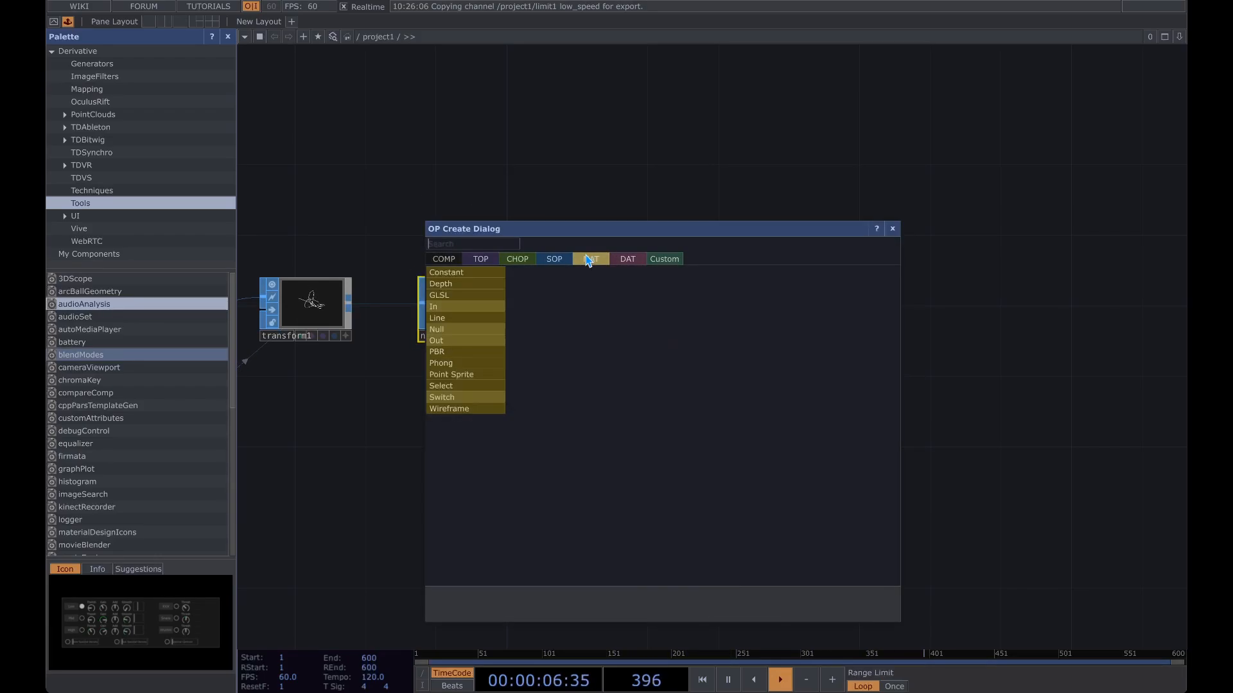
left_click(449, 314)
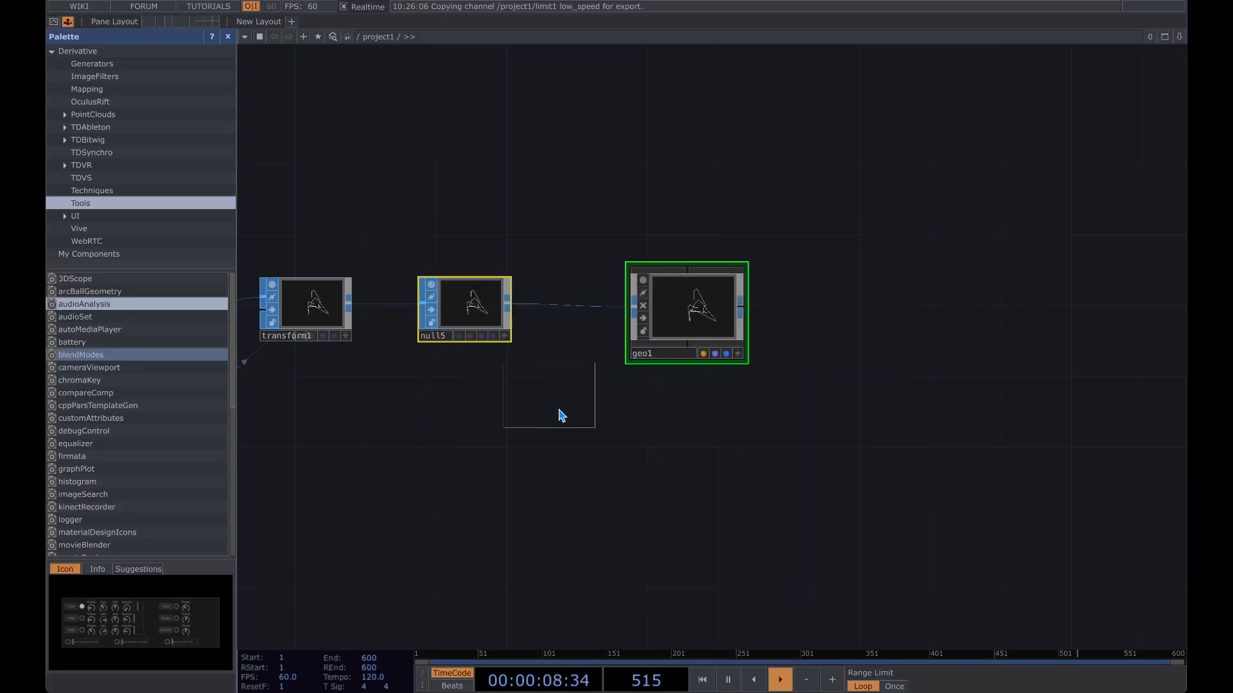
left_click(490, 457)
left_click_drag(490, 457, 698, 319)
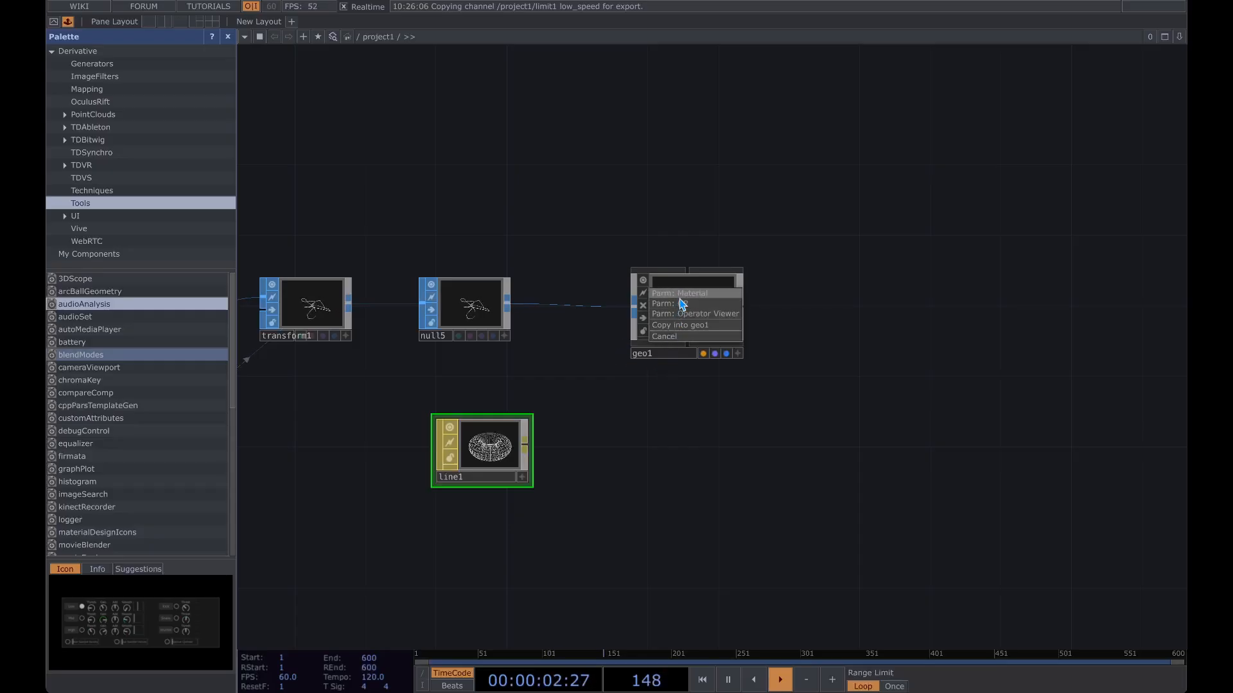
left_click(680, 294)
Move line1 slightly up and set its line near color and line far color to white
key("p")
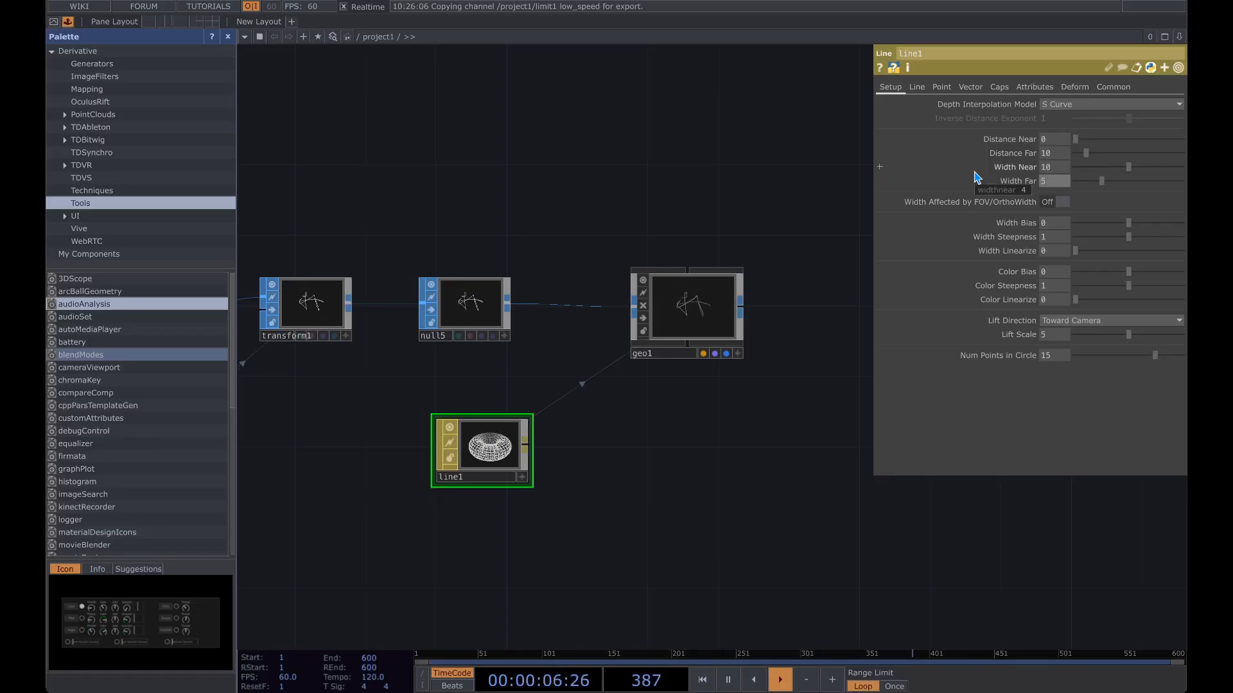
left_click_drag(486, 453, 487, 435)
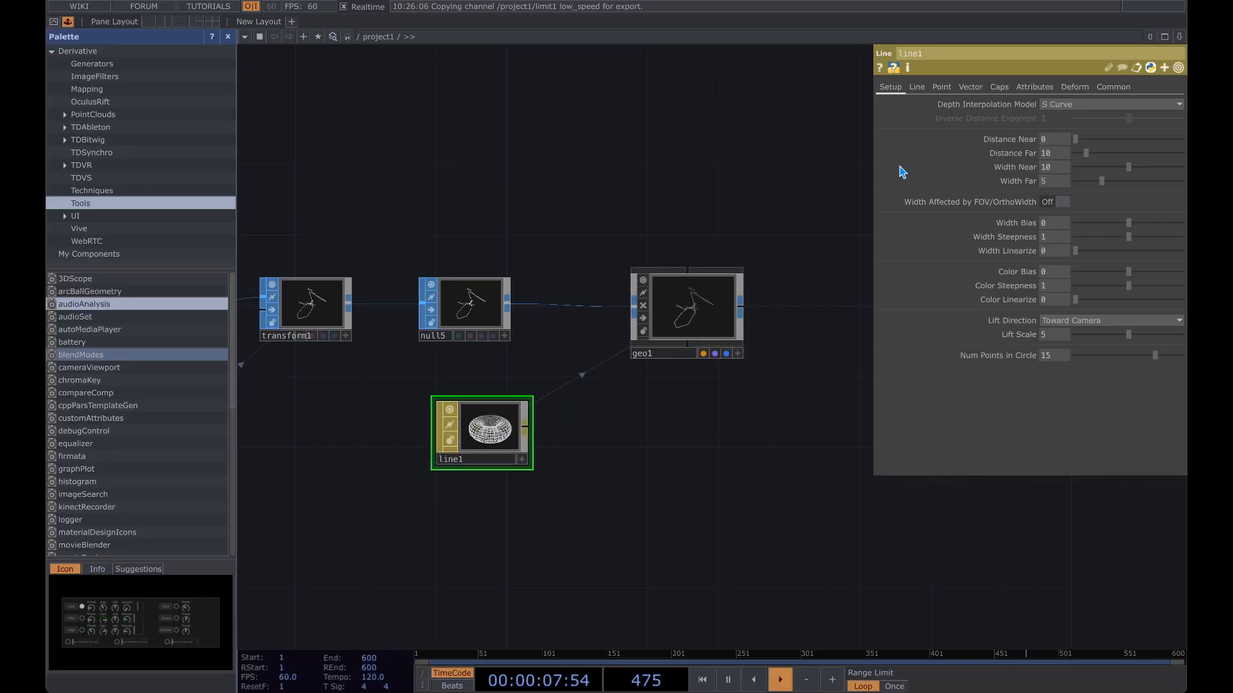
left_click(923, 88)
left_click(1055, 195)
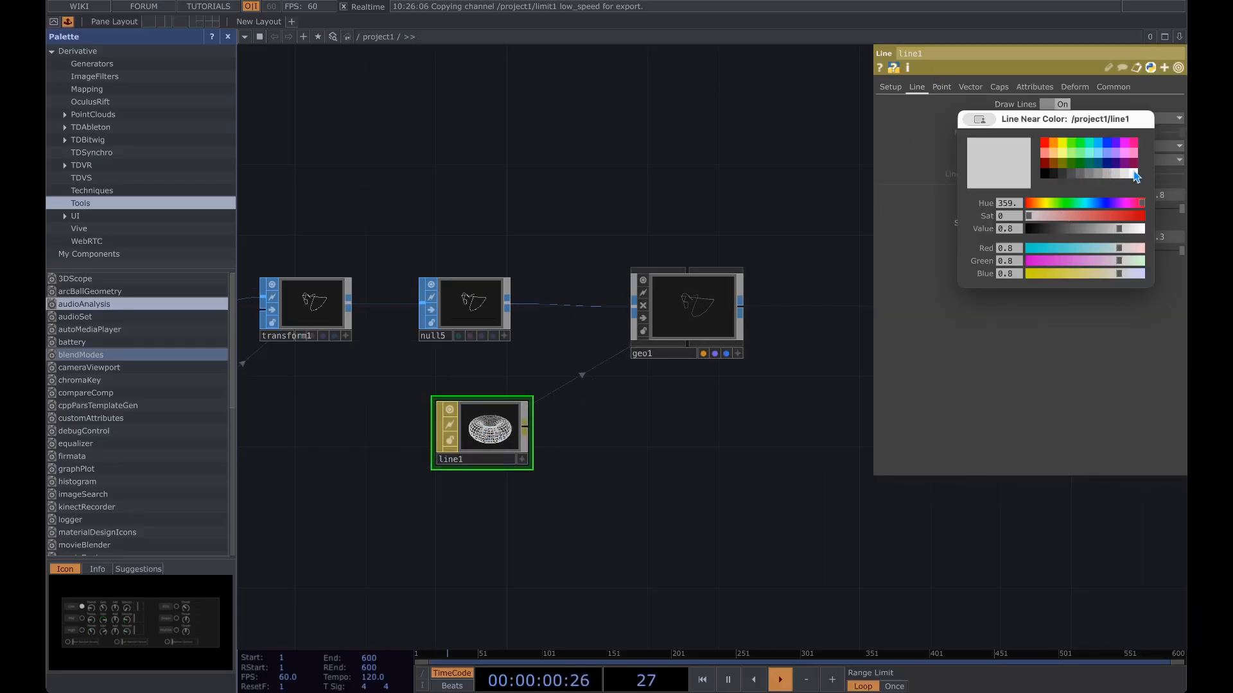
left_click(1134, 174)
key("Escape")
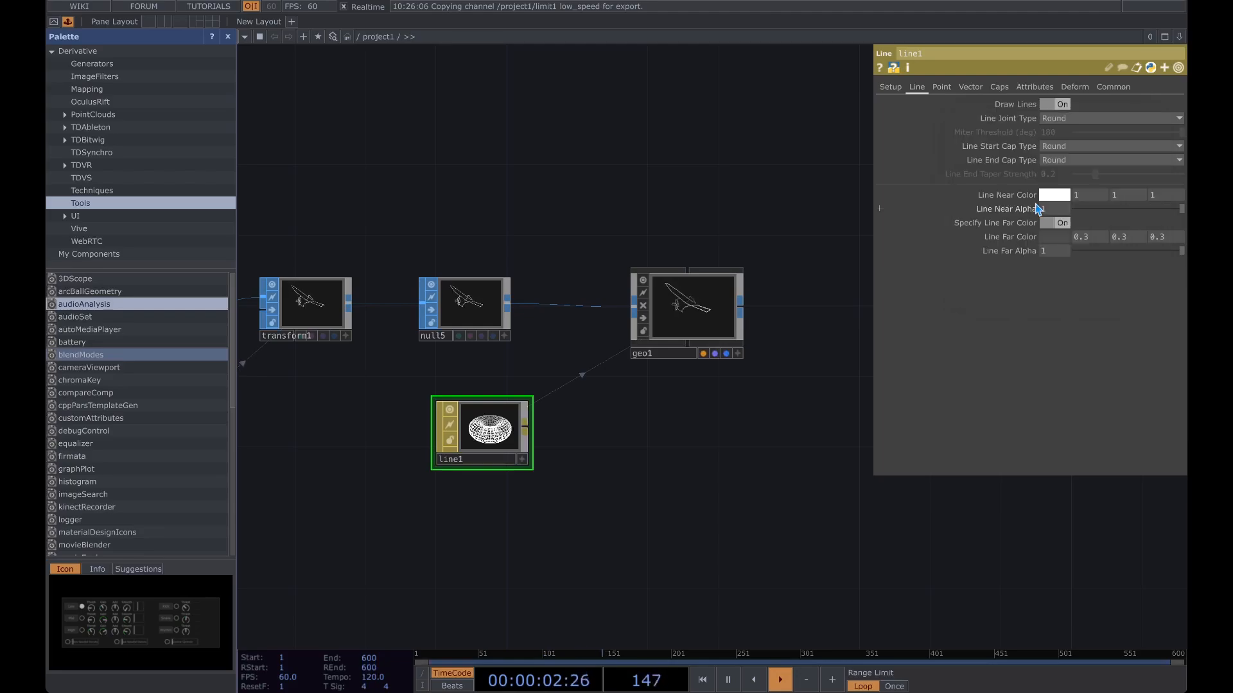
left_click(1056, 238)
left_click(1134, 173)
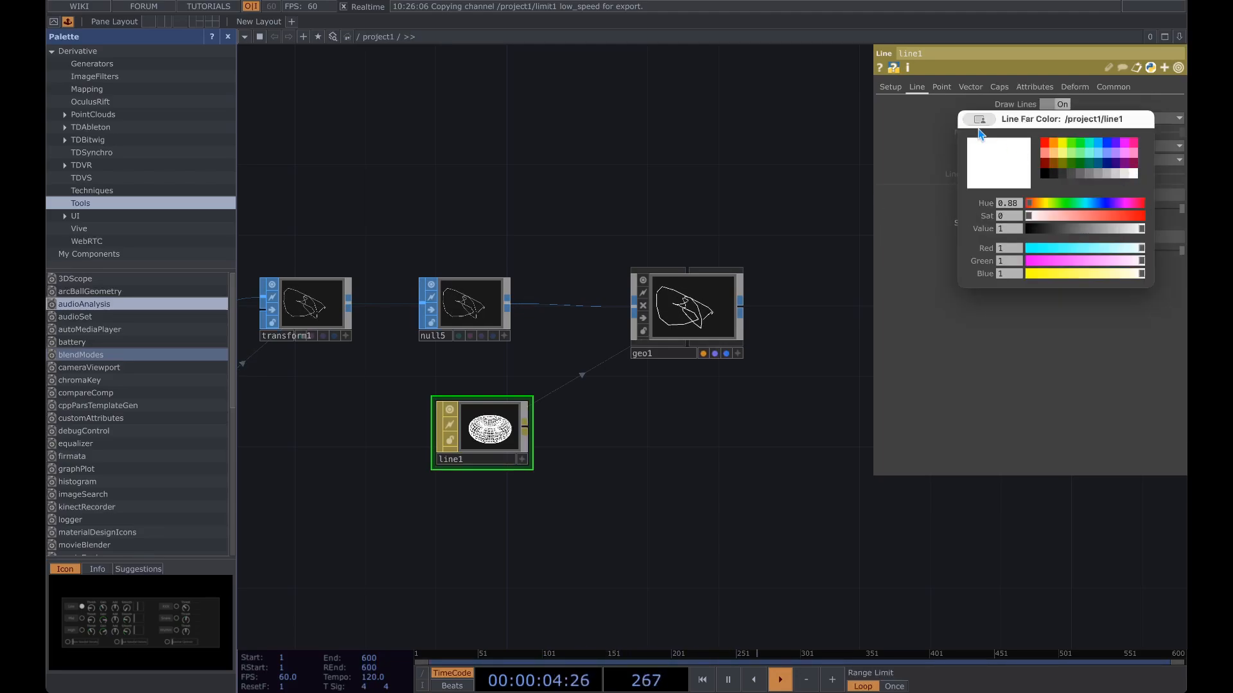
left_click(767, 200)
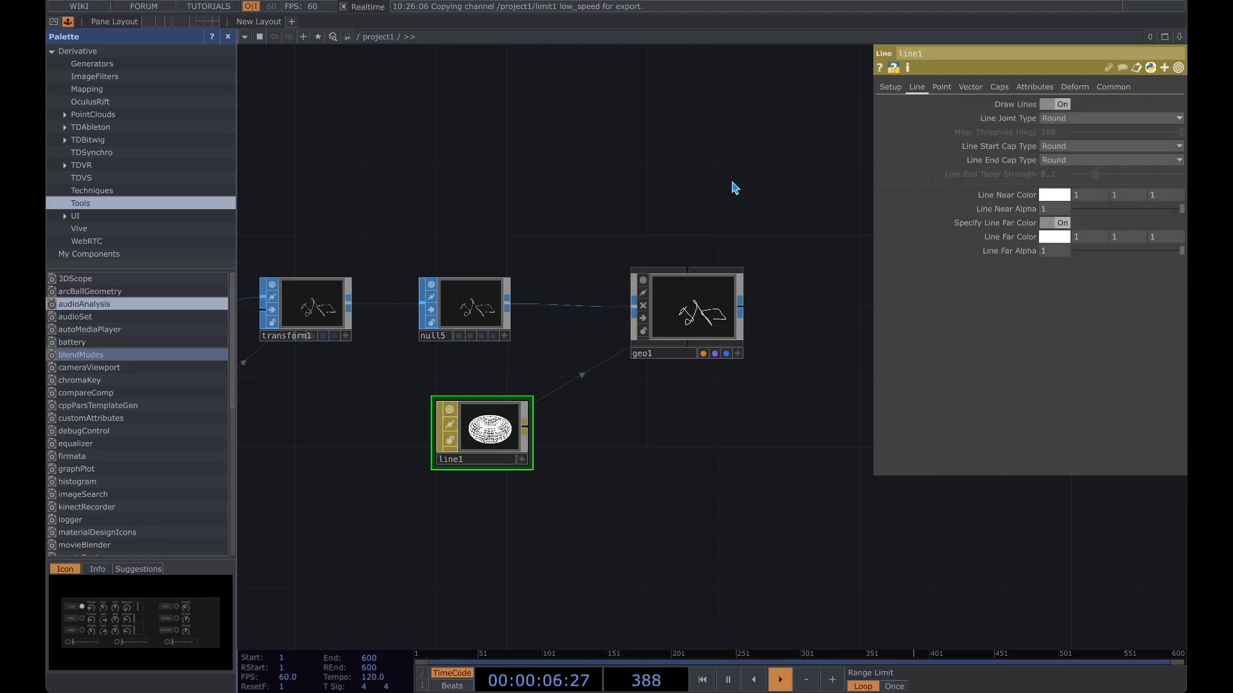
key("p")
Add a Camera COMP to the network directly below geo1
scroll(741, 199, "down", 5)
scroll(749, 233, "up", 4)
key("Tab")
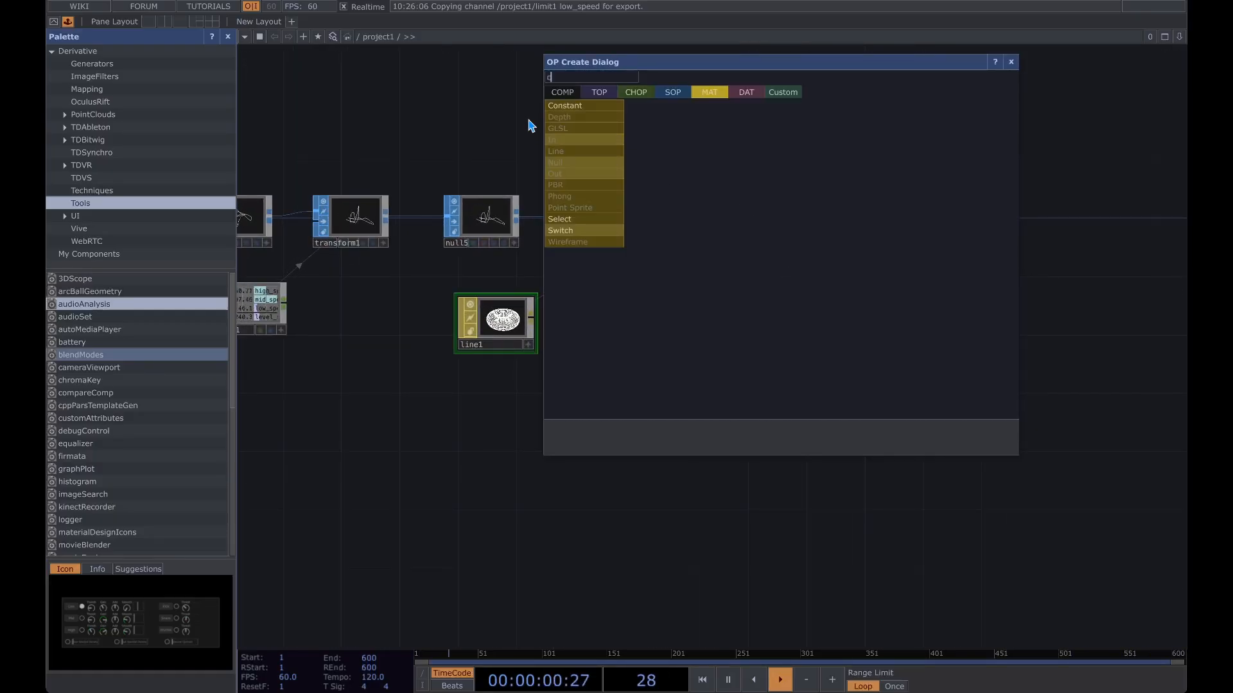
left_click(572, 95)
left_click(587, 151)
left_click(667, 345)
left_click_drag(753, 292, 624, 300)
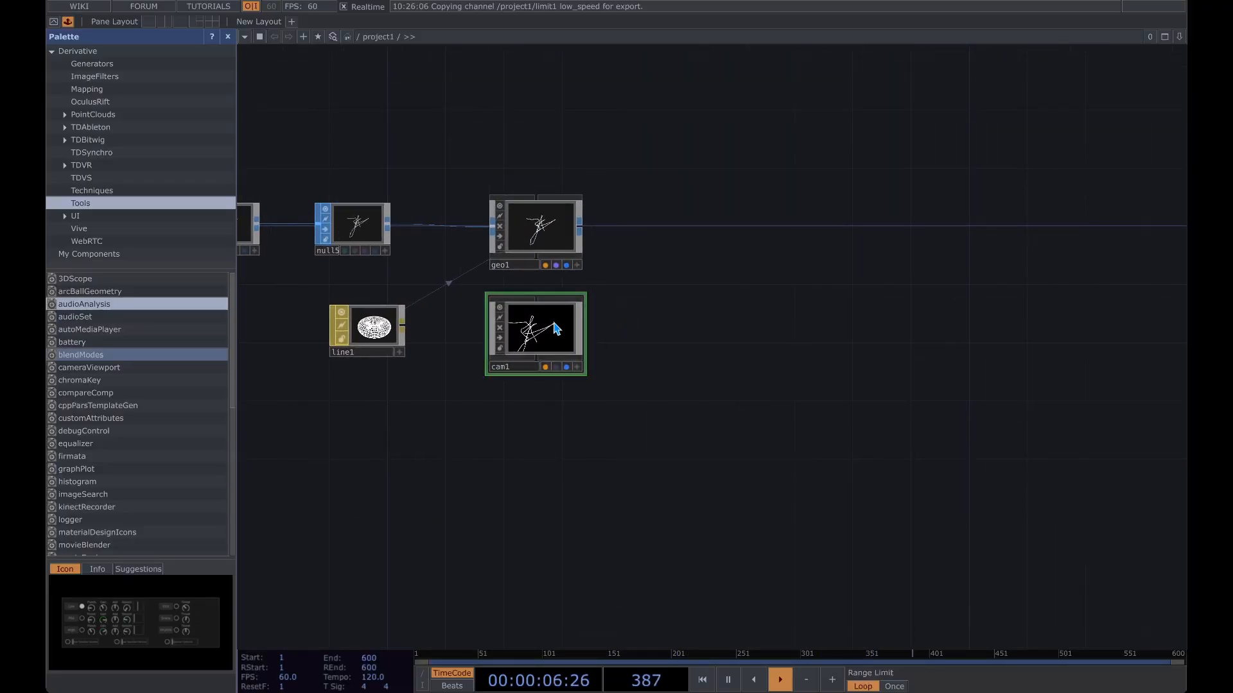
Add a Render TOP to the network beside geo1 and the camera
scroll(633, 256, "down", 2)
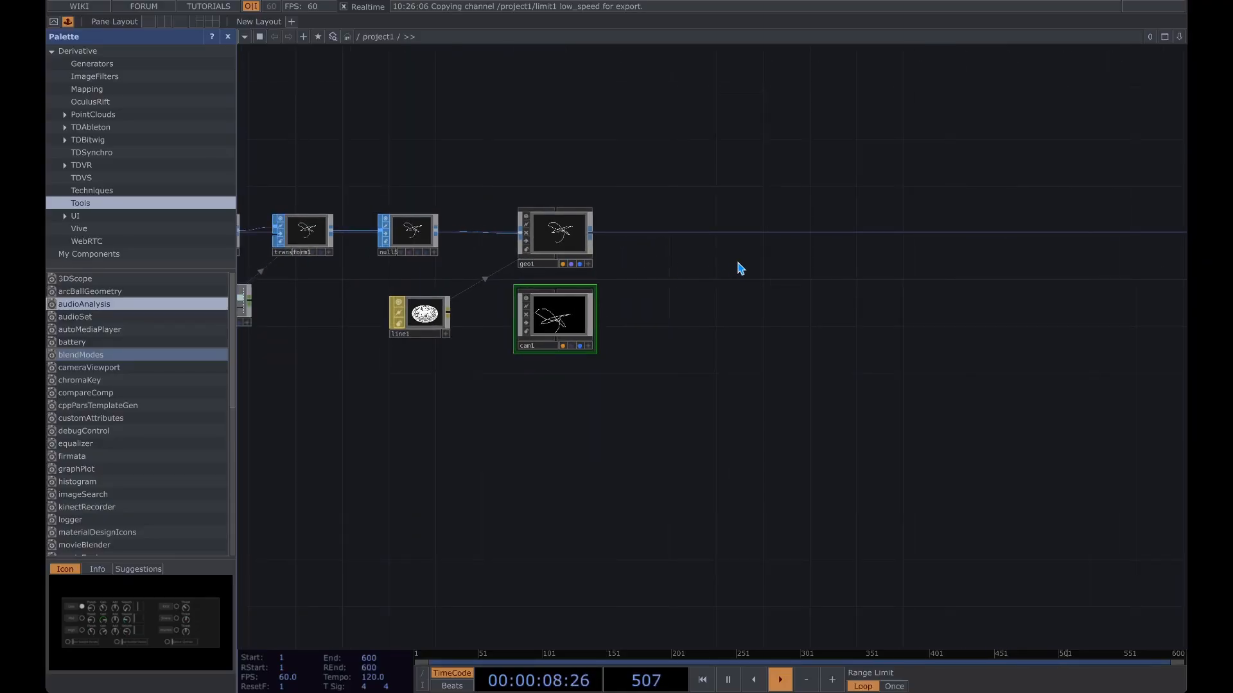
key("Tab")
left_click(587, 88)
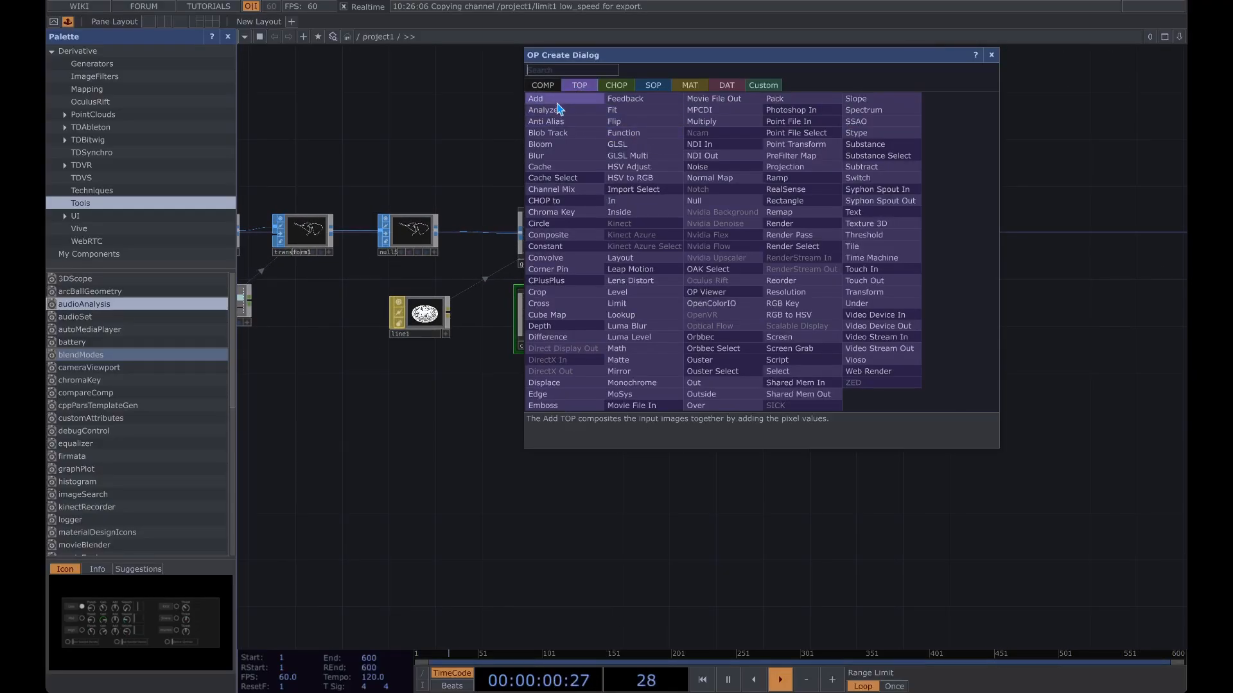
type("render")
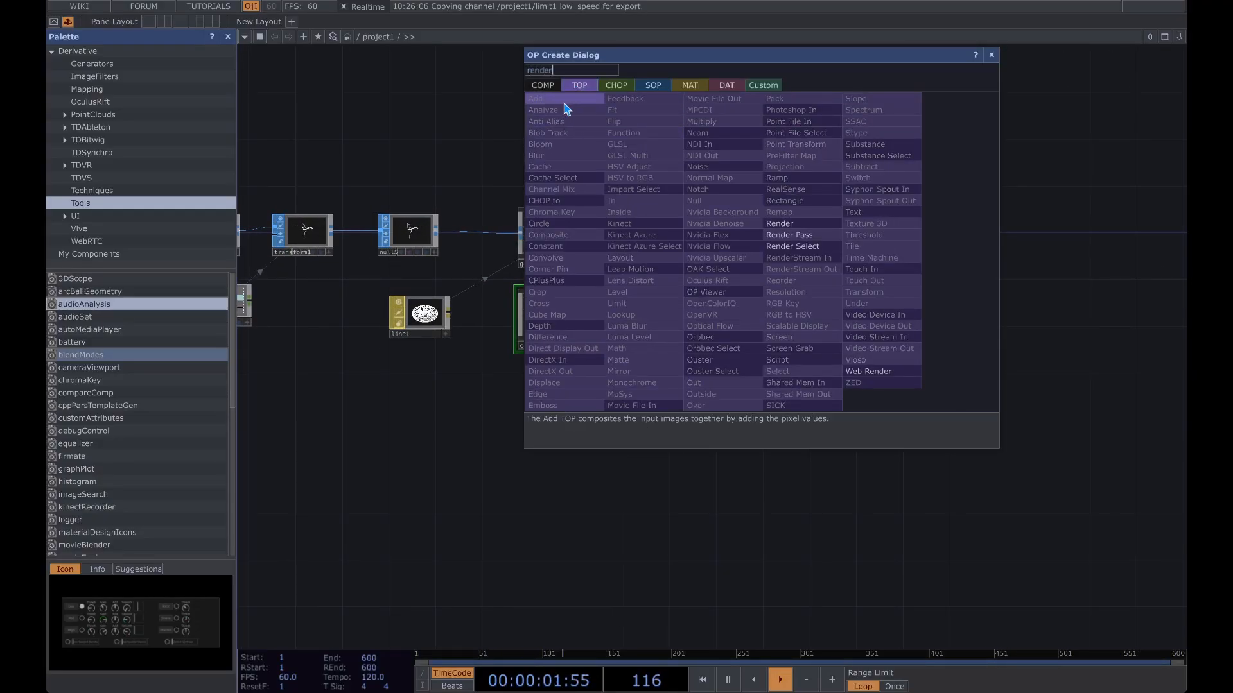
left_click(796, 224)
left_click(690, 246)
Append an Out TOP to render1, leaving space between them, and display it as the network background
left_click_drag(758, 267, 512, 290)
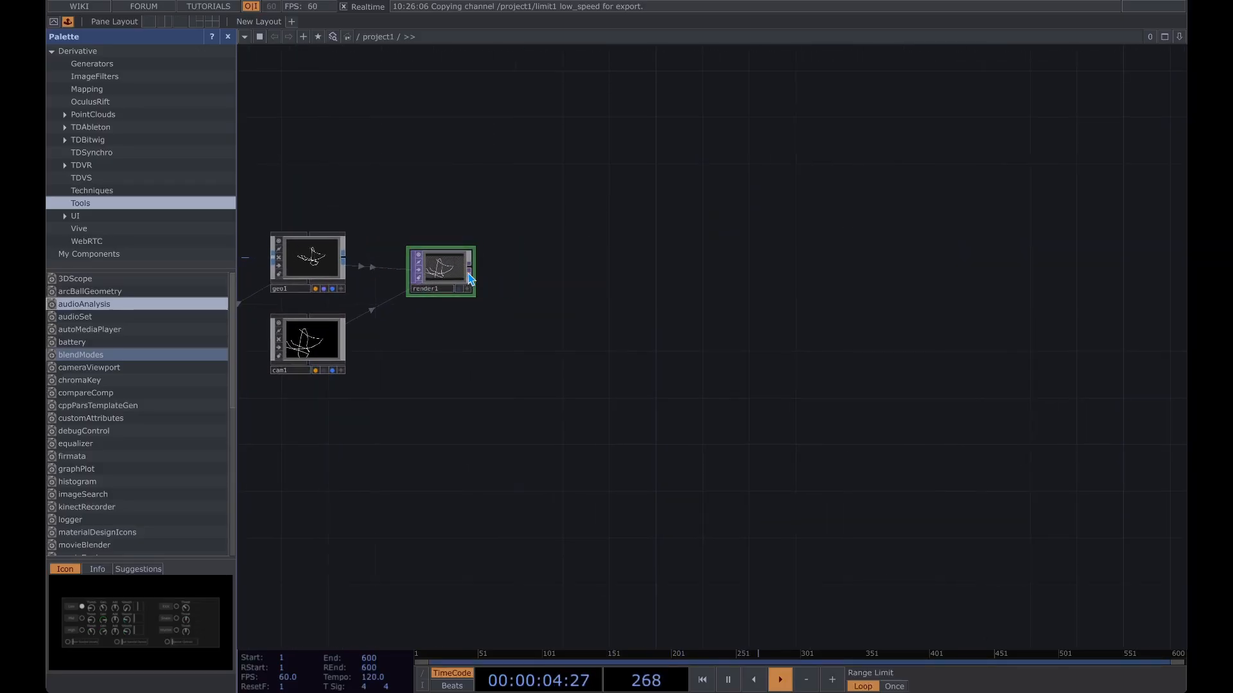
right_click(472, 274)
type("out")
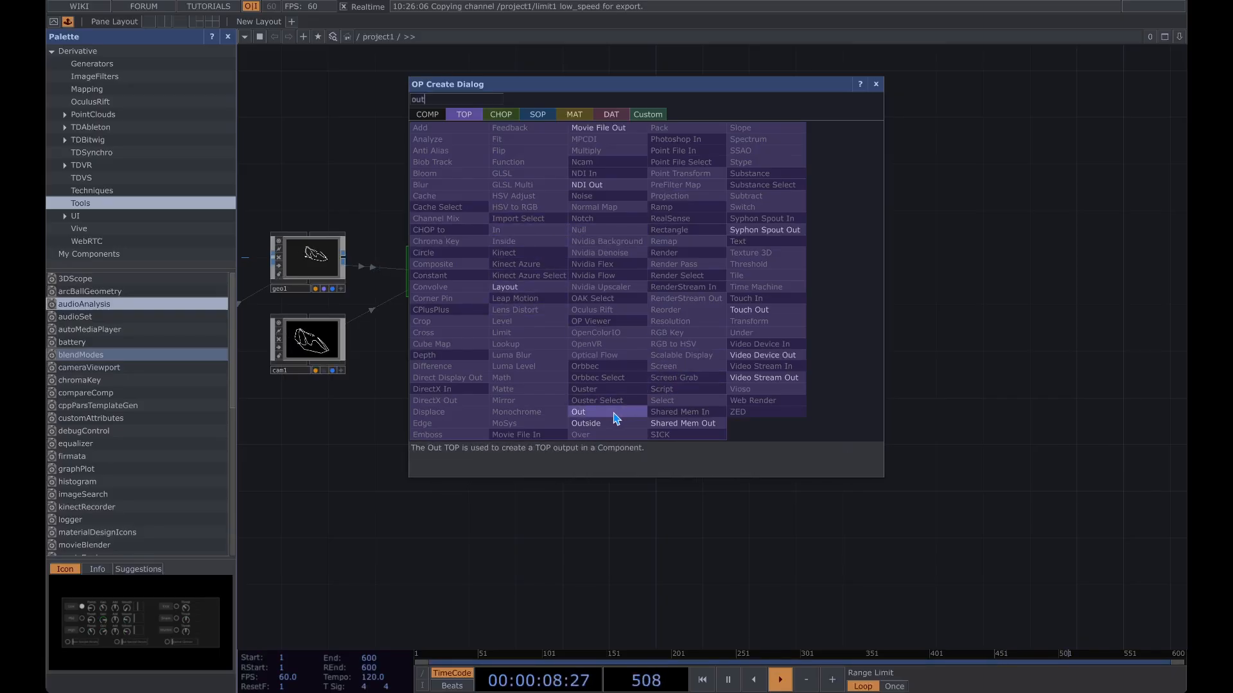
left_click(578, 412)
left_click(782, 275)
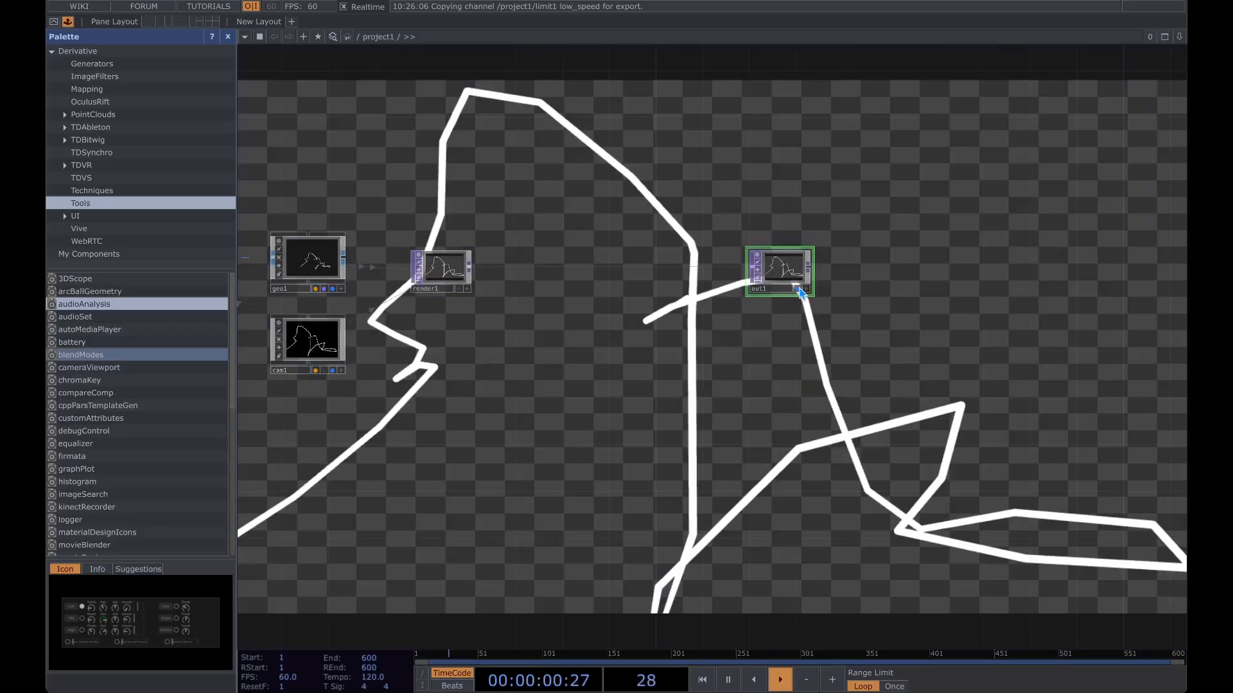
left_click_drag(670, 318, 780, 308)
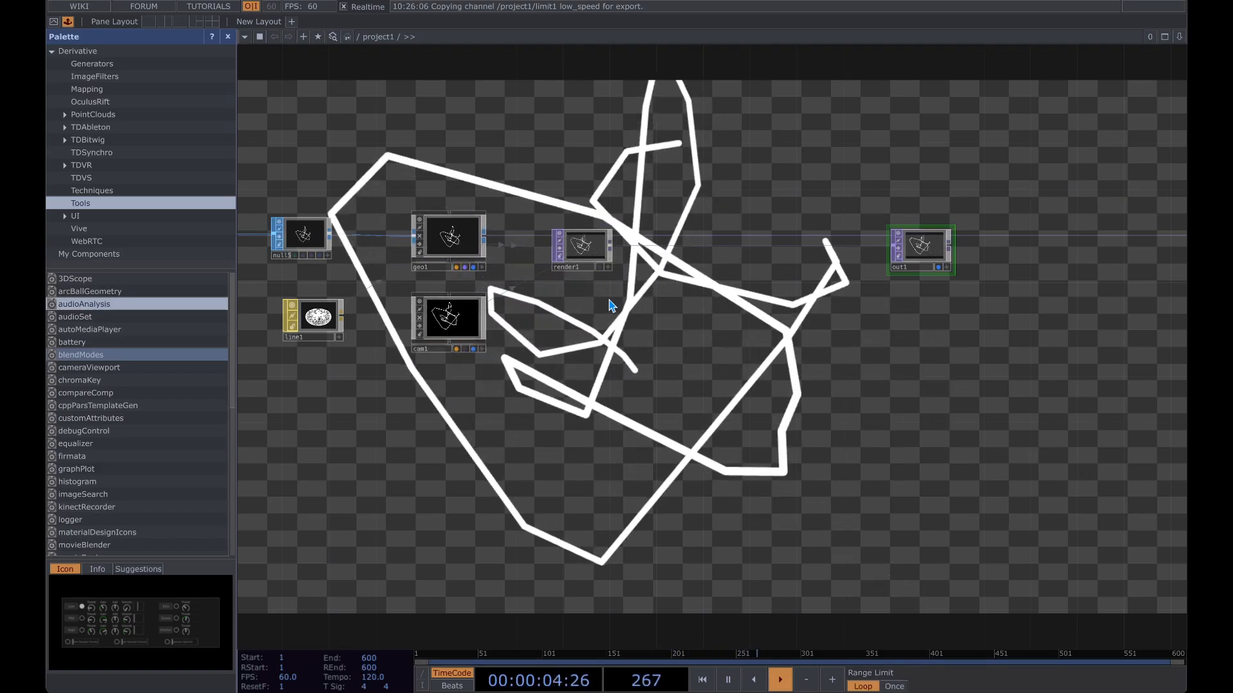
Move render1 and out1 slightly upward in the network to tidy the layout
scroll(616, 302, "up", 2)
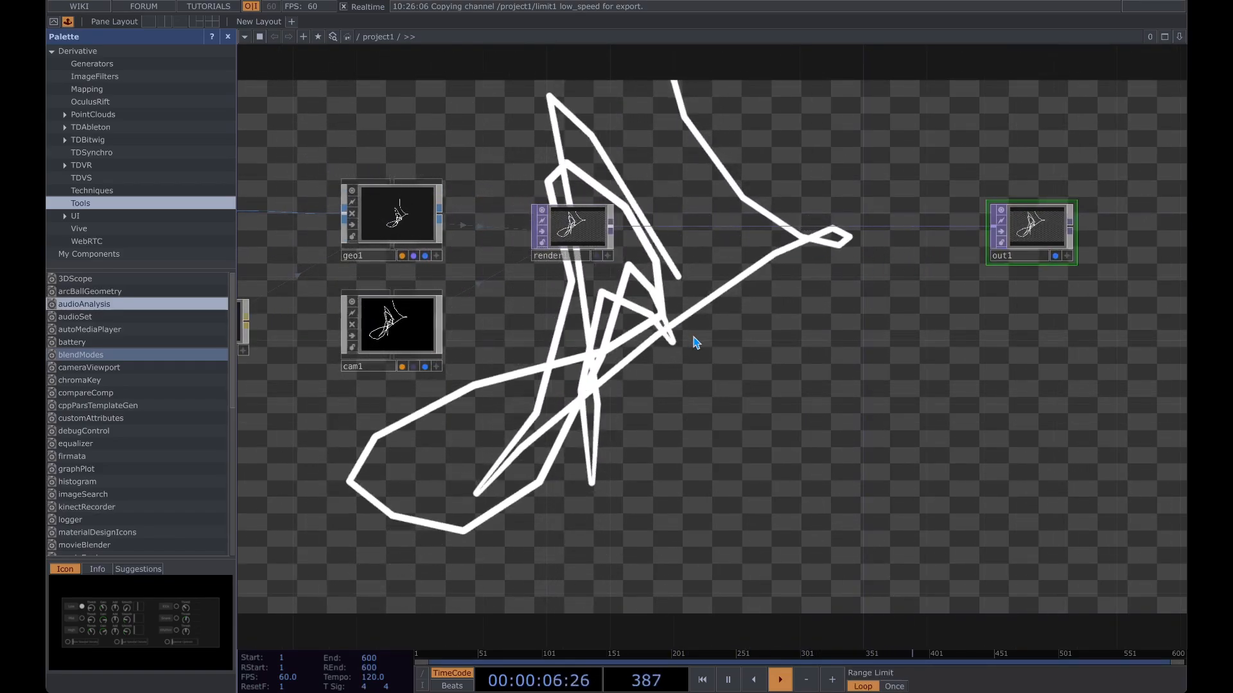
left_click_drag(530, 260, 530, 245)
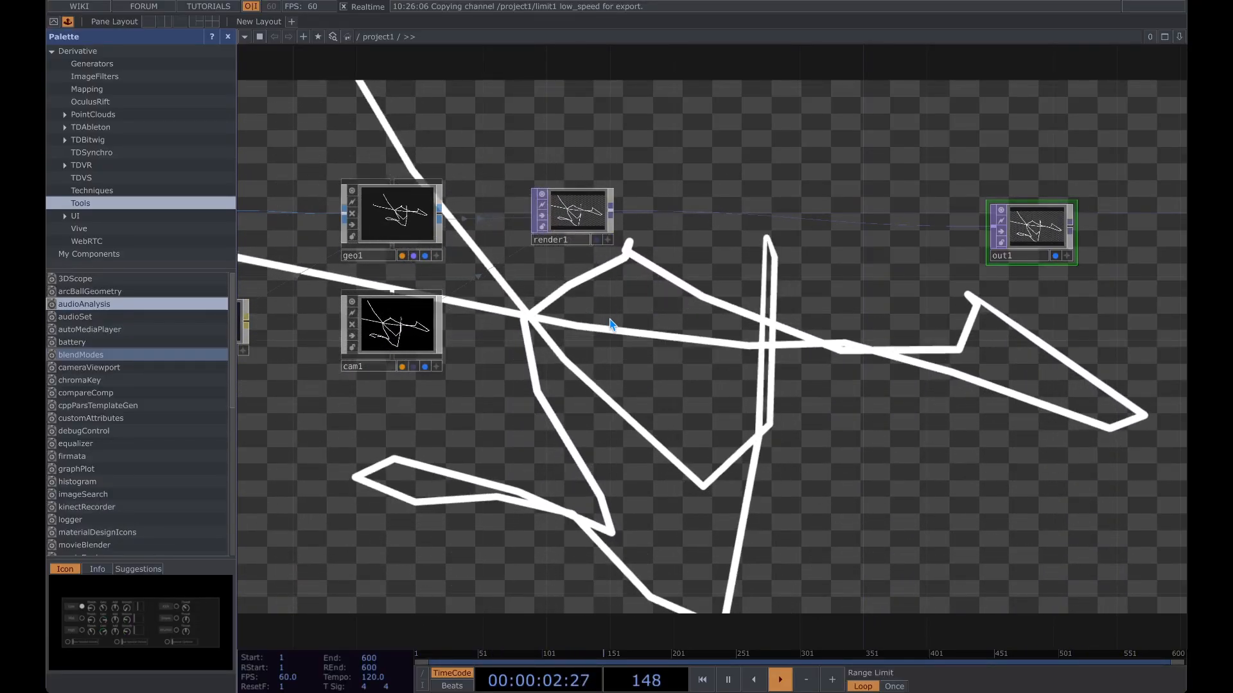
left_click_drag(1009, 231, 1026, 199)
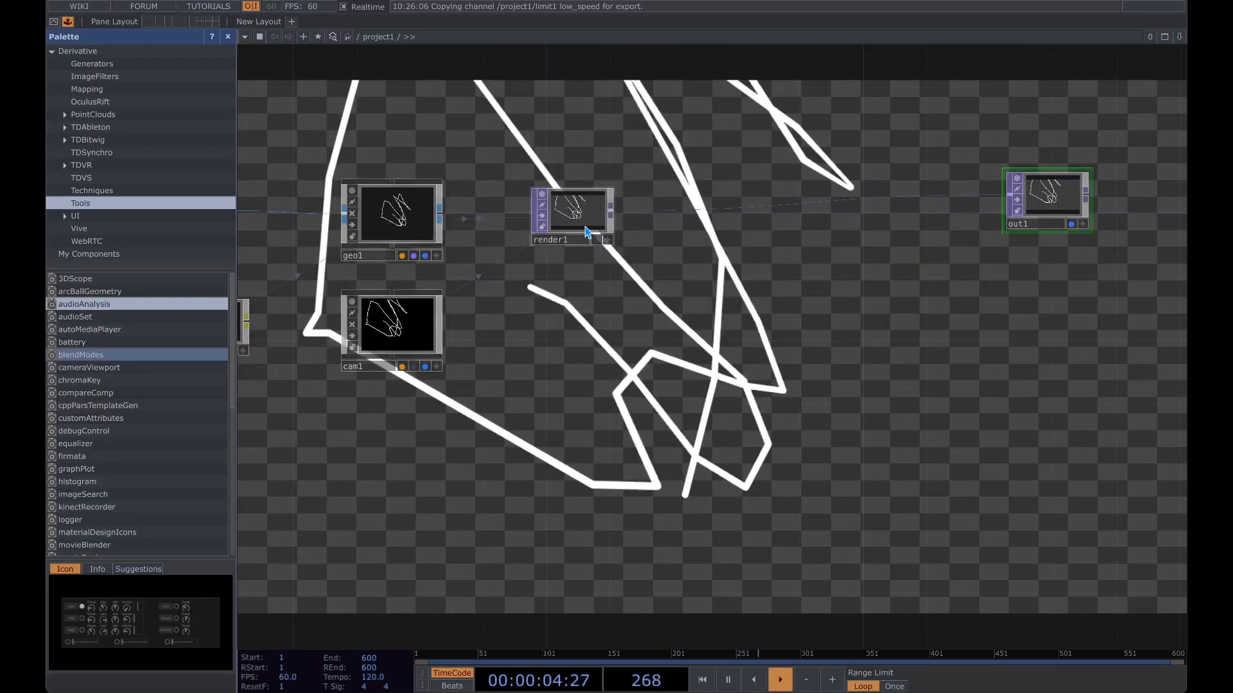
Link render1's resolution to the width and height in the parent container project1's layout parameters
left_click(597, 244)
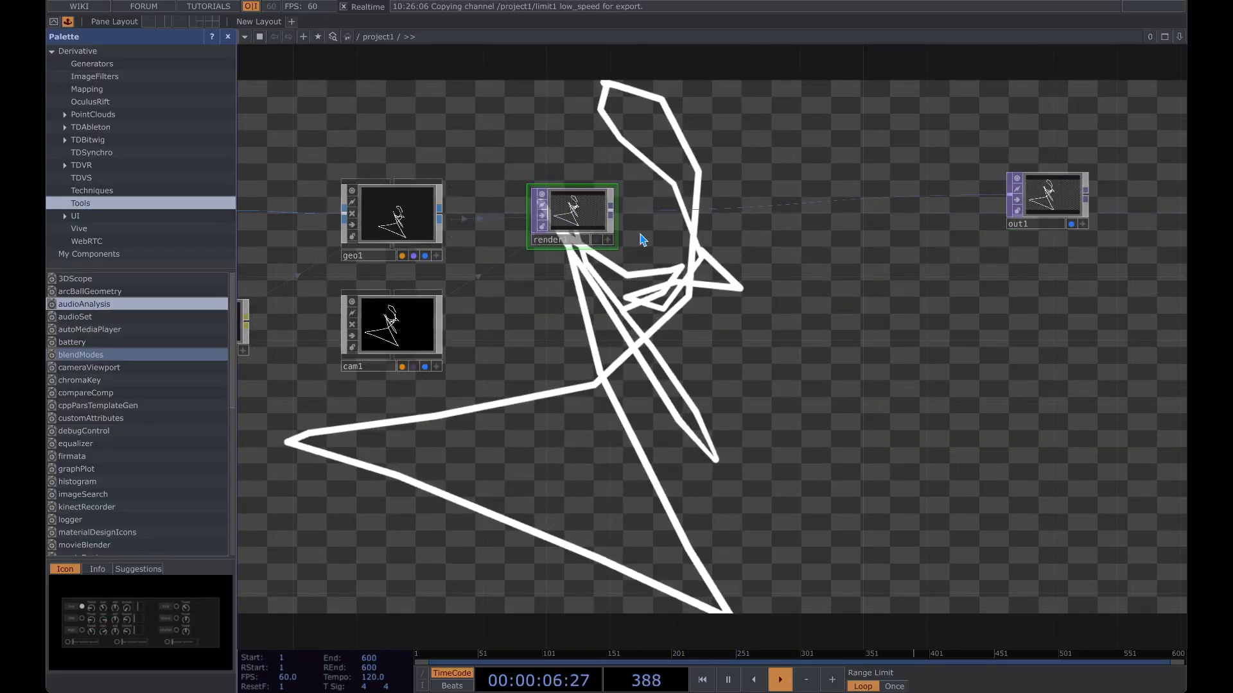
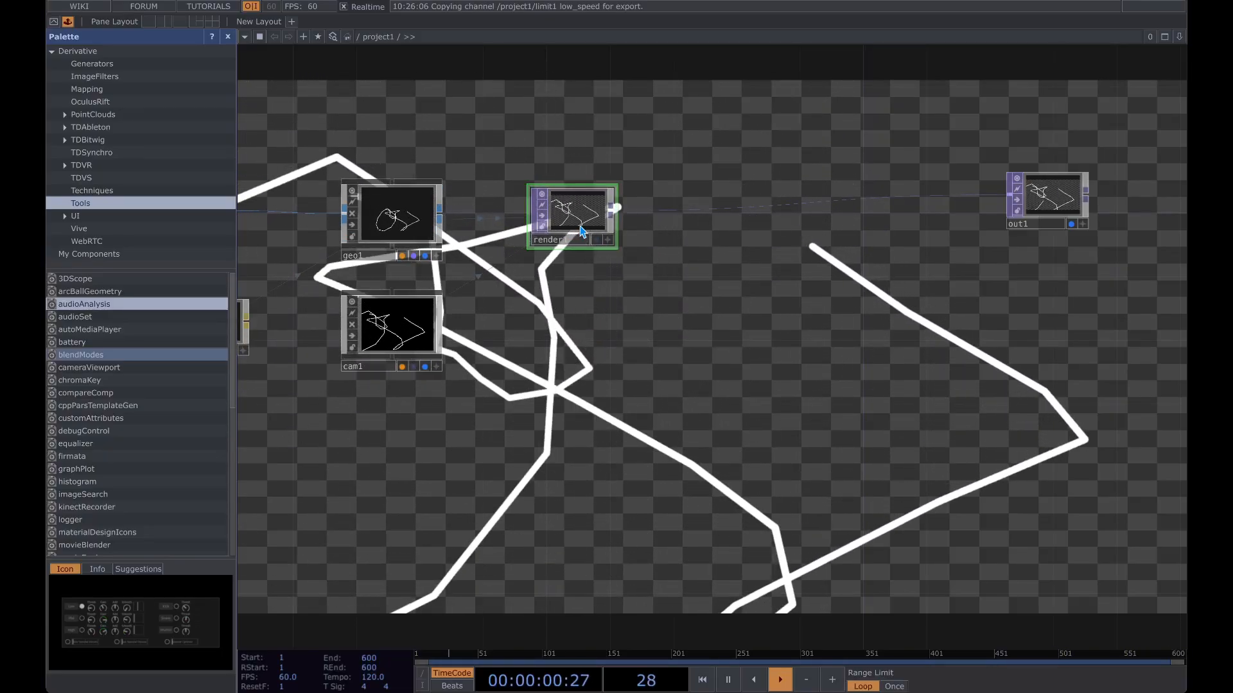
key("p")
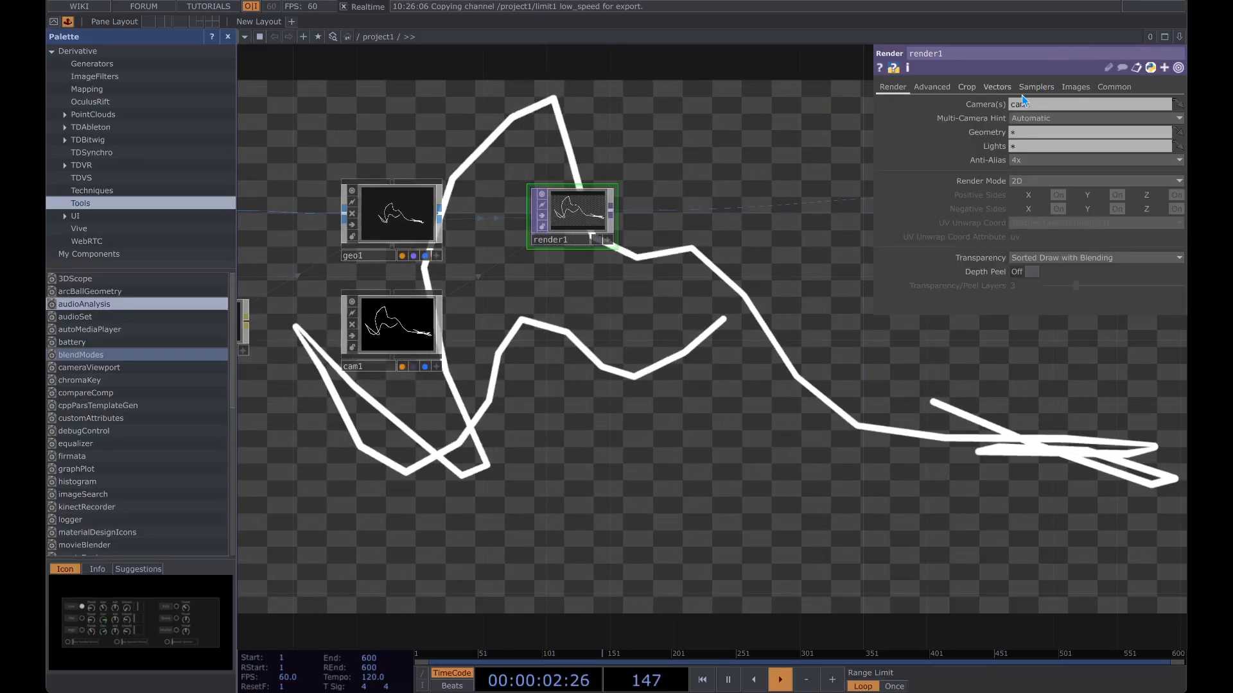
left_click(1113, 87)
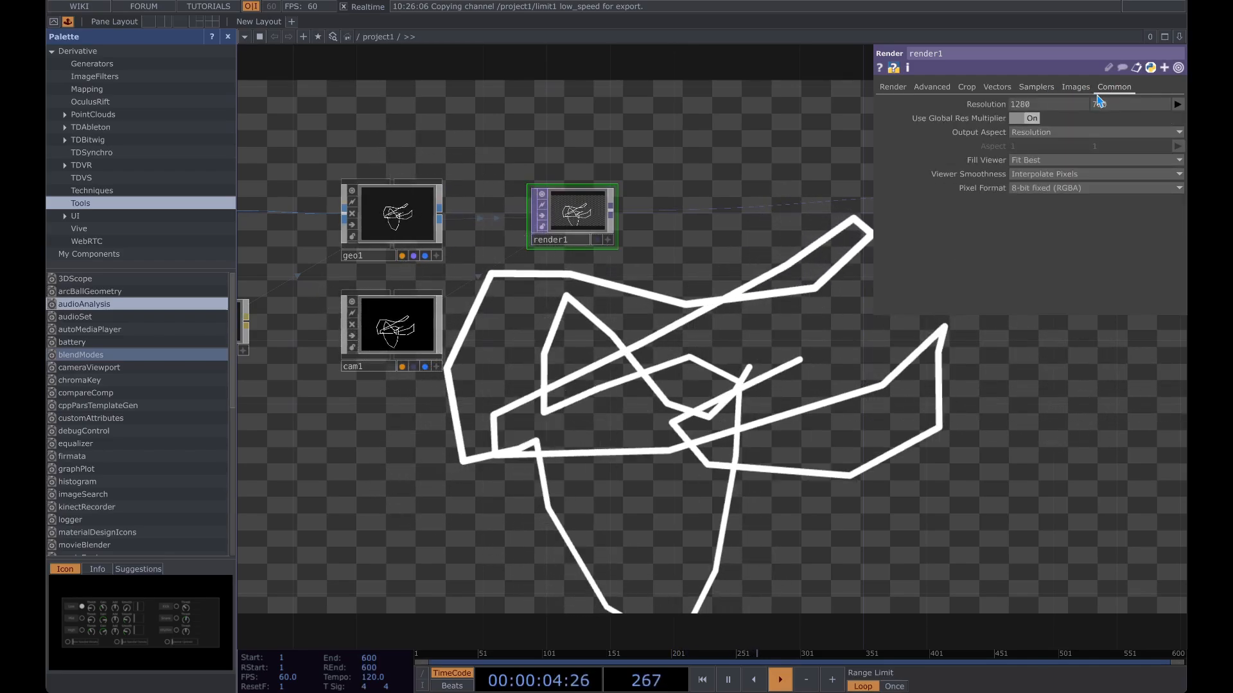
right_click(590, 310)
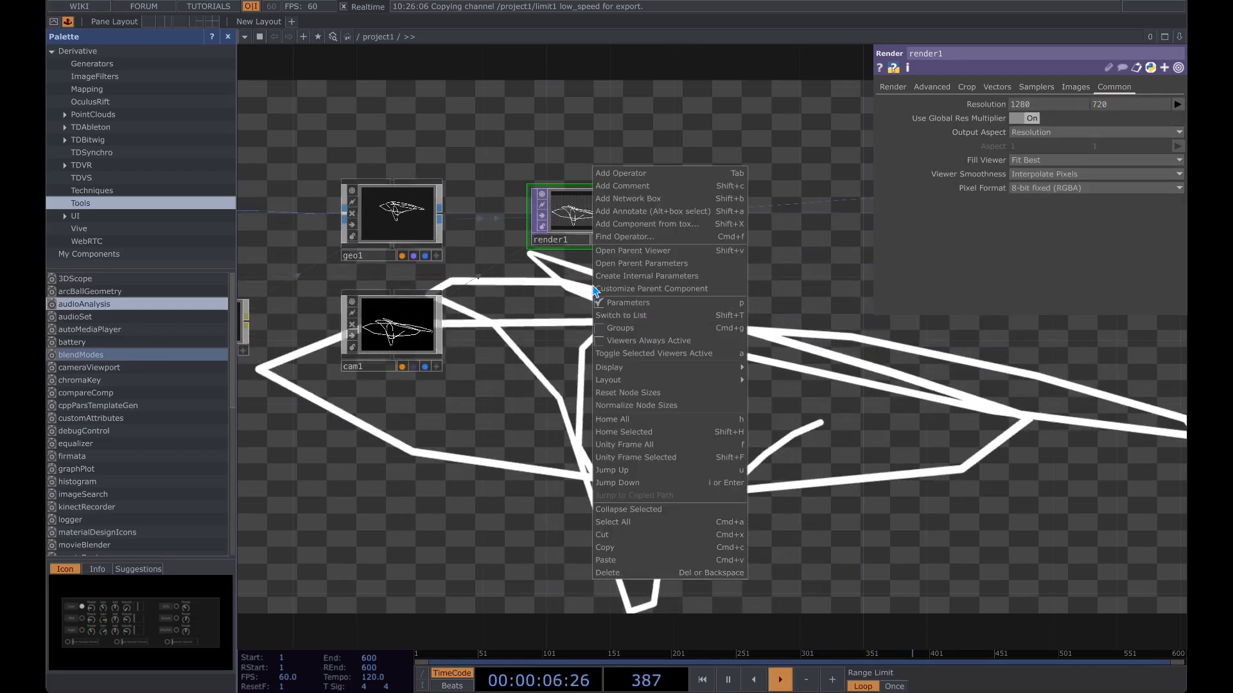
left_click(636, 263)
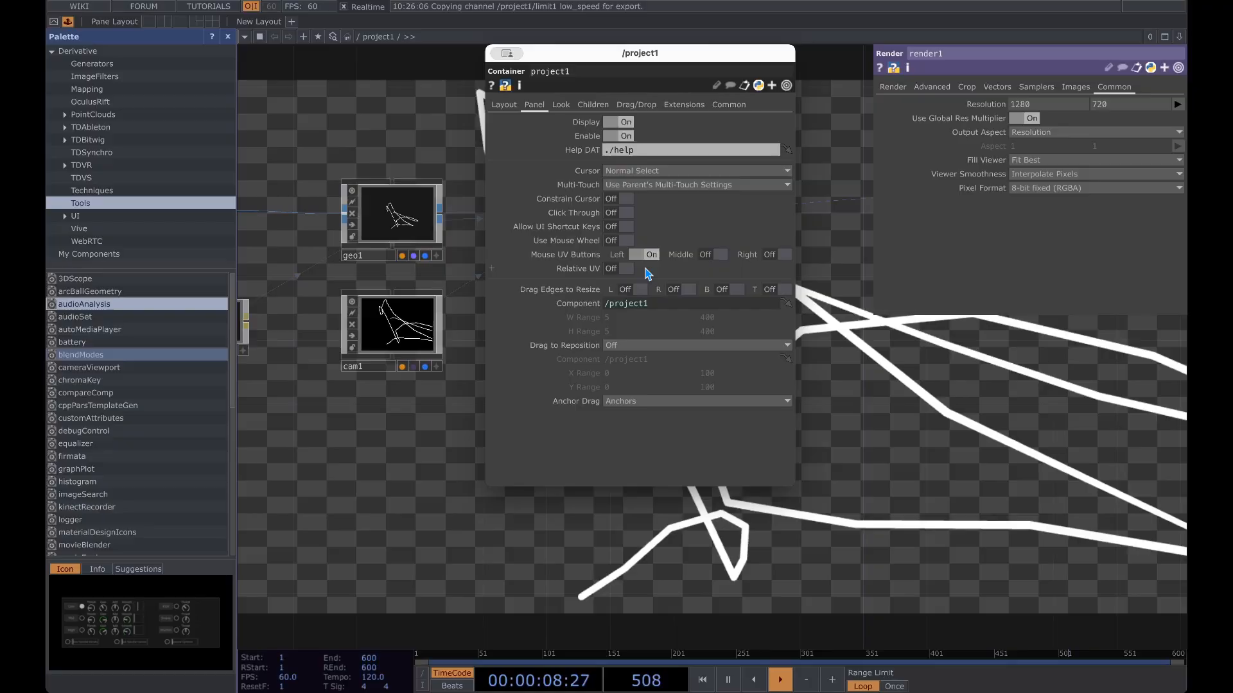
left_click(504, 106)
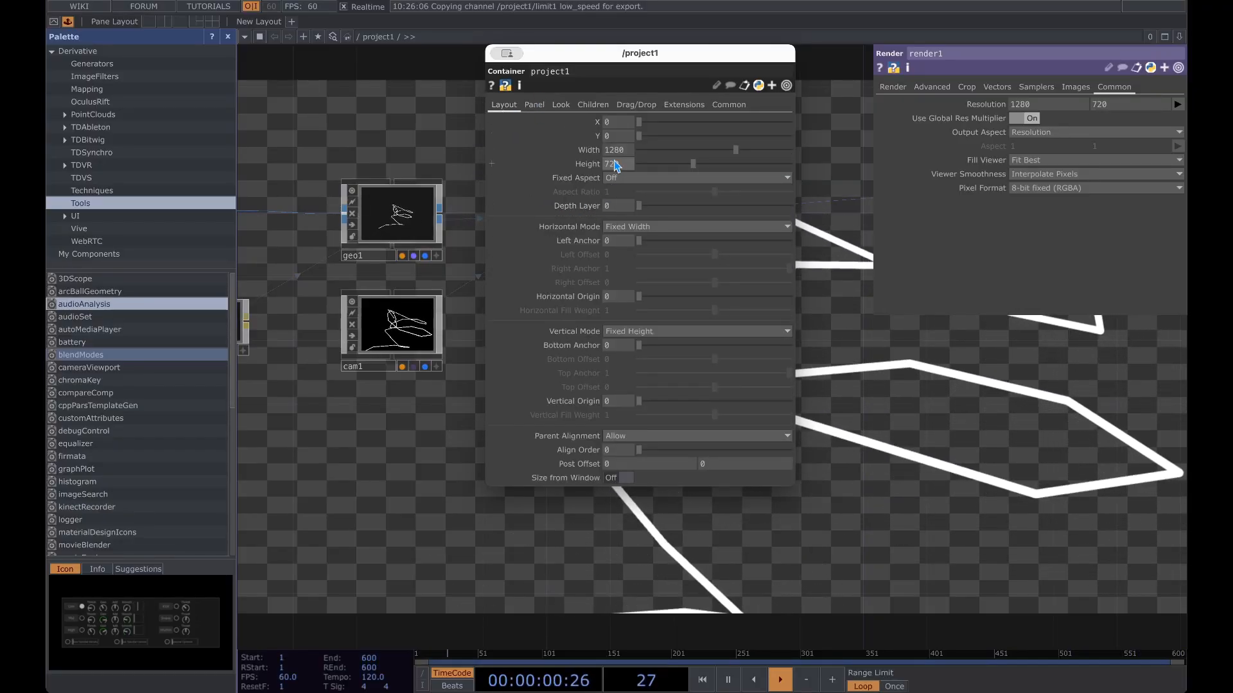
left_click_drag(694, 156, 1044, 104)
left_click(1060, 109)
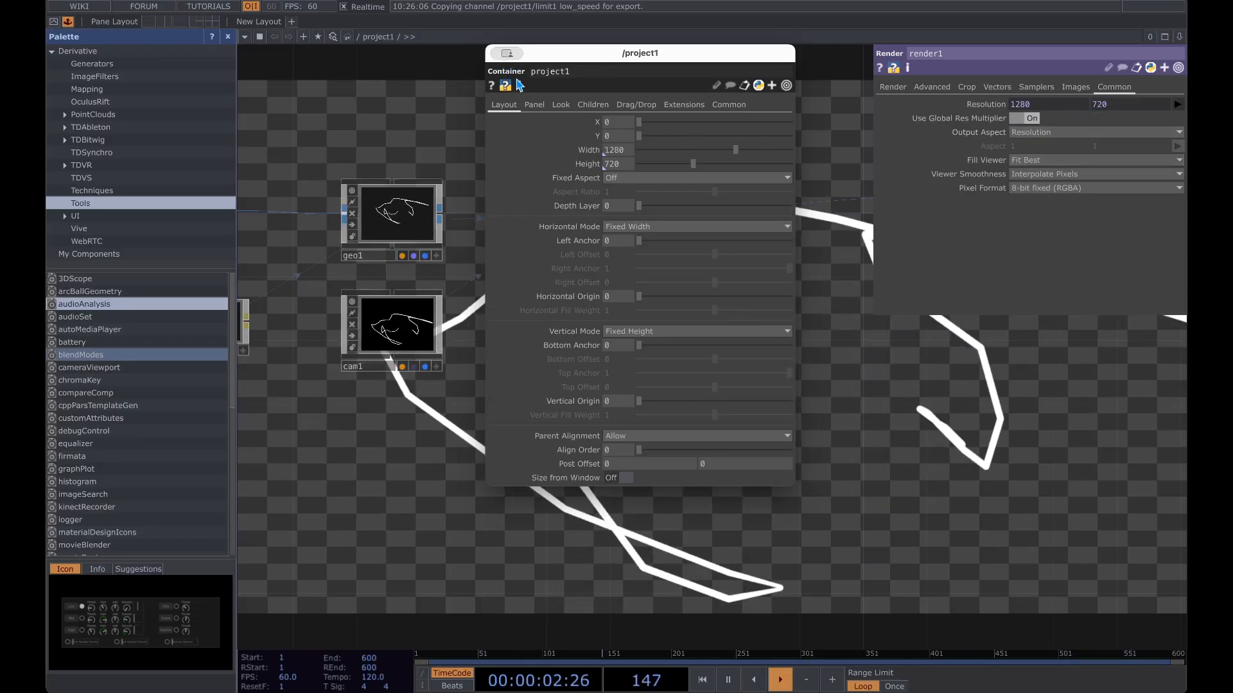
View the project1 container's output from the root level, and return inside its network
key("Escape")
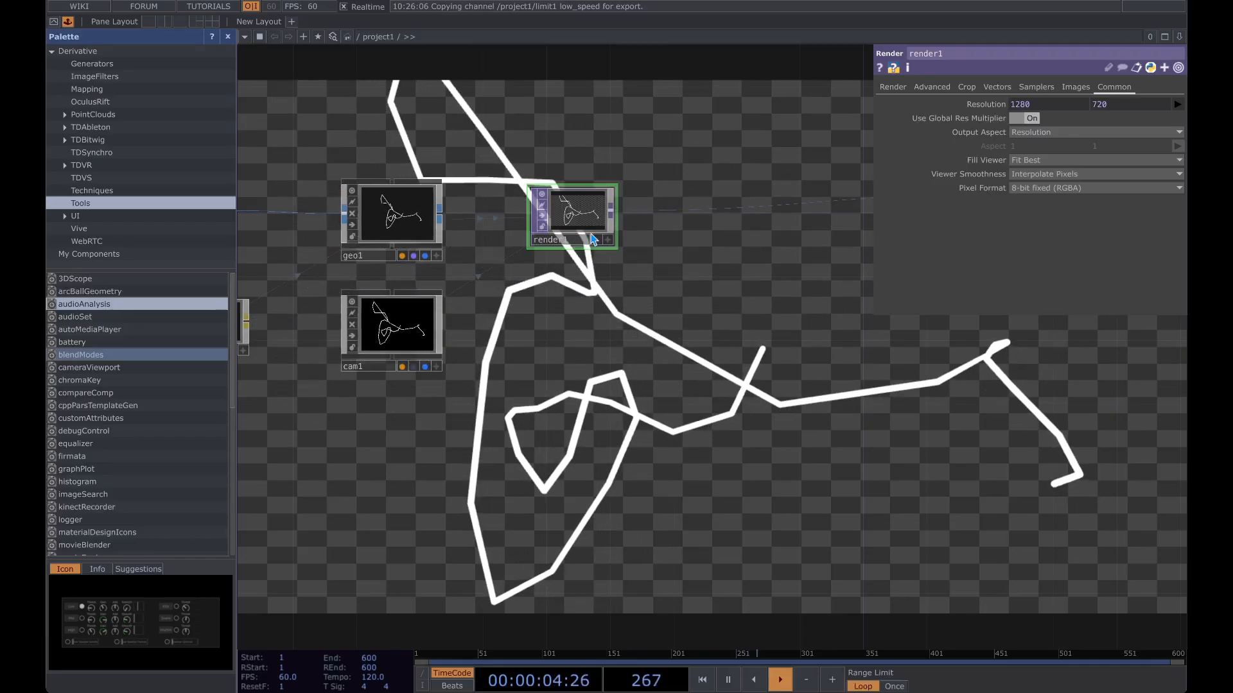
key("u")
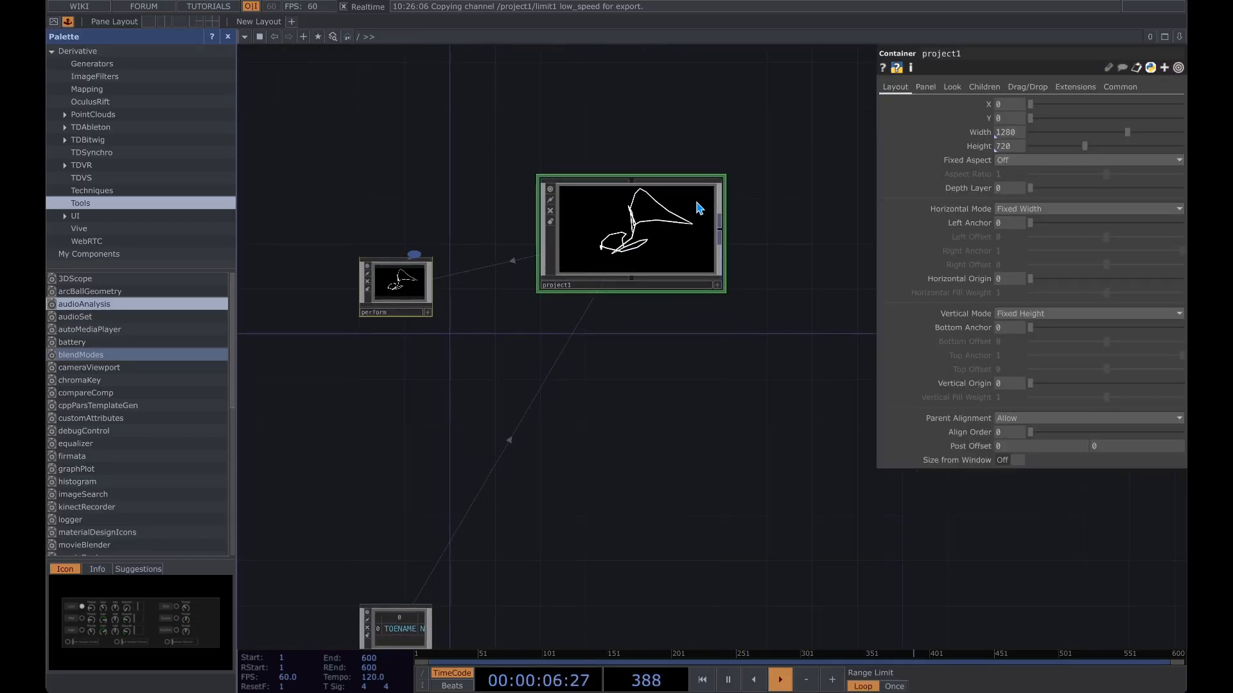
scroll(823, 205, "up", 2)
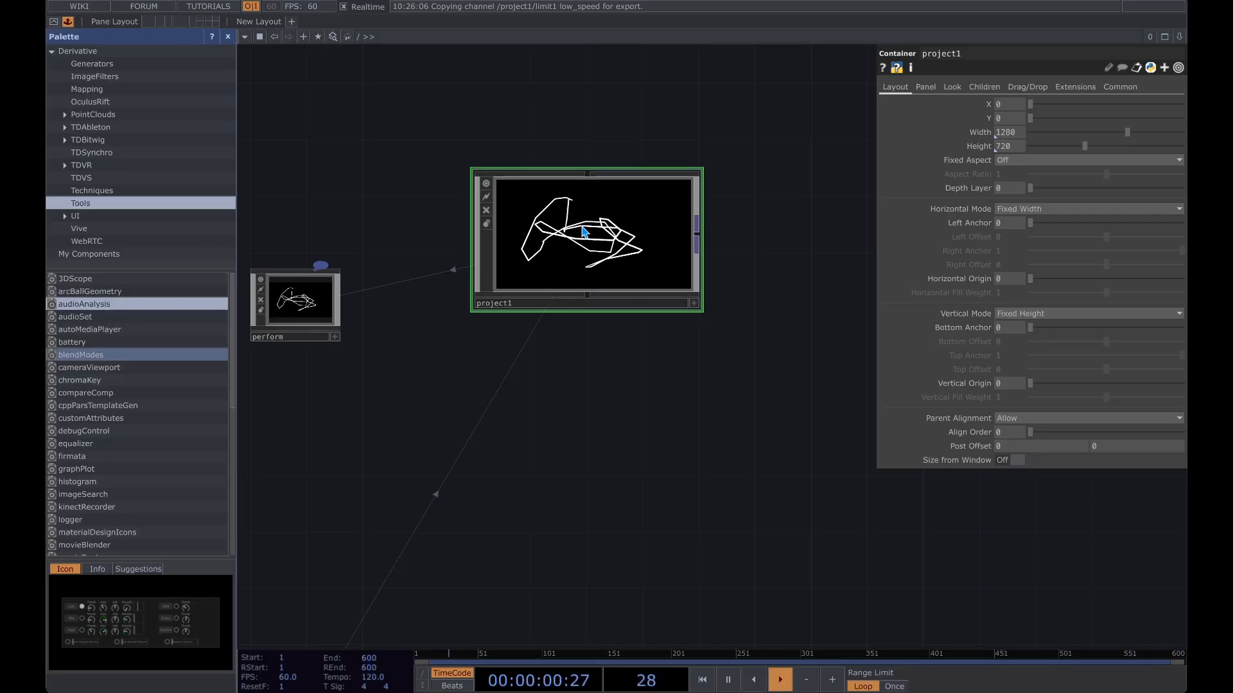
double_click(591, 234)
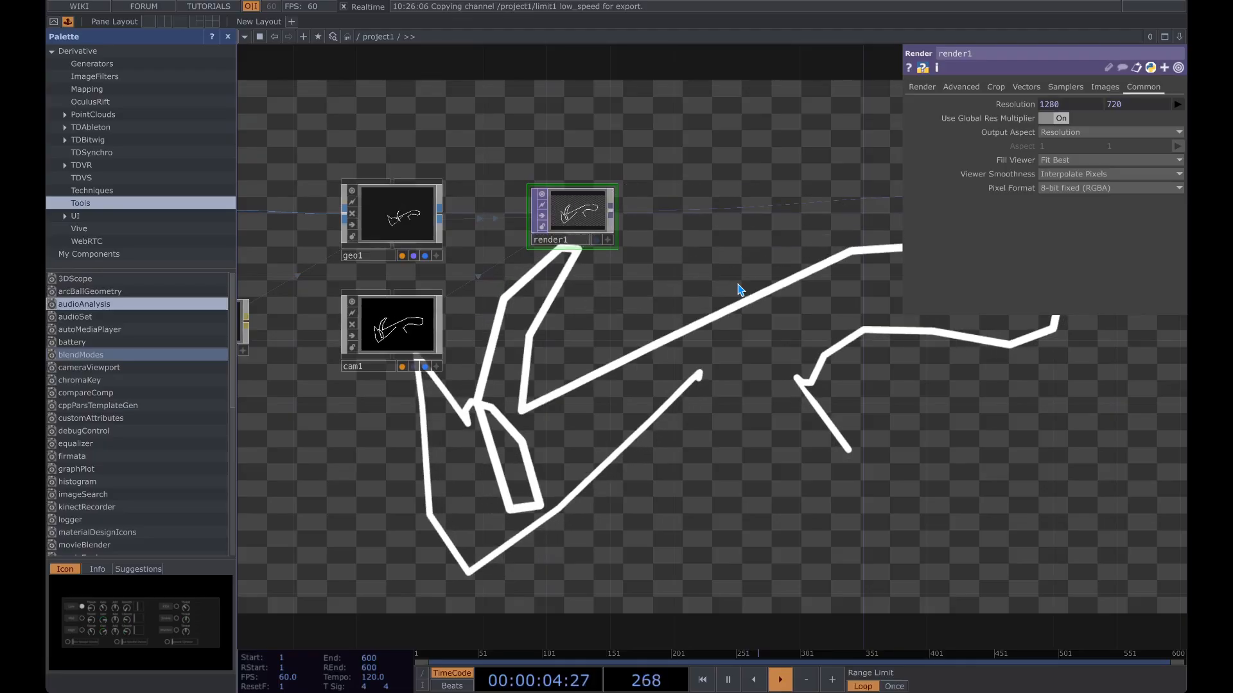
key("p")
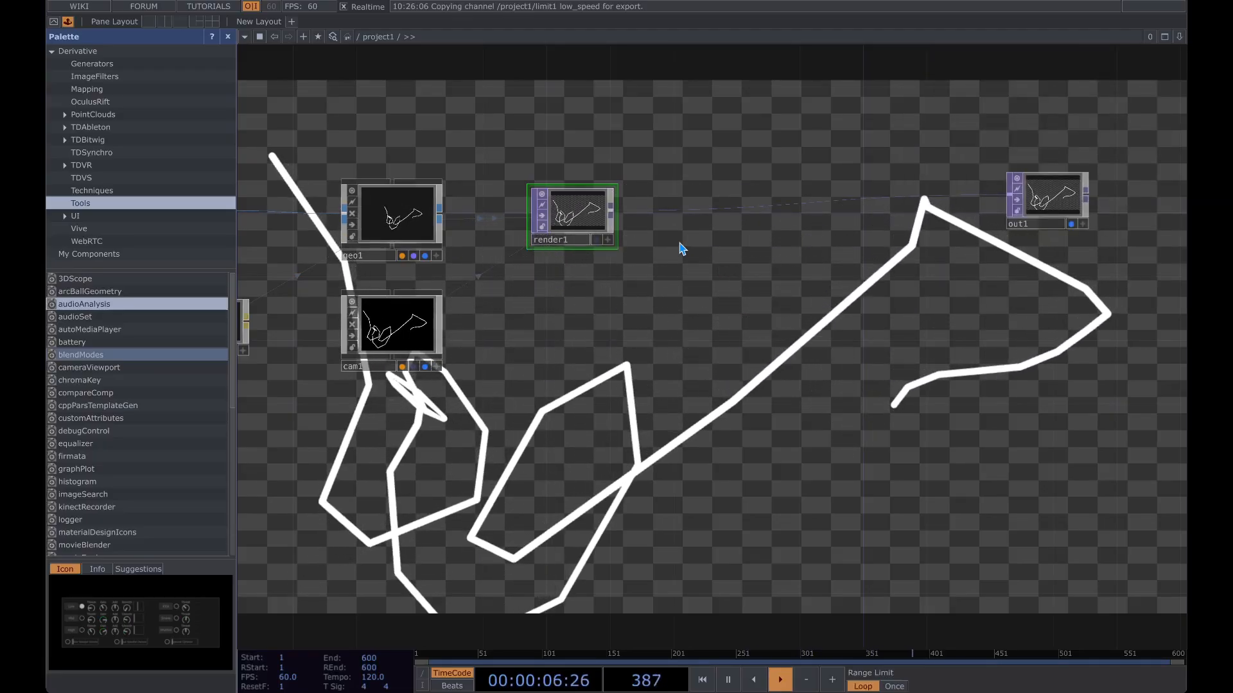
Move out1 farther from render1 and align it with the render row
scroll(676, 293, "down", 2)
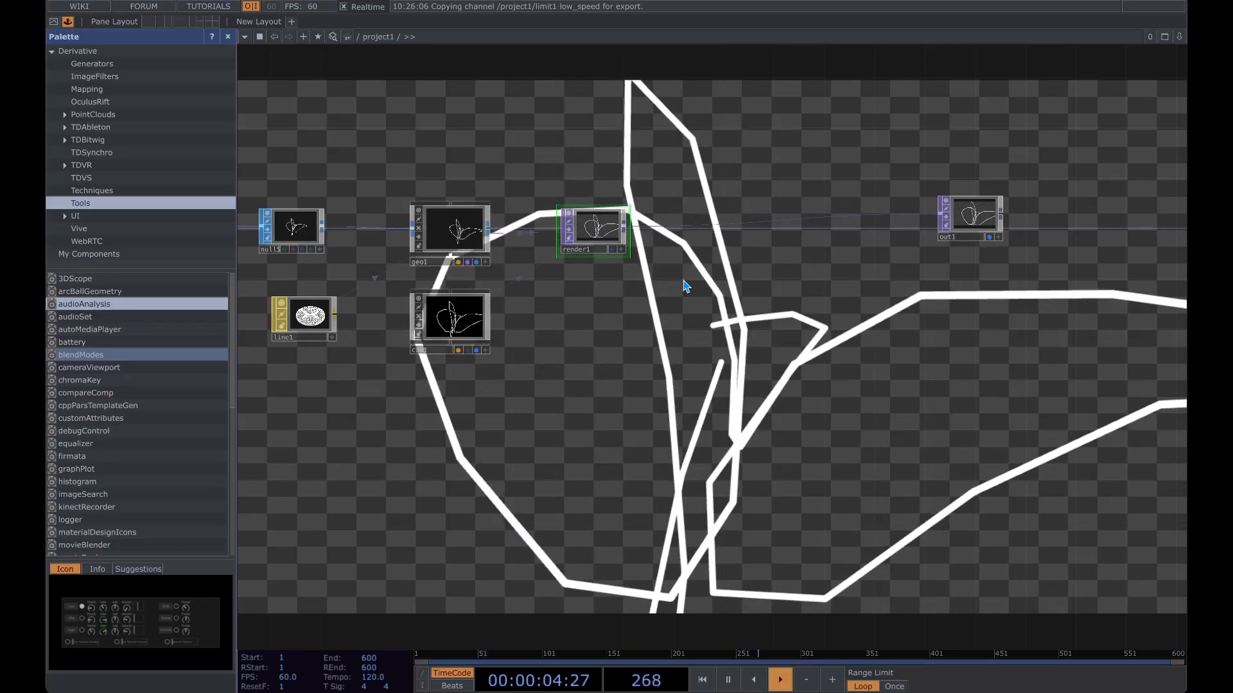
left_click_drag(964, 210, 977, 236)
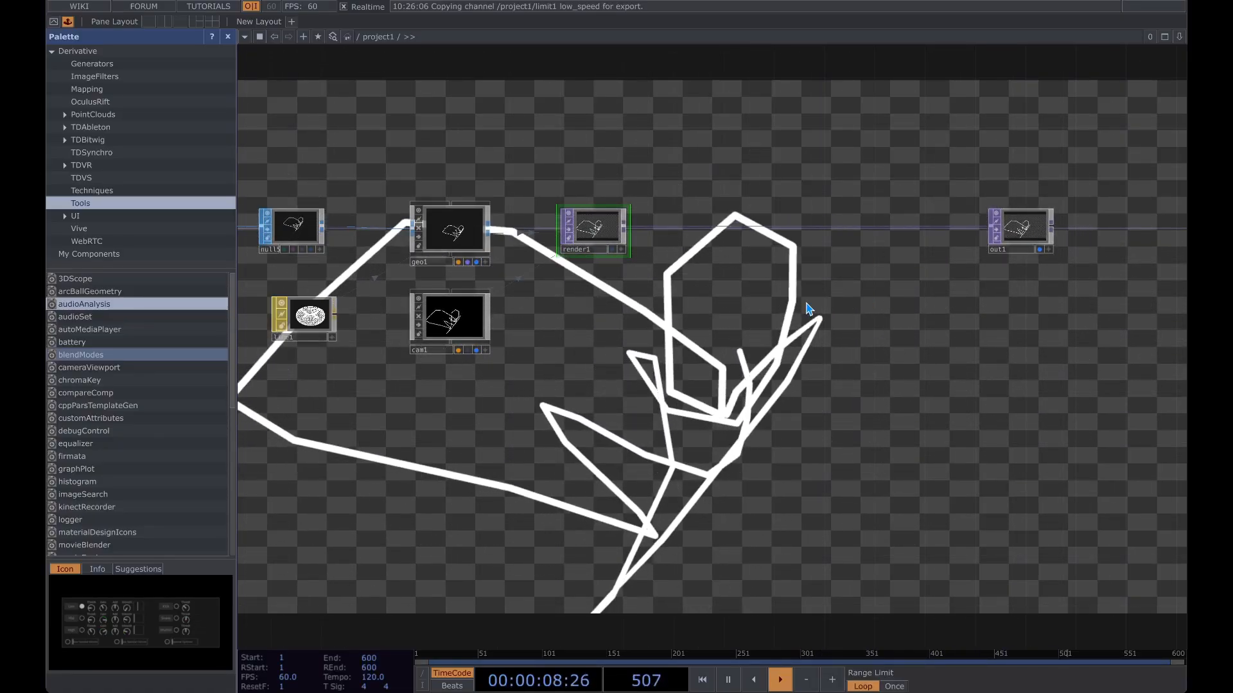
left_click_drag(970, 280, 757, 317)
Insert a Blur TOP directly after render1, on the connection to out1
left_click_drag(589, 331, 713, 337)
scroll(574, 290, "up", 2)
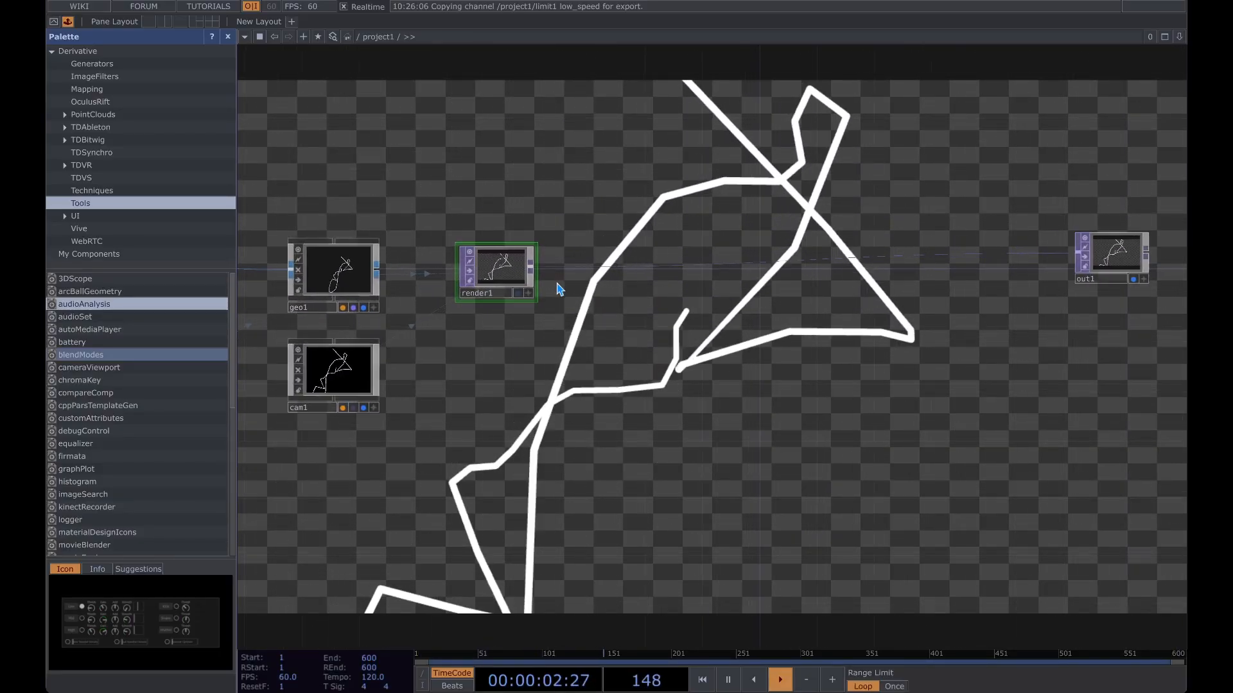
right_click(565, 274)
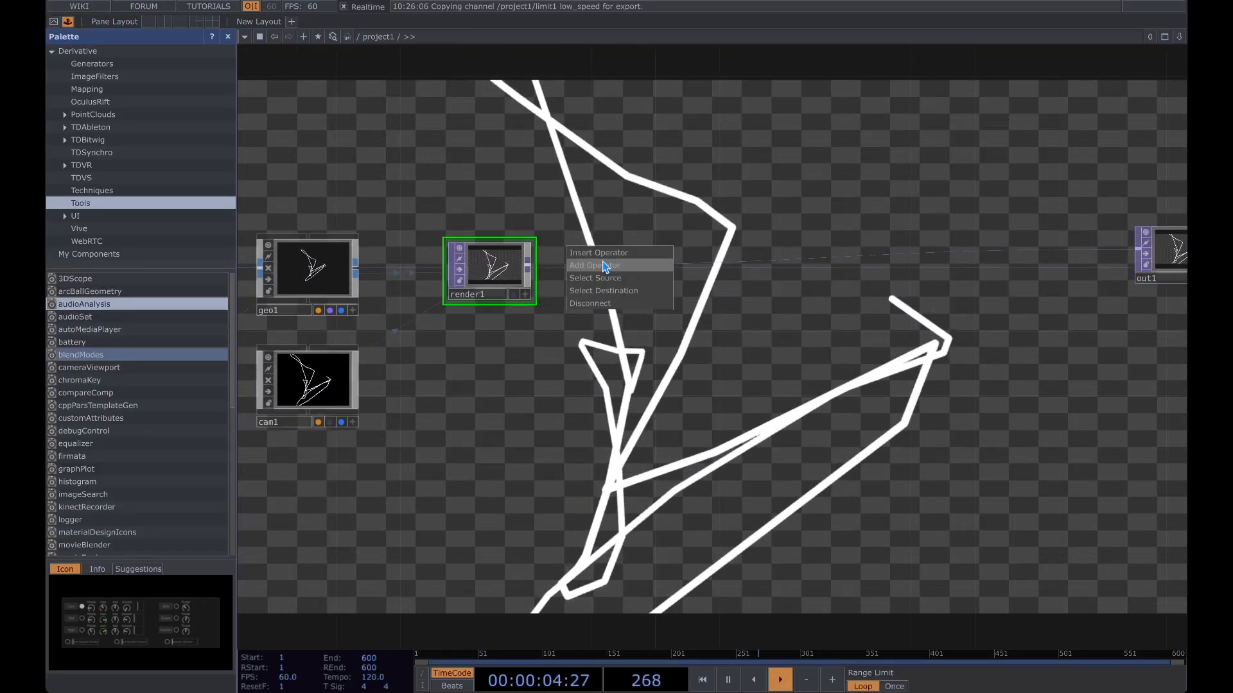
left_click(669, 268)
type("blu")
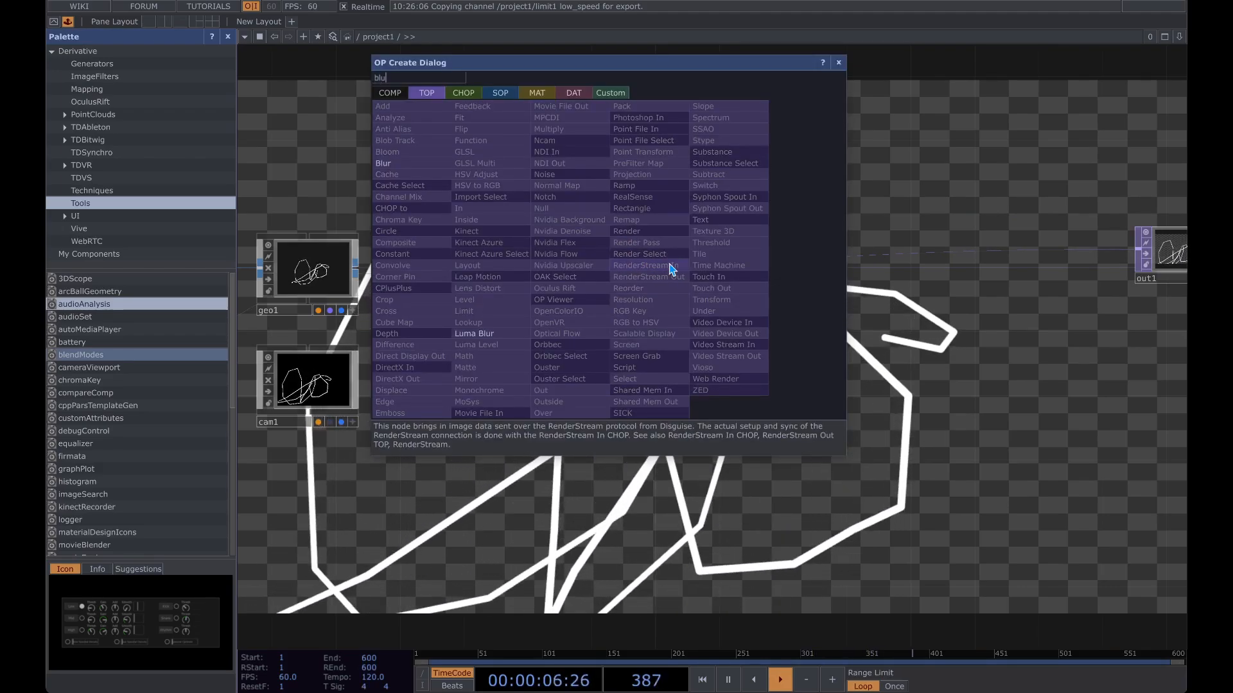
key("Return")
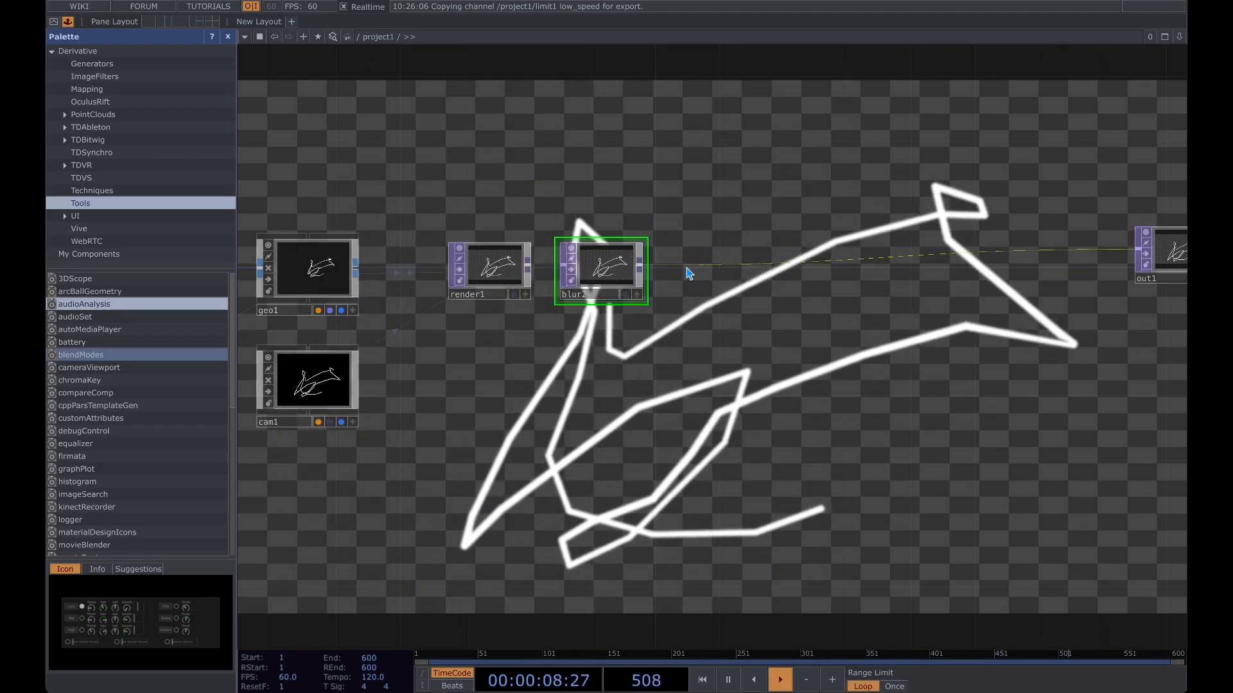
Set blur2's sample step to .5 on both axes and its filter size to 24
key("p")
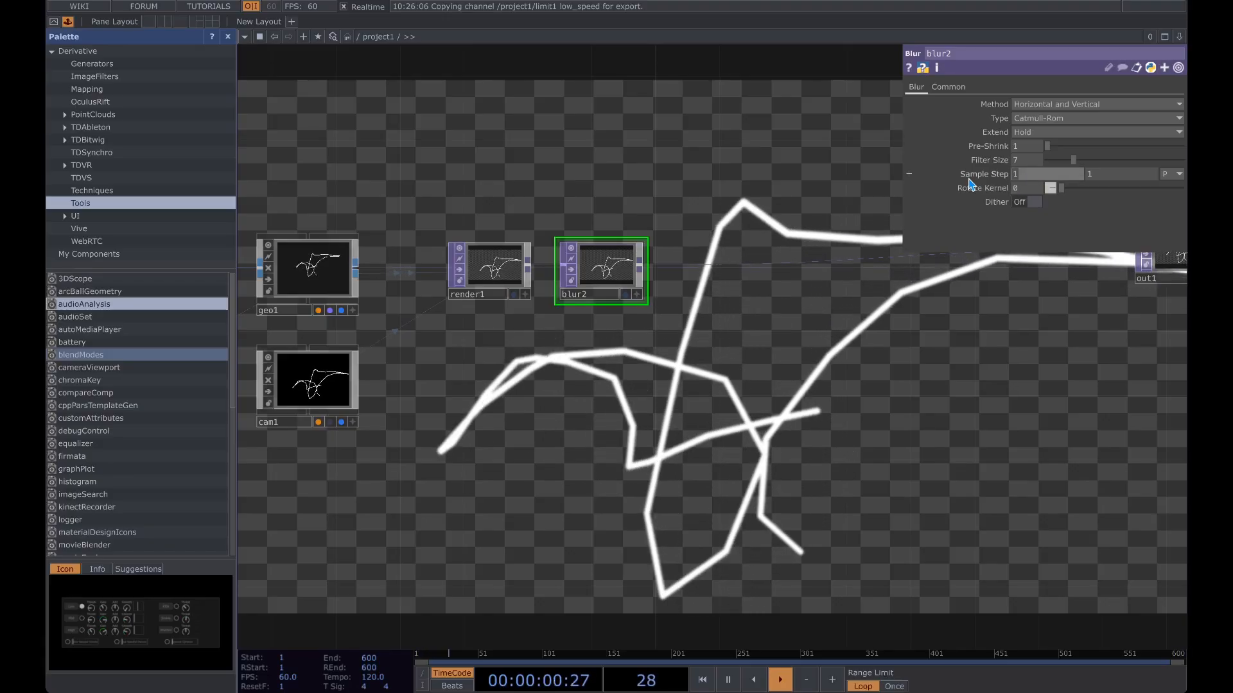
type(".5")
key("Tab")
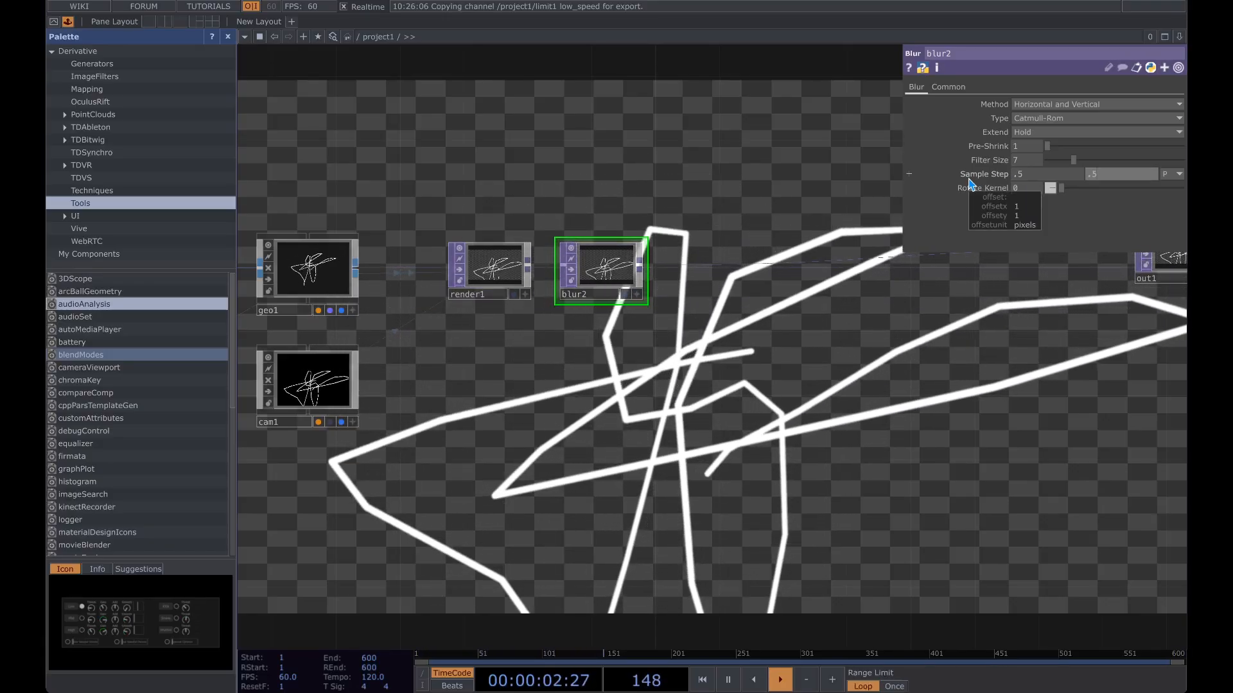
left_click_drag(1073, 160, 1147, 166)
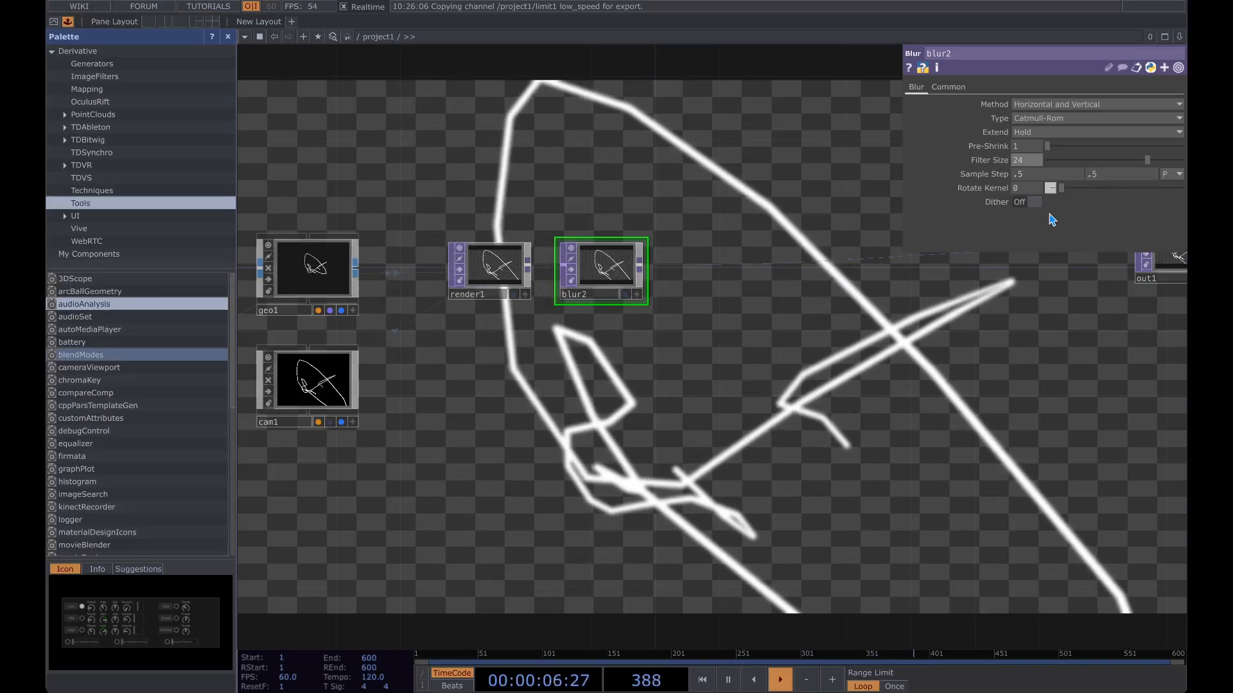
key("p")
Insert a Threshold TOP between blur2 and out1
right_click(700, 264)
left_click(738, 253)
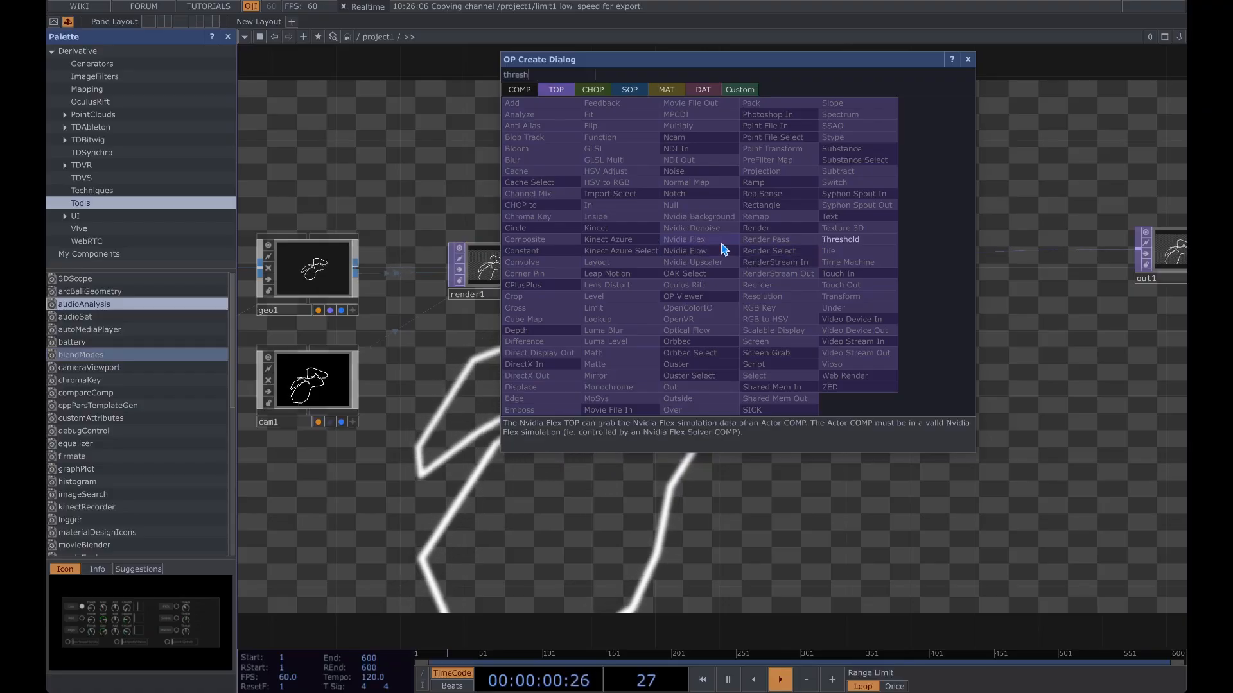
left_click(857, 244)
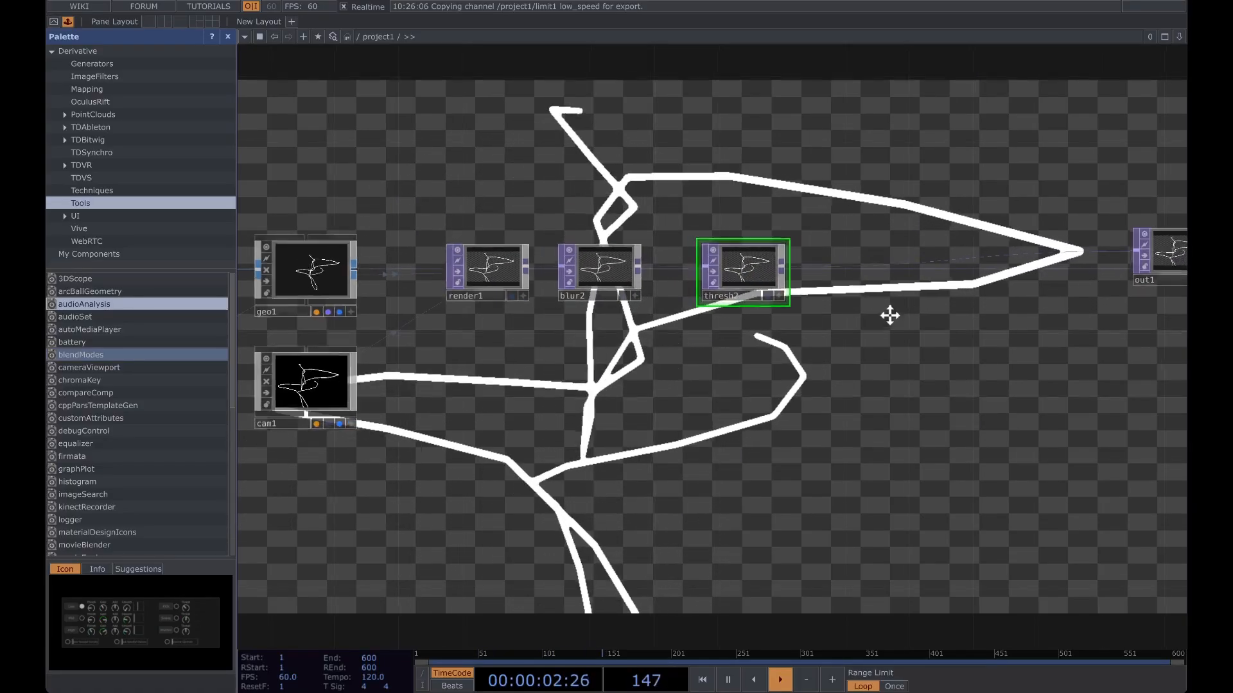
left_click_drag(895, 312, 806, 335)
scroll(674, 217, "up", 1)
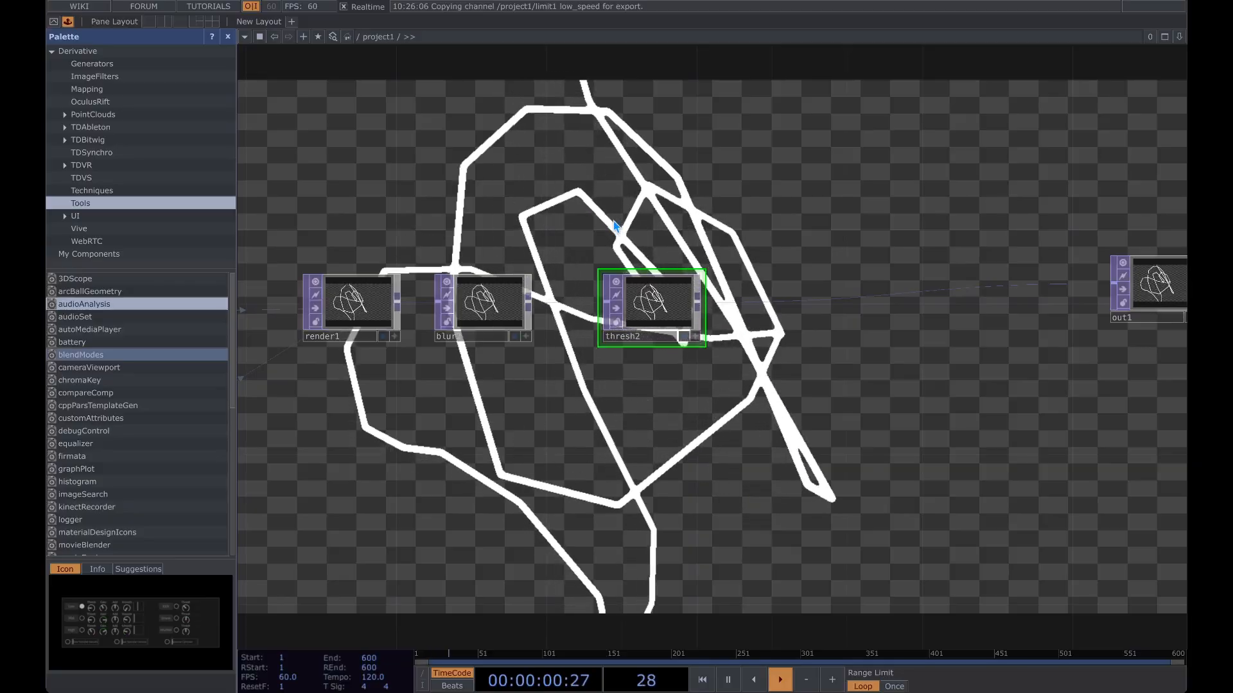
Move thresh2 closer to blur2 and shift out1 farther along the row to make room between them
scroll(661, 244, "down", 2)
left_click_drag(643, 260, 617, 274)
left_click_drag(1044, 274, 1115, 287)
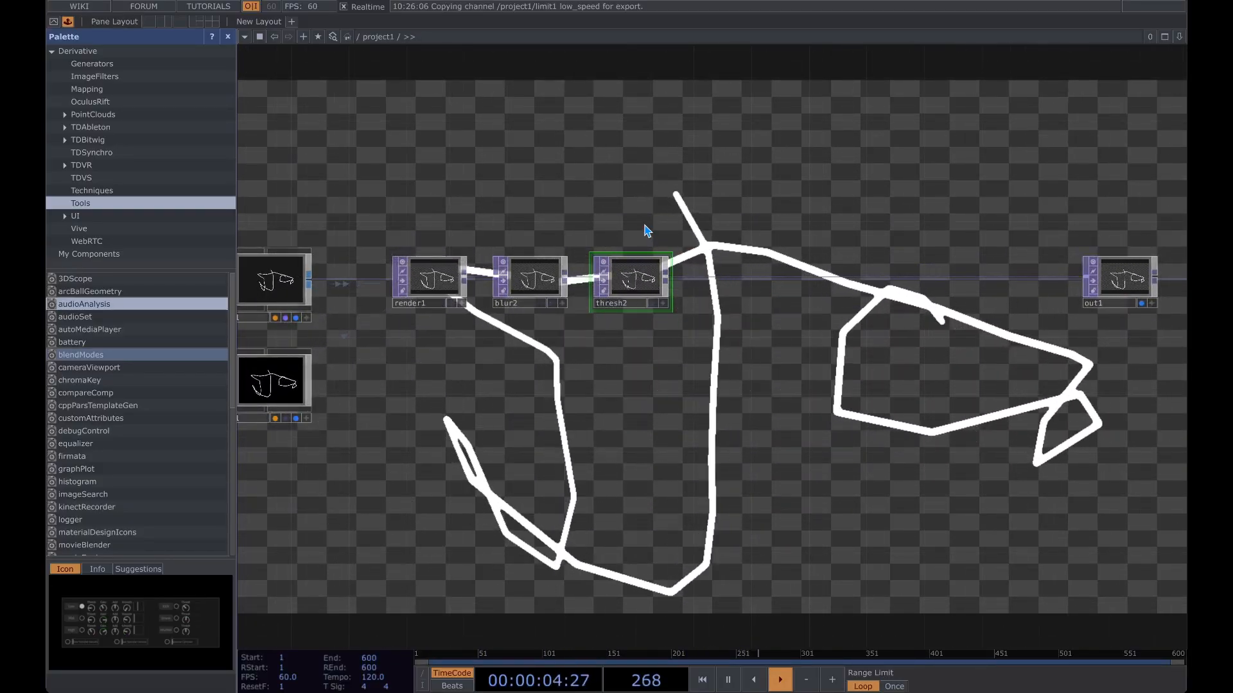
left_click_drag(647, 231, 899, 247)
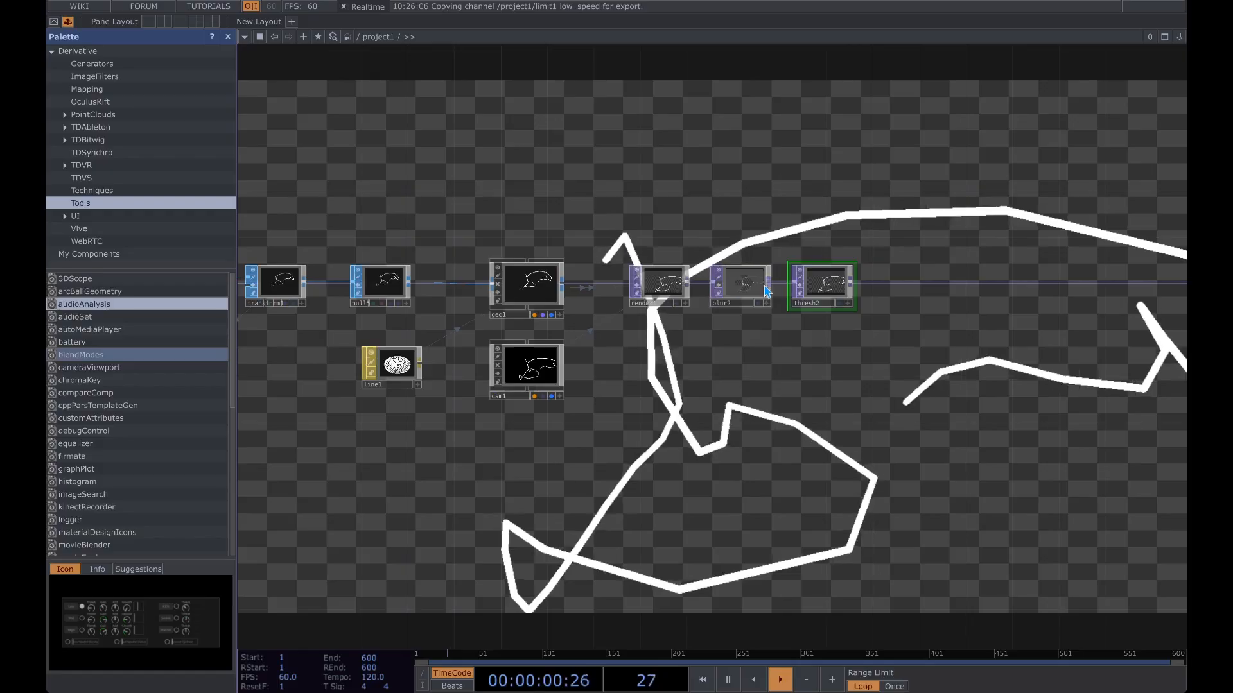
left_click_drag(918, 331, 621, 335)
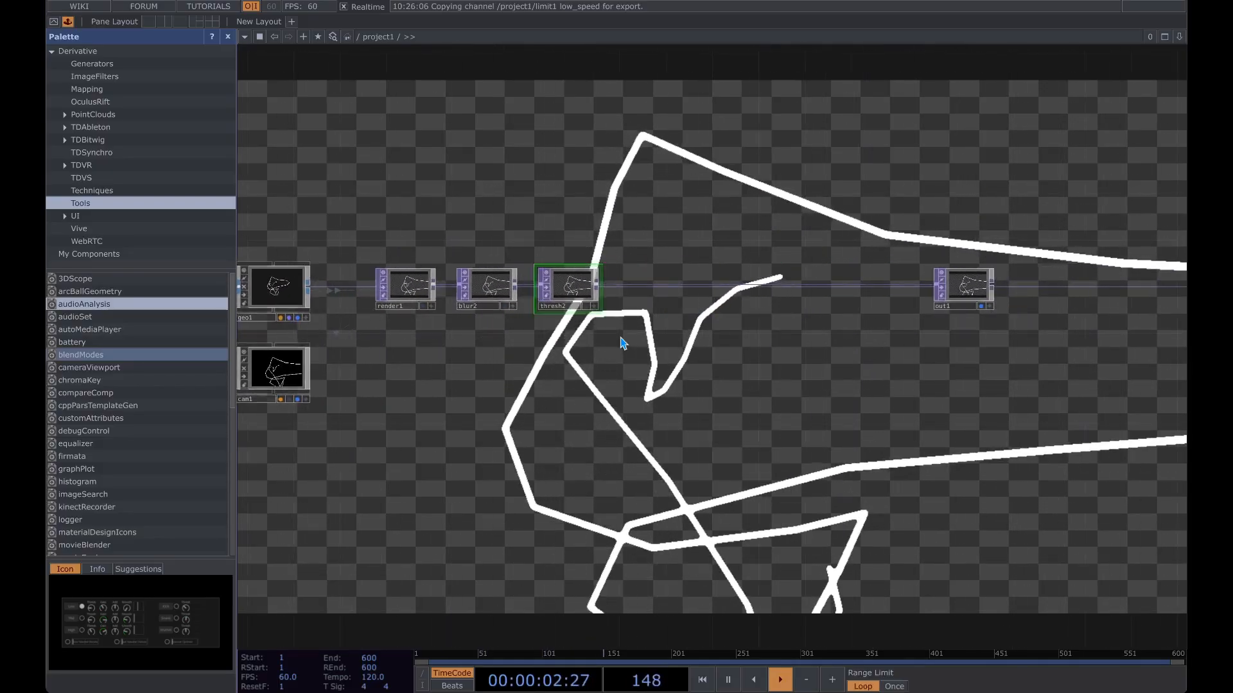
left_click_drag(931, 288, 1185, 287)
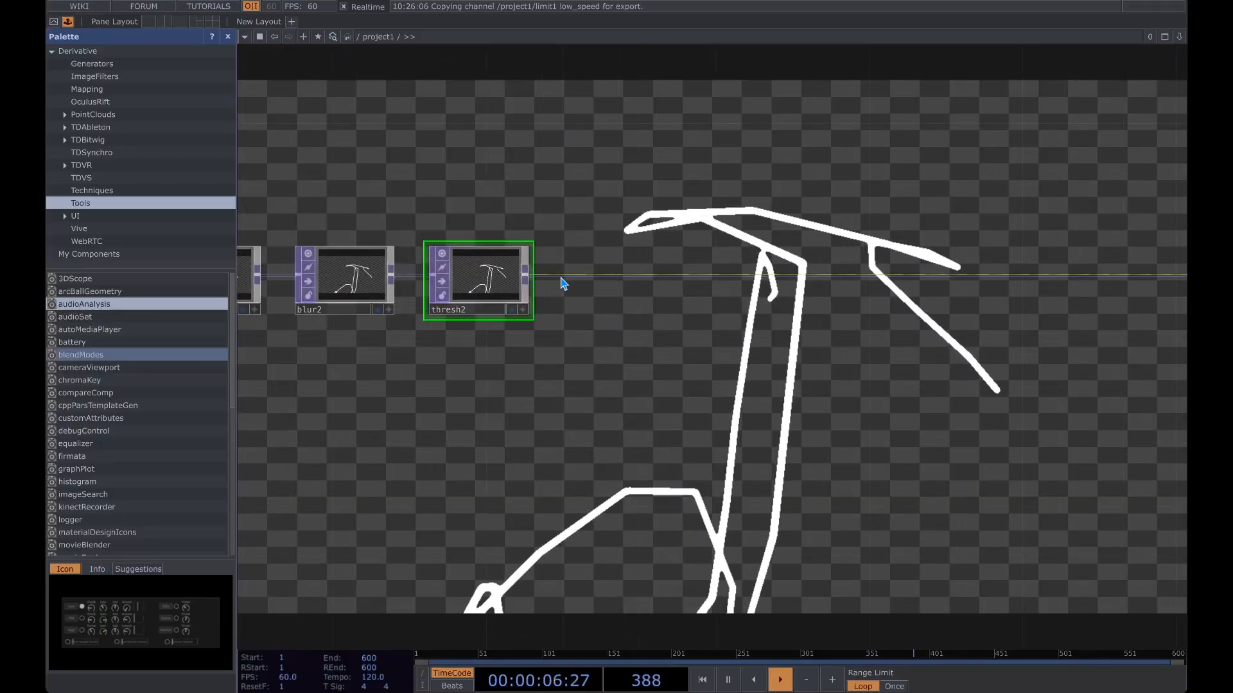
Insert a second Blur TOP followed by a second Threshold TOP between thresh2 and out1
left_click(590, 264)
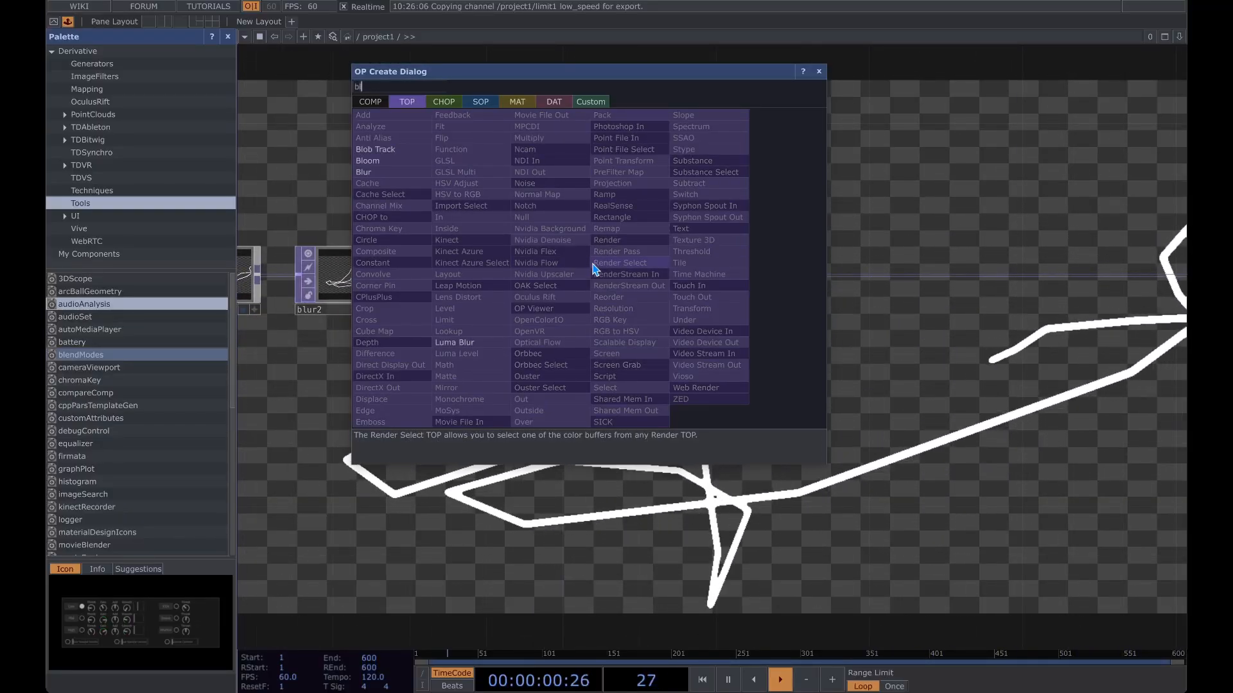
left_click(395, 172)
left_click(652, 282)
right_click(748, 276)
left_click(778, 259)
type("thresh")
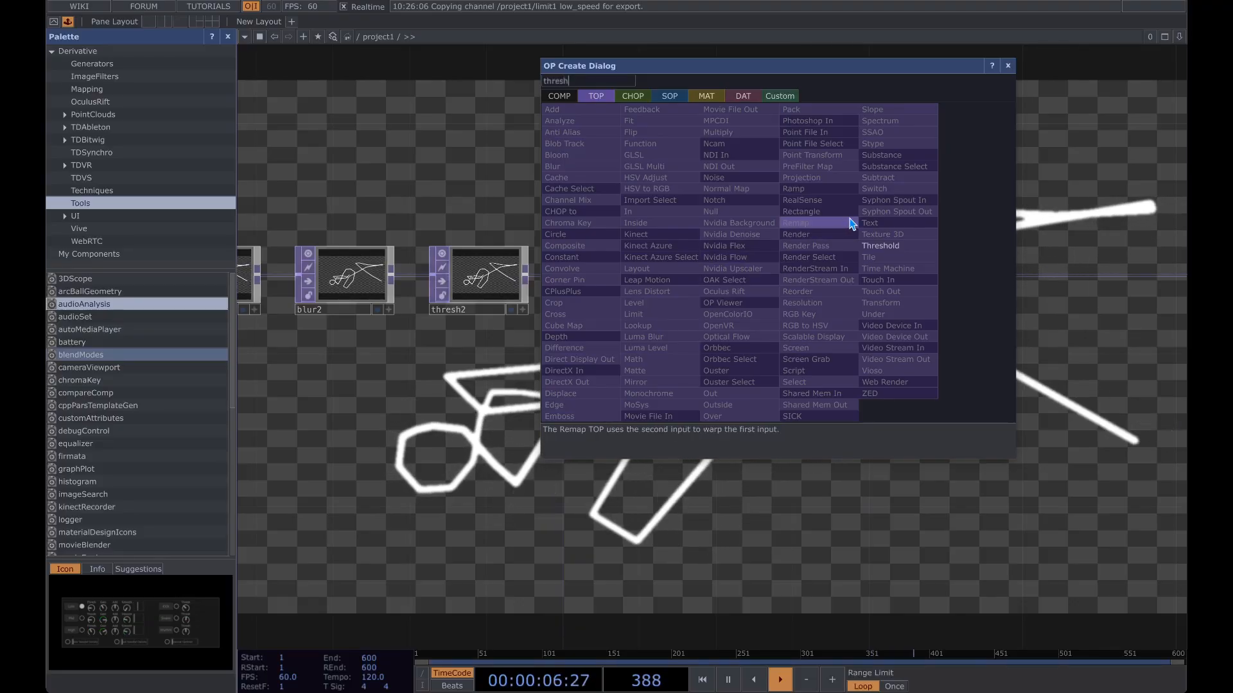
left_click(899, 247)
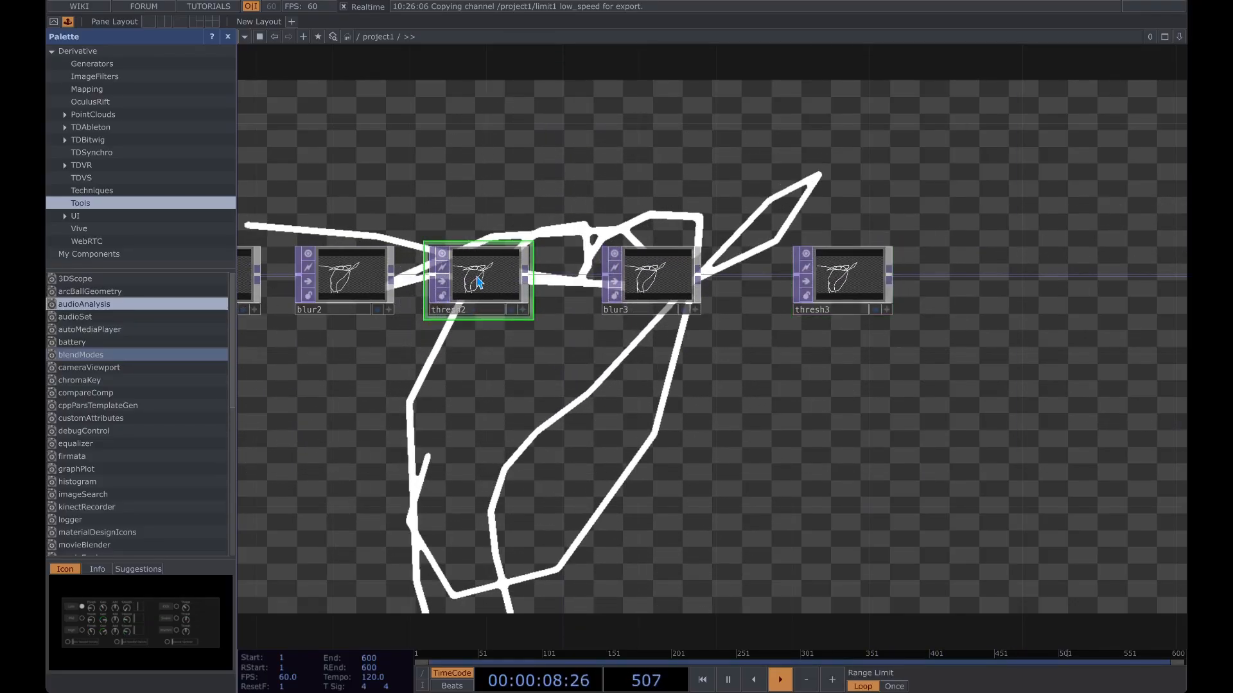
Set the threshold to 0.156 on thresh2 and .1 on thresh3
key("p")
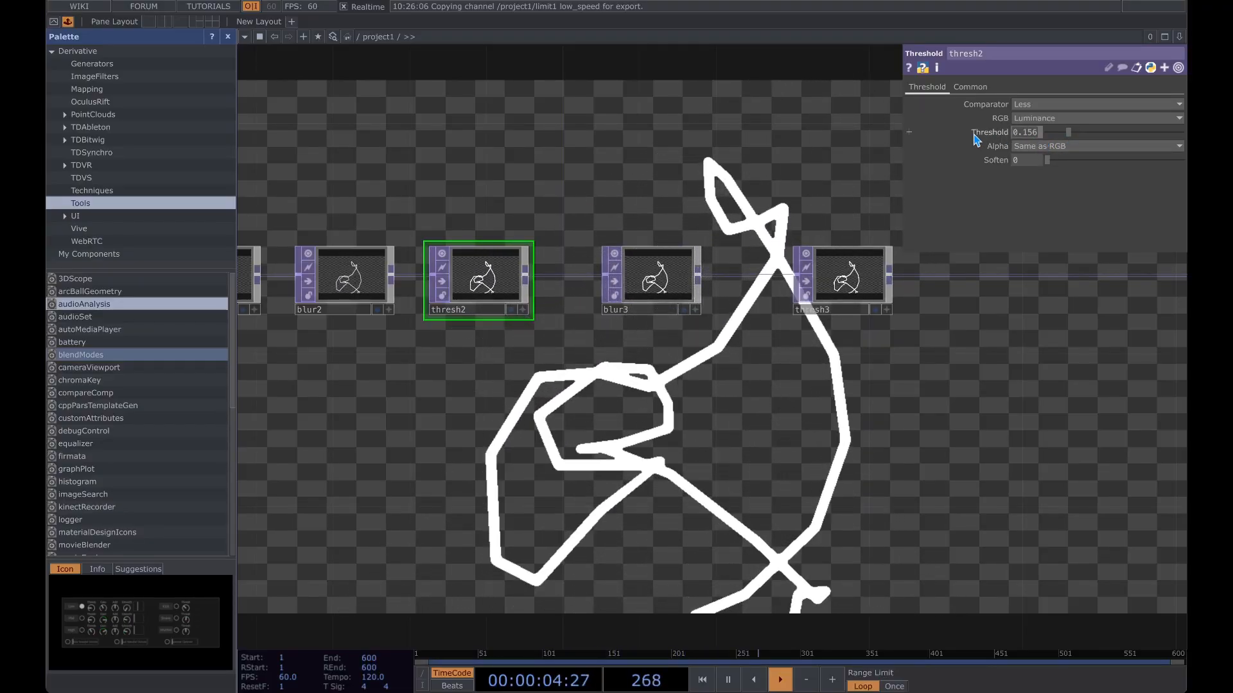
left_click(858, 276)
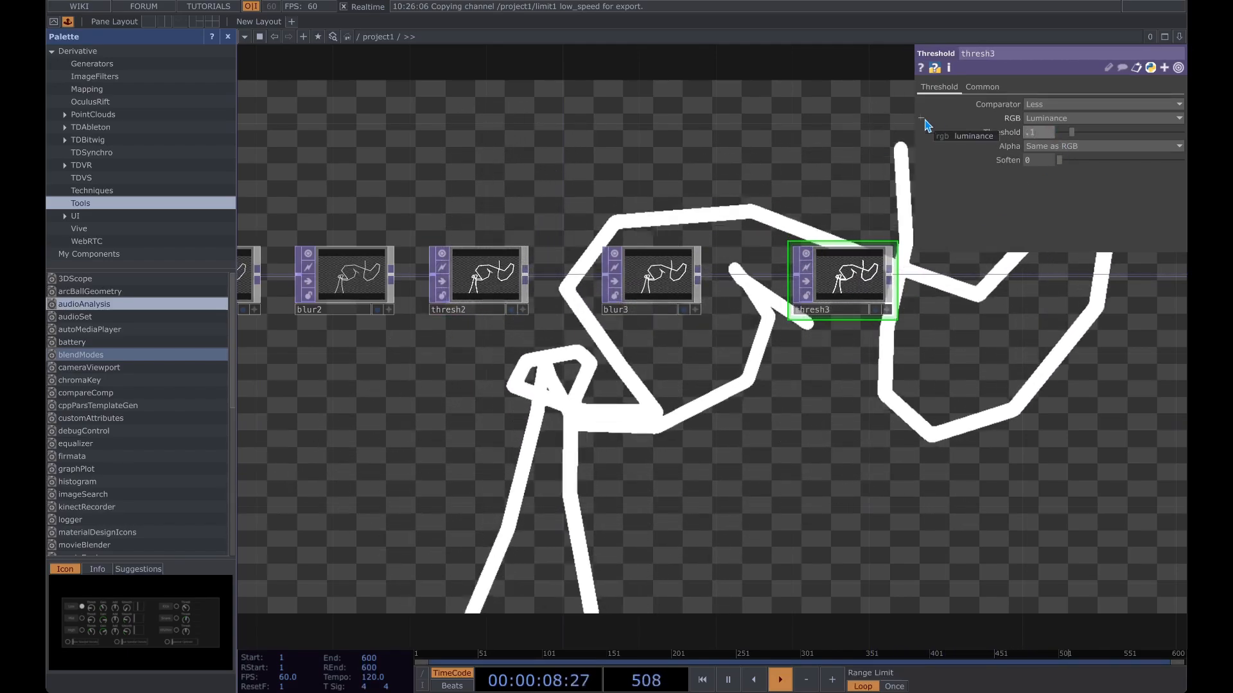
Set blur3's filter size to 18
left_click(664, 283)
left_click_drag(1099, 161, 1126, 161)
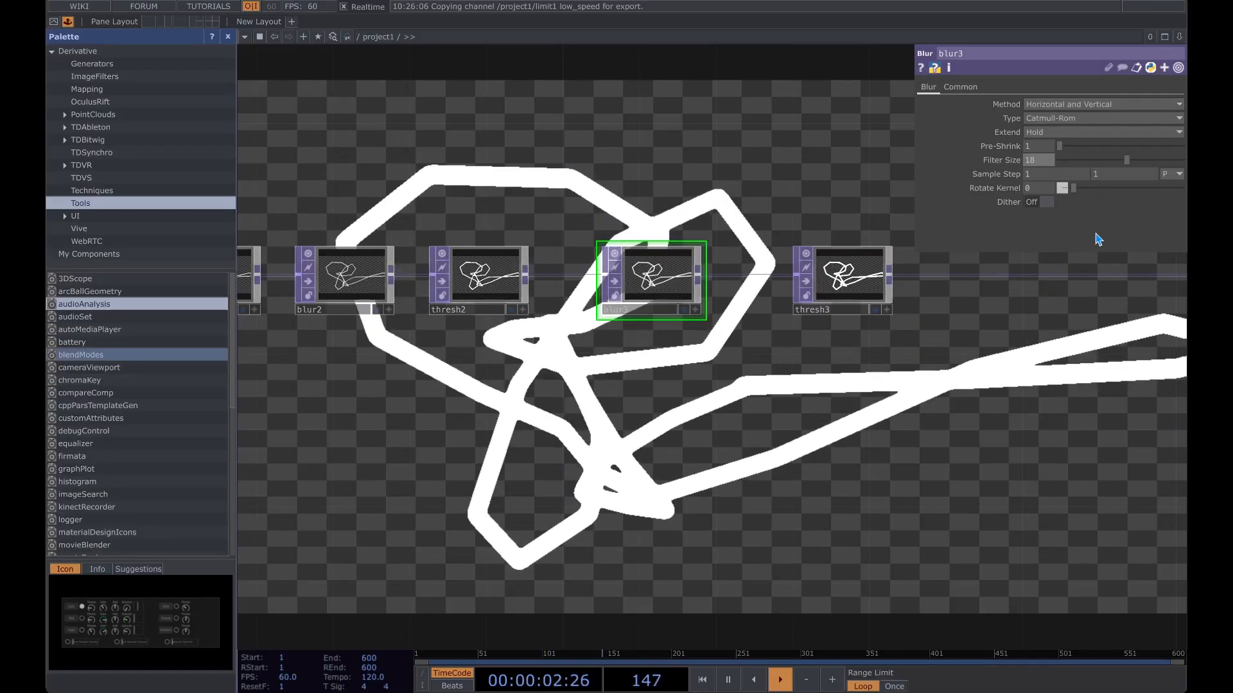
left_click_drag(1073, 352, 807, 372)
key("p")
Move out1 farther from thresh3 and branch a Feedback TOP off thresh3, placed above the main row
scroll(738, 370, "down", 10)
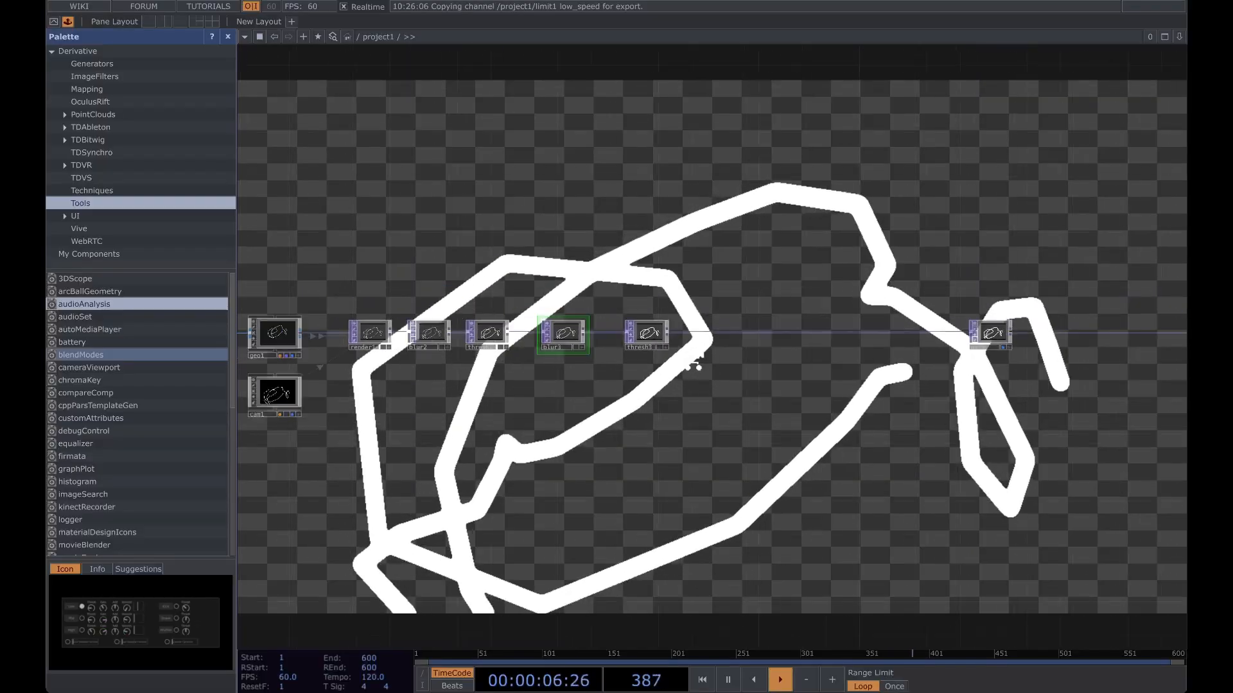
scroll(704, 358, "up", 10)
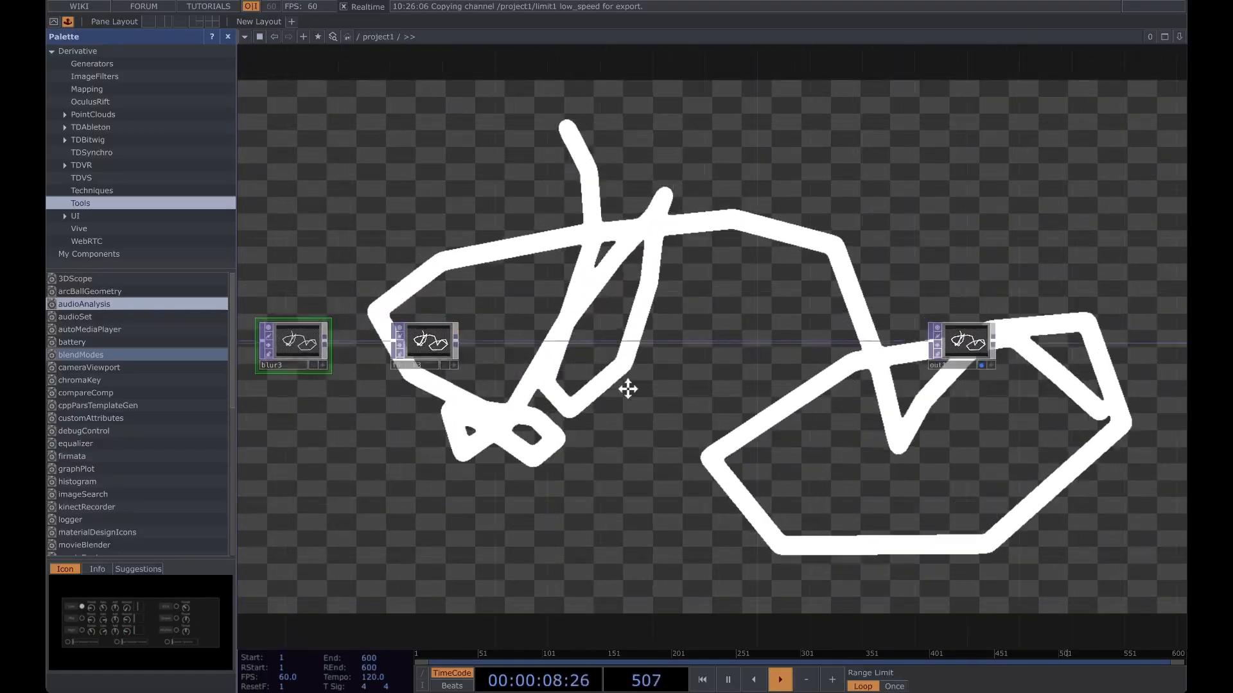
left_click_drag(630, 330, 906, 331)
left_click_drag(660, 252, 806, 254)
left_click_drag(640, 317, 696, 284)
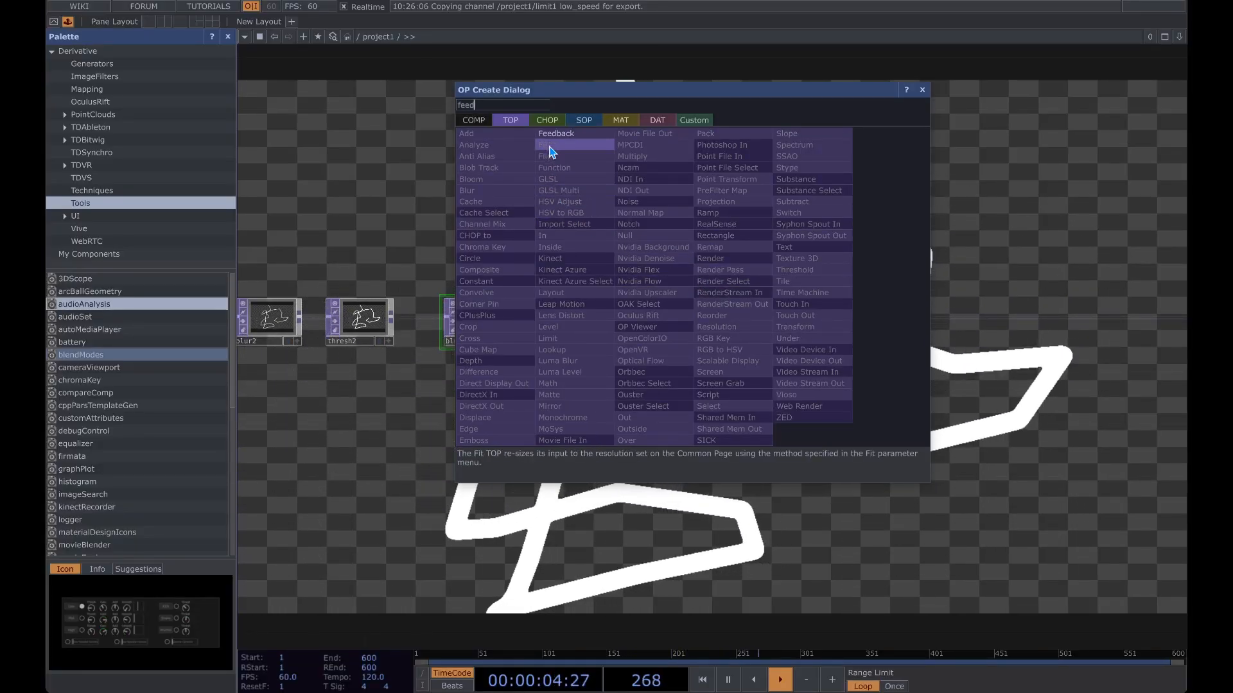
key("Return")
left_click_drag(836, 252, 735, 249)
Add a Level TOP connected after feedback2
left_click_drag(658, 262, 726, 260)
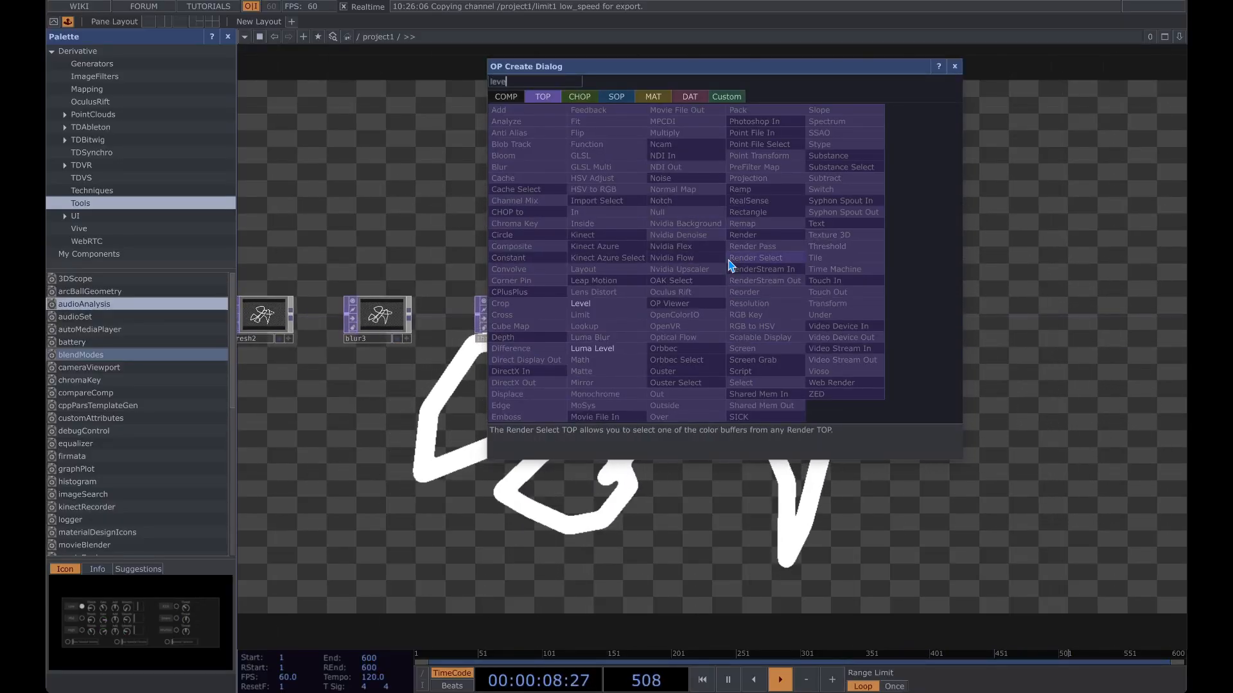
left_click(622, 305)
left_click(747, 266)
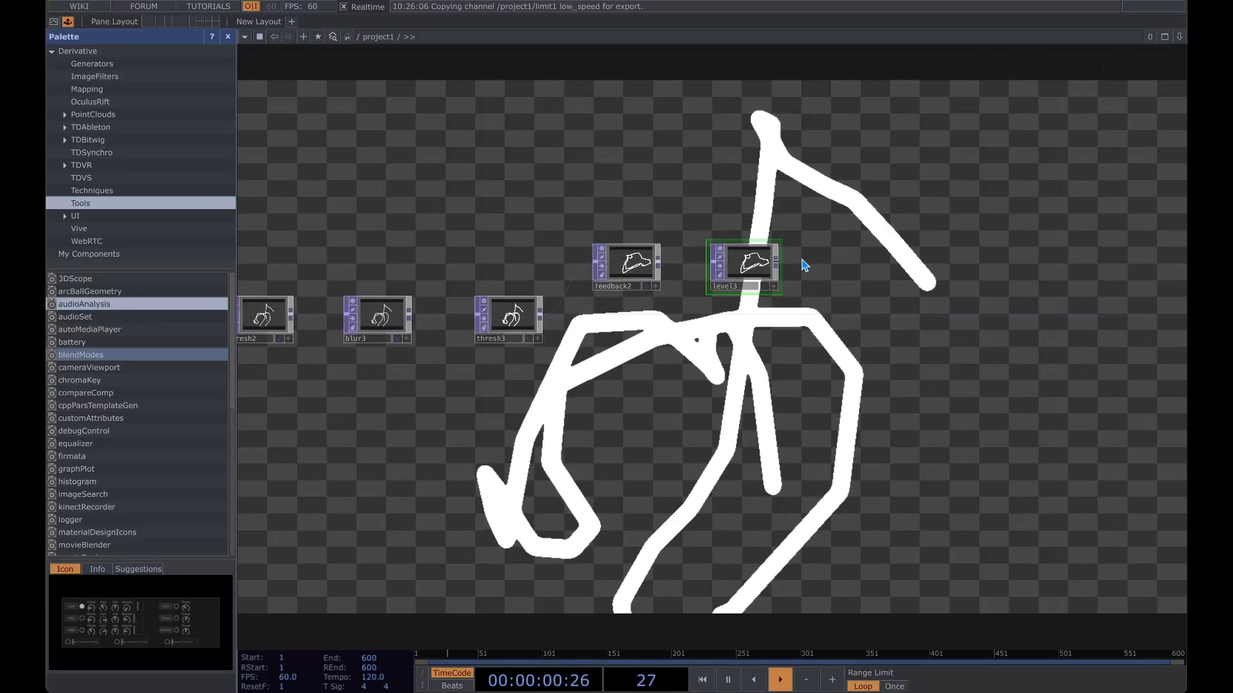
Set the opacity of level3 to .7 in its post settings
key("p")
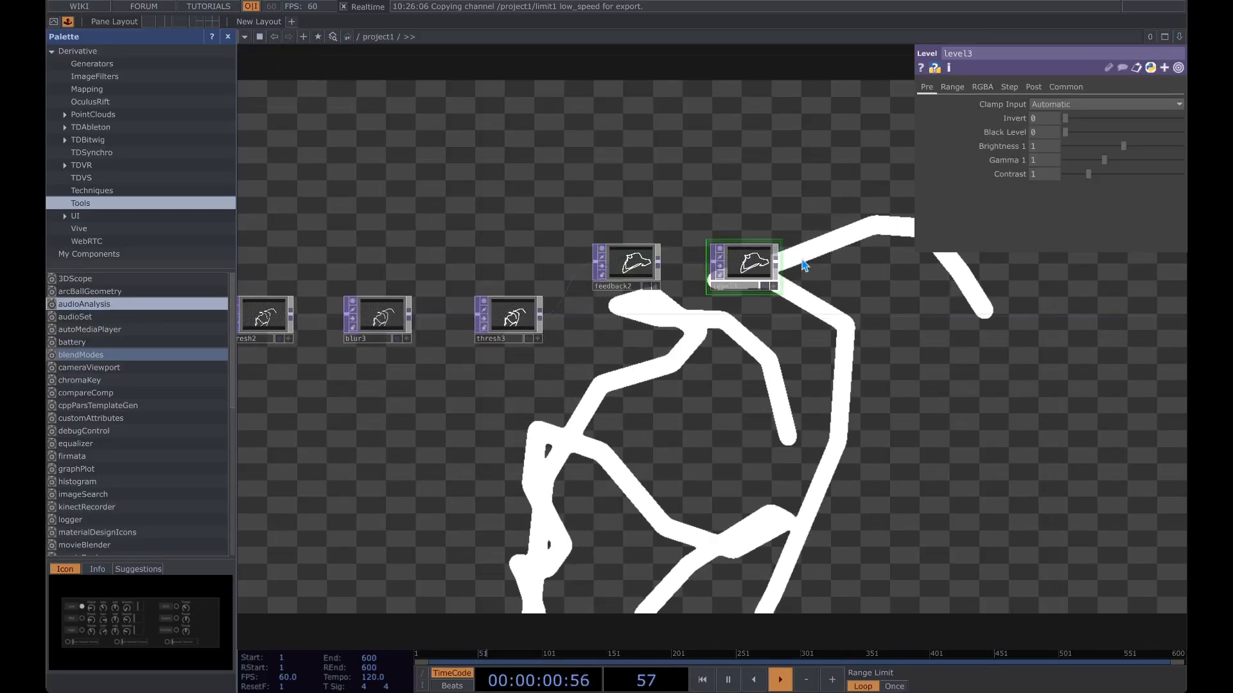
left_click(1031, 87)
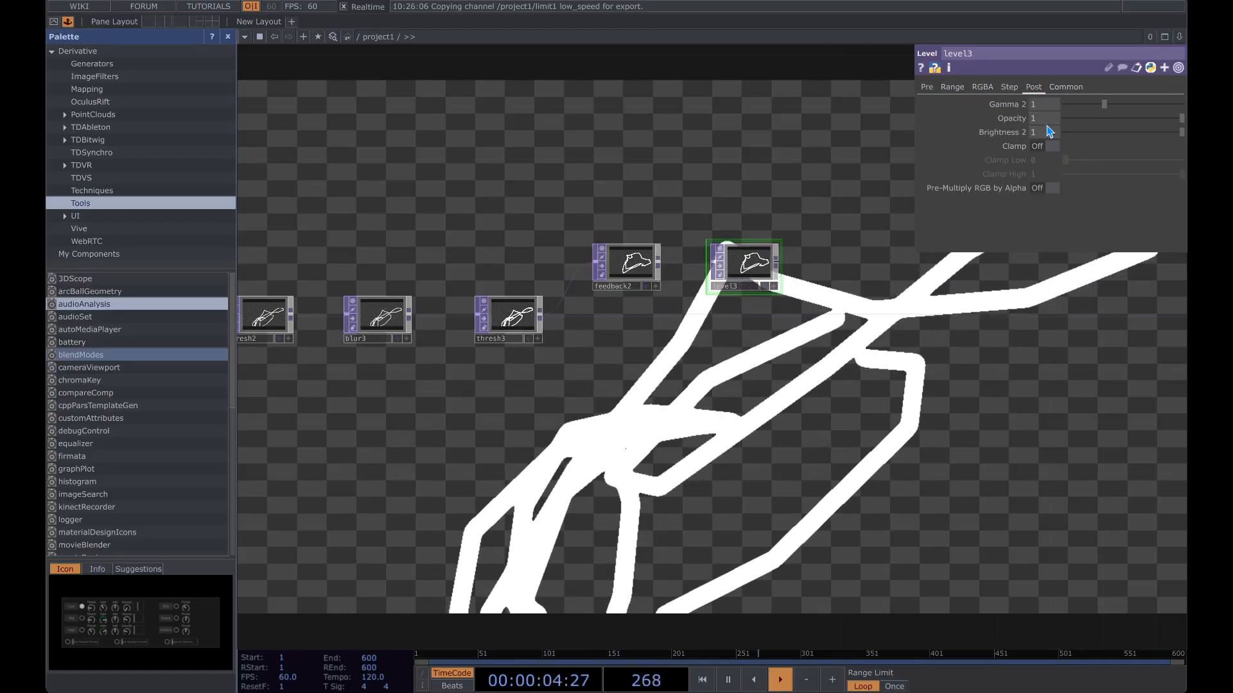
left_click(1052, 123)
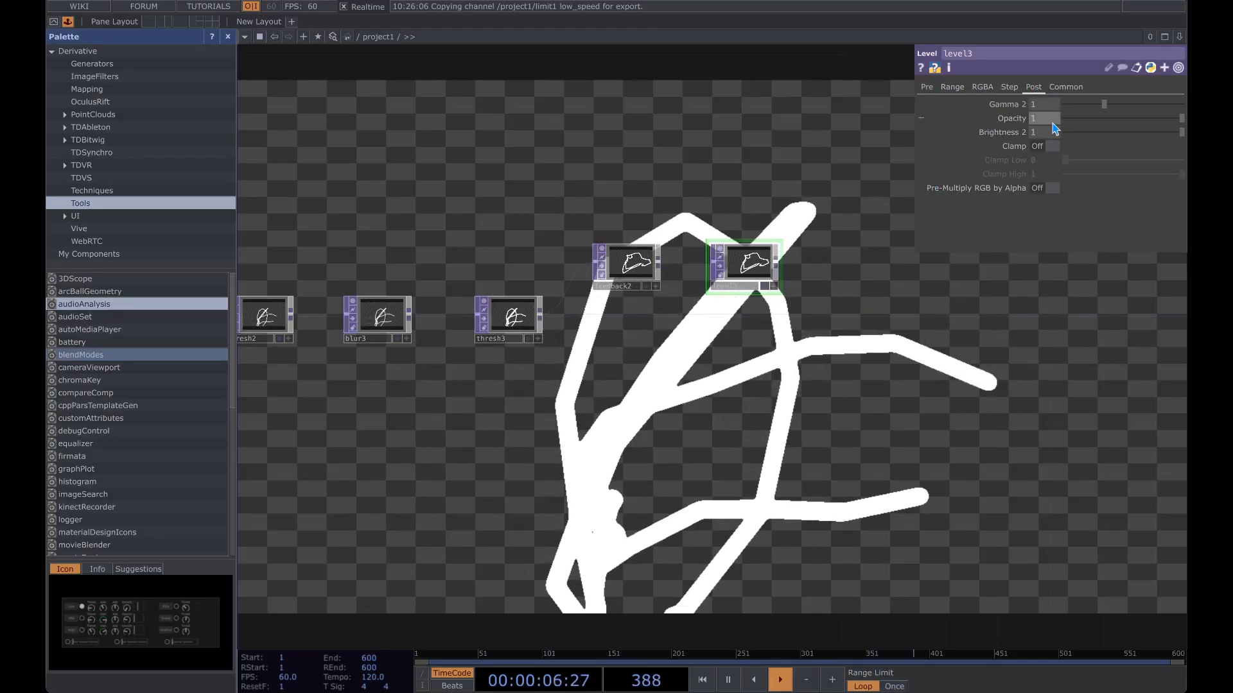
type(".7")
key("Return")
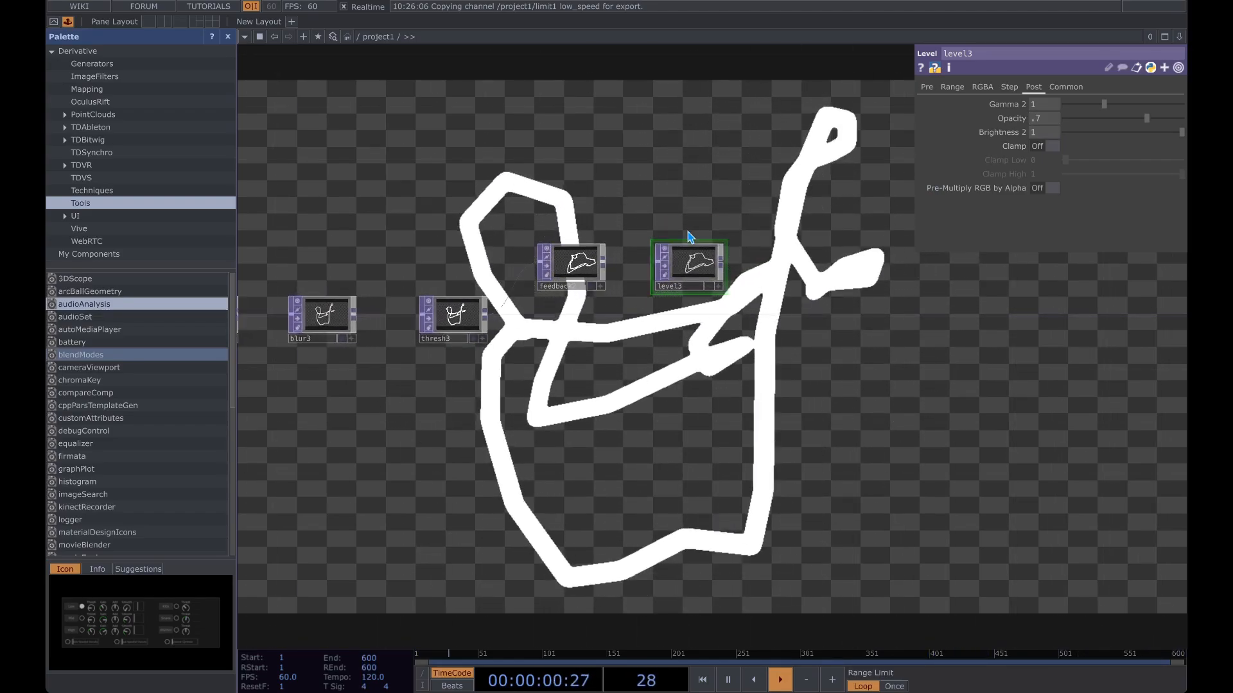
Add a Blur TOP connected after level3 in the feedback branch
left_click_drag(784, 333, 657, 337)
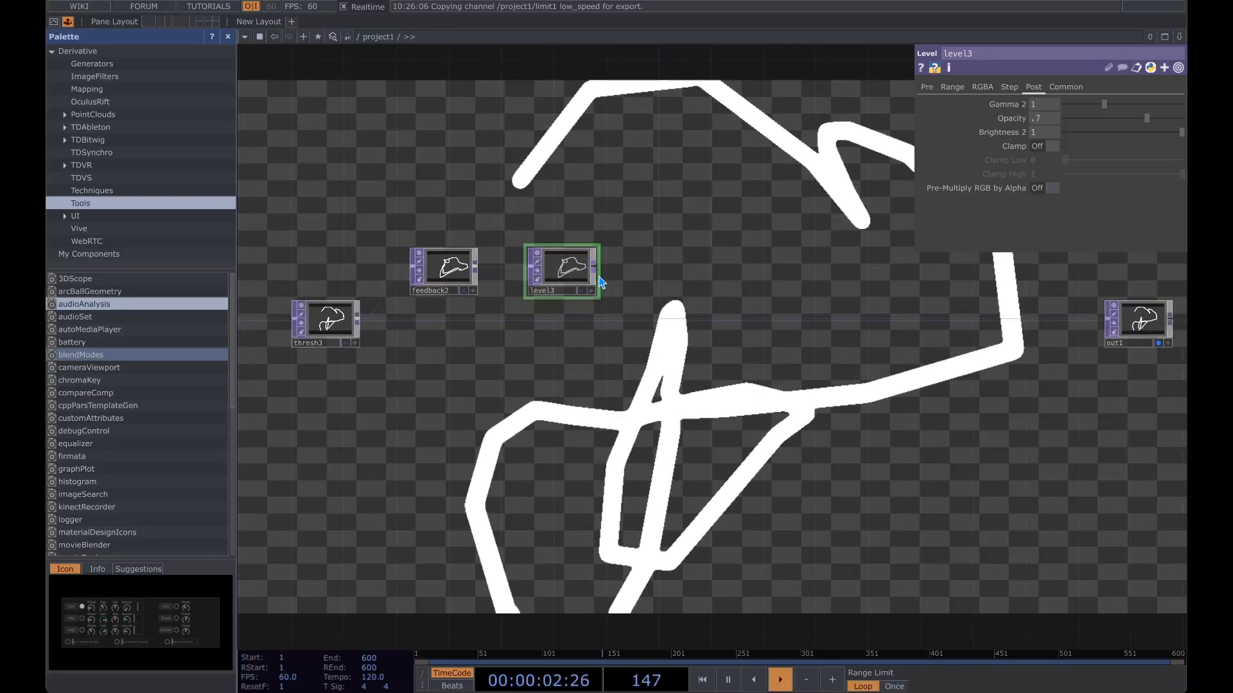
left_click(595, 271)
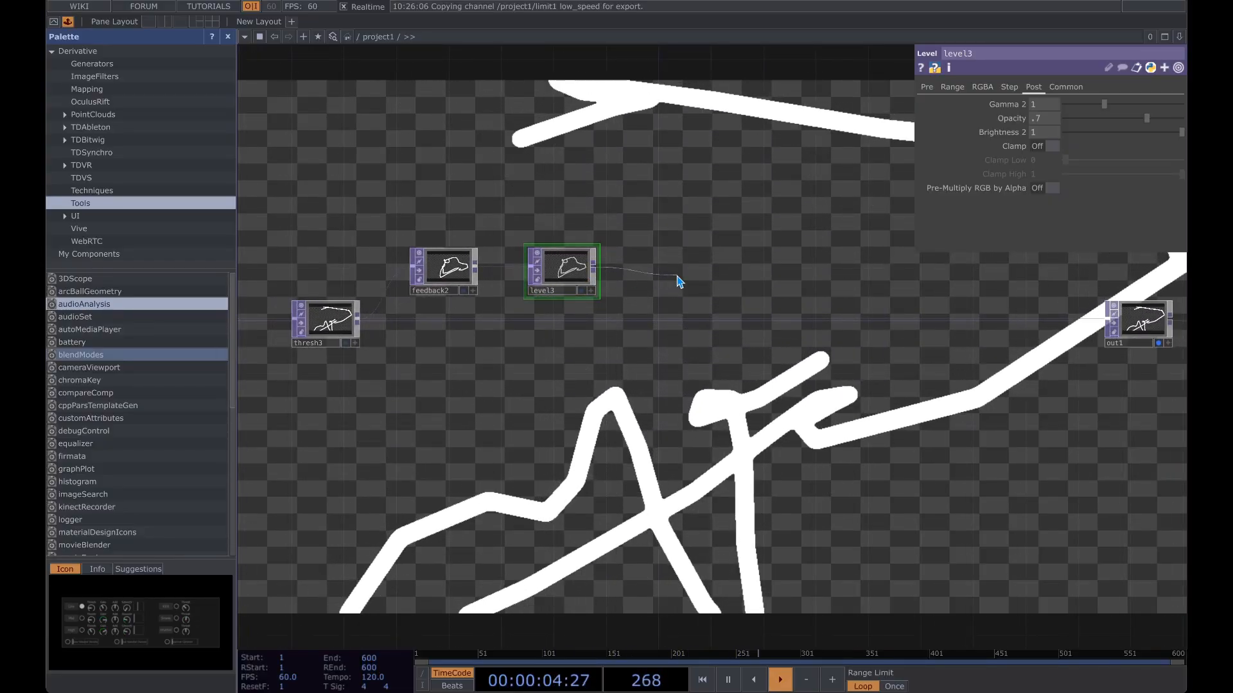
key("Tab")
type("b")
left_click(453, 183)
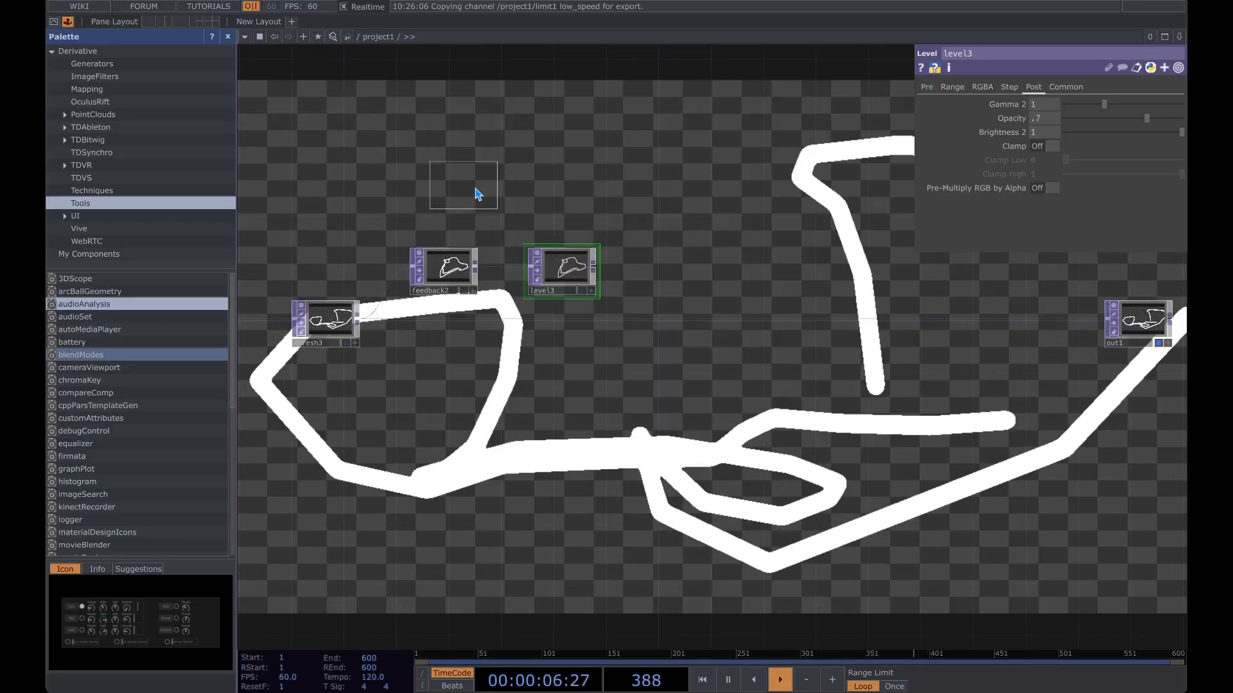
left_click(652, 281)
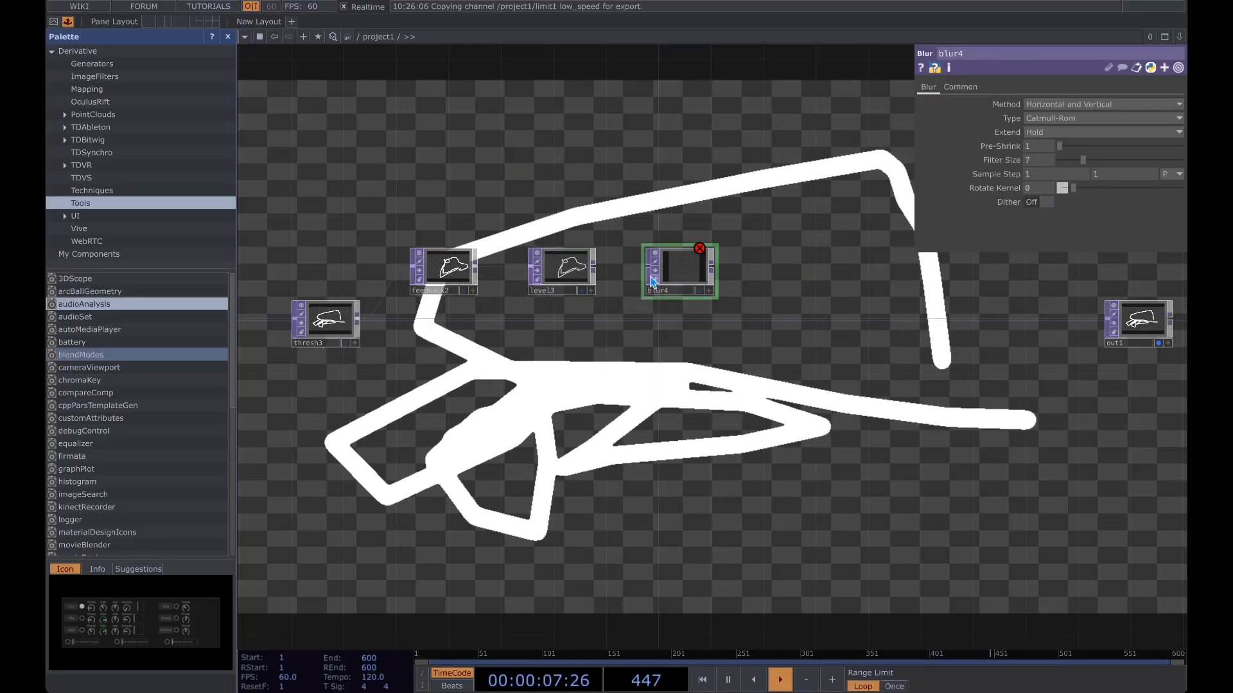
Add a Composite TOP combining thresh3 and blur4, and connect its output to out1
left_click(720, 273)
key("Tab")
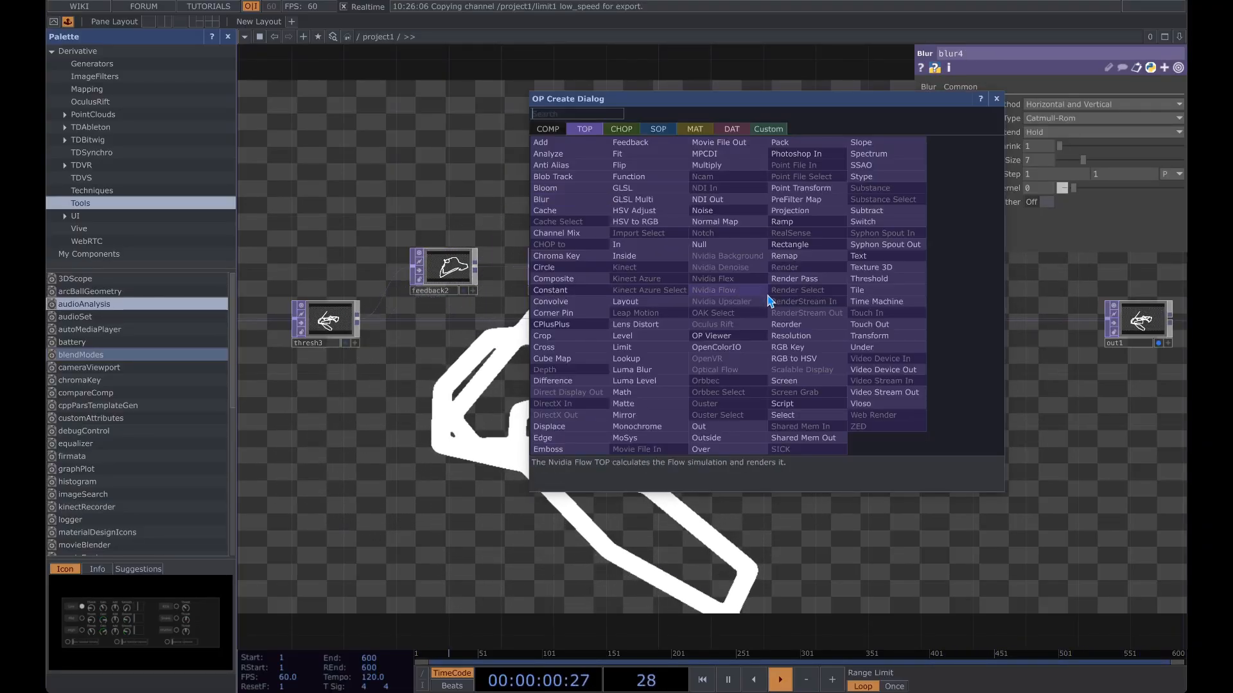
type("comp")
key("Return")
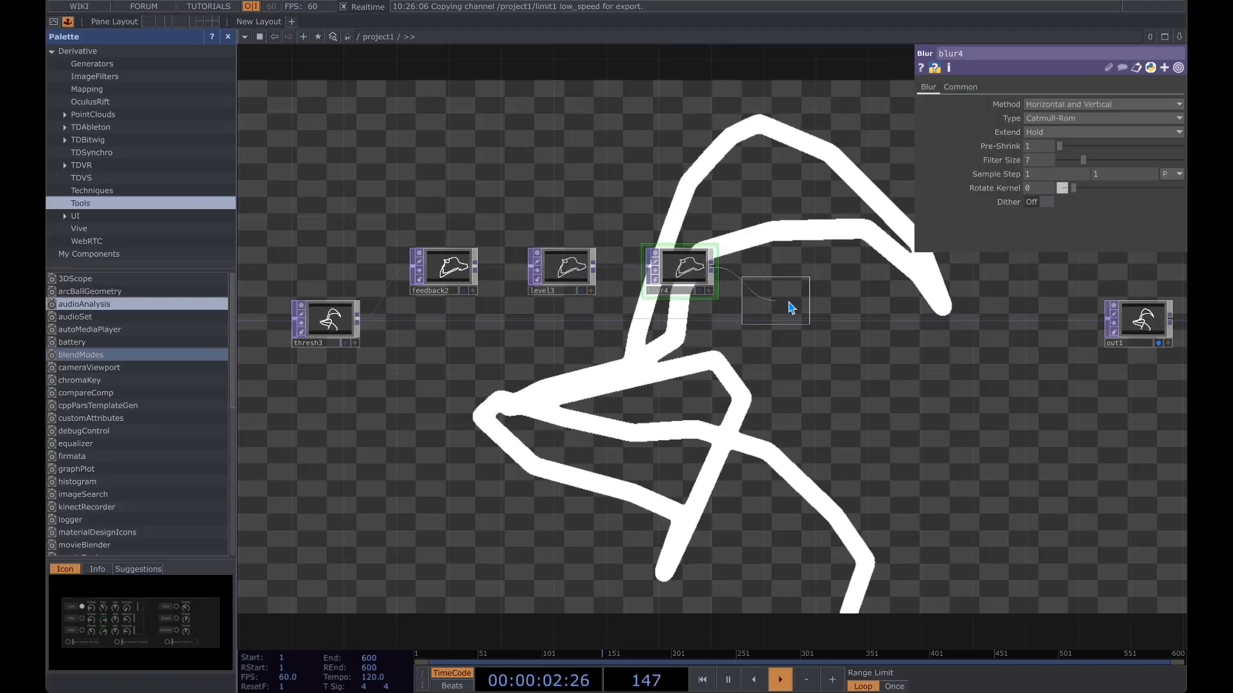
left_click(773, 303)
left_click(725, 319)
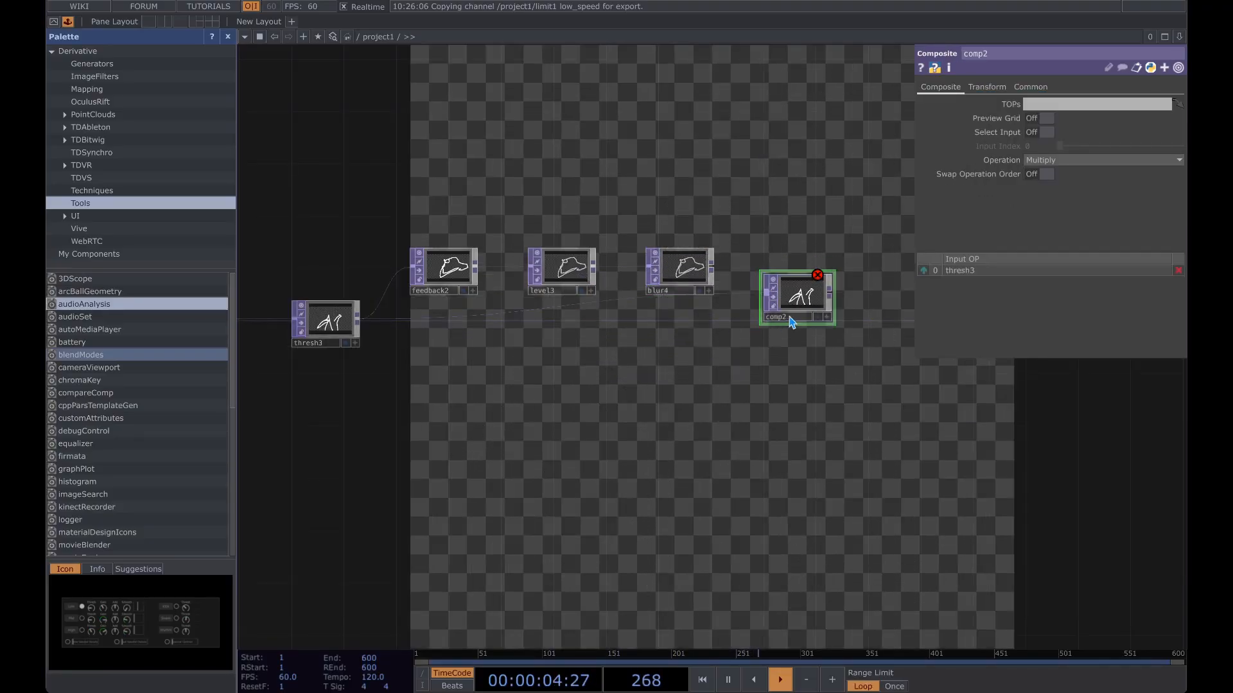
left_click_drag(884, 398, 724, 424)
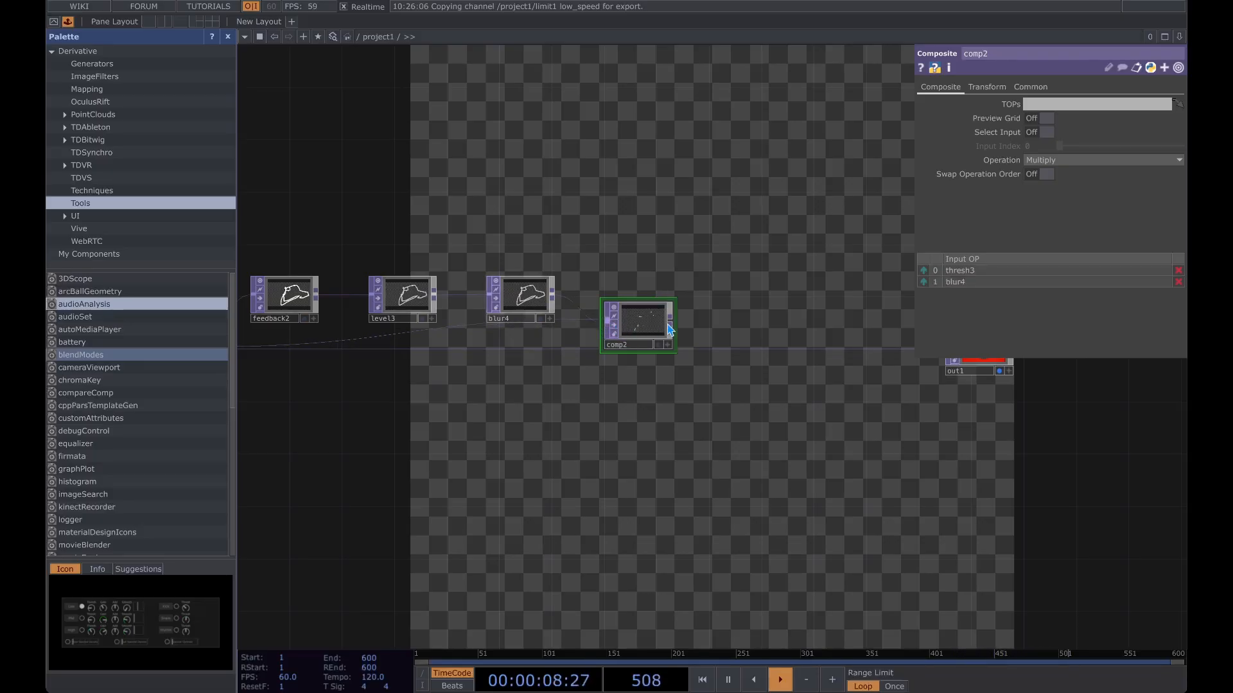
left_click(942, 362)
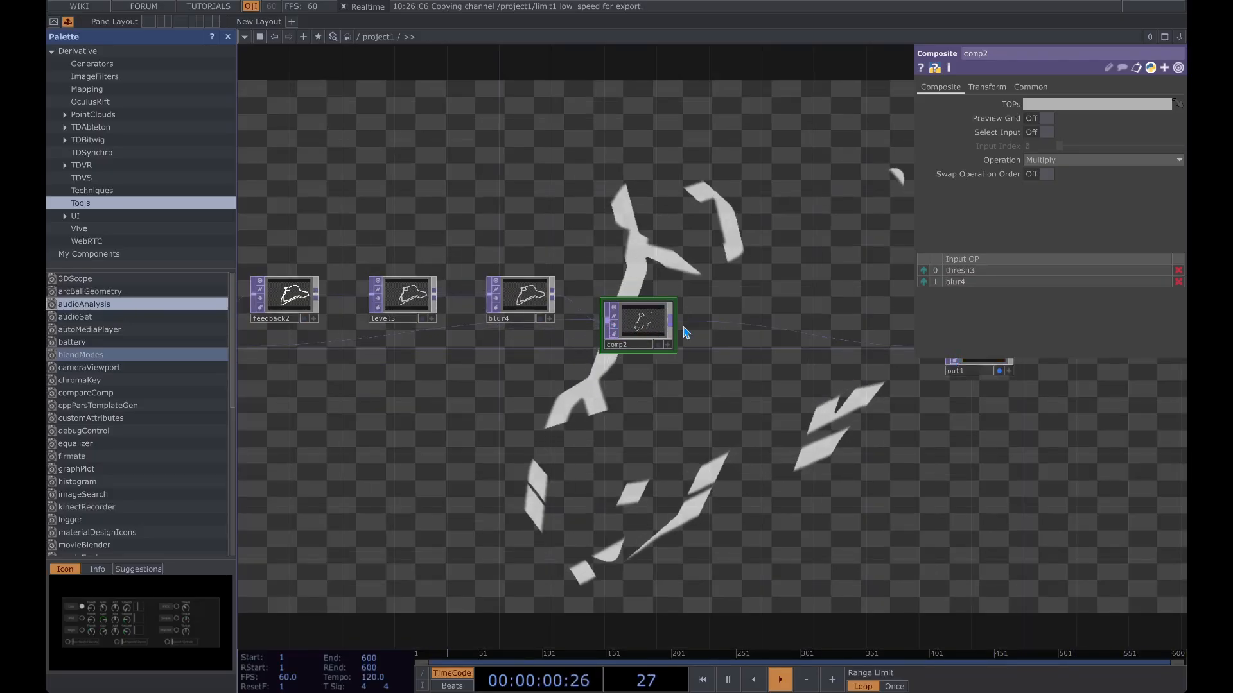
Set comp2's operation to Over and make comp2 the Target TOP of feedback2
left_click(1081, 164)
left_click(1110, 274)
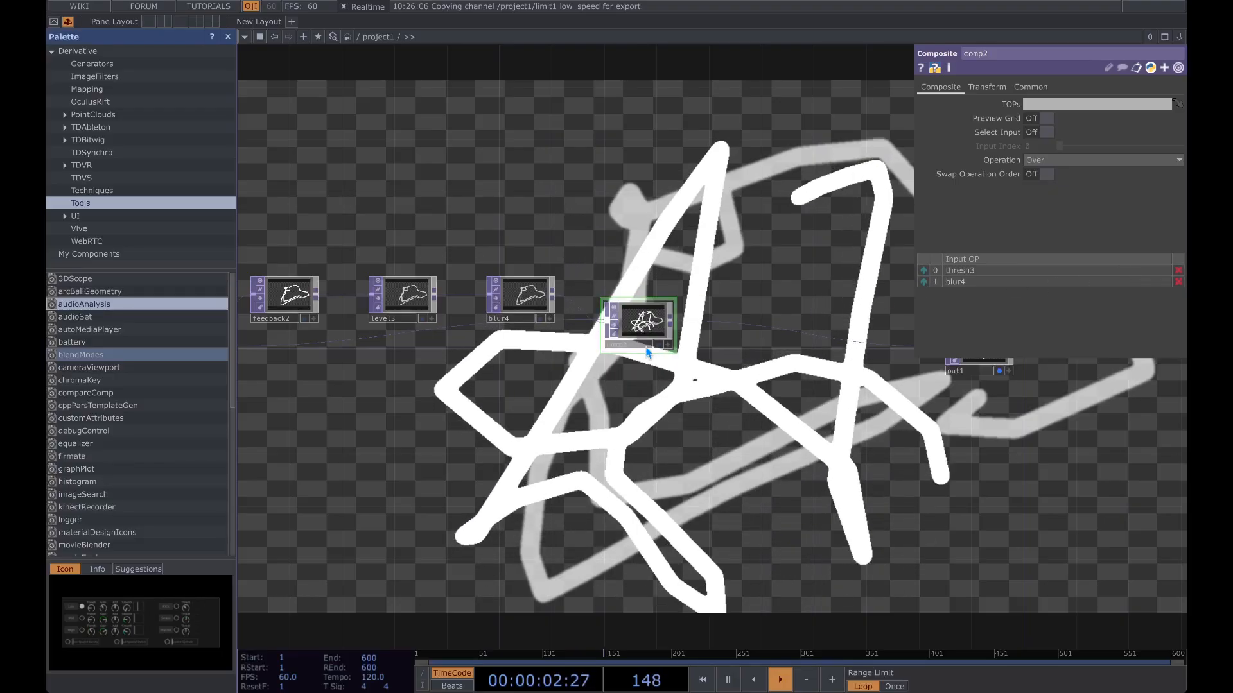
left_click_drag(739, 239, 923, 254)
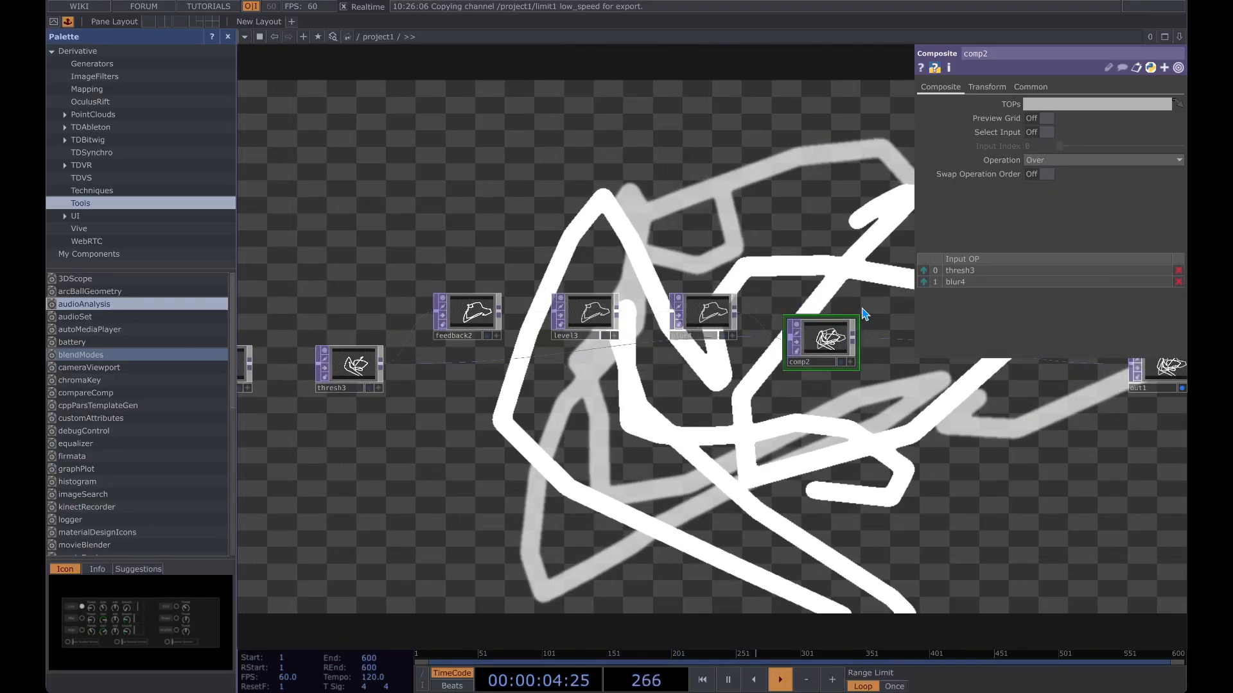
left_click_drag(703, 324, 839, 354)
left_click(468, 314)
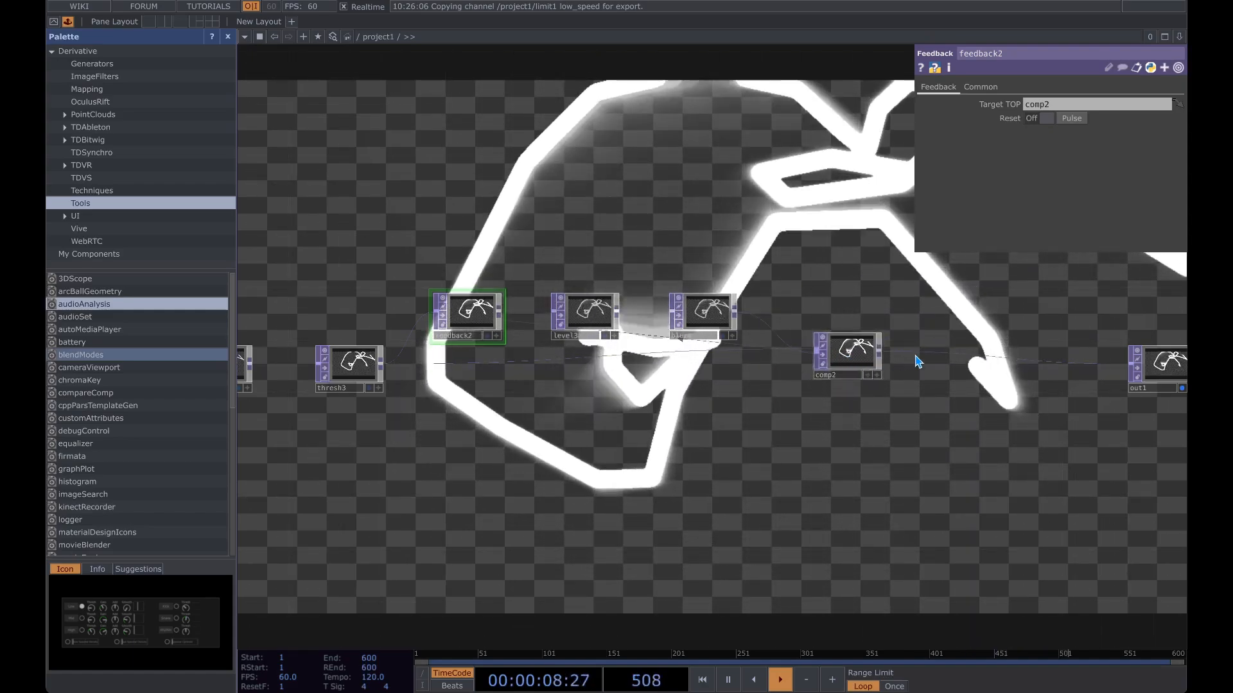
Insert a Threshold TOP between comp2 and out1
right_click(931, 361)
left_click(934, 354)
type("thre")
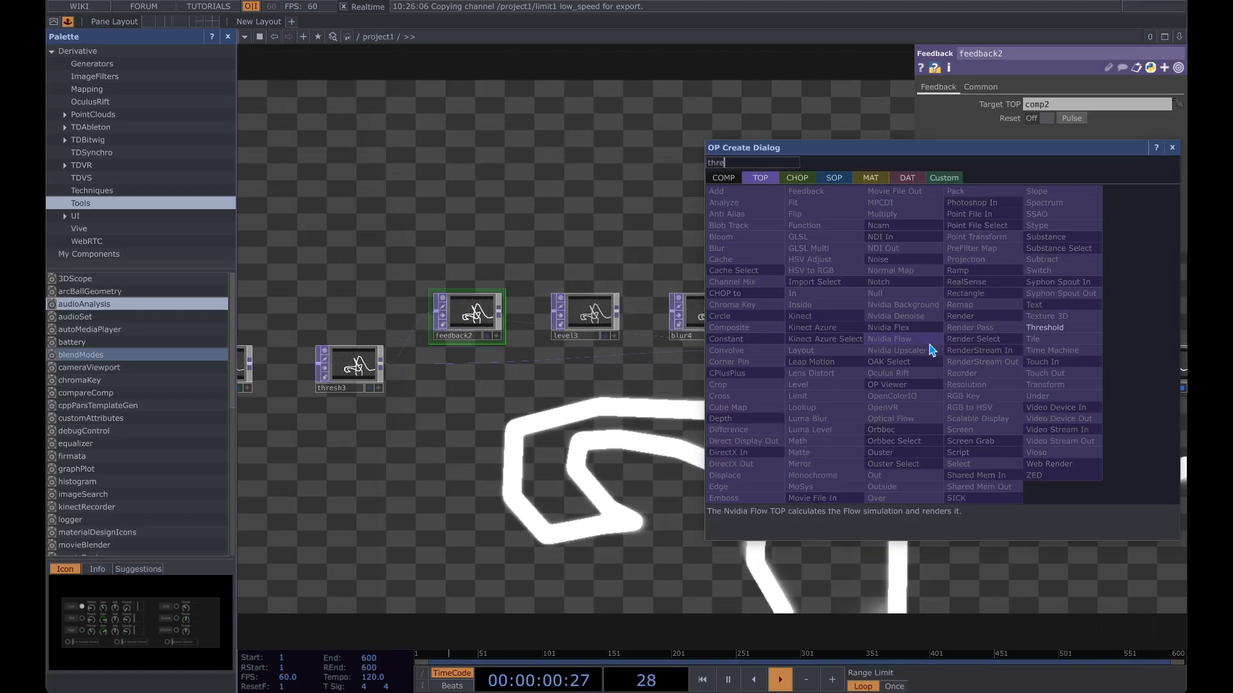
type("sh")
left_click(1045, 327)
left_click(949, 361)
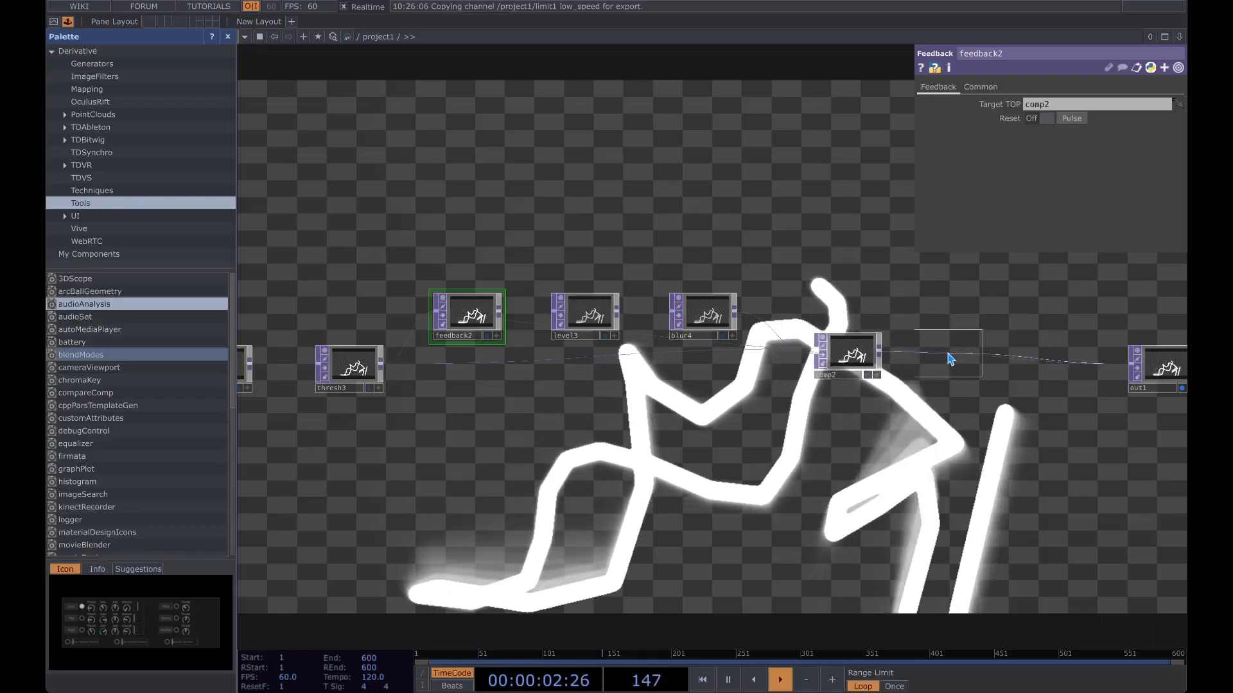
Tidy the new node's placement in the row and set the threshold of thresh4 to 0.067
left_click_drag(858, 360, 859, 372)
left_click_drag(779, 292, 534, 256)
left_click_drag(702, 331, 703, 345)
left_click_drag(618, 278, 679, 265)
mouse_move(647, 329)
left_mouse_down()
mouse_move(669, 327)
mouse_move(646, 329)
left_mouse_up()
left_click_drag(977, 244, 1004, 237)
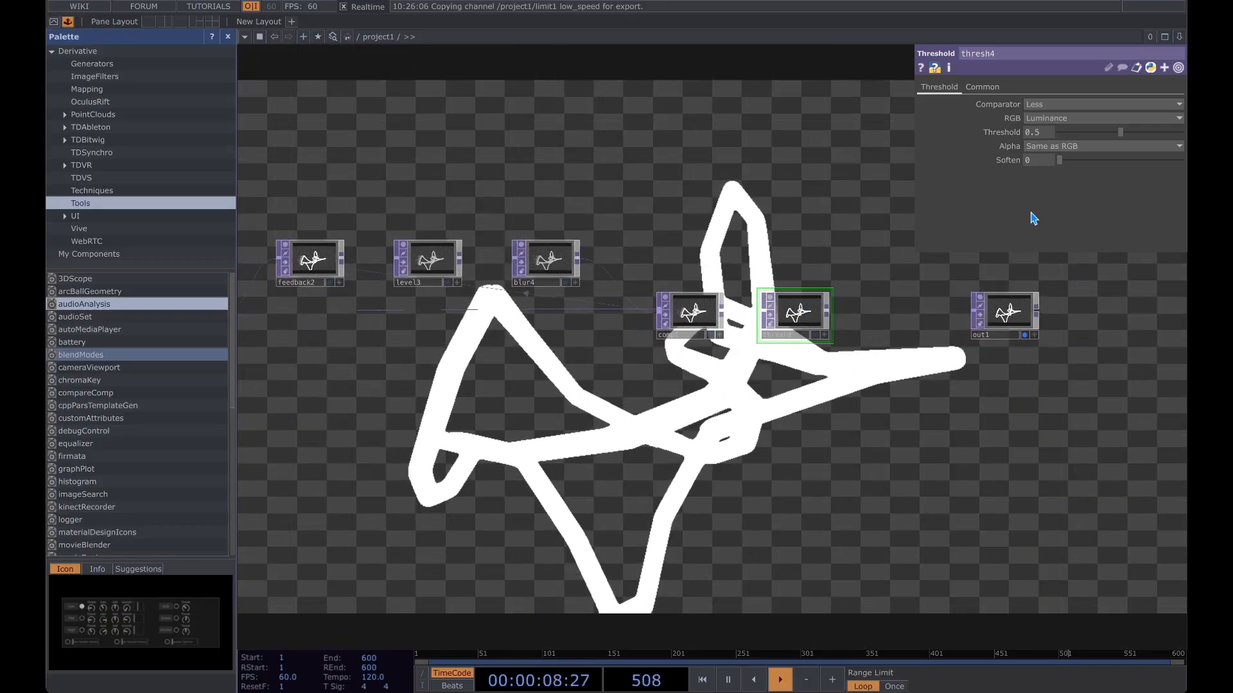
left_click_drag(1107, 134, 1067, 142)
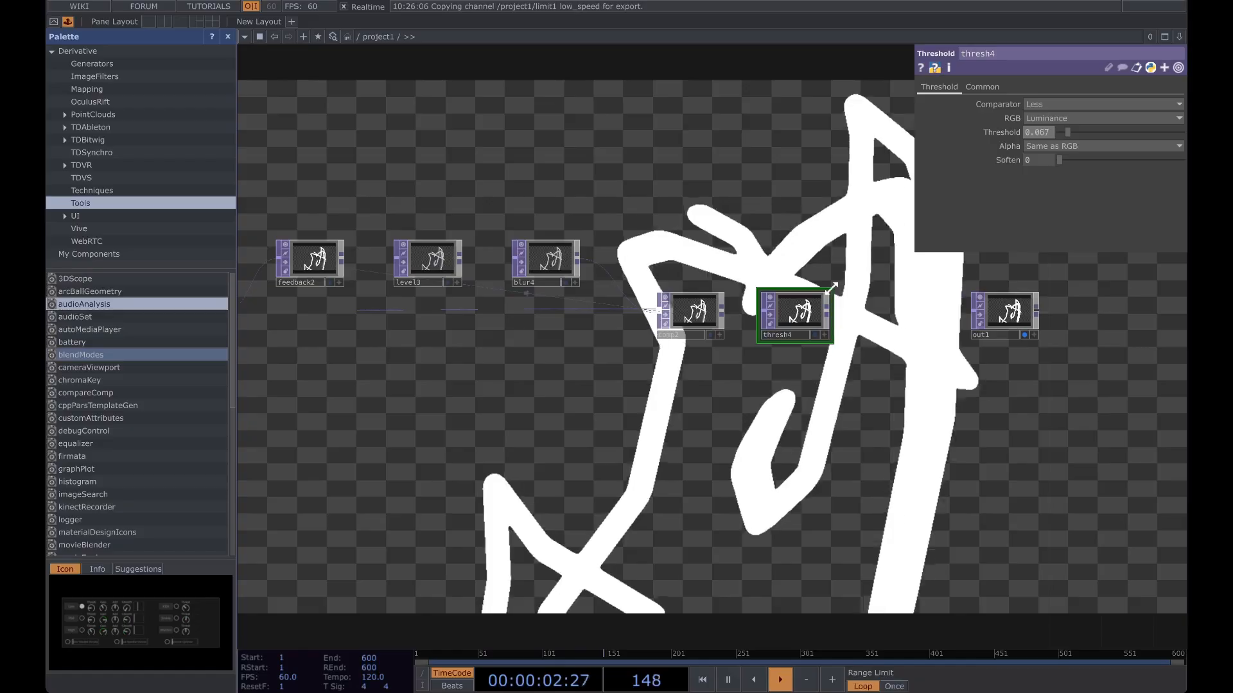
Move out1 farther from thresh4 along the main row
left_click_drag(726, 382, 845, 360)
left_click_drag(759, 353, 626, 385)
left_click_drag(772, 224, 854, 204)
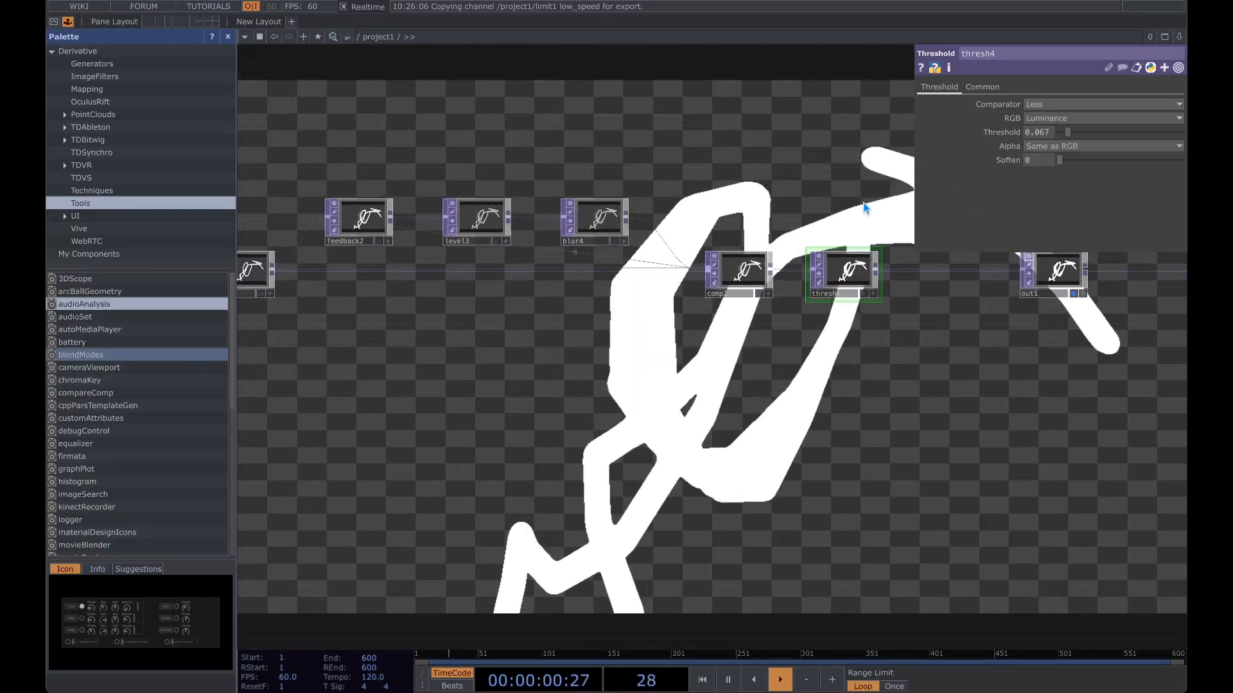
left_click_drag(677, 357, 802, 359)
left_click_drag(613, 325, 328, 322)
left_click_drag(896, 271, 1120, 272)
left_click_drag(602, 351, 728, 407)
left_click_drag(510, 398, 796, 410)
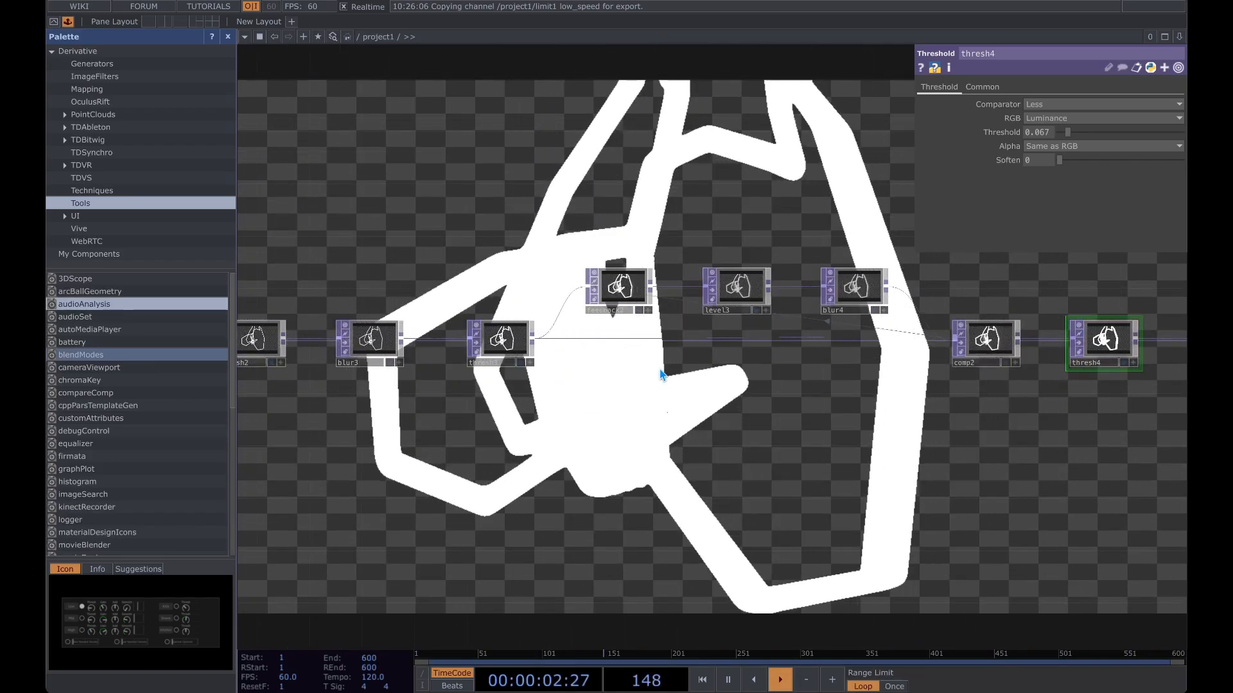
left_click_drag(751, 365, 644, 362)
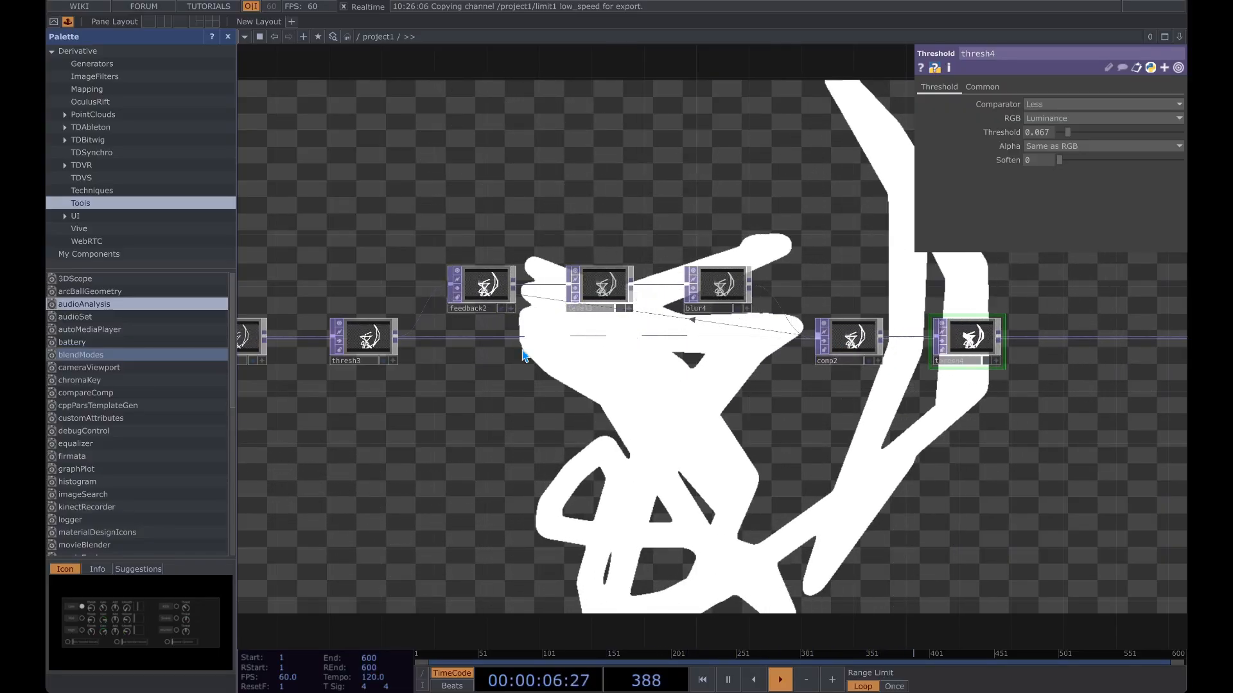
Insert a Blur TOP between thresh3 and comp2, placed directly below feedback2
right_click(615, 328)
left_click(613, 323)
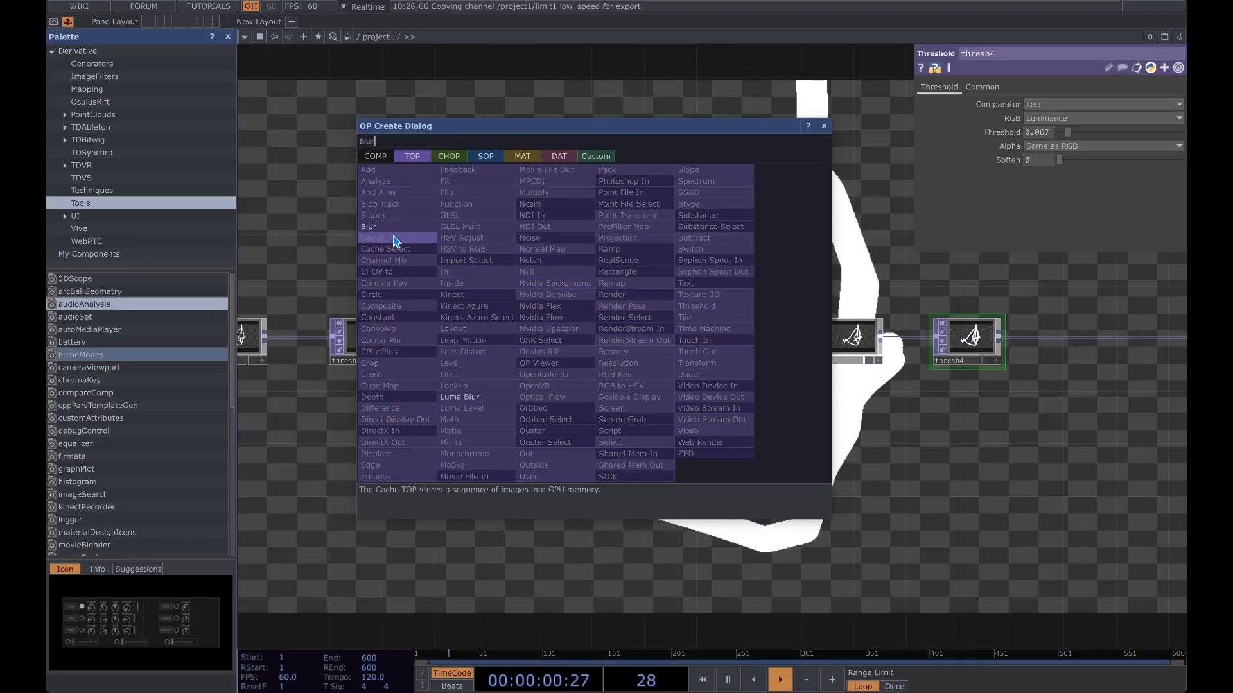
key("Return")
left_click(522, 347)
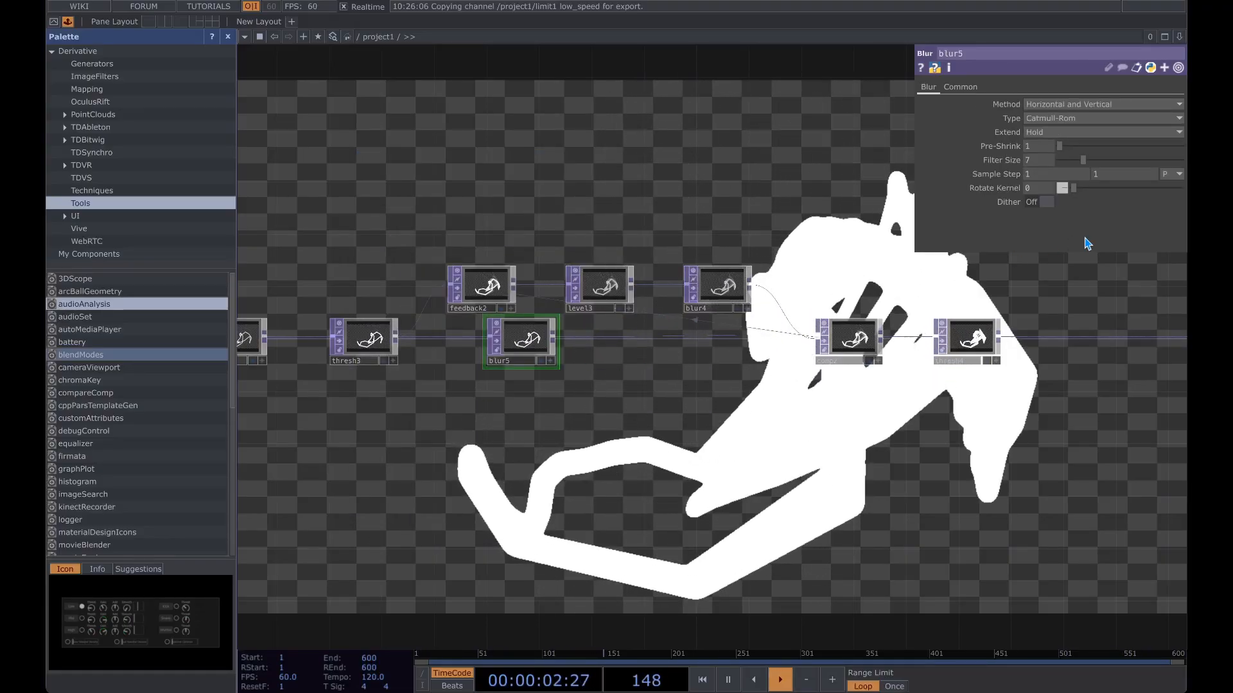
key("p")
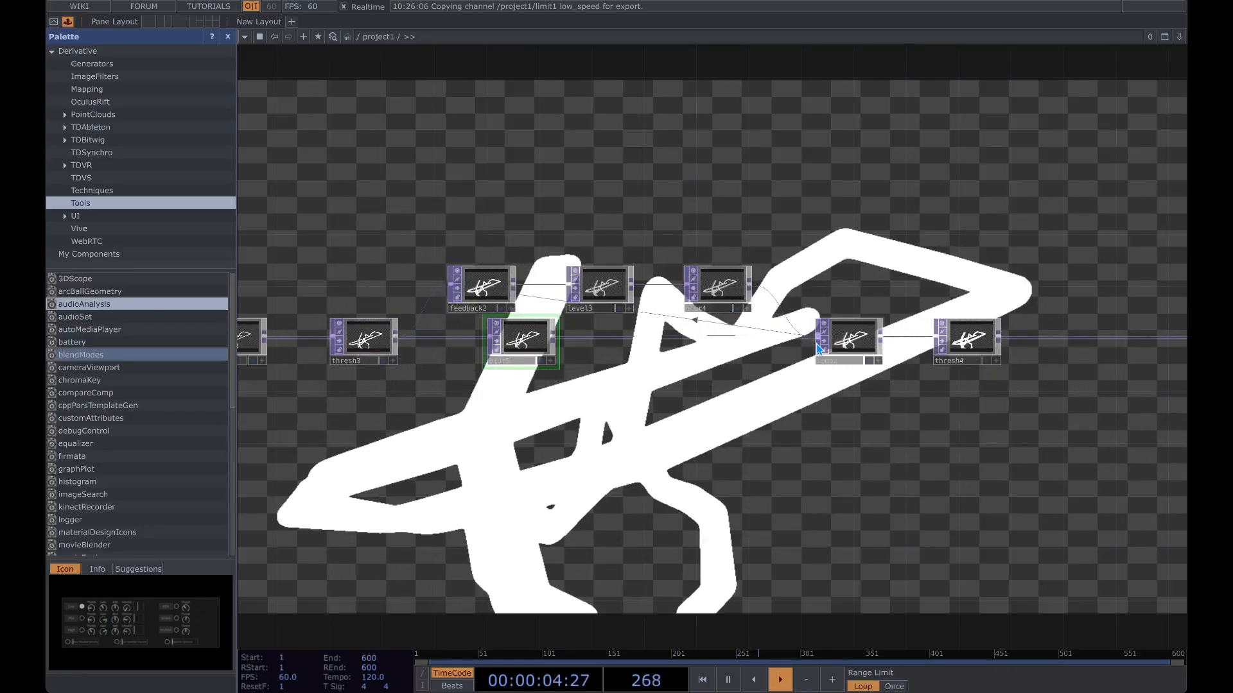
left_click_drag(522, 348, 483, 347)
Widen the gap between thresh4 and out1 by moving out1 farther along the row
left_click_drag(680, 408, 385, 415)
scroll(761, 410, "down", 3)
left_click_drag(1033, 359, 1182, 360)
left_click_drag(838, 309, 815, 309)
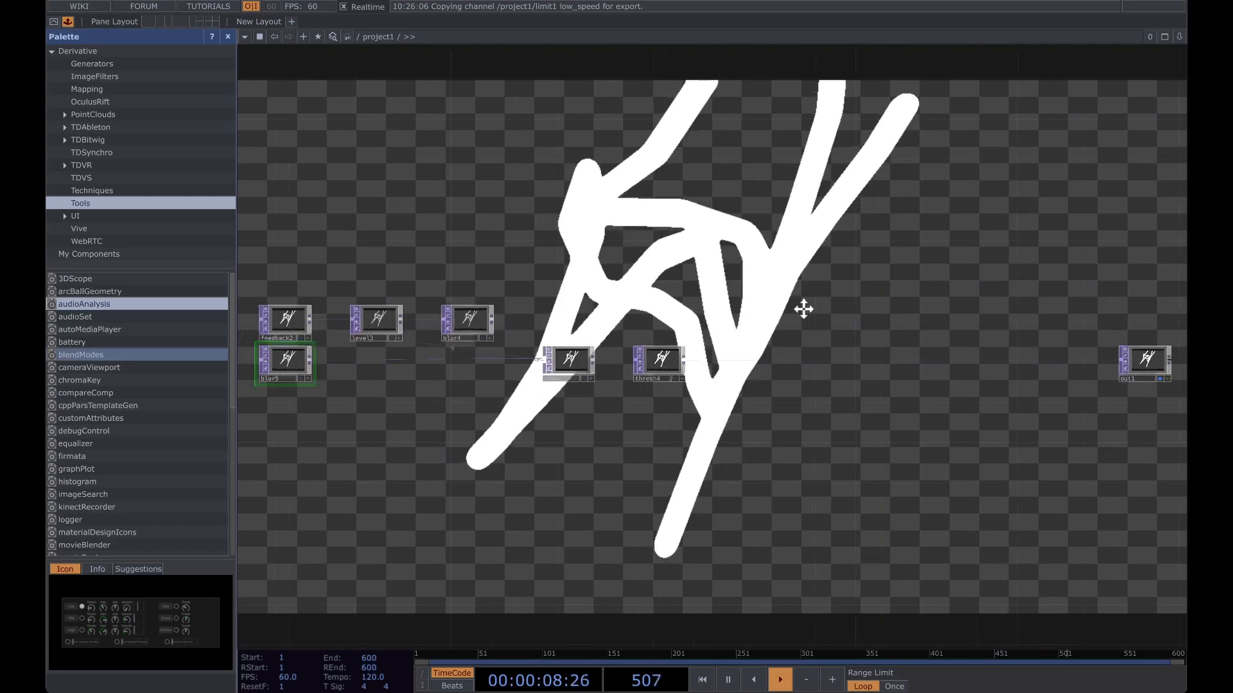
left_click_drag(570, 337, 667, 321)
scroll(645, 369, "down", 2)
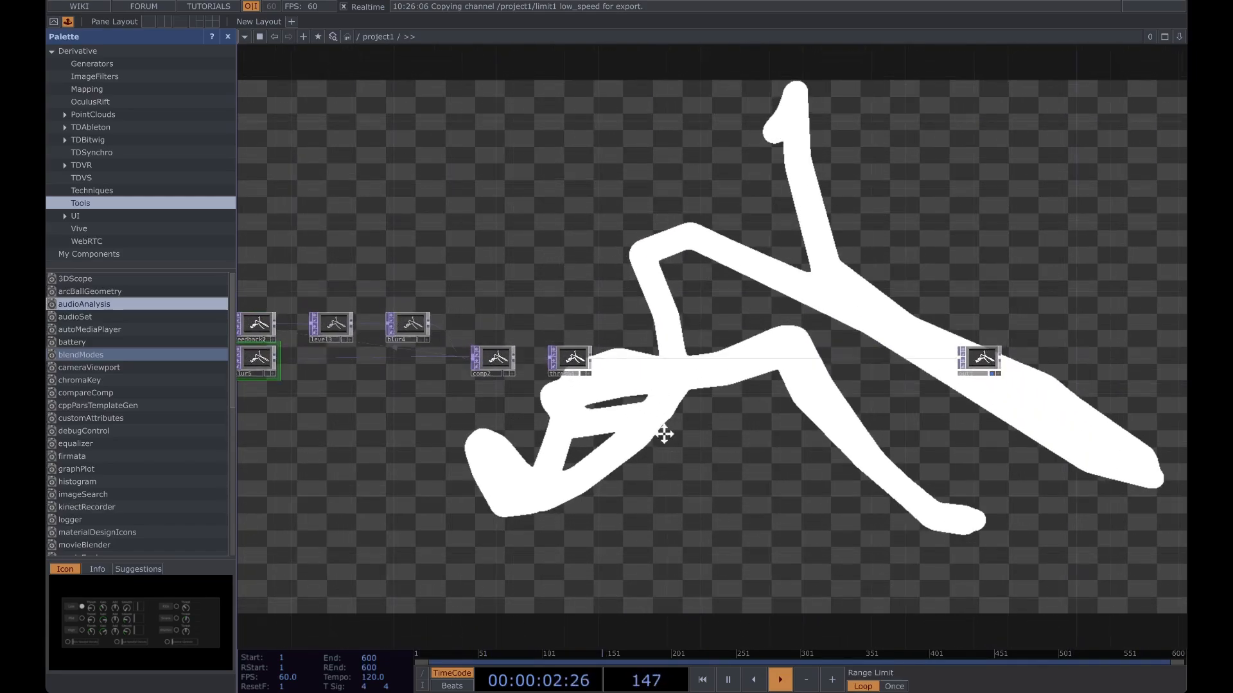
left_click_drag(664, 433, 666, 451)
Insert a Blur TOP between thresh4 and out1 and set its filter size to 32
scroll(625, 376, "up", 2)
left_click_drag(647, 403, 556, 398)
scroll(556, 398, "up", 1)
scroll(556, 398, "up", 1)
right_click(526, 351)
left_click(568, 335)
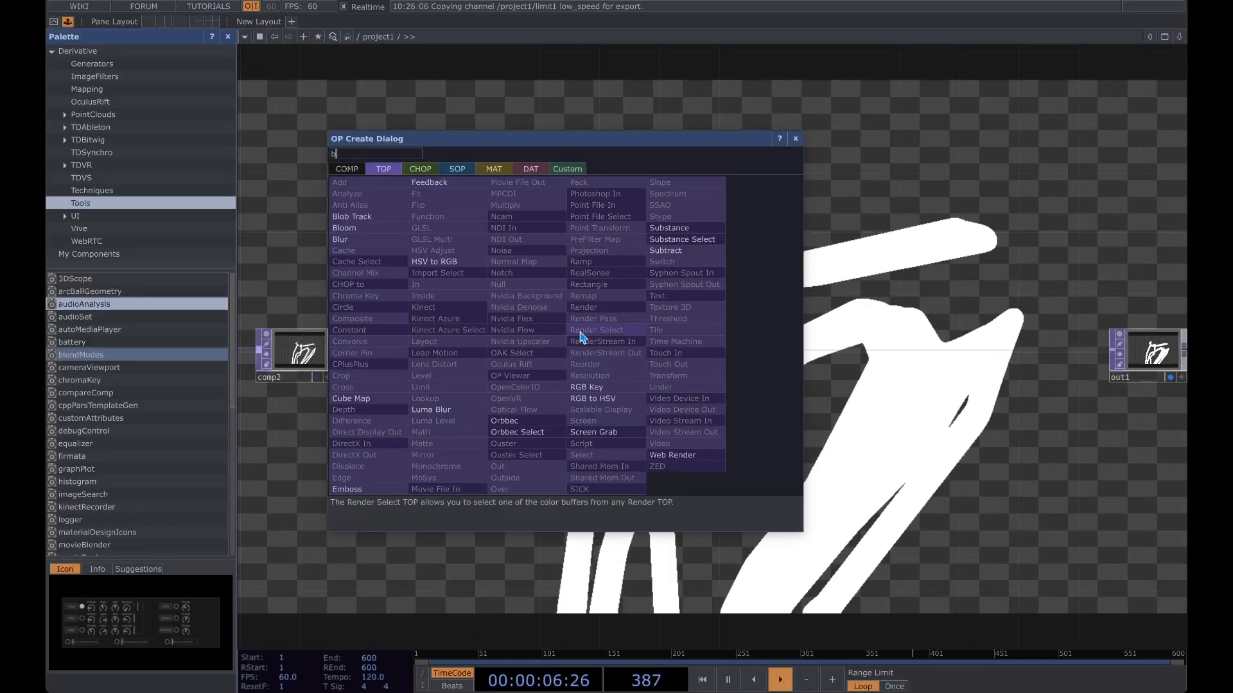
key("Return")
left_click(551, 347)
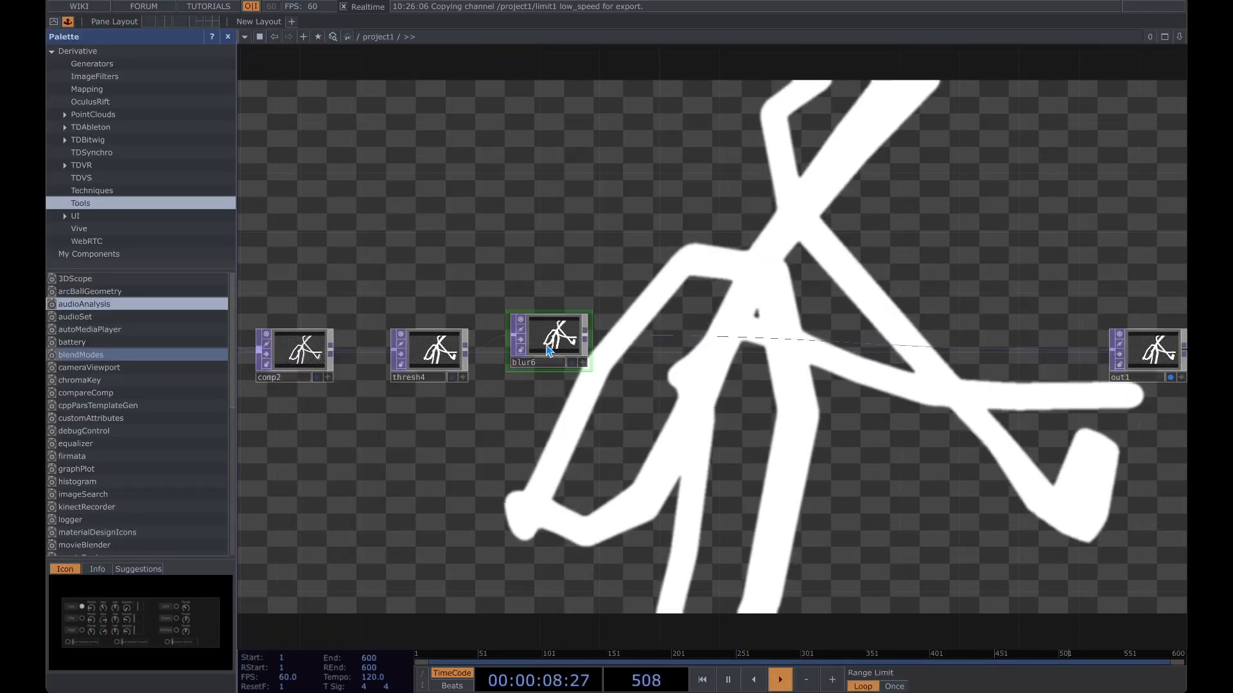
key("p")
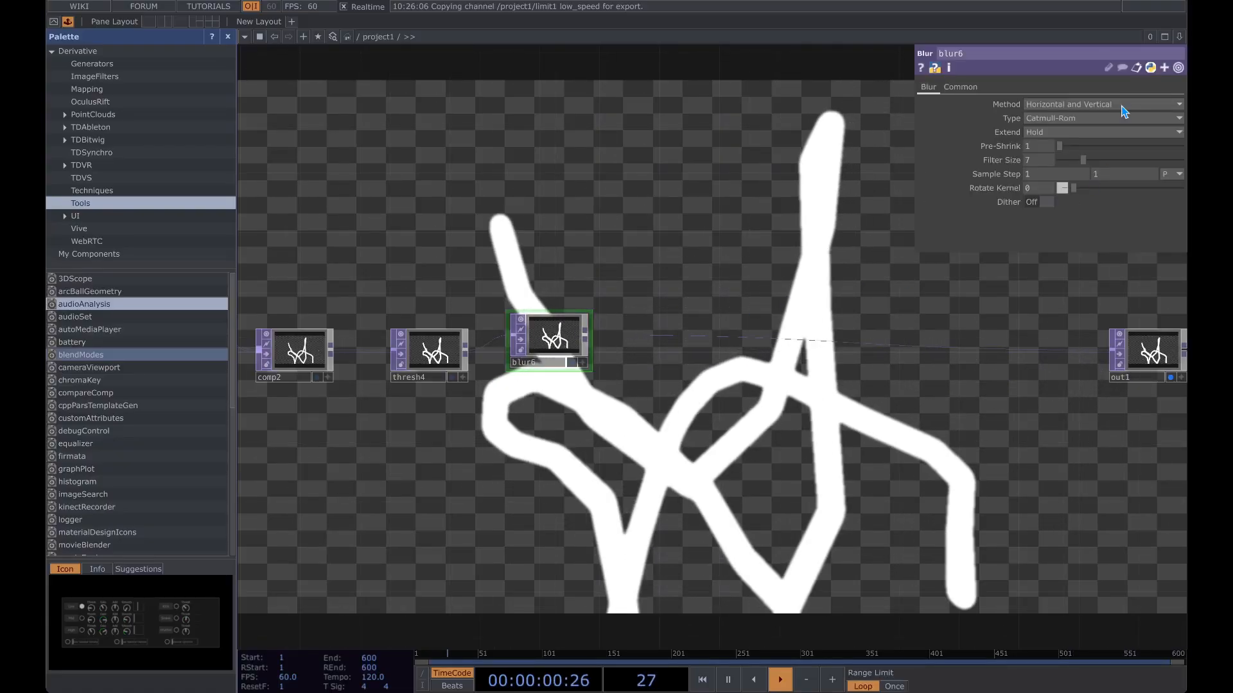
left_click_drag(1084, 161, 1181, 162)
Insert a Lookup TOP between blur6 and out1
left_click_drag(700, 317, 486, 279)
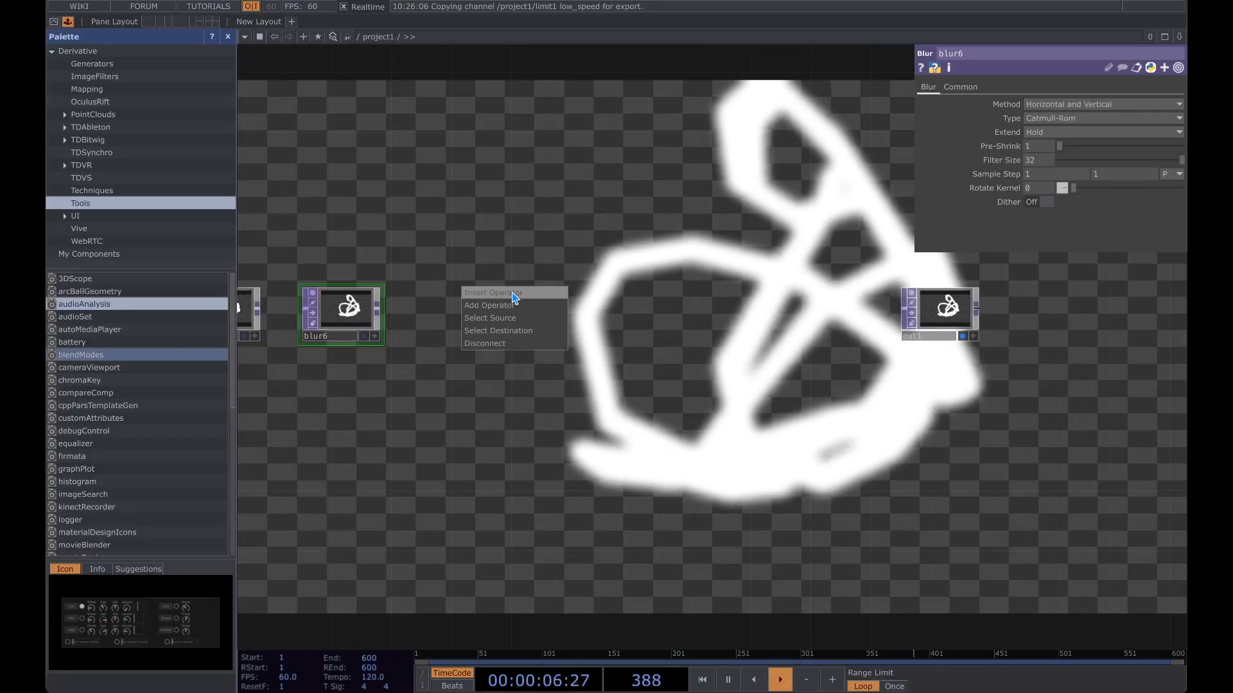
left_click(514, 294)
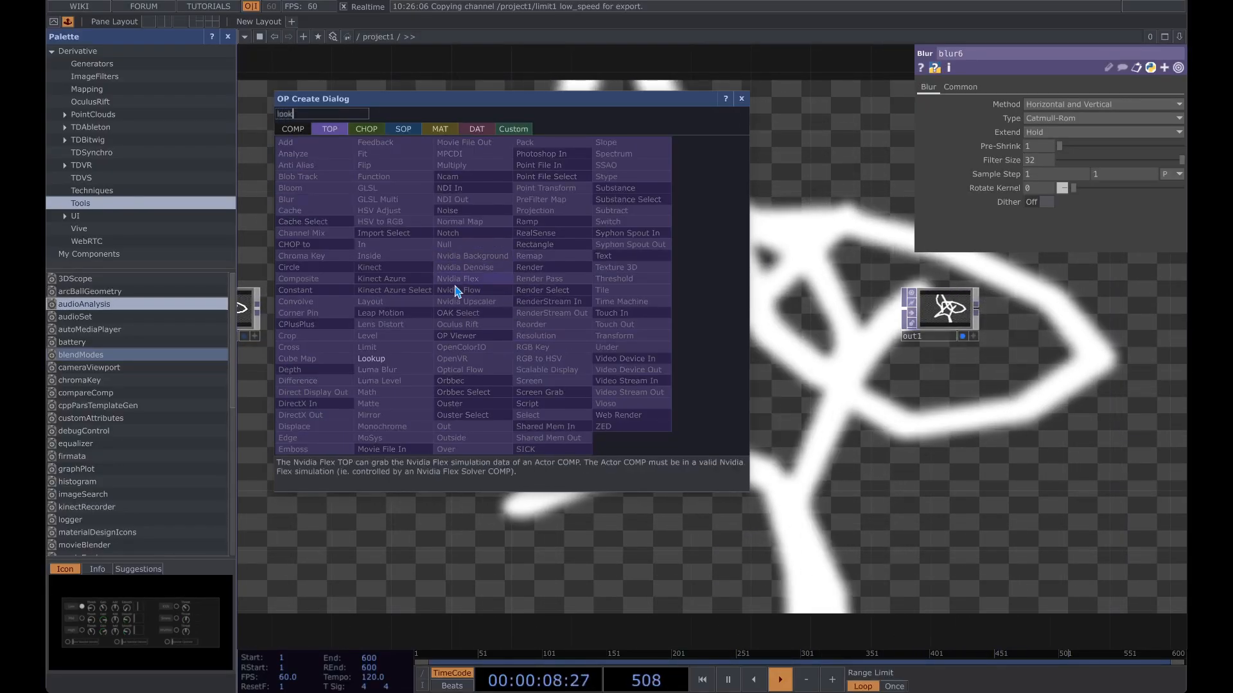
left_click(396, 363)
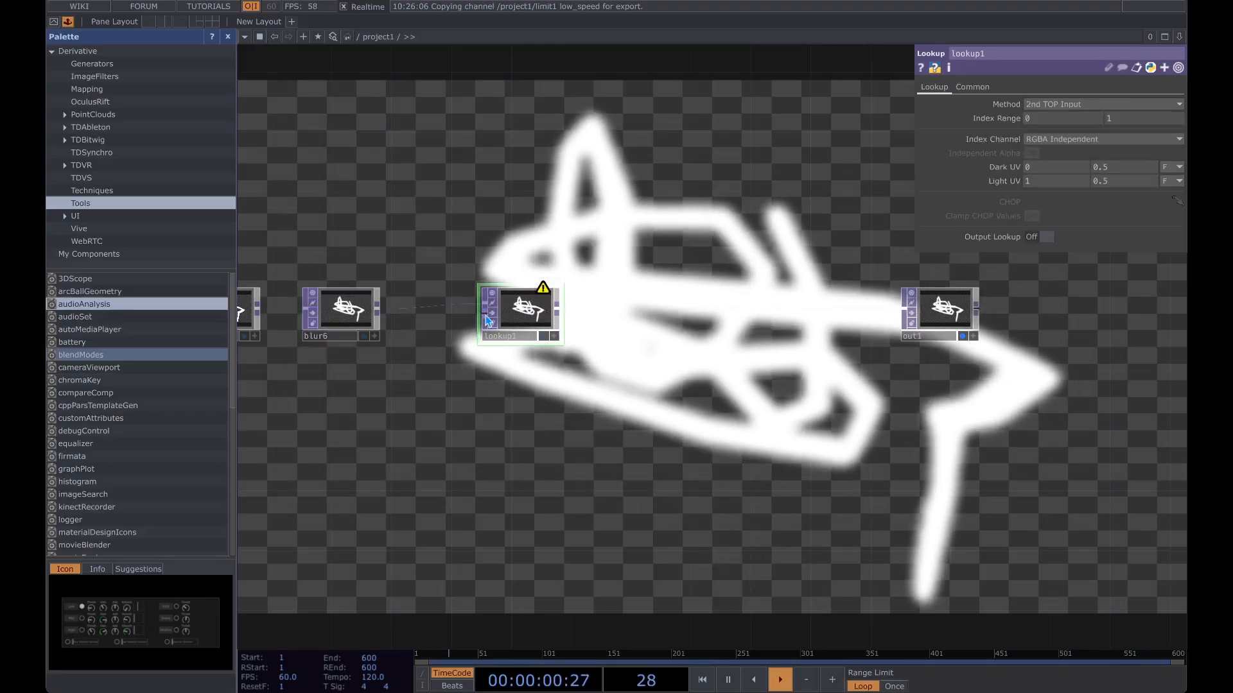
Feed a Ramp TOP into lookup1's second input and add teal (hue 186), yellow-orange and pink keys between its black and white ends
left_click(416, 393)
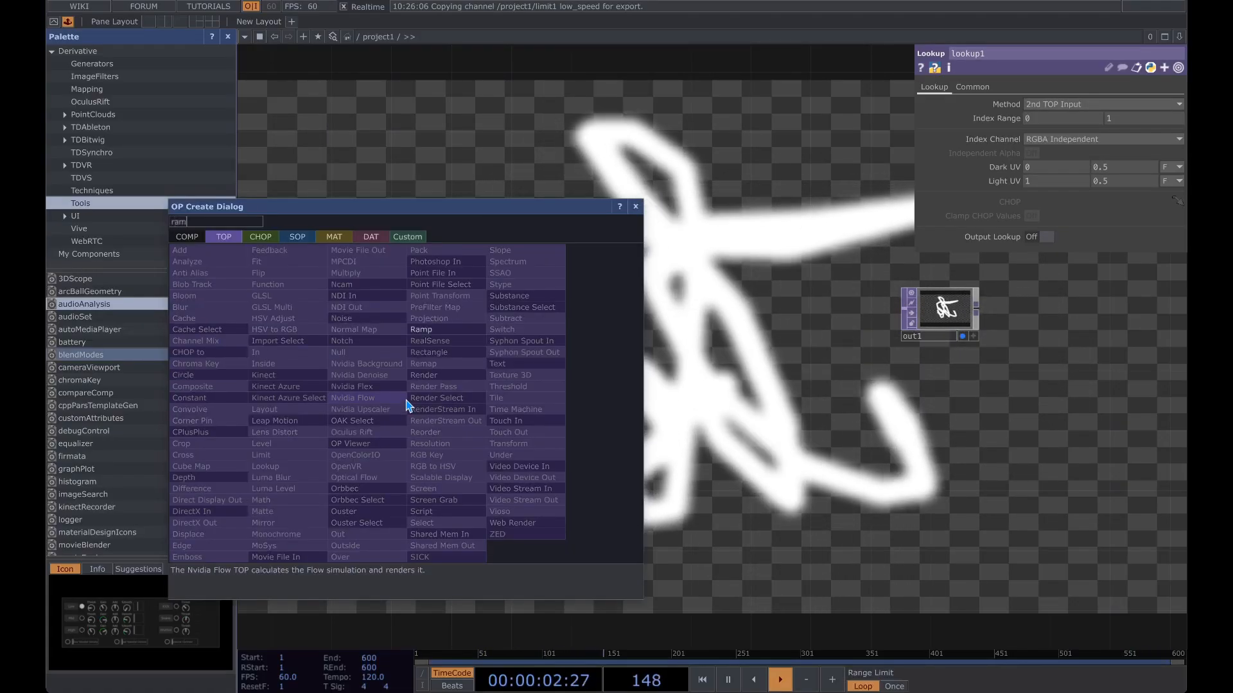
left_click(421, 329)
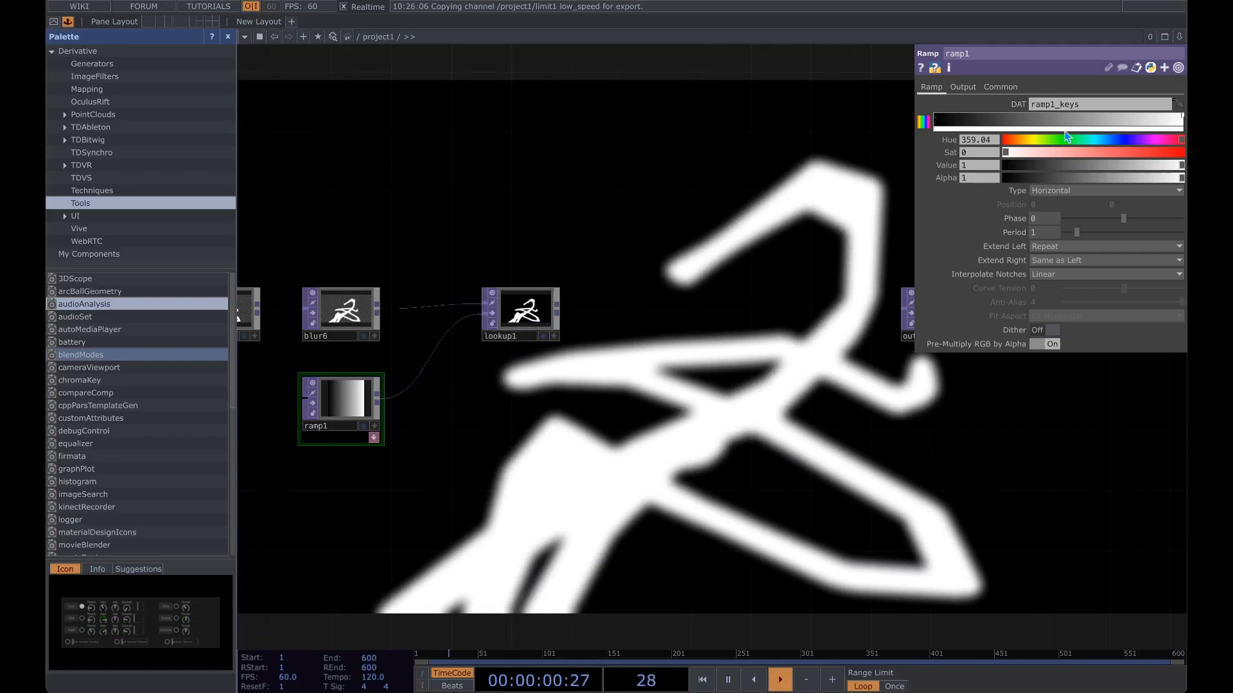
left_click(1163, 121)
left_click_drag(1161, 118, 1182, 166)
left_click(1118, 120)
mouse_move(1073, 140)
left_mouse_down()
mouse_move(1036, 141)
mouse_move(1096, 141)
left_mouse_up()
left_click(1077, 120)
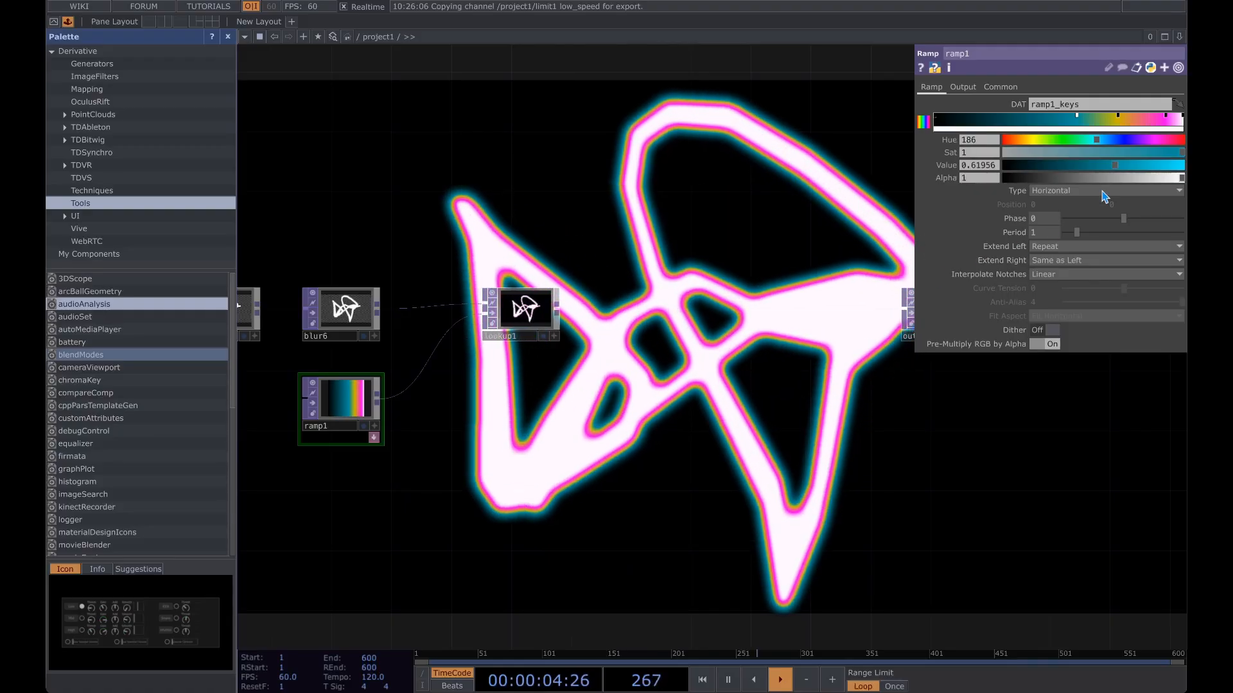
key("p")
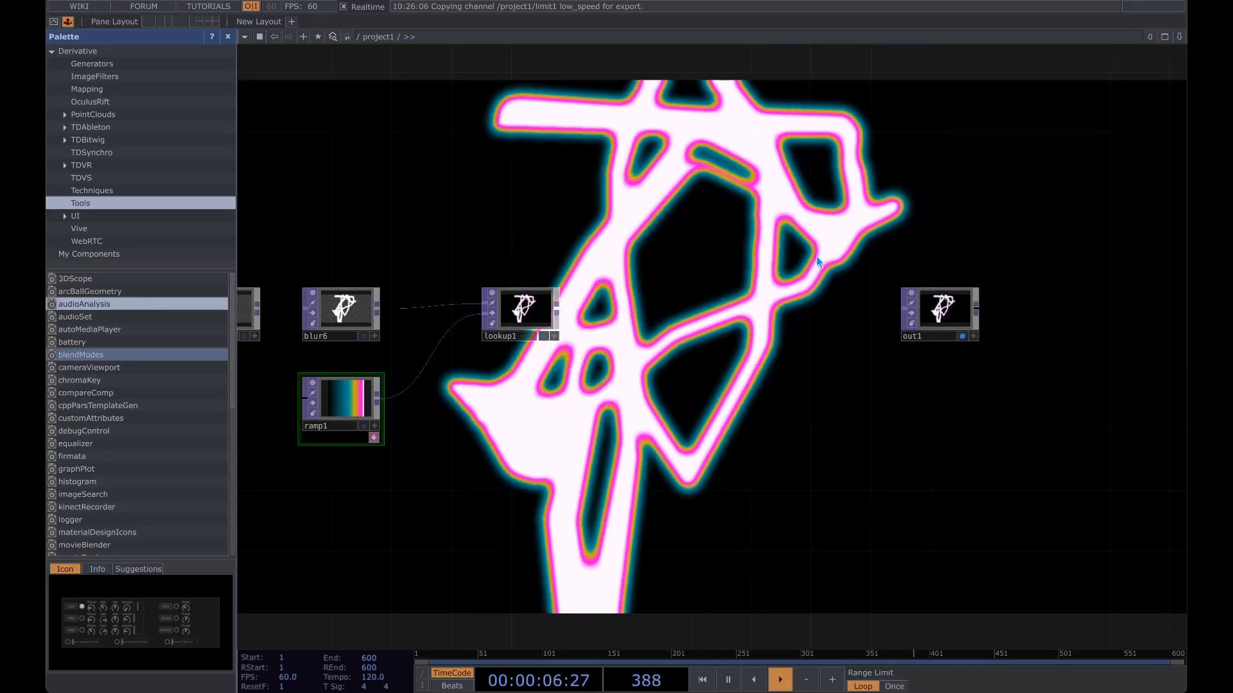
Insert a Slope TOP between lookup1 and out1, slightly below the row, and set its strength to 2
left_click_drag(944, 315, 1108, 314)
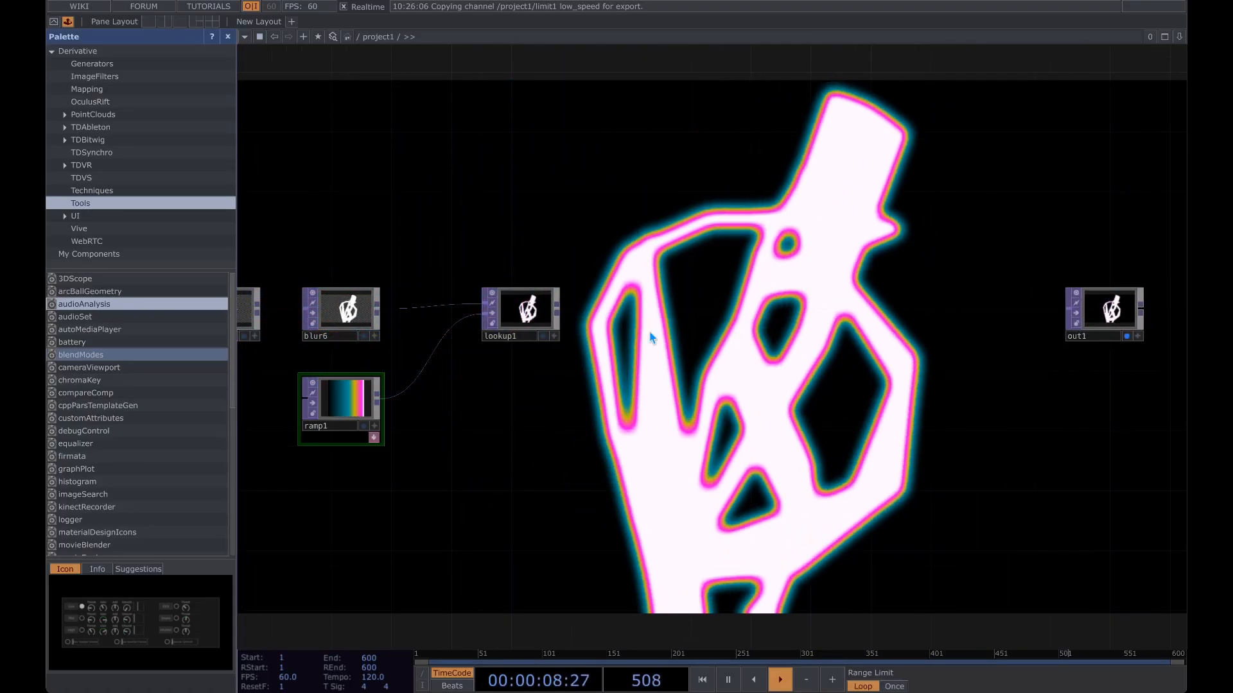
left_click_drag(606, 317, 545, 264)
right_click(527, 256)
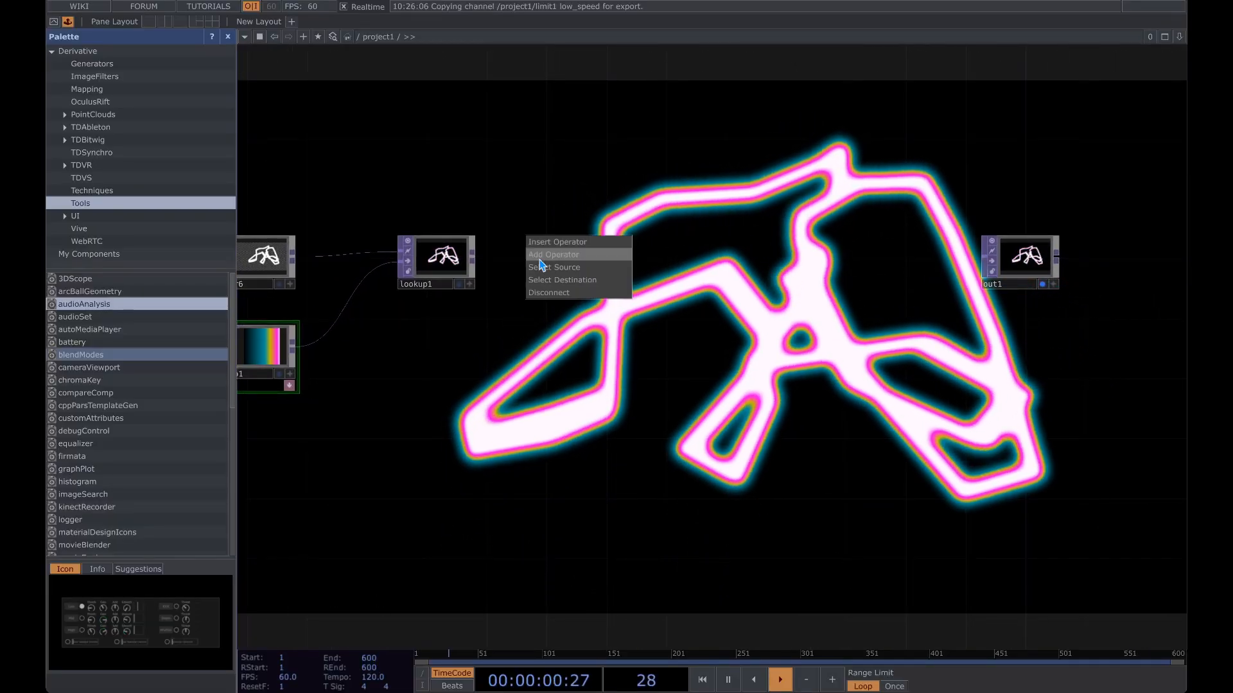
left_click(554, 243)
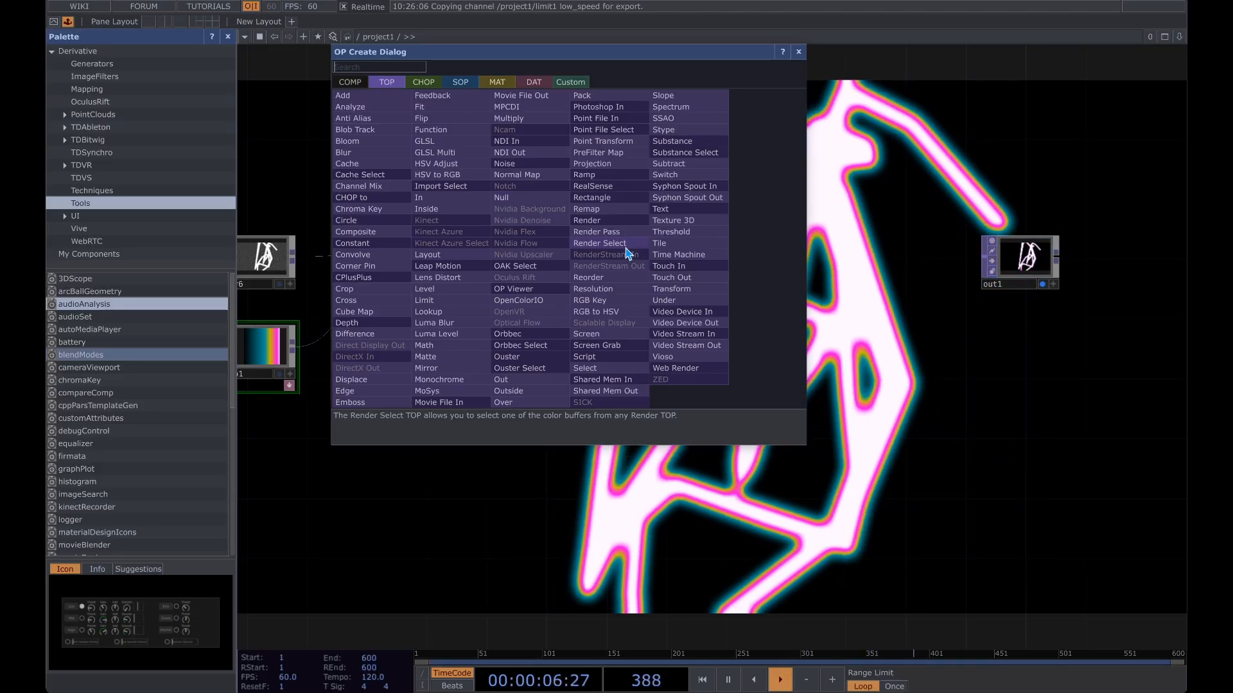
type("sl")
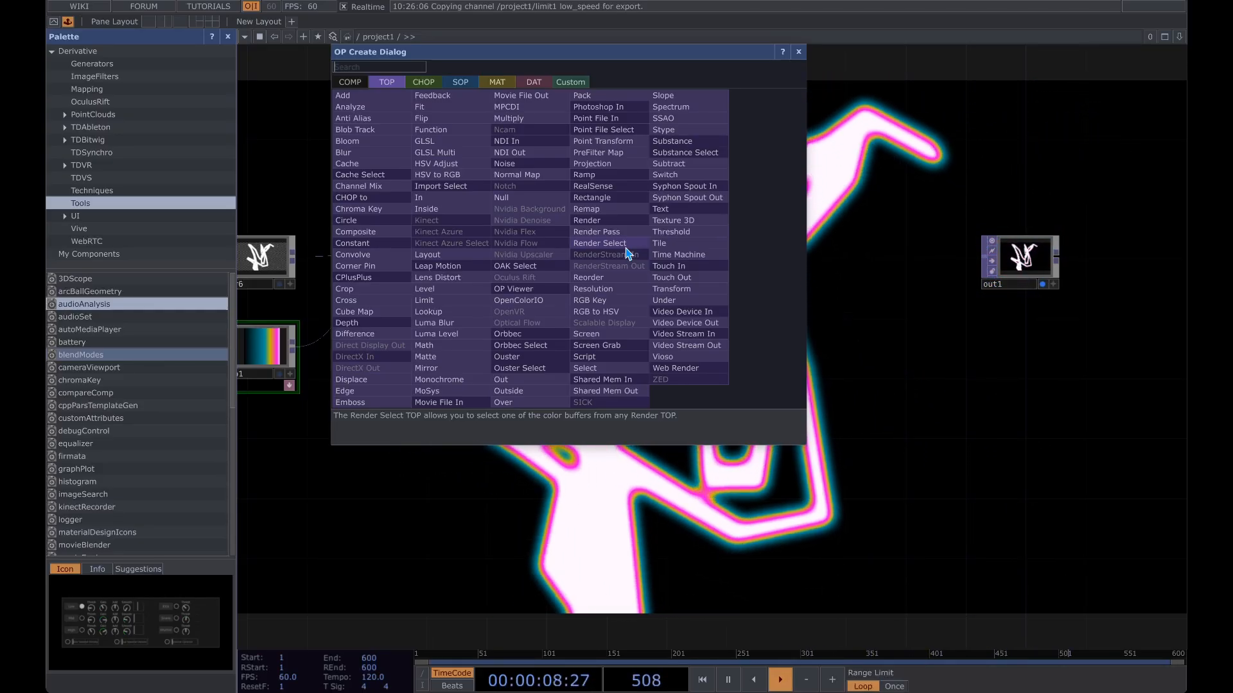
type("op")
left_click(663, 95)
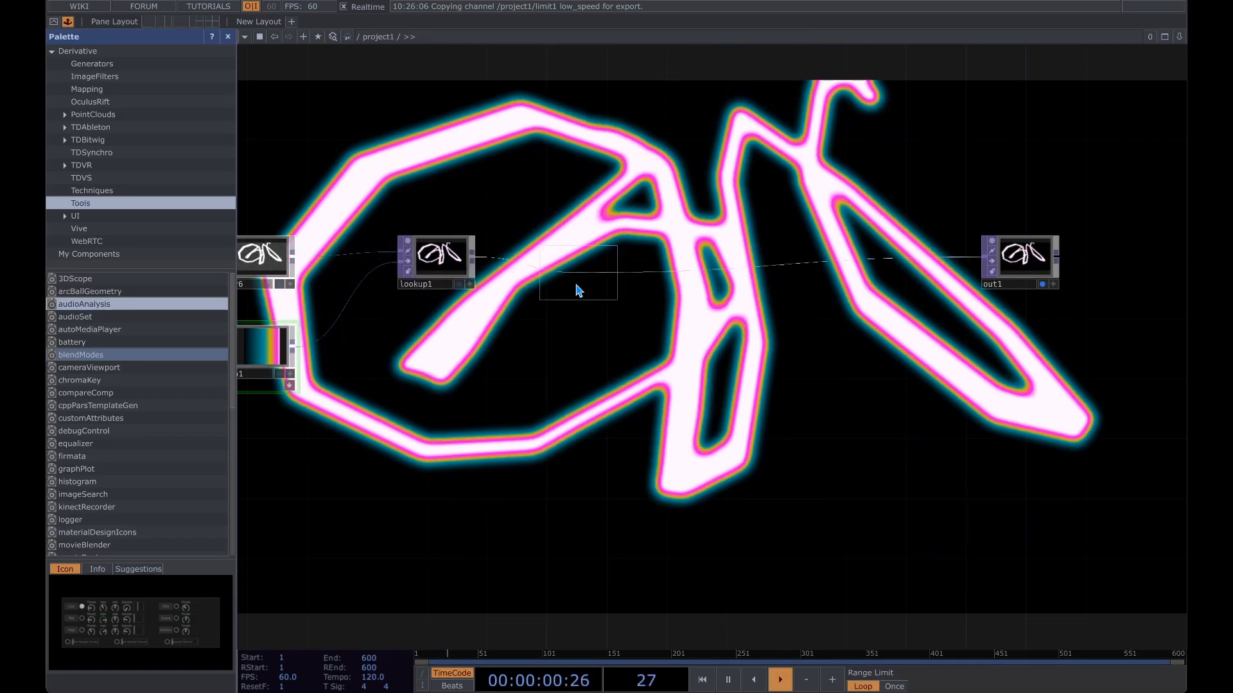
left_click(599, 289)
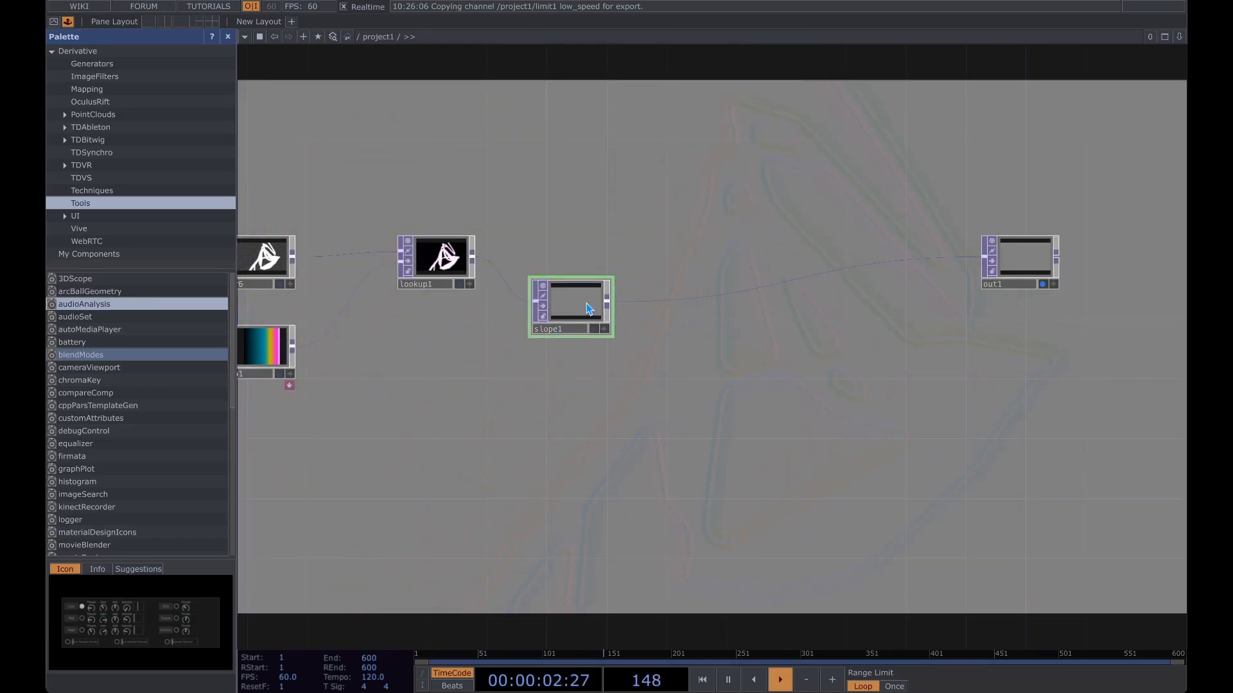
key("p")
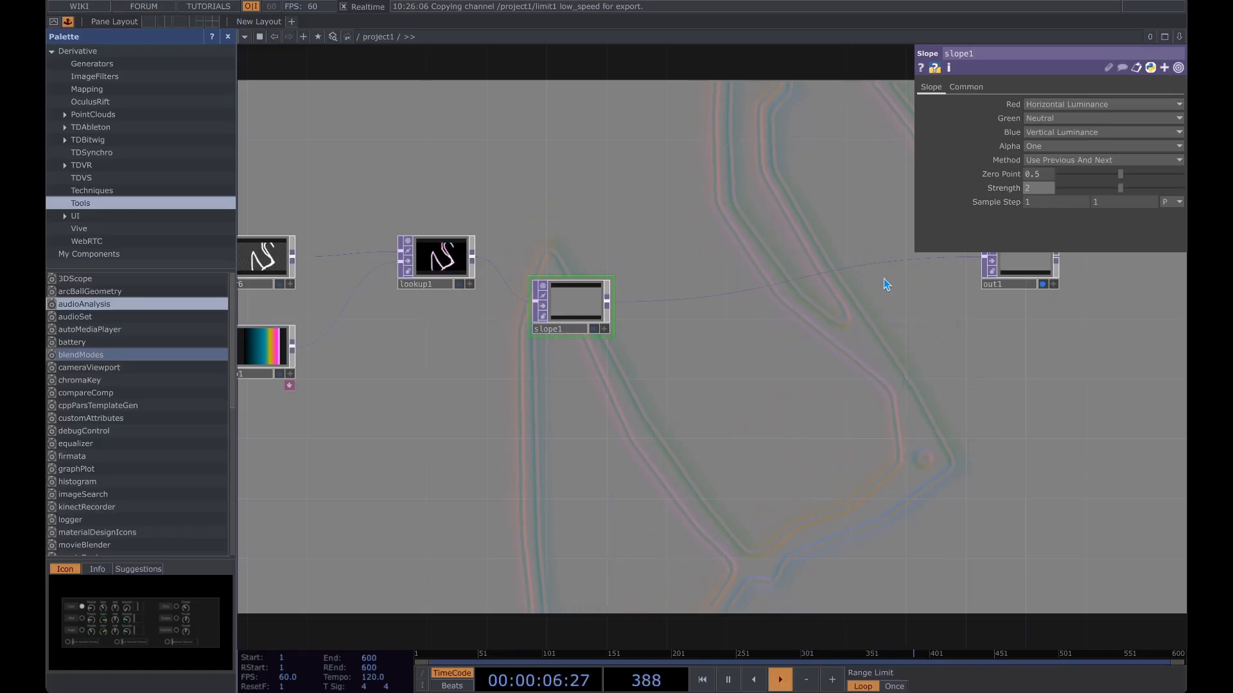
key("p")
right_click(661, 301)
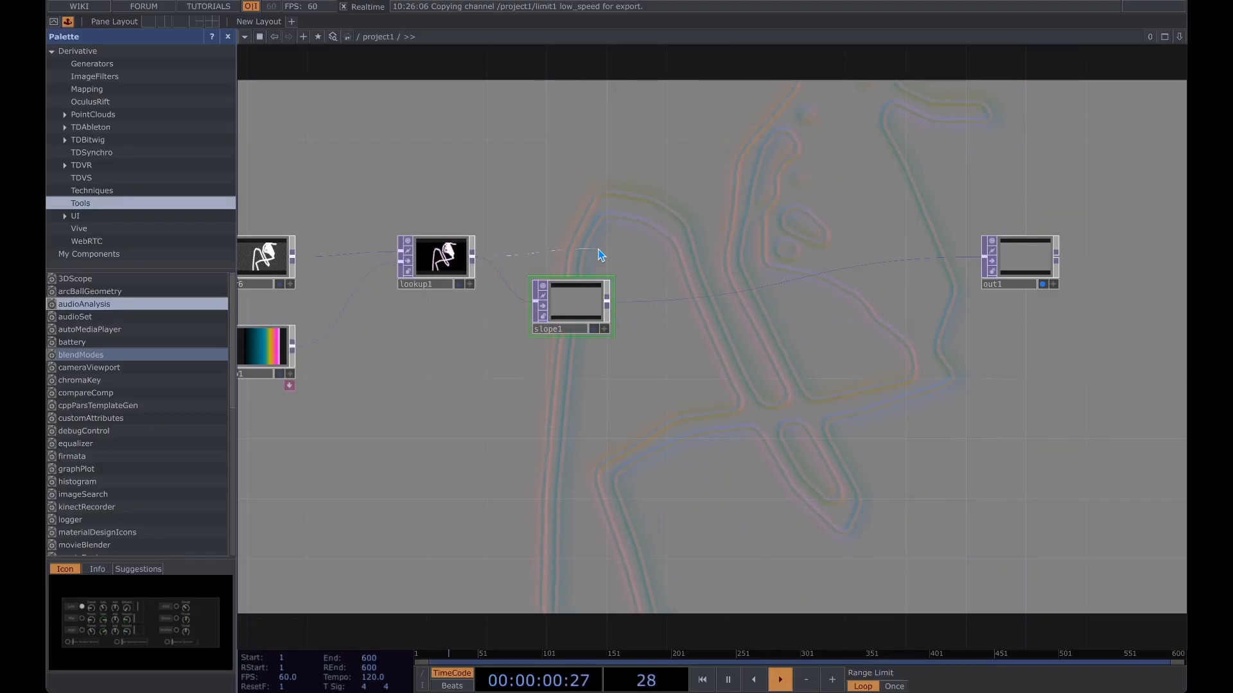
left_click(601, 255)
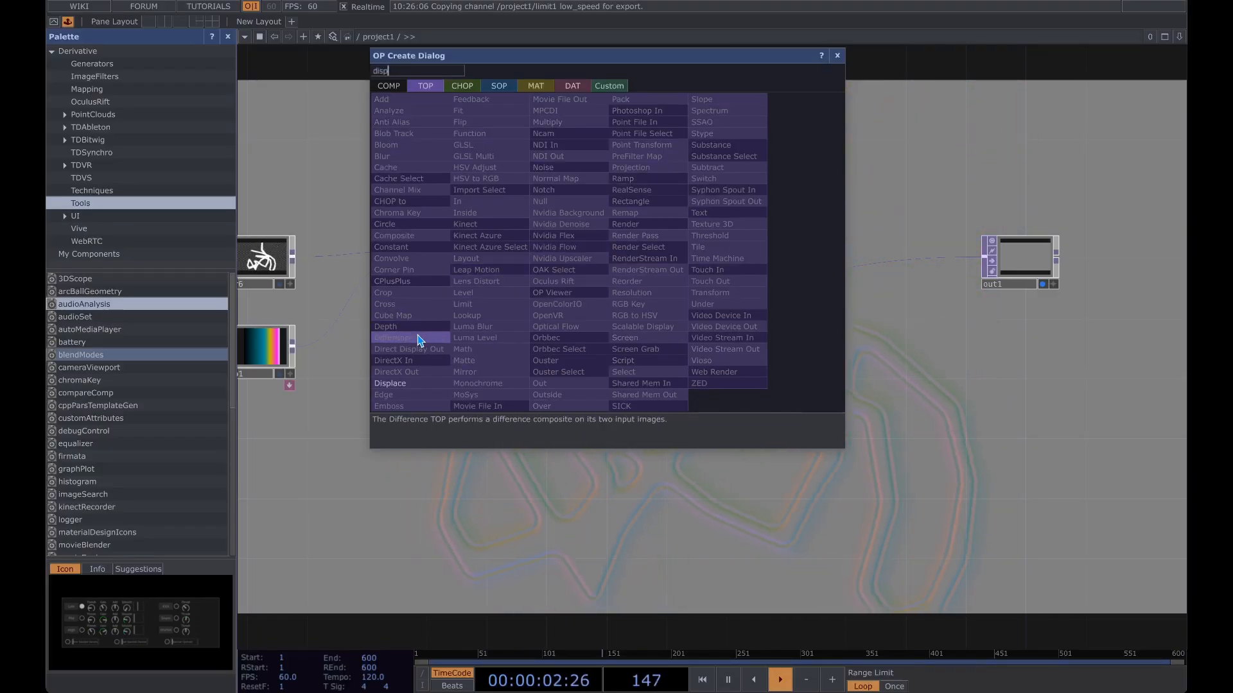
key("Return")
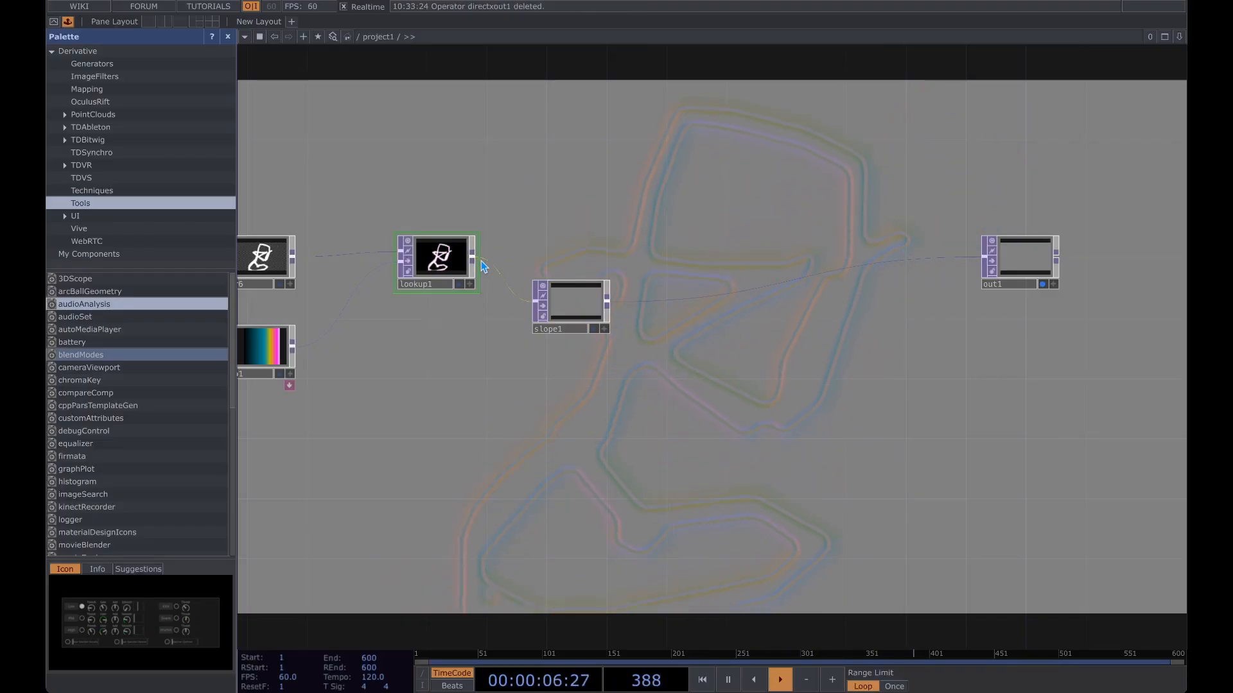
Add a Displace TOP fed by lookup1, placed above and beyond slope1
key("Tab")
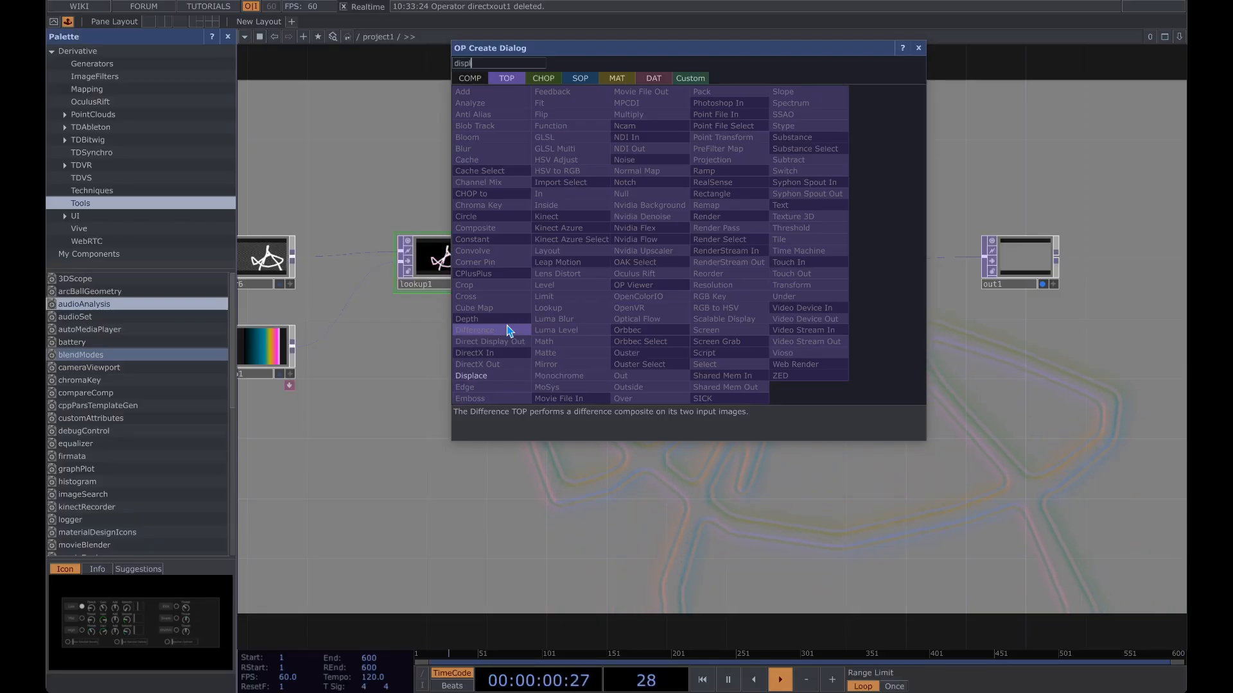
key("Return")
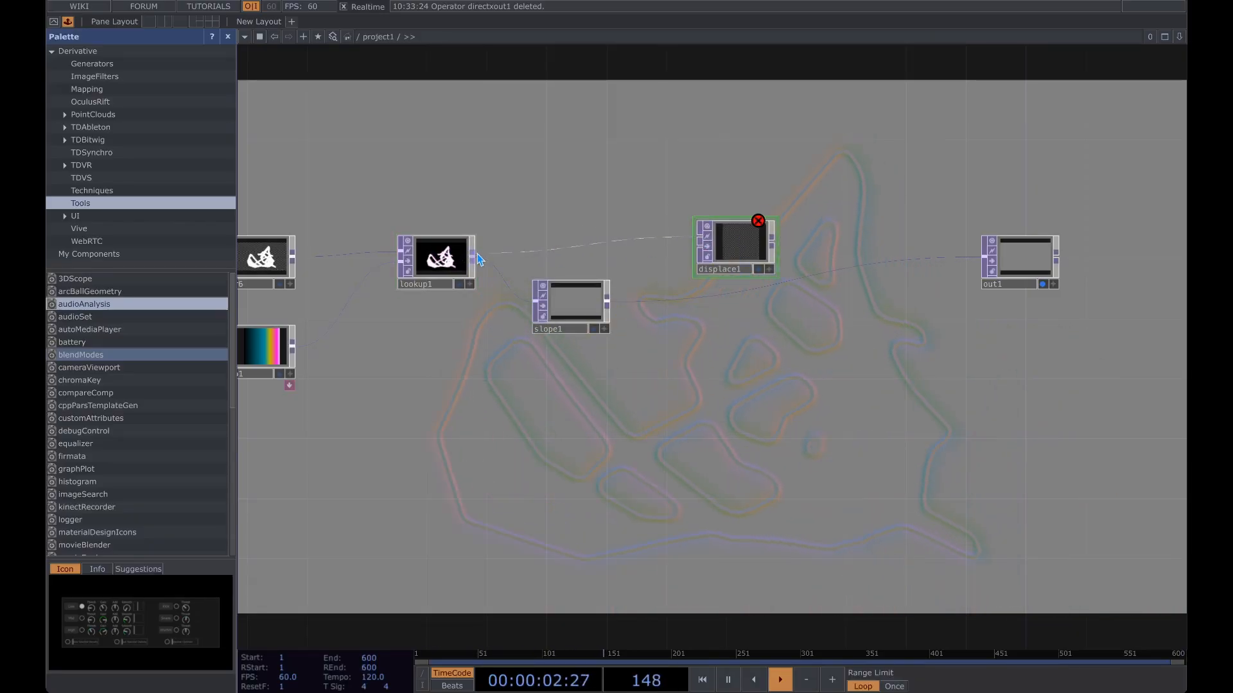
Insert a Blur TOP between slope1 and out1 and increase its filter size
left_click(679, 299)
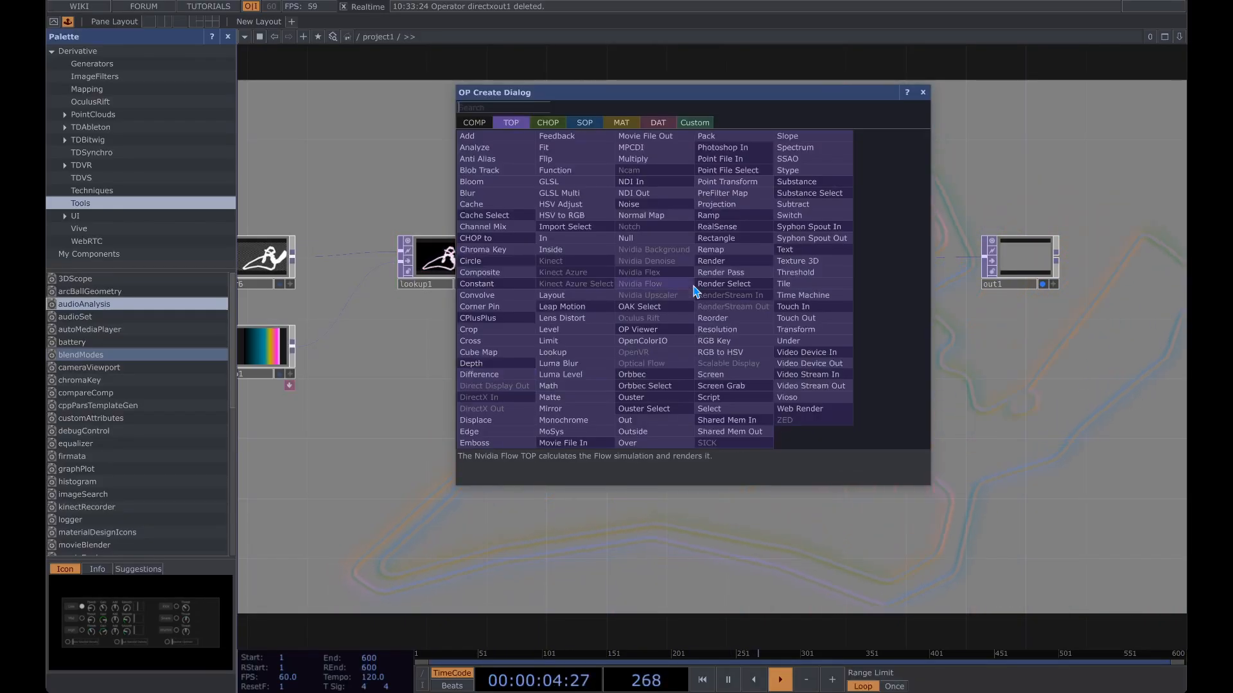
key("Return")
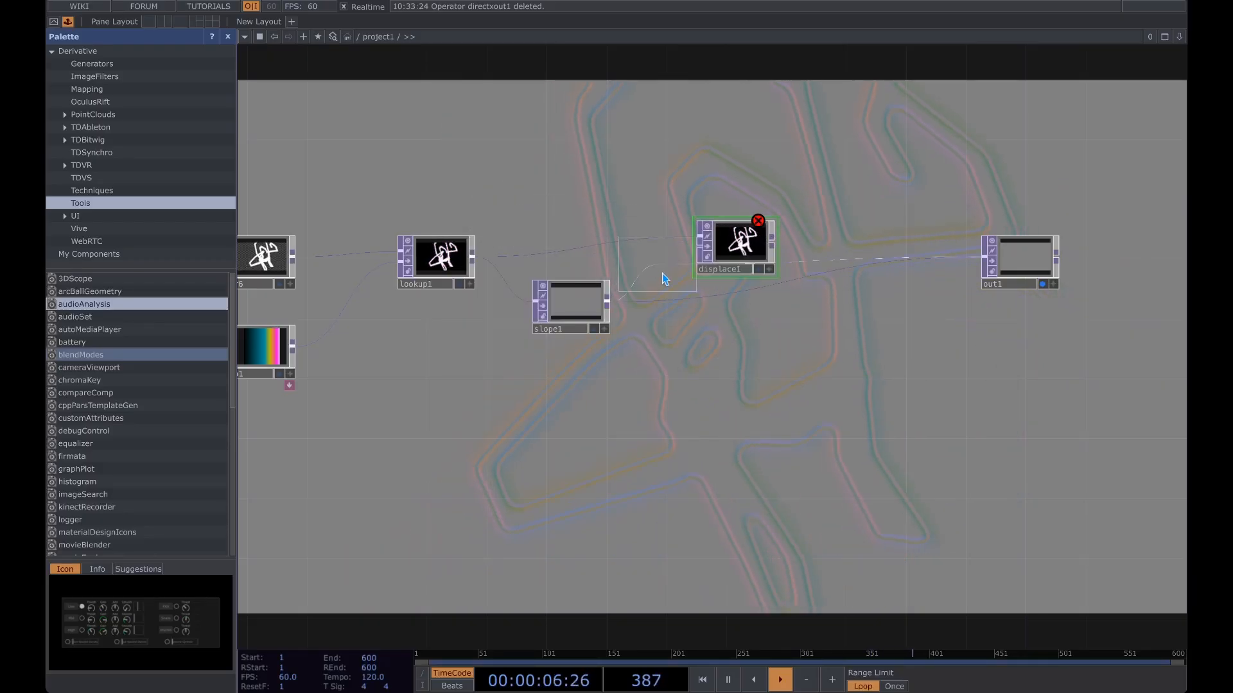
key("p")
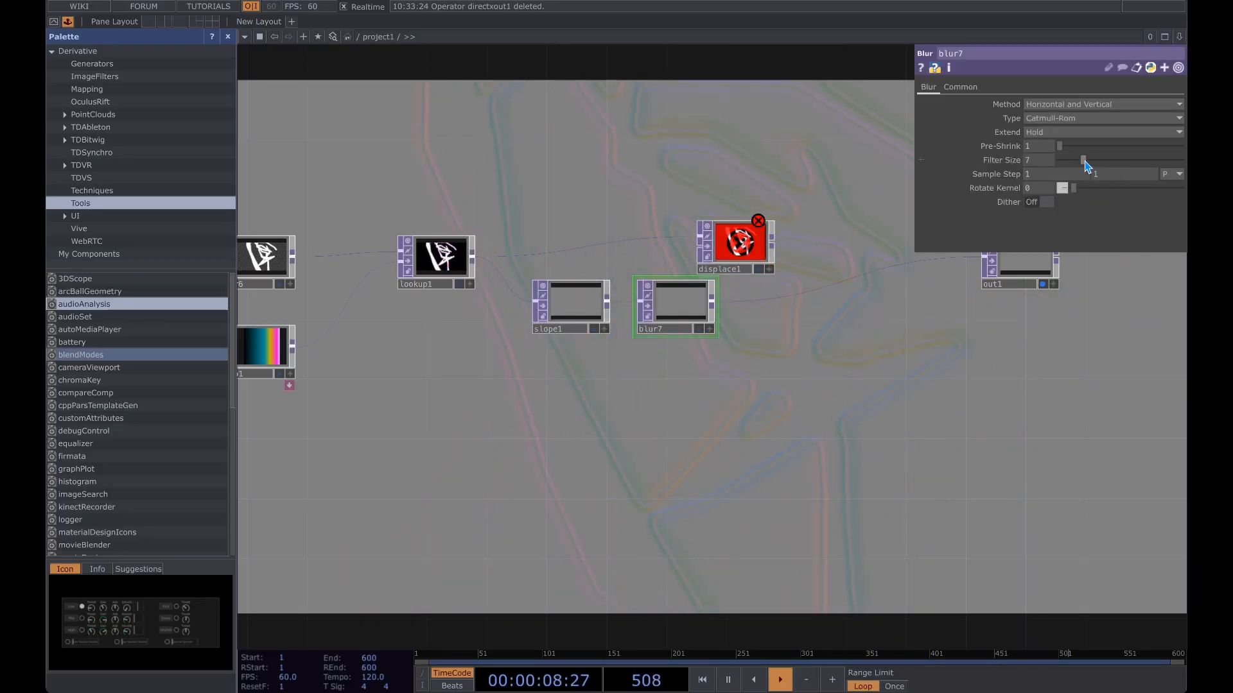
key("p")
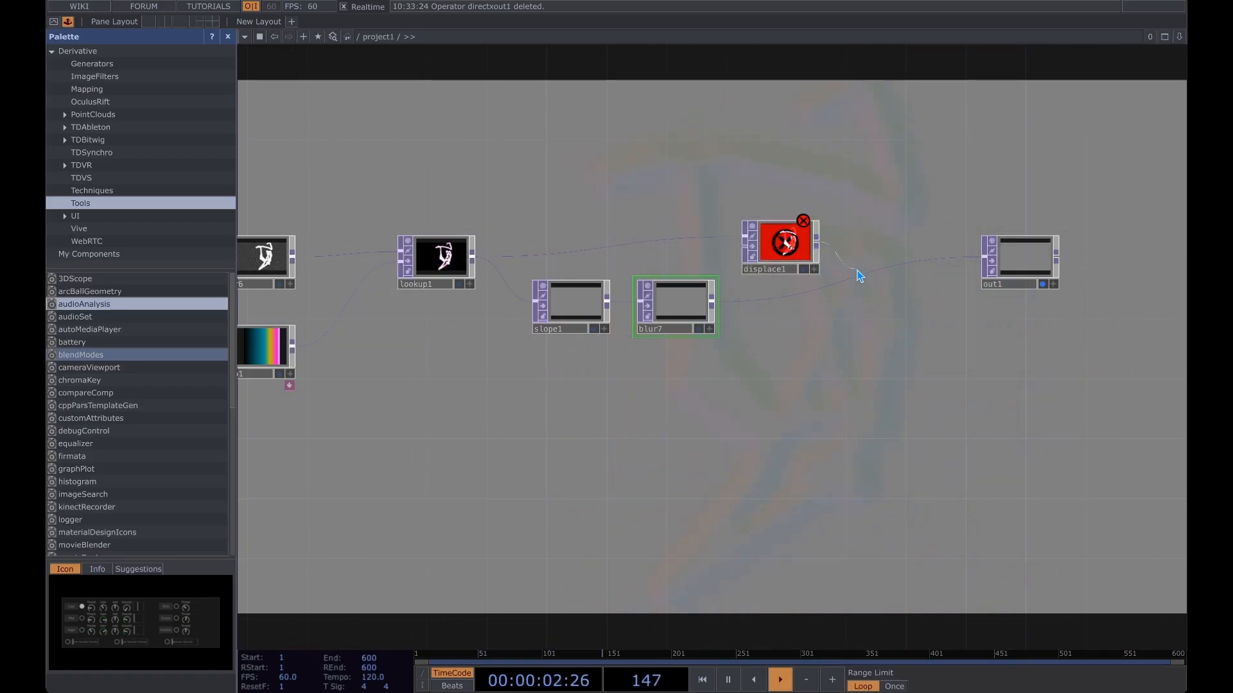
Connect displace1 to out1 and feed blur7 into displace1's second input, aligning displace1 with the main row
left_click_drag(862, 275, 1060, 260)
left_click_drag(784, 245, 828, 260)
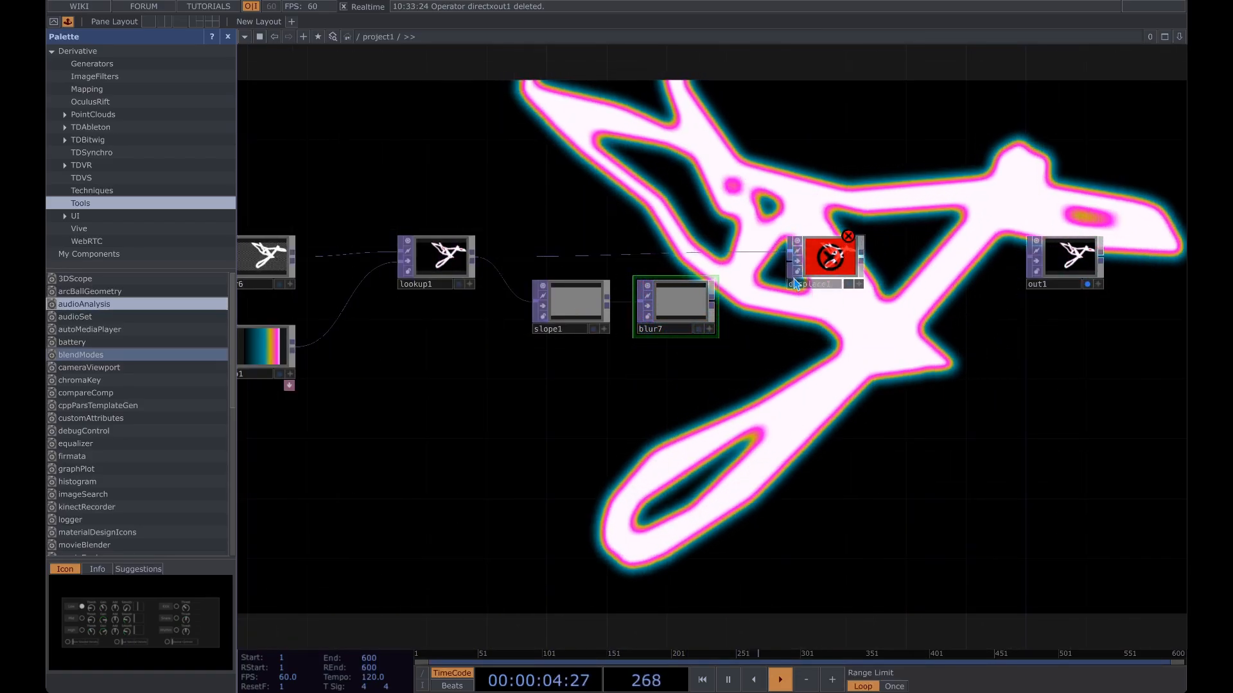
left_click_drag(717, 308, 809, 271)
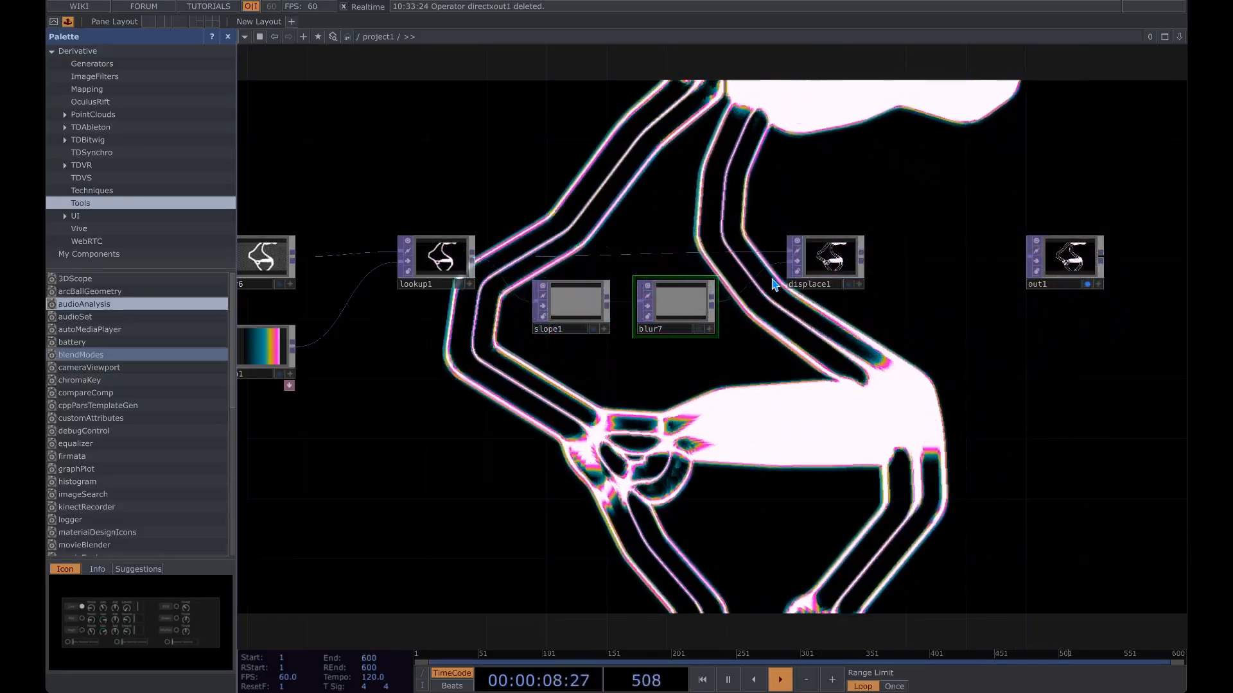
Open the parameters of level3, the Level TOP following feedback2 in the feedback loop
scroll(730, 296, "down", 2)
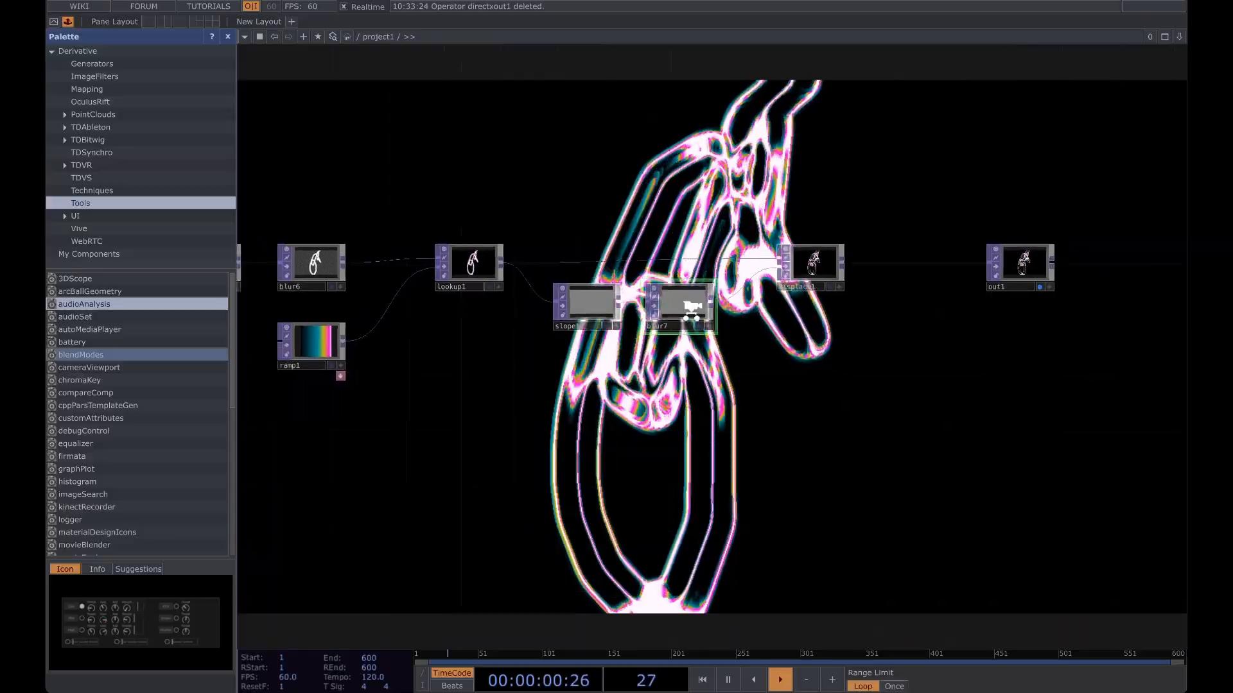
left_click_drag(731, 368, 705, 361)
scroll(705, 362, "up", 5)
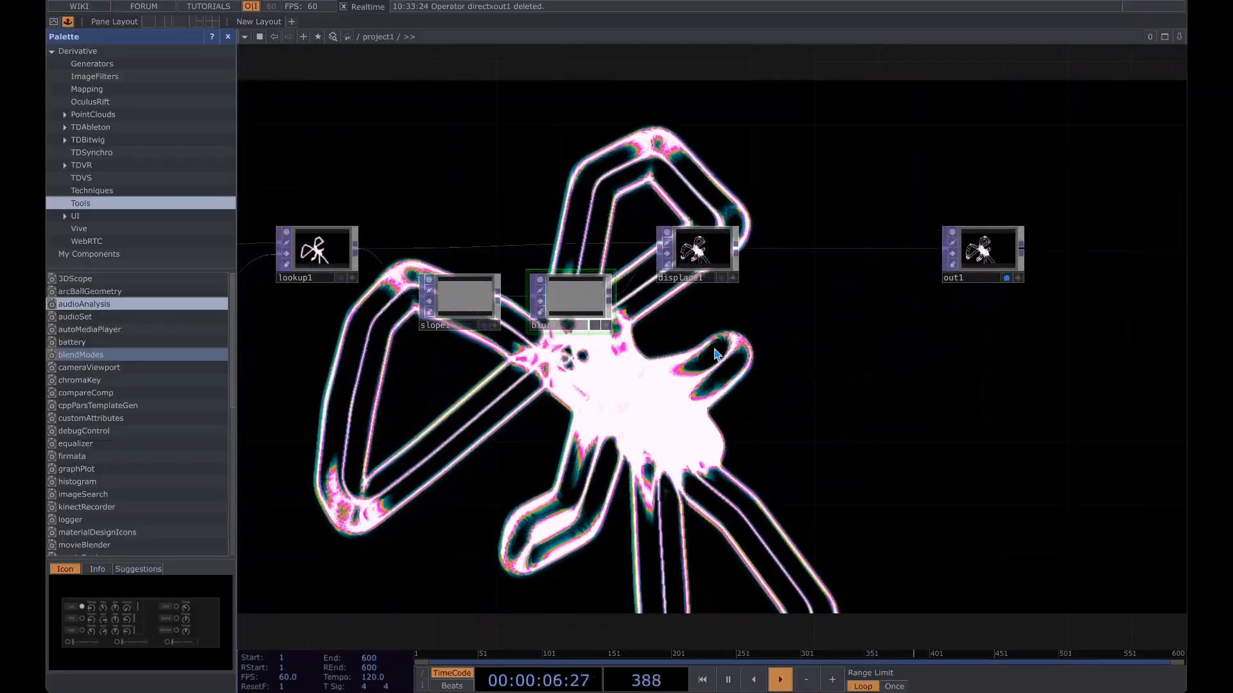
middle_click_drag(705, 361, 668, 332)
left_click_drag(801, 348, 581, 276)
middle_click_drag(642, 325, 618, 307)
scroll(618, 307, "down", 3)
left_click_drag(504, 366, 952, 362)
scroll(678, 354, "down", 2)
middle_click_drag(677, 355, 652, 347)
left_click_drag(739, 378, 1147, 375)
middle_click_drag(621, 379, 509, 360)
left_click_drag(583, 344, 724, 344)
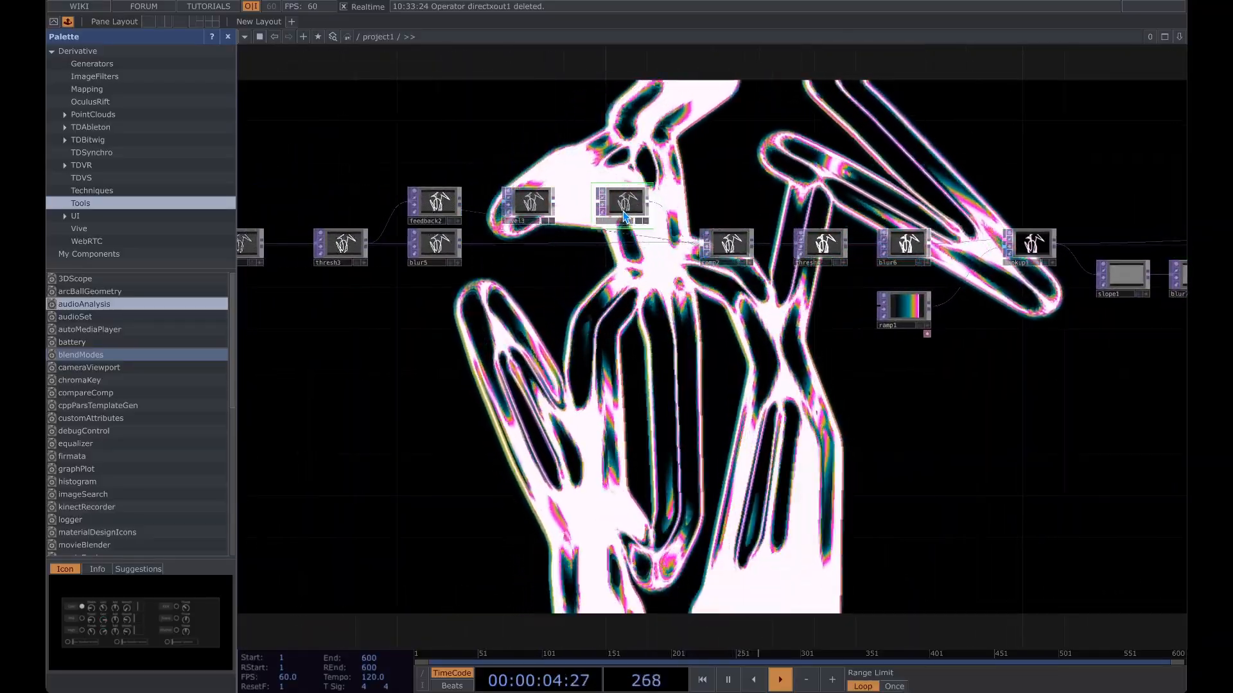
left_click(528, 205)
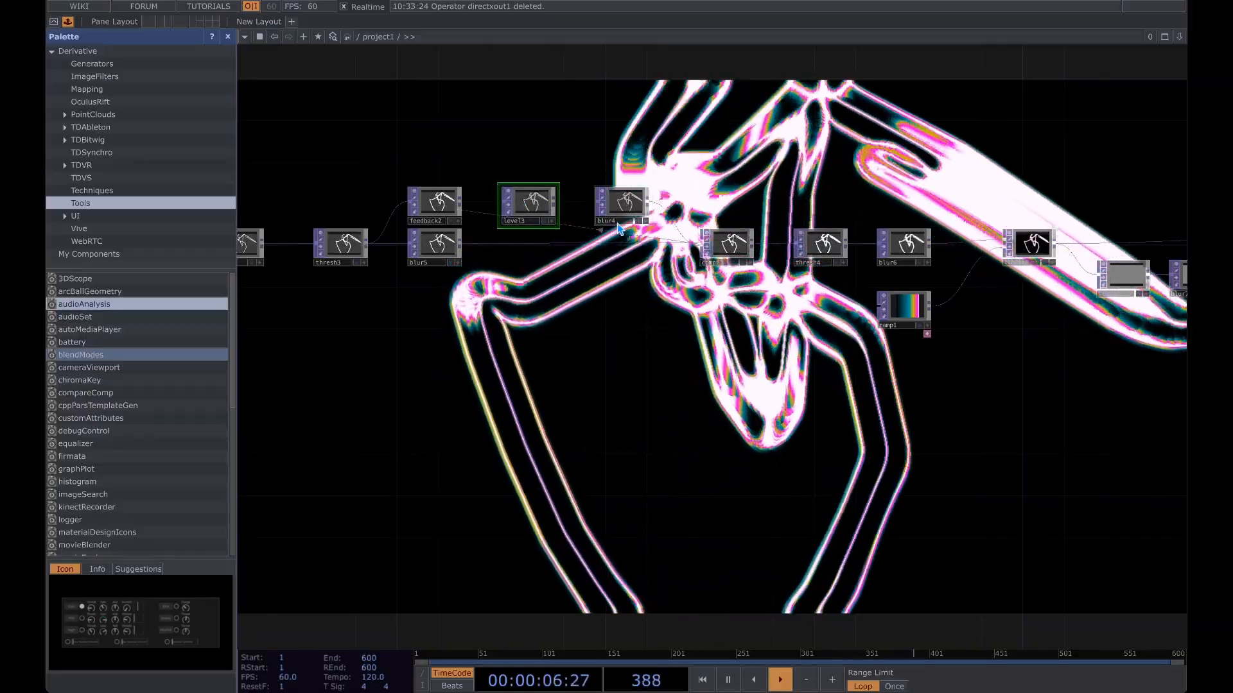
key("p")
Drive level3's opacity with a CHOP reference to the Level CHOP's mid channel, using the expression op('Level')['mid']+.7
scroll(620, 399, "down", 8)
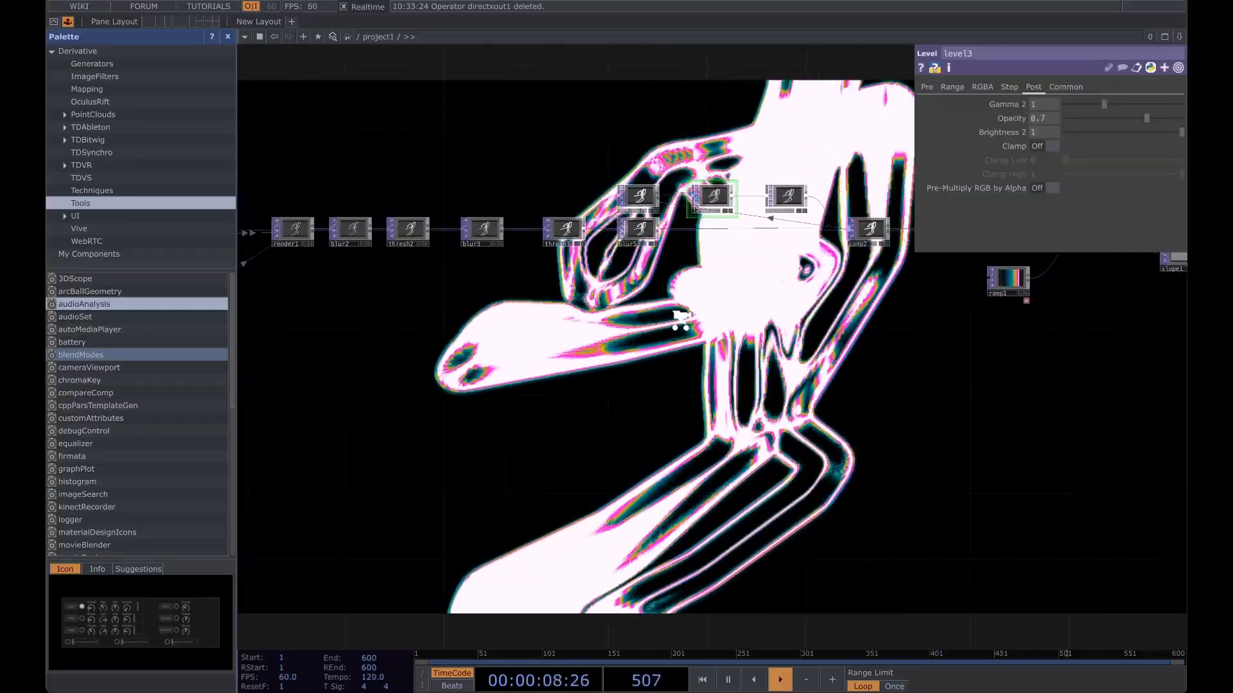
left_click_drag(620, 399, 638, 199)
left_click_drag(520, 336, 520, 141)
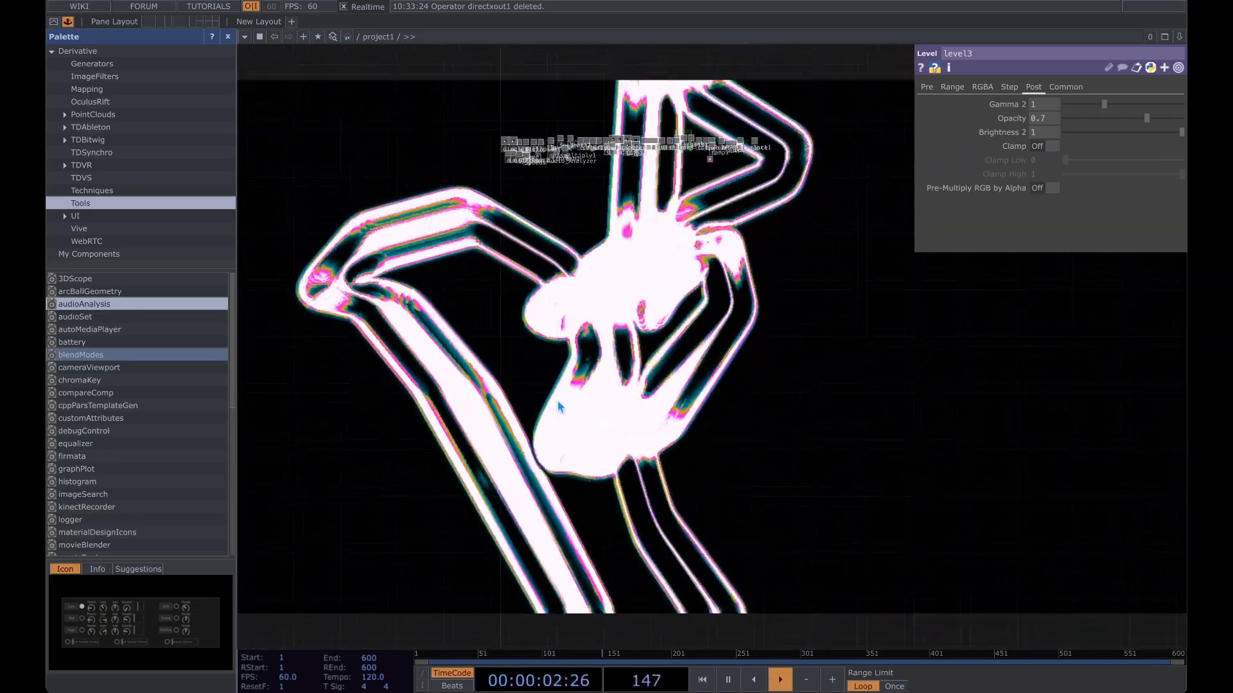
scroll(549, 396, "up", 6)
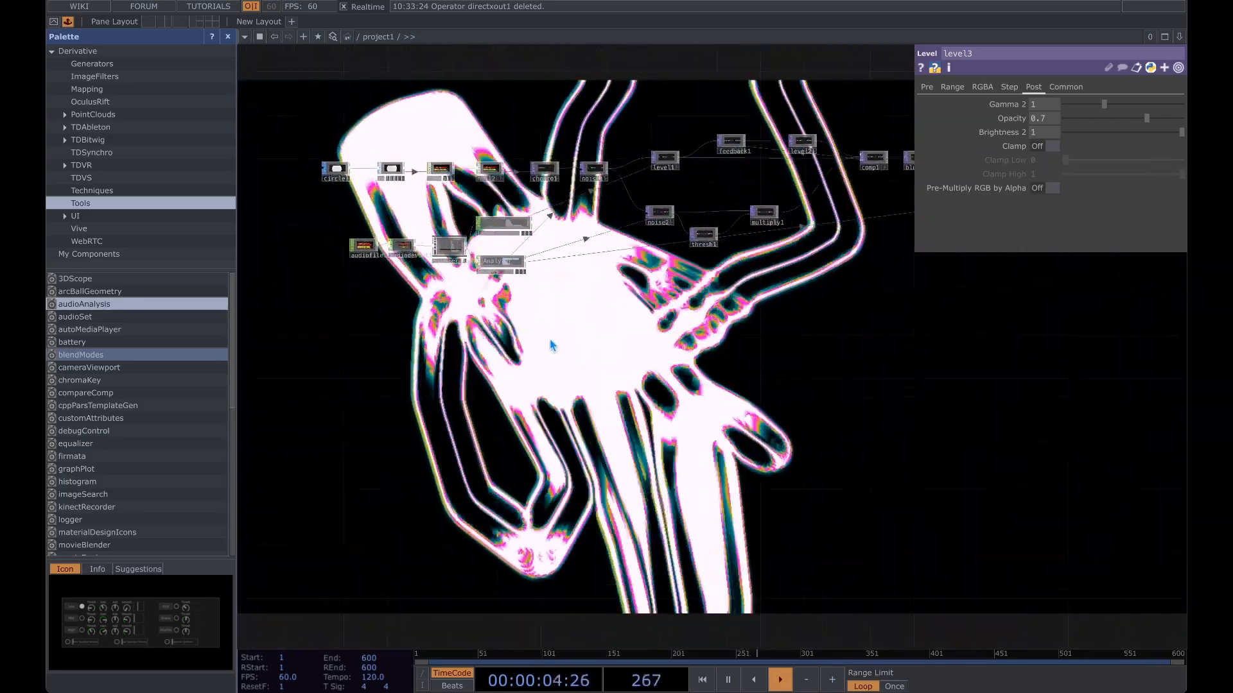
scroll(729, 298, "up", 2)
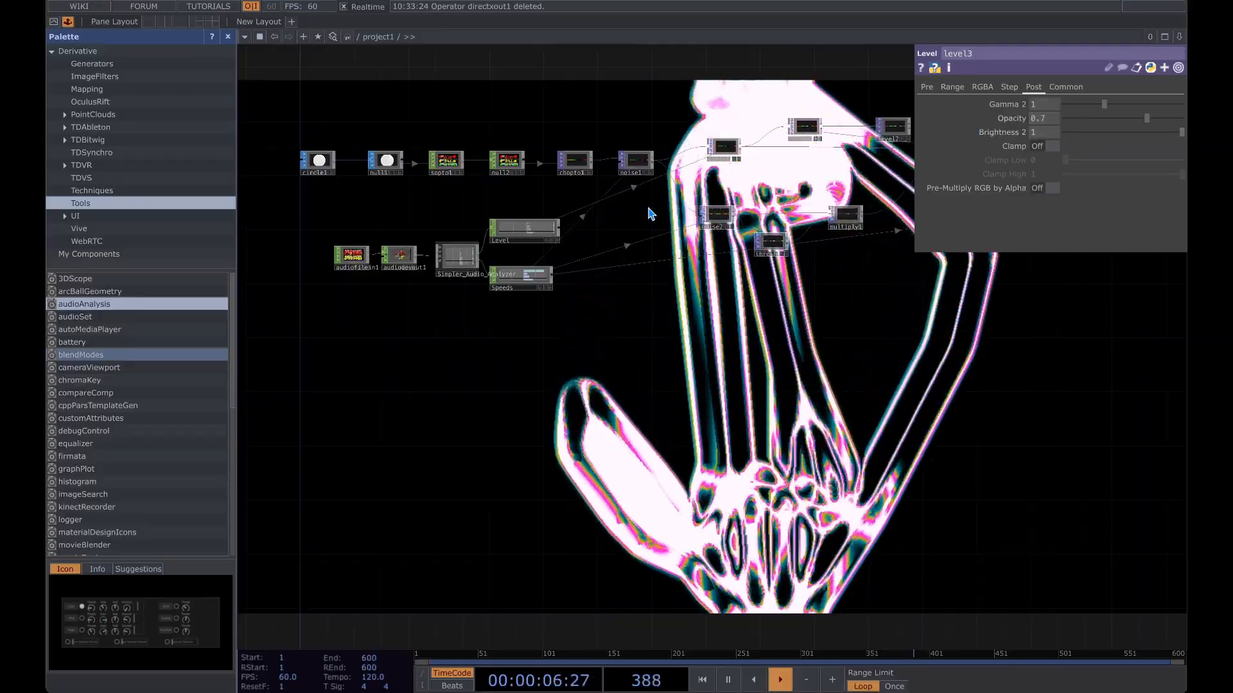
scroll(622, 255, "up", 4)
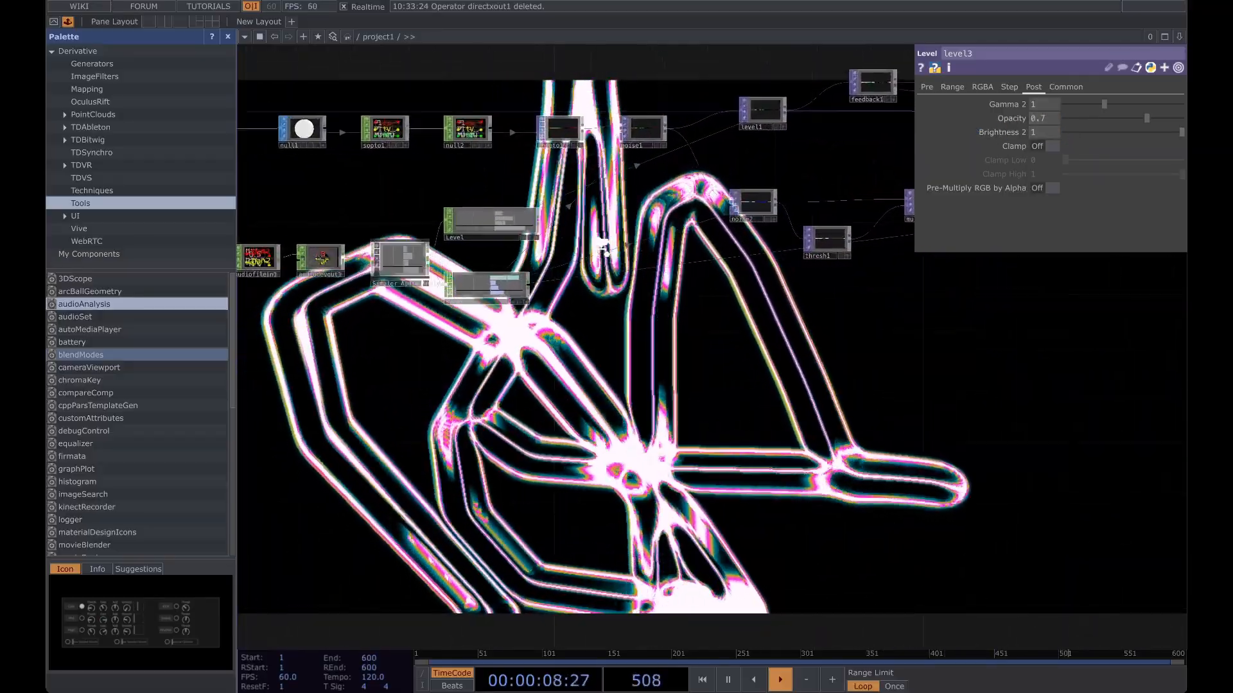
left_click(522, 237)
left_click_drag(475, 212, 1058, 120)
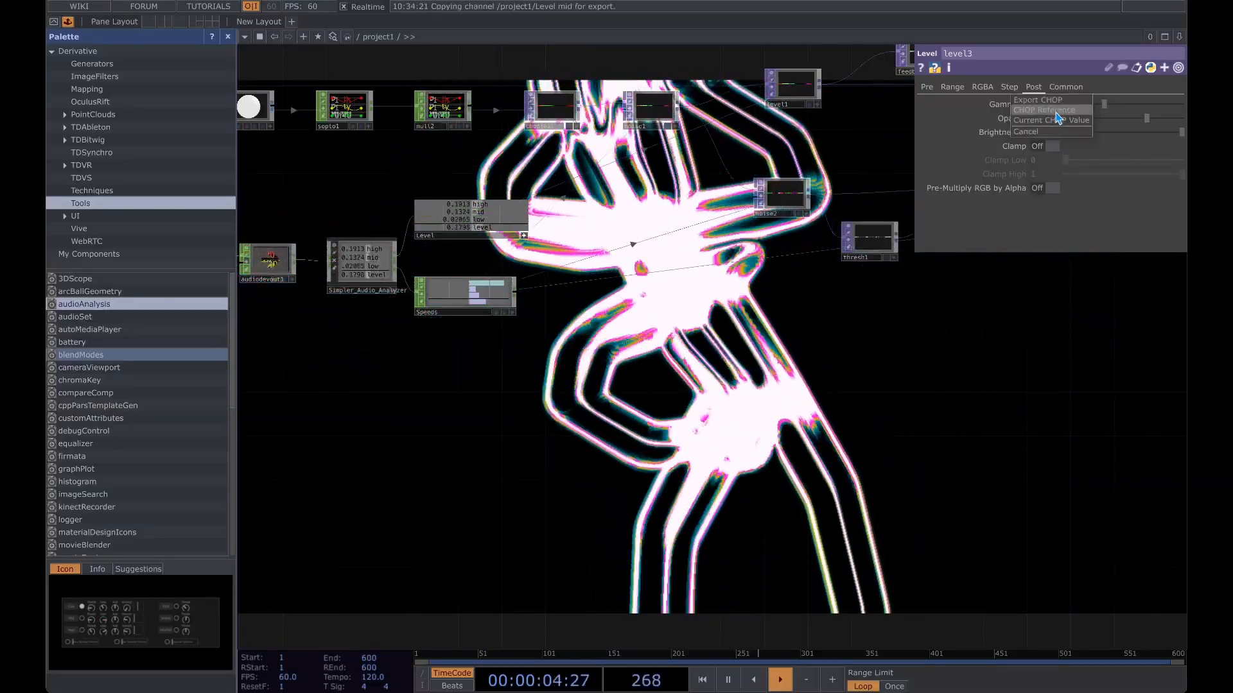
left_click(524, 236)
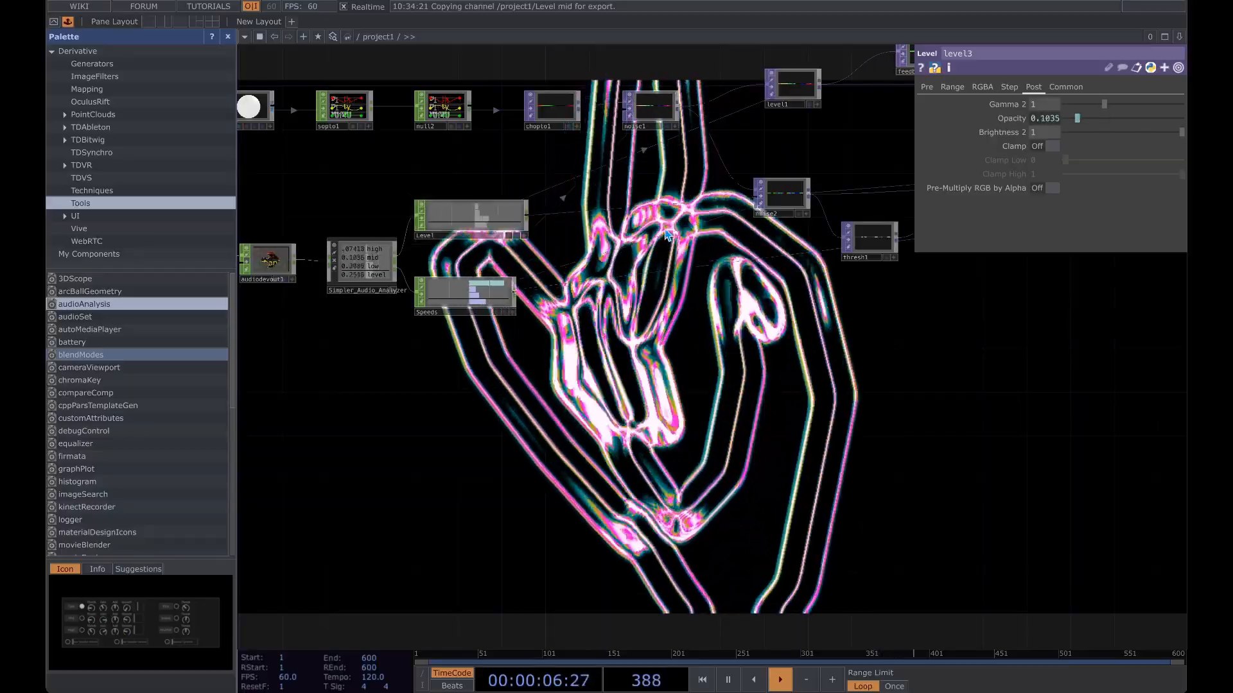
left_click(1041, 120)
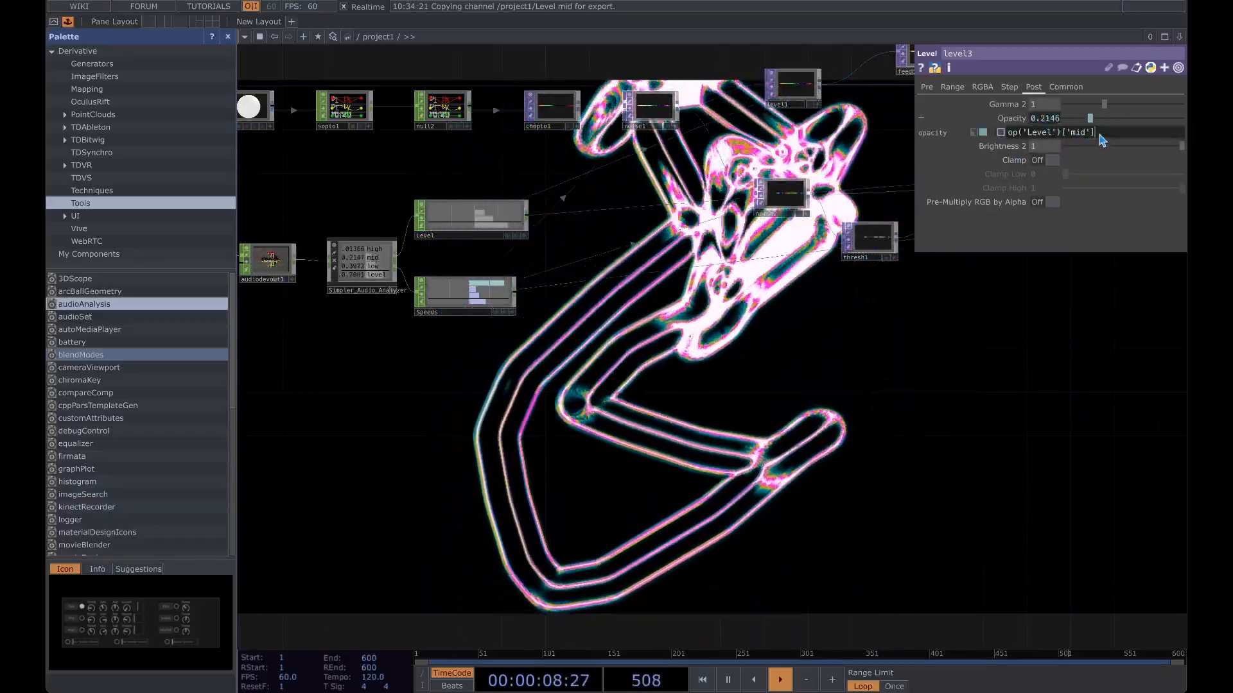
type("*4")
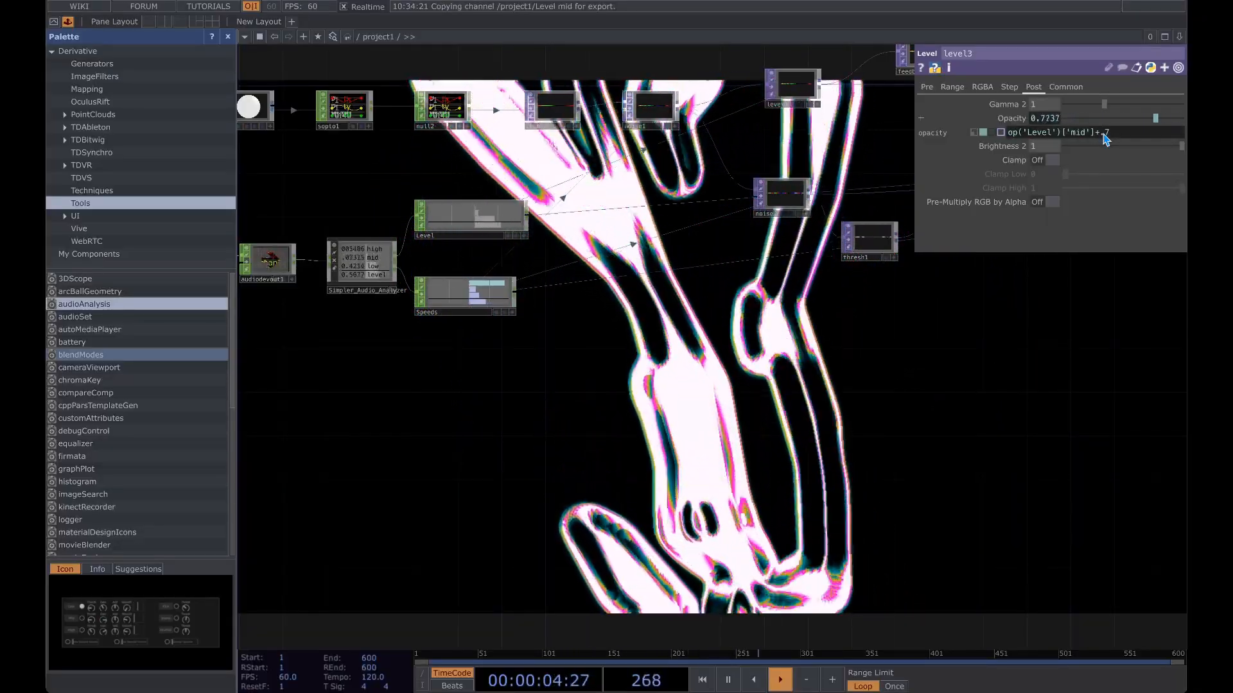
Look back over the network's feedback and noise chain and review the Pre parameters of level1
left_click_drag(942, 362, 847, 366)
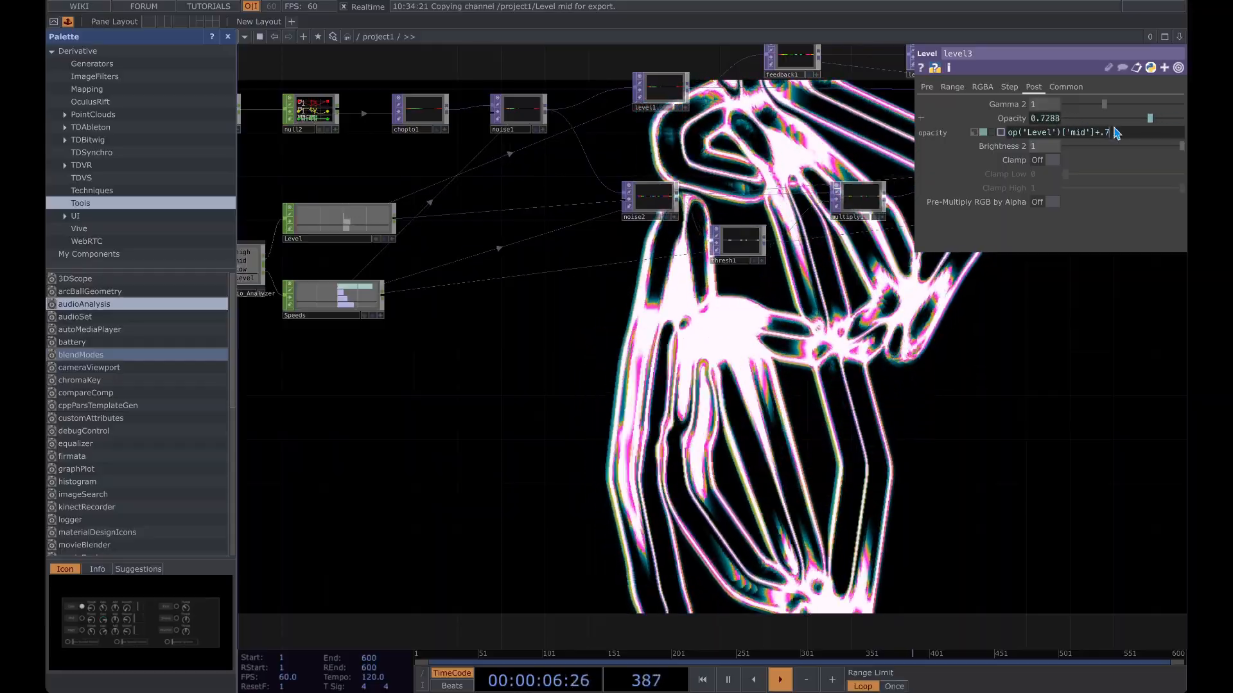
left_click_drag(891, 384, 731, 397)
key("p")
left_click_drag(748, 322, 588, 360)
scroll(704, 312, "down", 1)
left_click_drag(703, 312, 509, 380)
left_click_drag(1006, 355, 634, 345)
left_click_drag(718, 345, 810, 353)
left_click_drag(640, 241, 783, 235)
key("p")
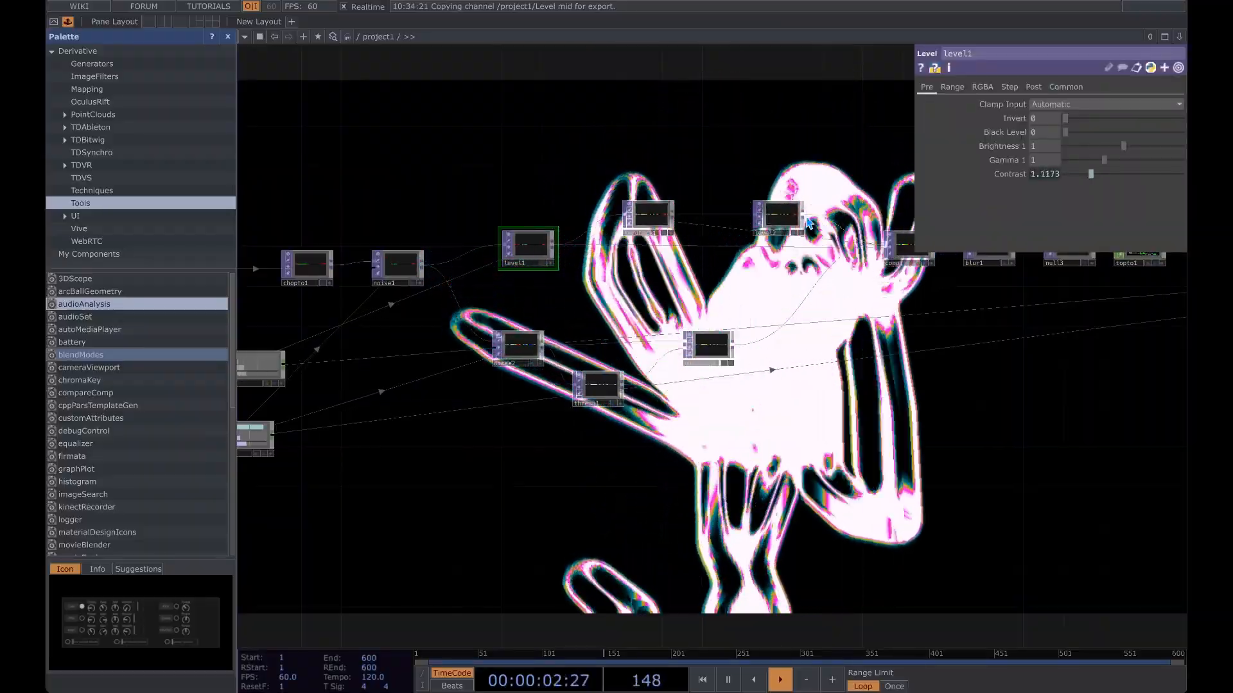
key("p")
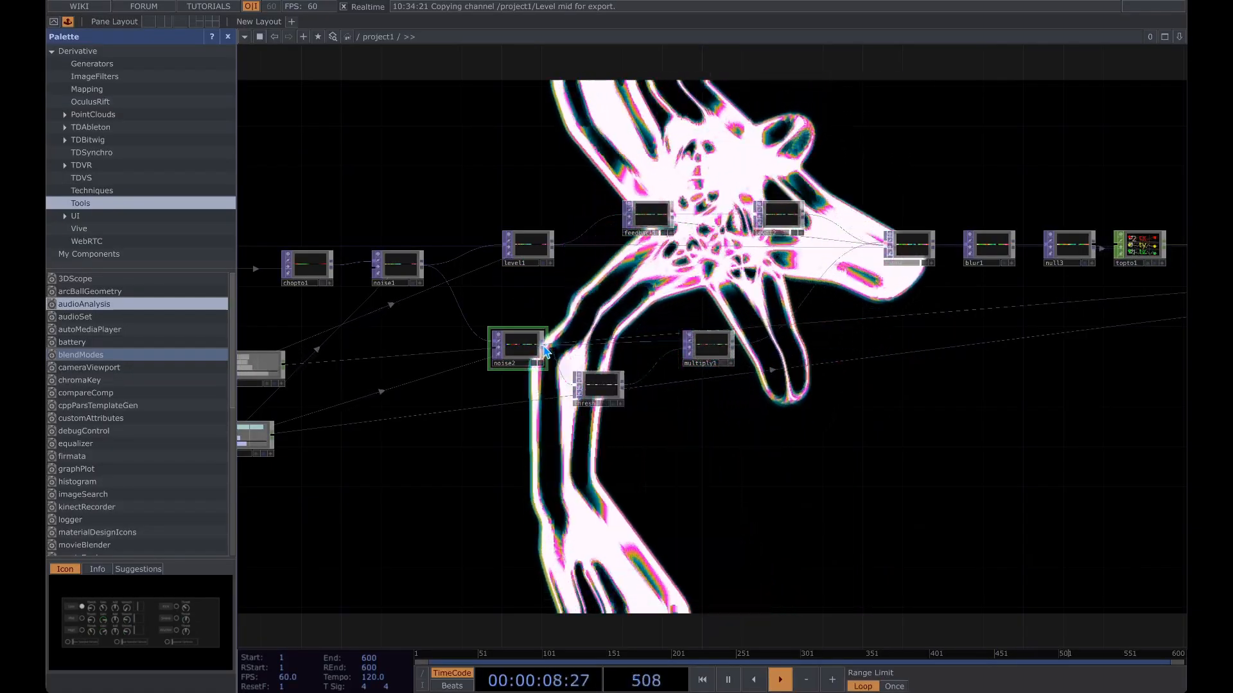
Adjust noise2's noise parameters to Harmonics 2, Harmonic Spread 0.3, Harmonic Gain 1.56 and Exponent 1.06
key("p")
left_click(931, 87)
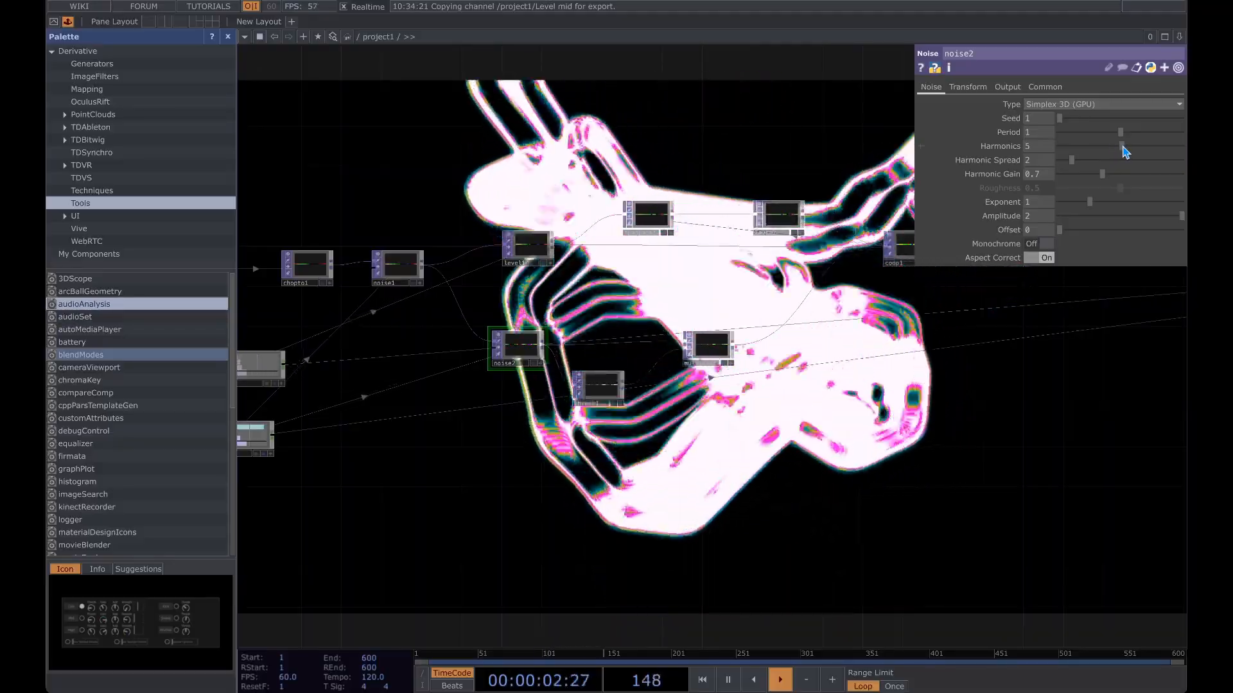
left_click_drag(1085, 162, 1091, 161)
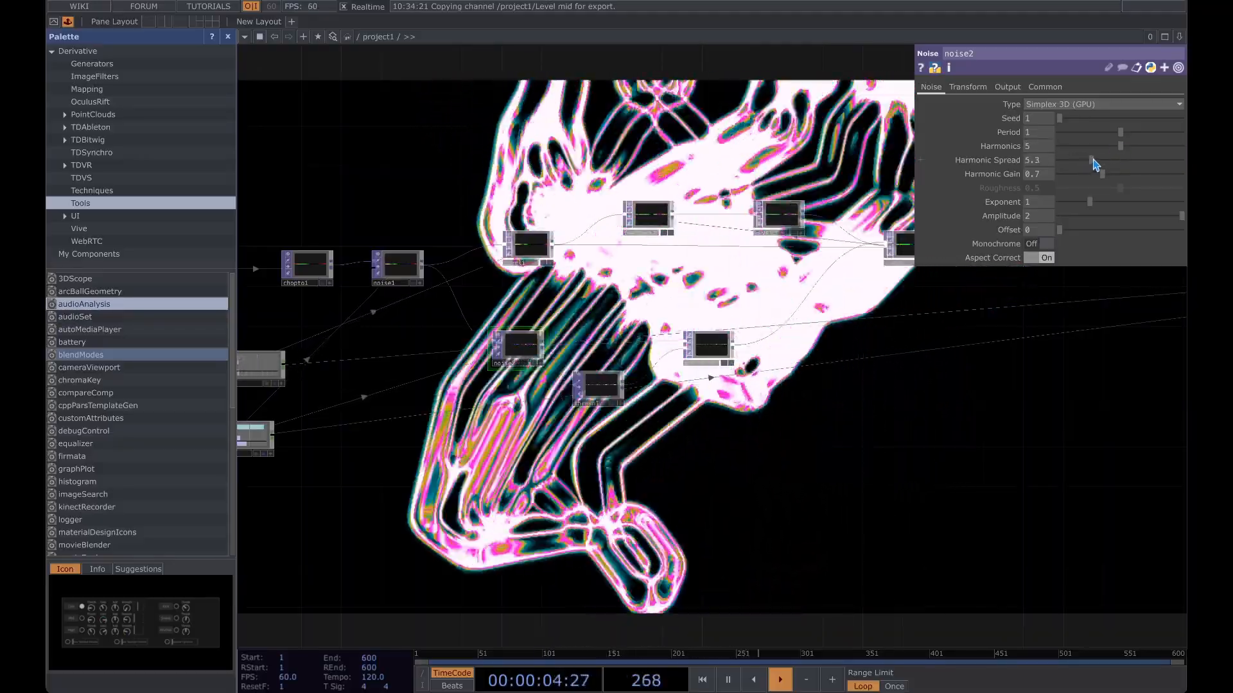
left_click_drag(822, 292, 886, 287)
scroll(570, 317, "up", 5)
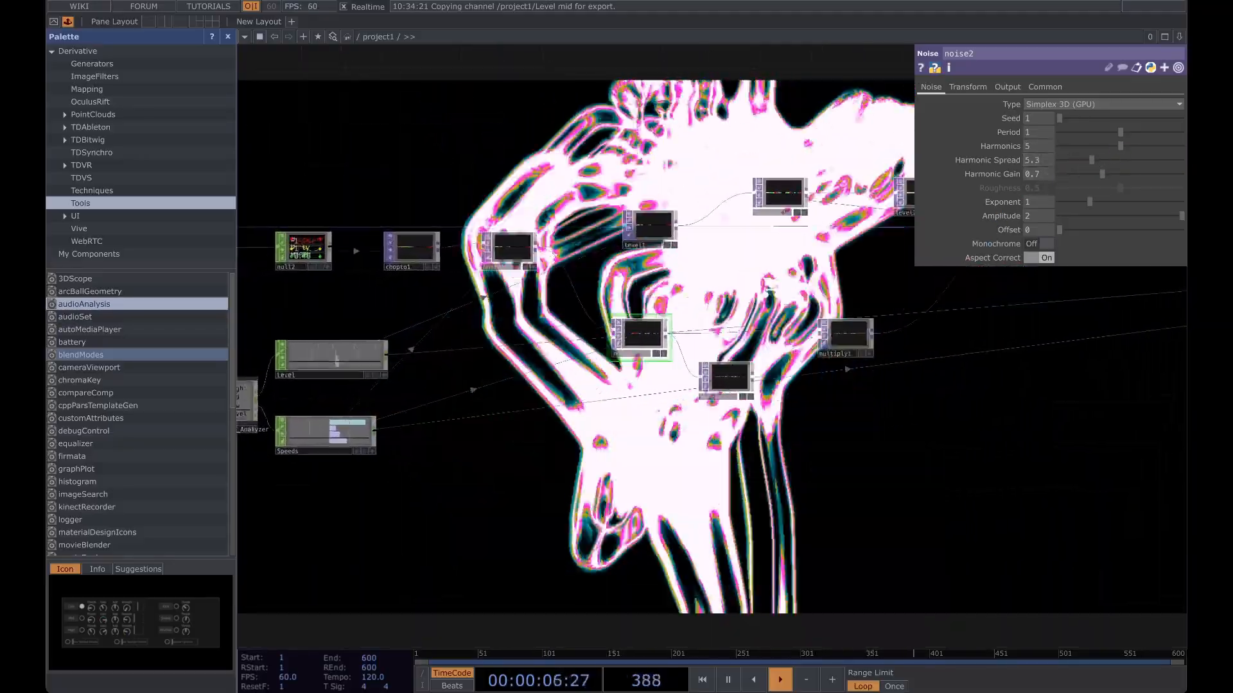
left_click_drag(1089, 160, 1154, 173)
mouse_move(1089, 202)
left_mouse_down()
mouse_move(1109, 212)
mouse_move(1076, 208)
mouse_move(1096, 205)
left_mouse_up()
scroll(750, 292, "down", 2)
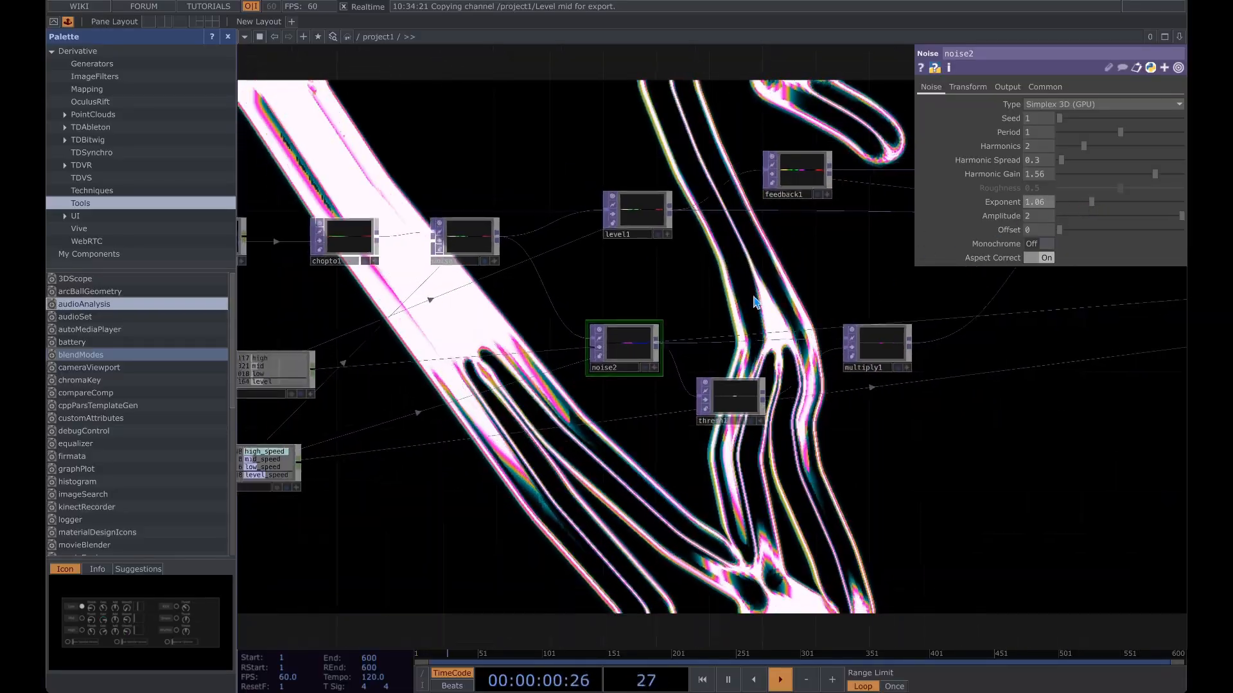
middle_click_drag(751, 288, 756, 278)
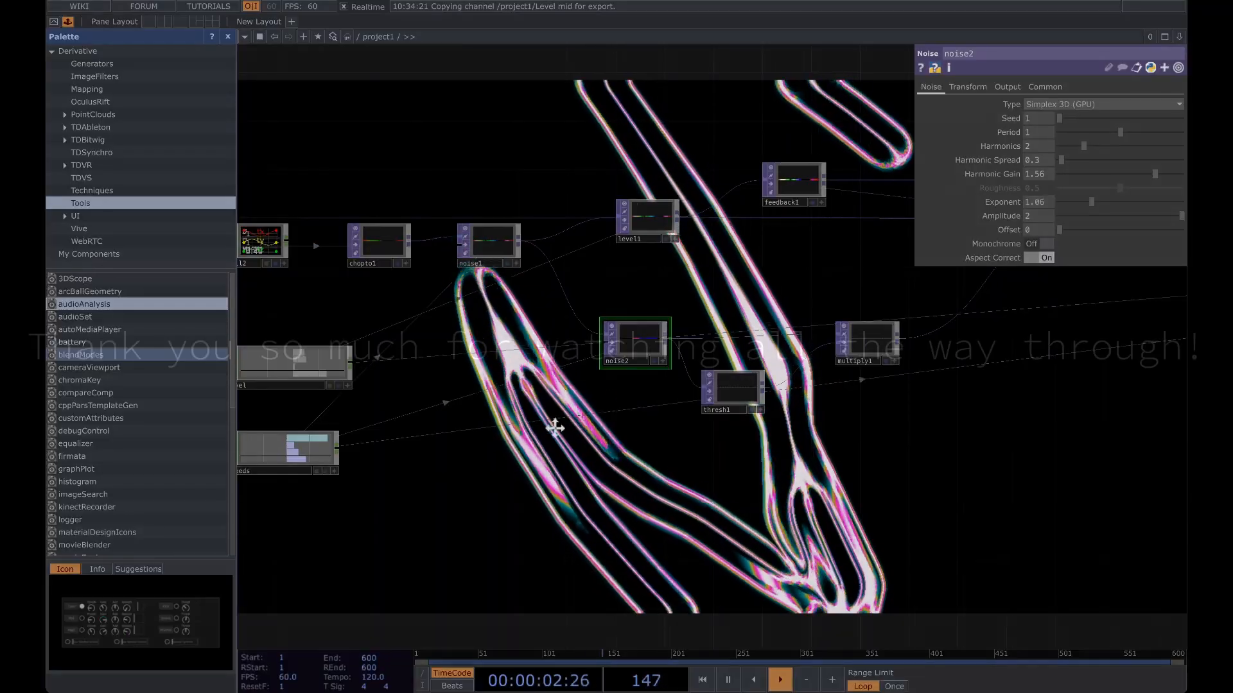
left_click_drag(385, 434, 656, 383)
left_click_drag(597, 417, 633, 417)
middle_click_drag(654, 393, 846, 326)
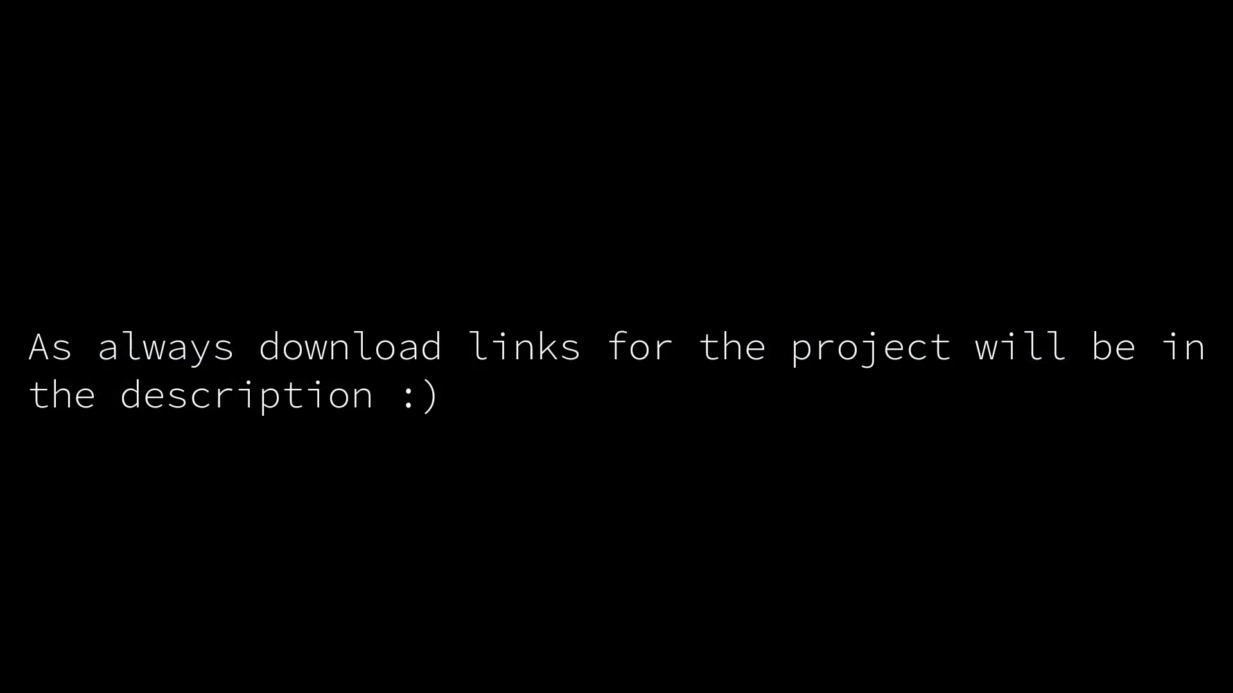